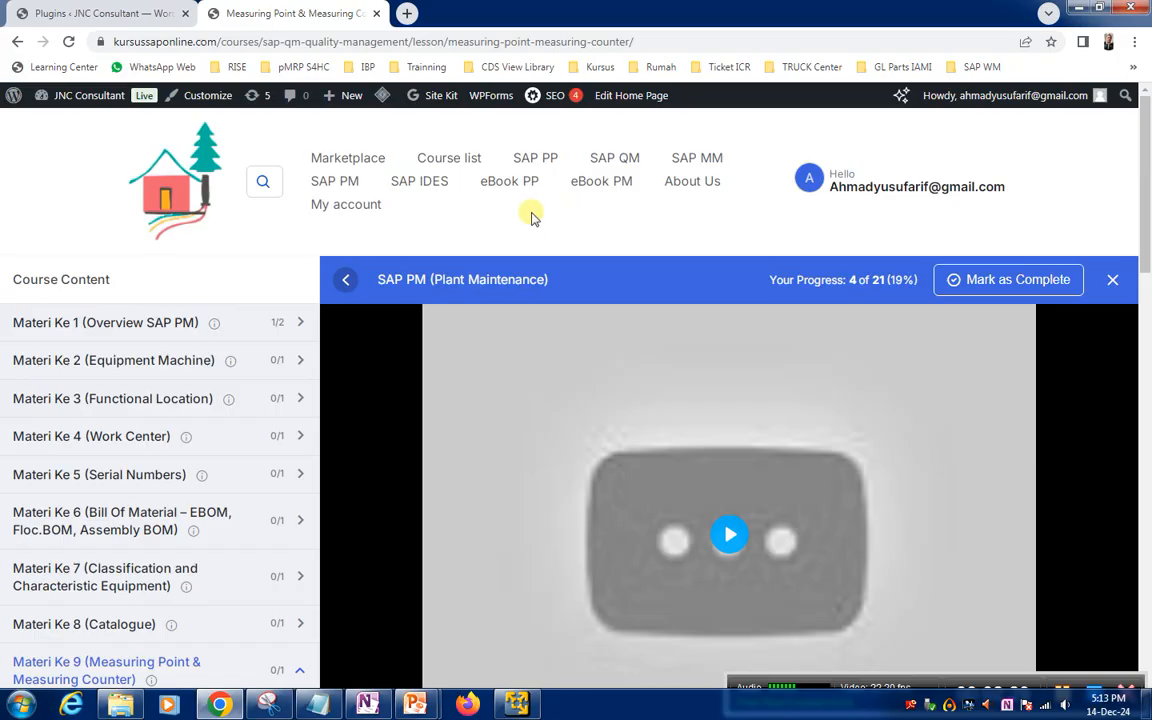
Open the course list and look through the offered SAP MM, PM, QM, IDES Server and PP courses
click(438, 161)
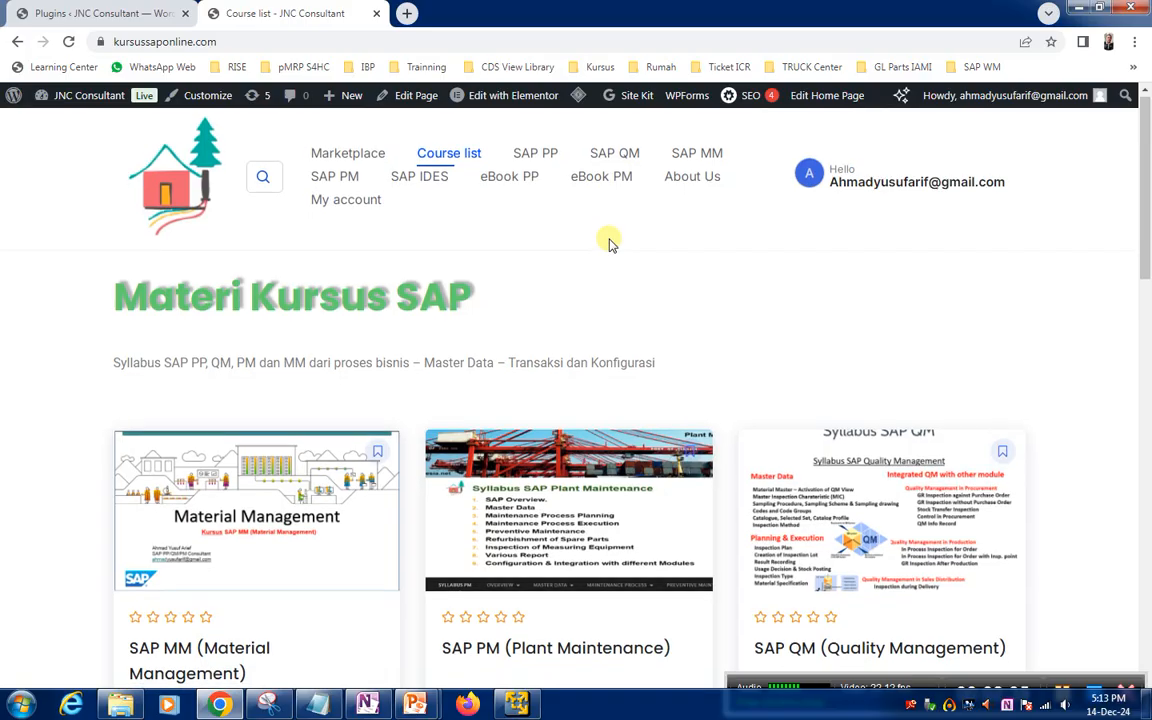
scroll(610, 242, down, 2)
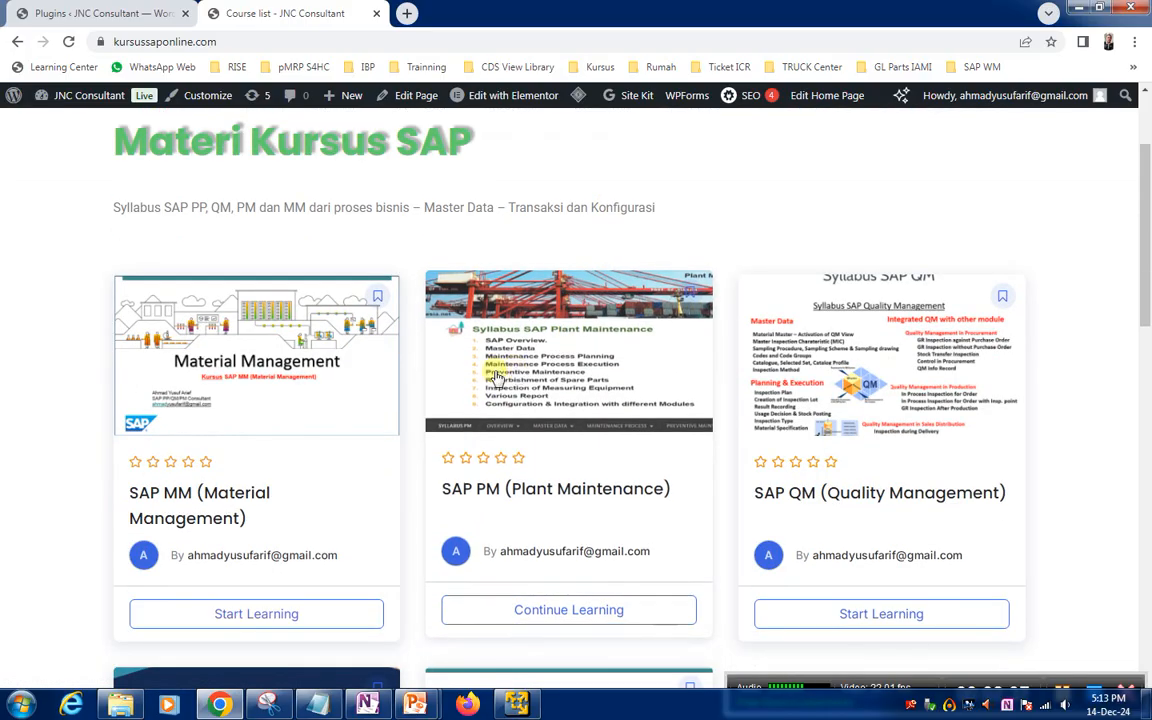
scroll(620, 380, up, 2)
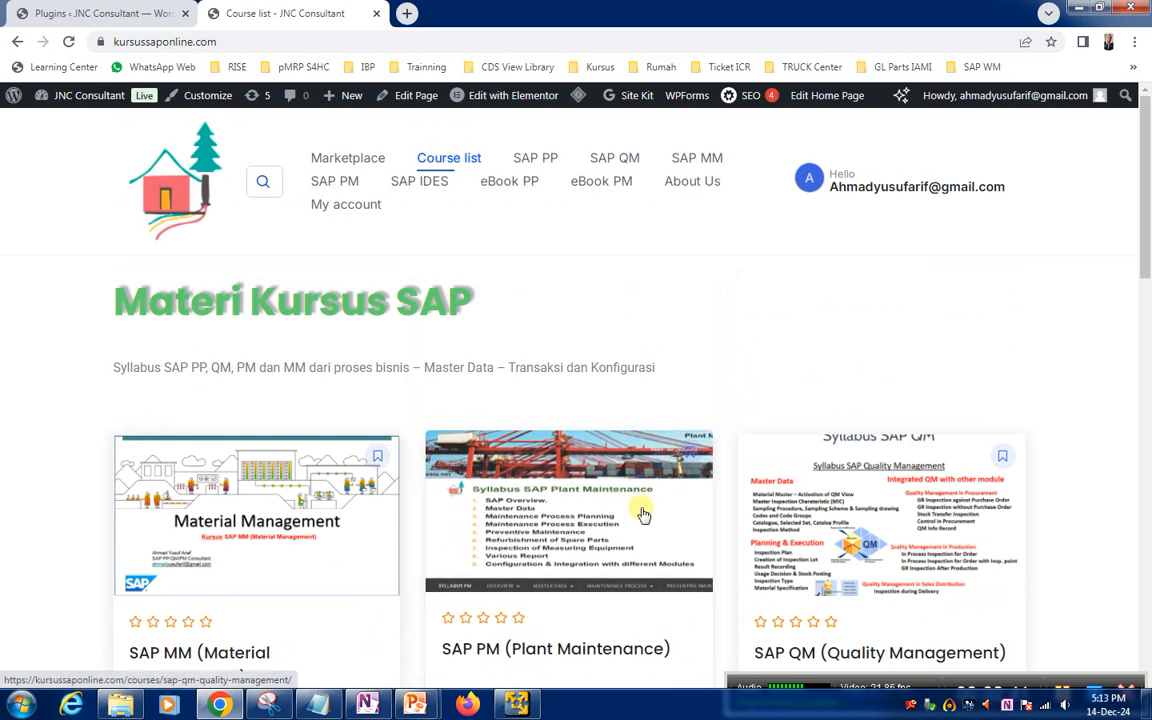
scroll(630, 515, down, 2)
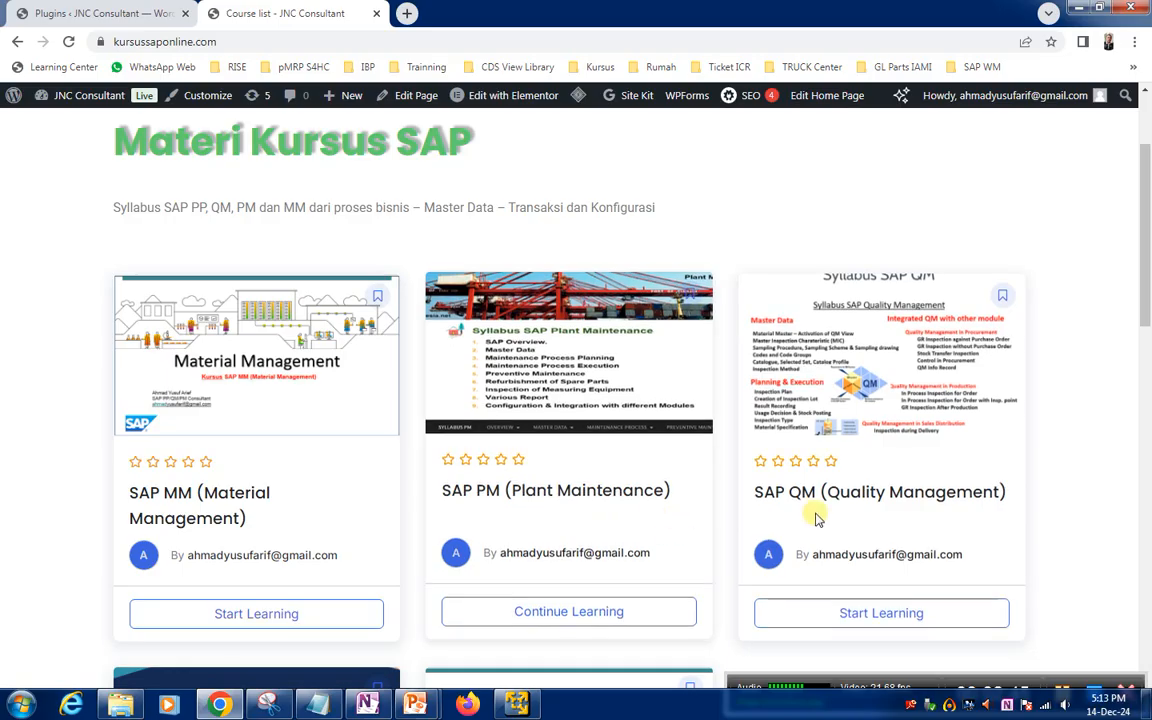
scroll(763, 538, down, 2)
scroll(668, 546, down, 1)
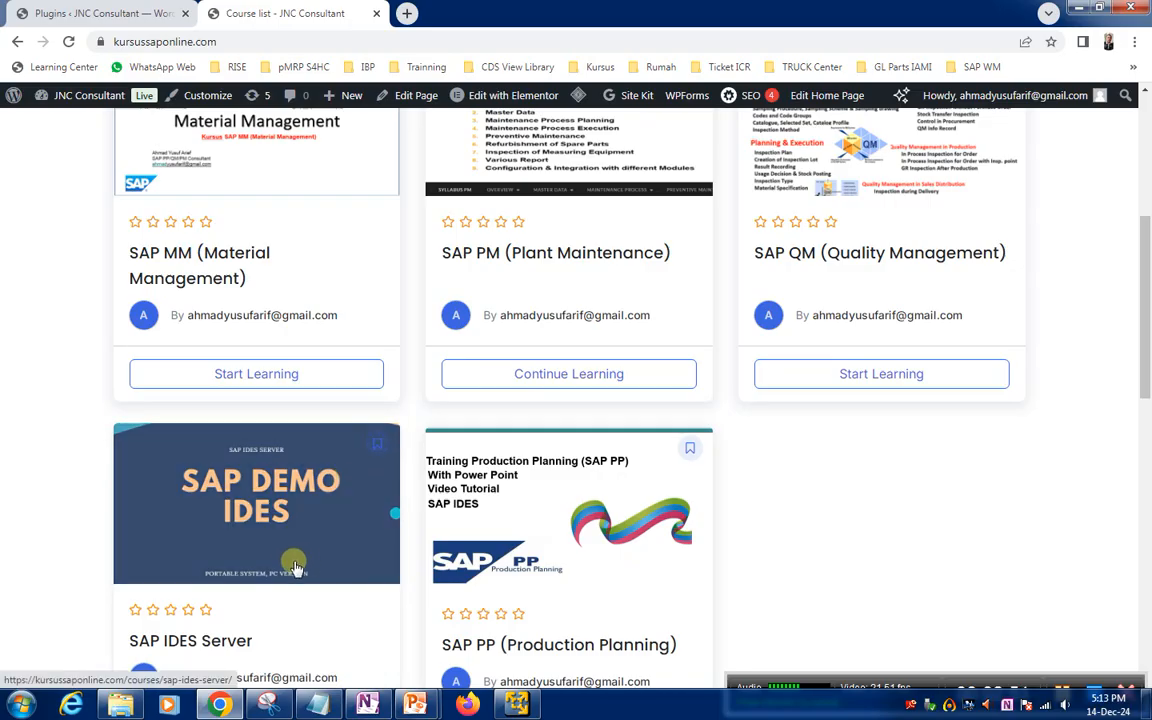
scroll(257, 579, down, 1)
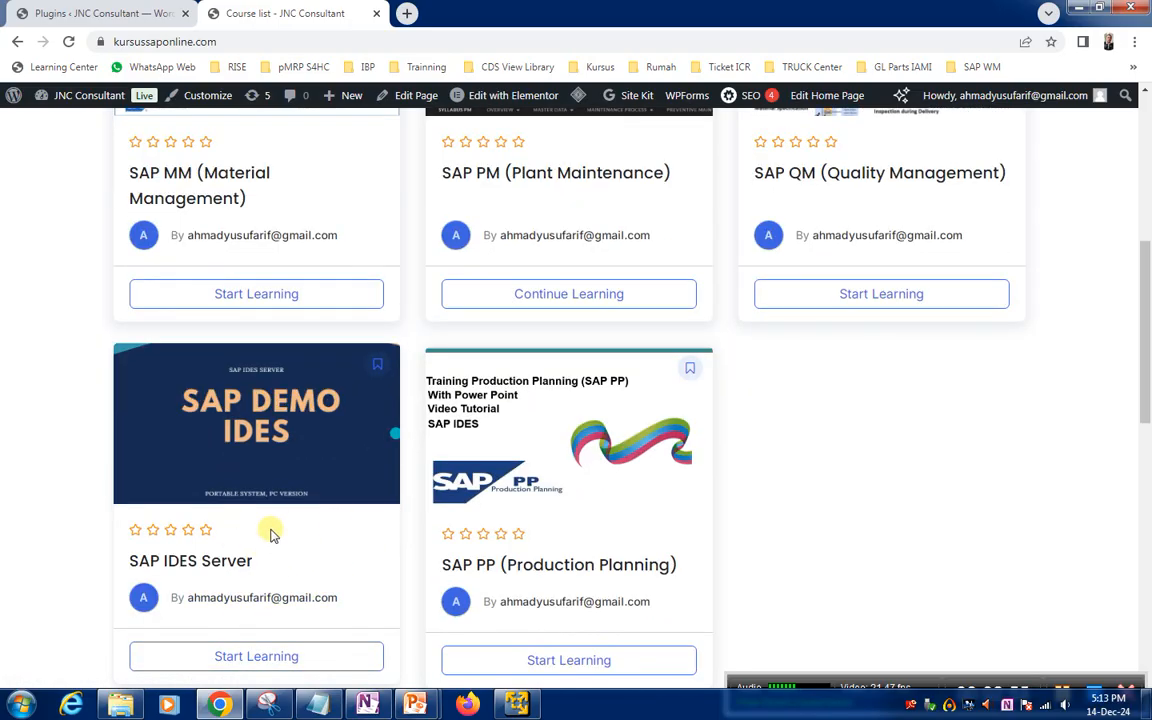
scroll(265, 509, up, 5)
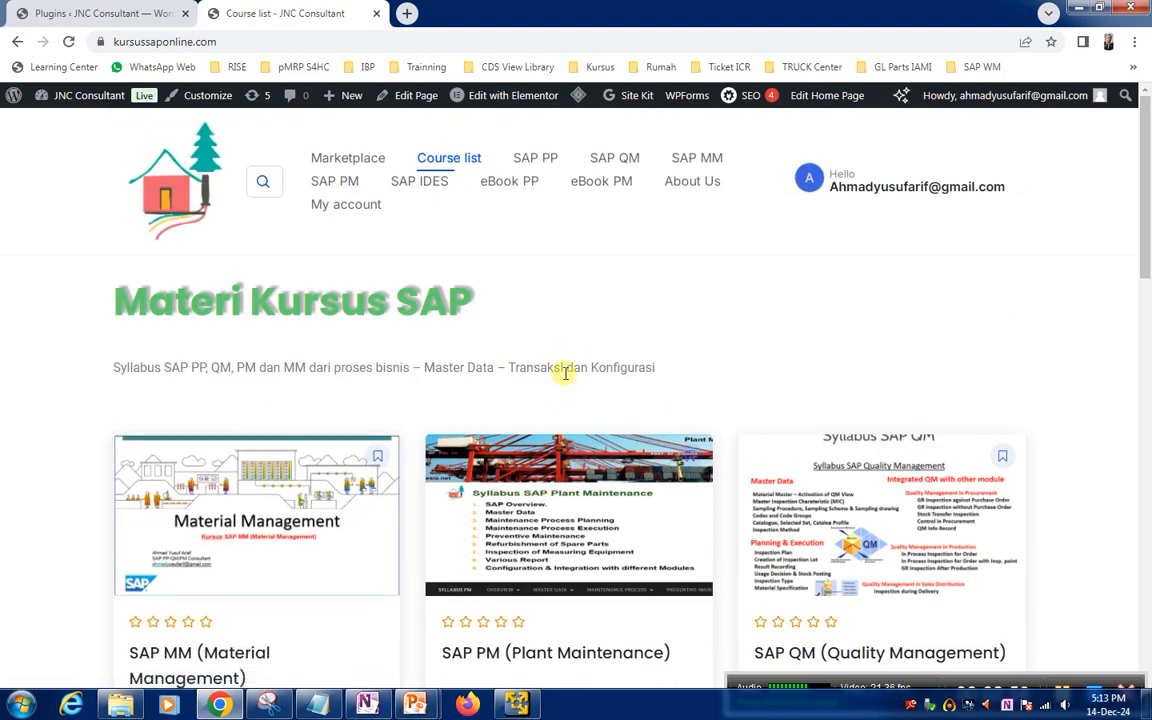
scroll(565, 372, down, 2)
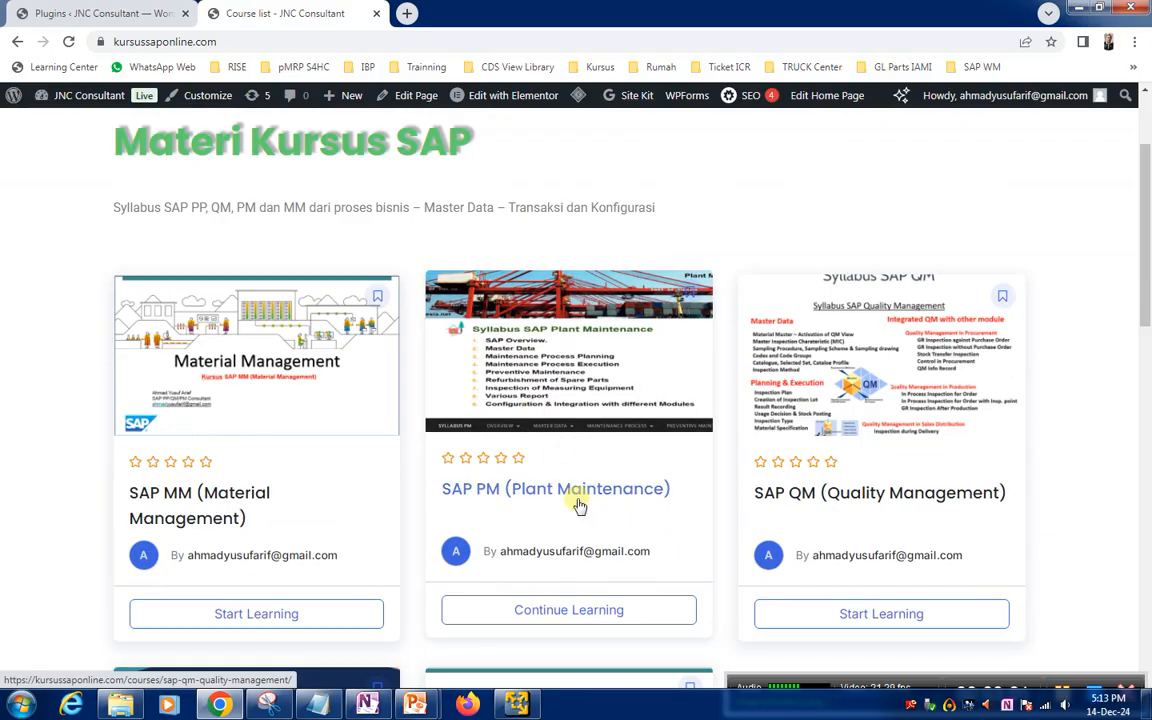
Continue the SAP PM (Plant Maintenance) course and review its lesson topics from Materi Ke 1 to Materi Ke 19
click(575, 612)
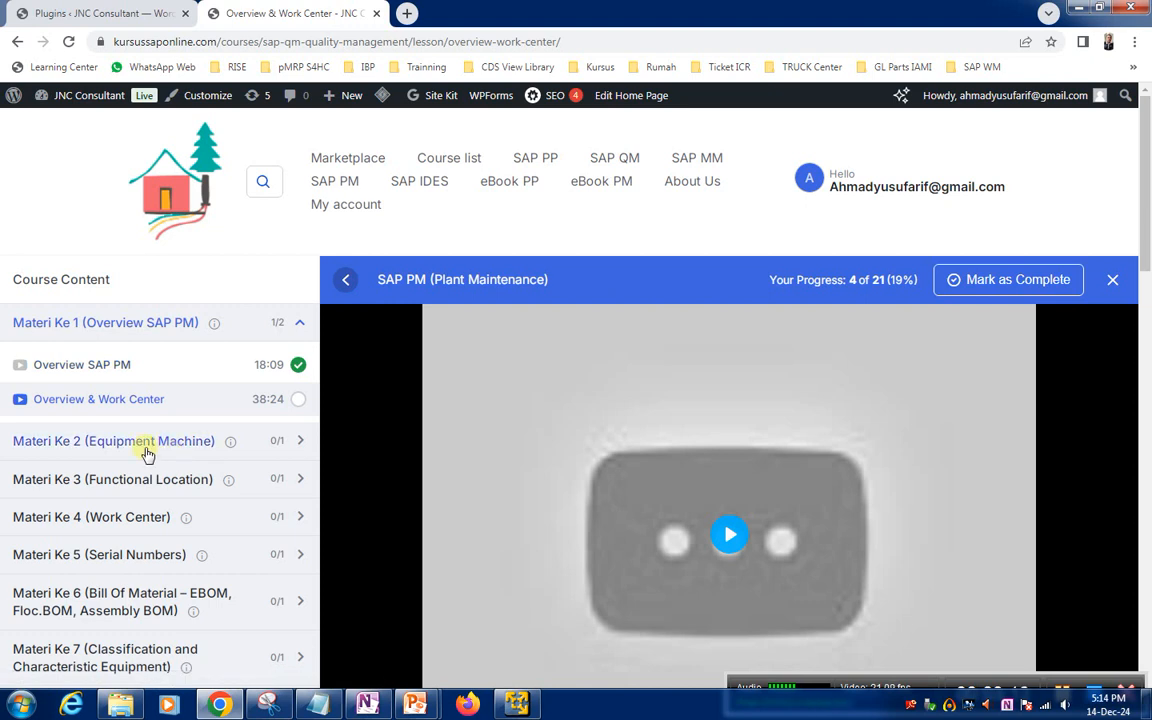
scroll(147, 452, down, 3)
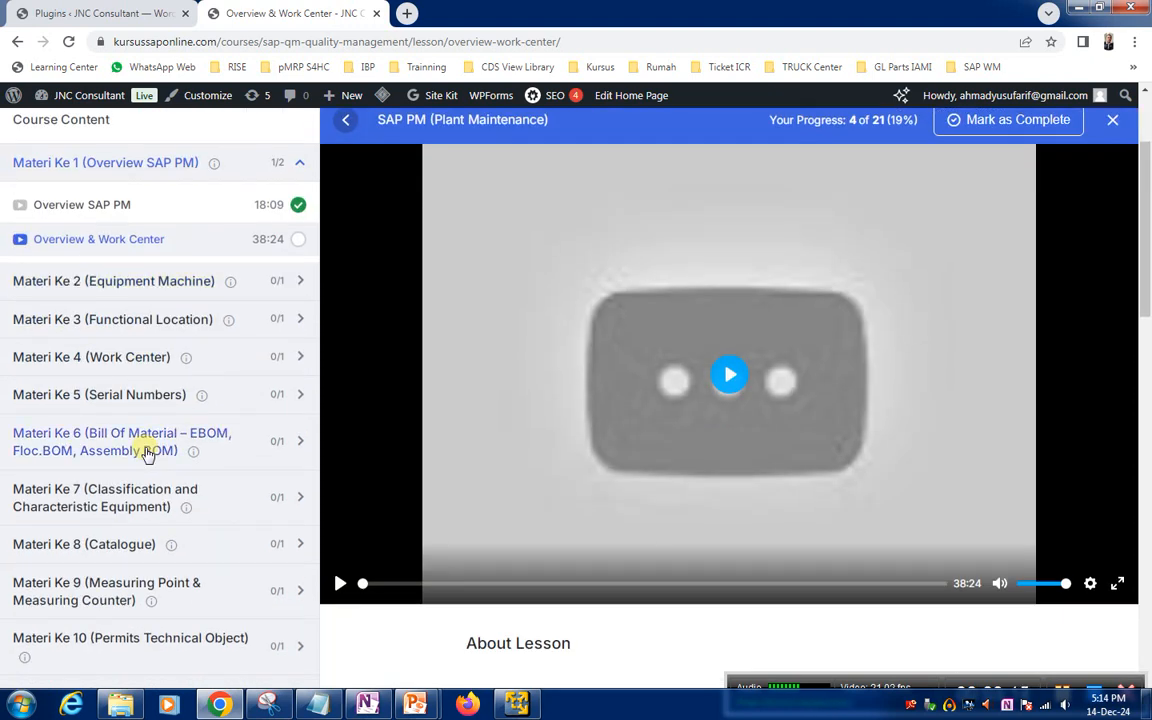
scroll(147, 452, down, 5)
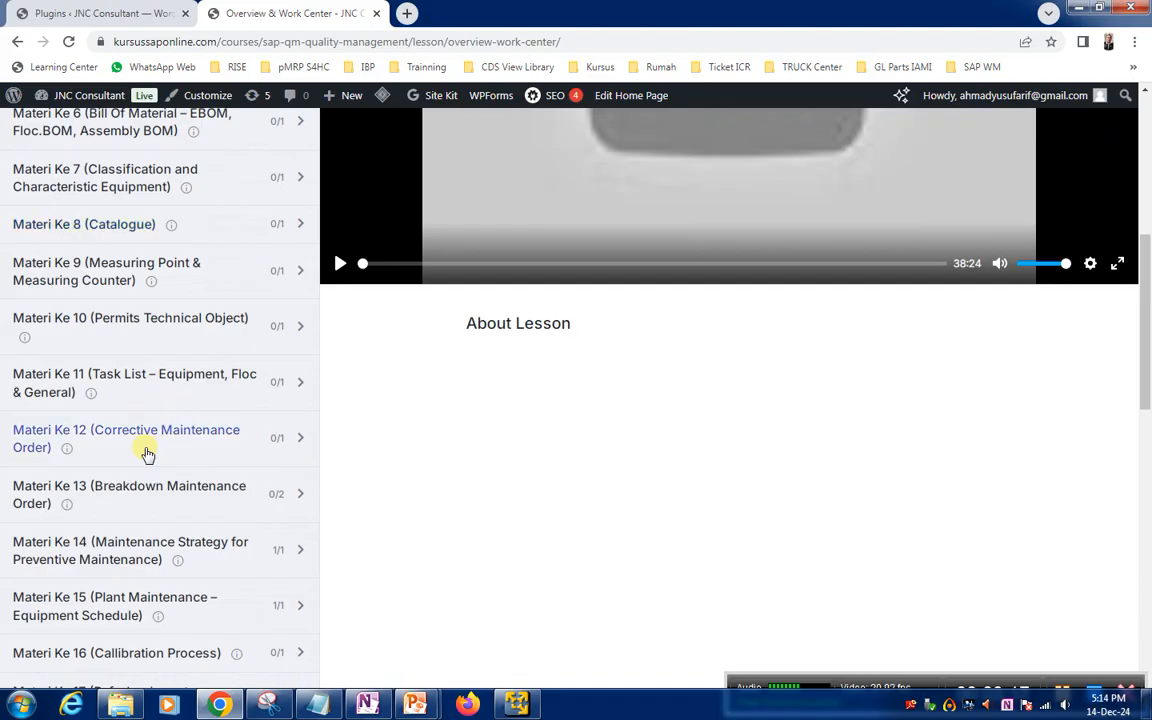
scroll(147, 452, up, 10)
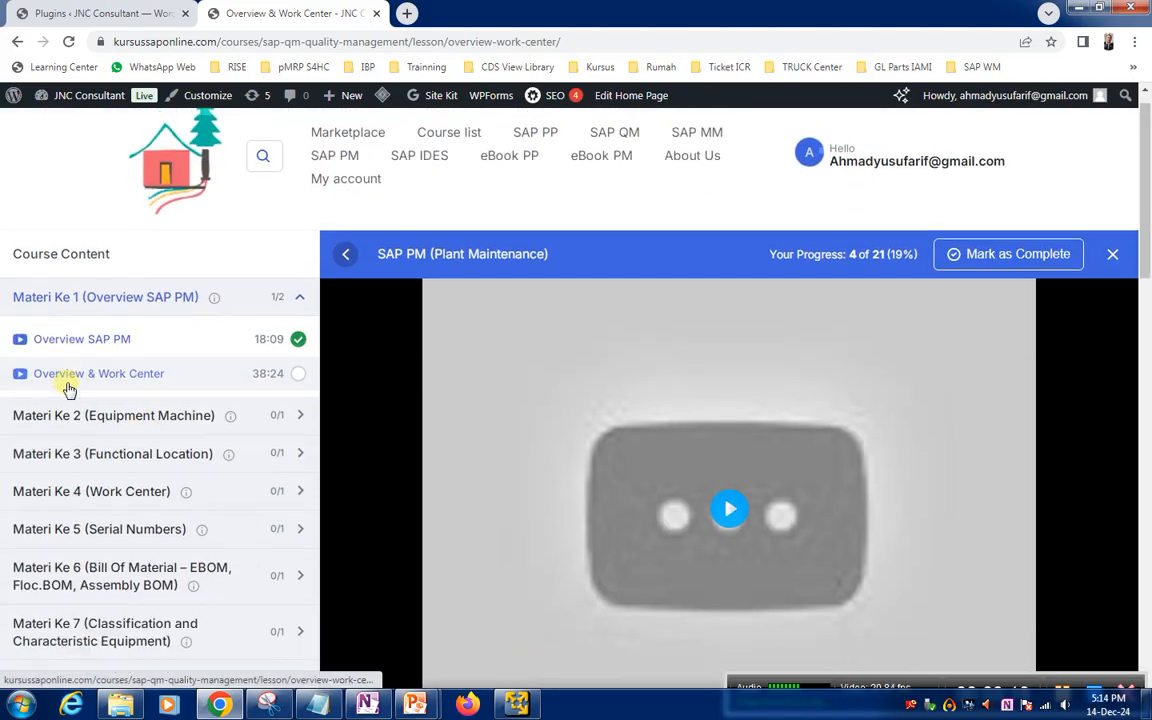
scroll(68, 388, down, 14)
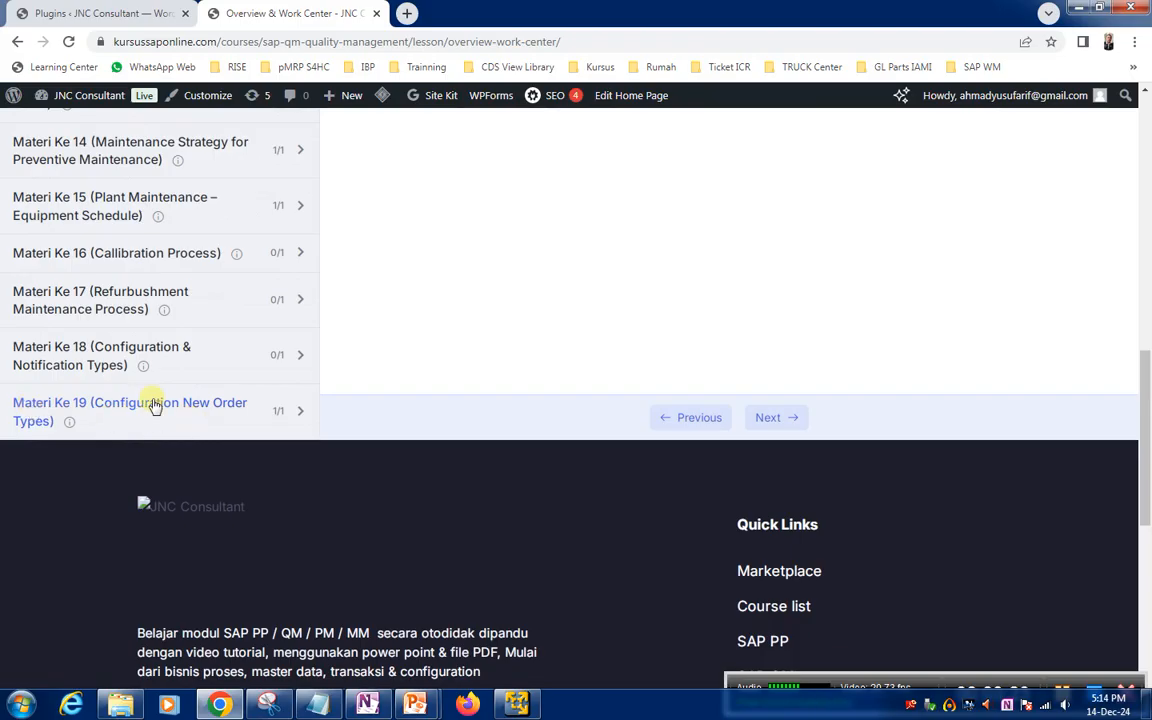
scroll(153, 403, up, 14)
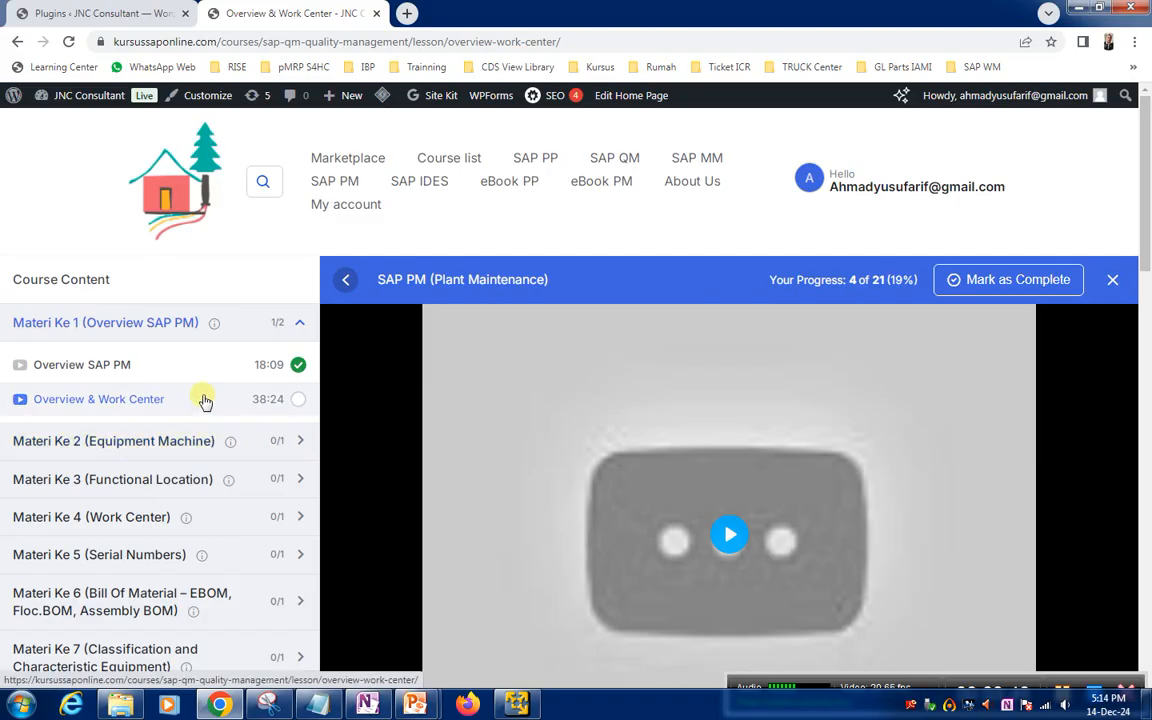
Open the SAP PP (Production Planning) course from the course list and review its course content down to Materi Ke 24
click(447, 160)
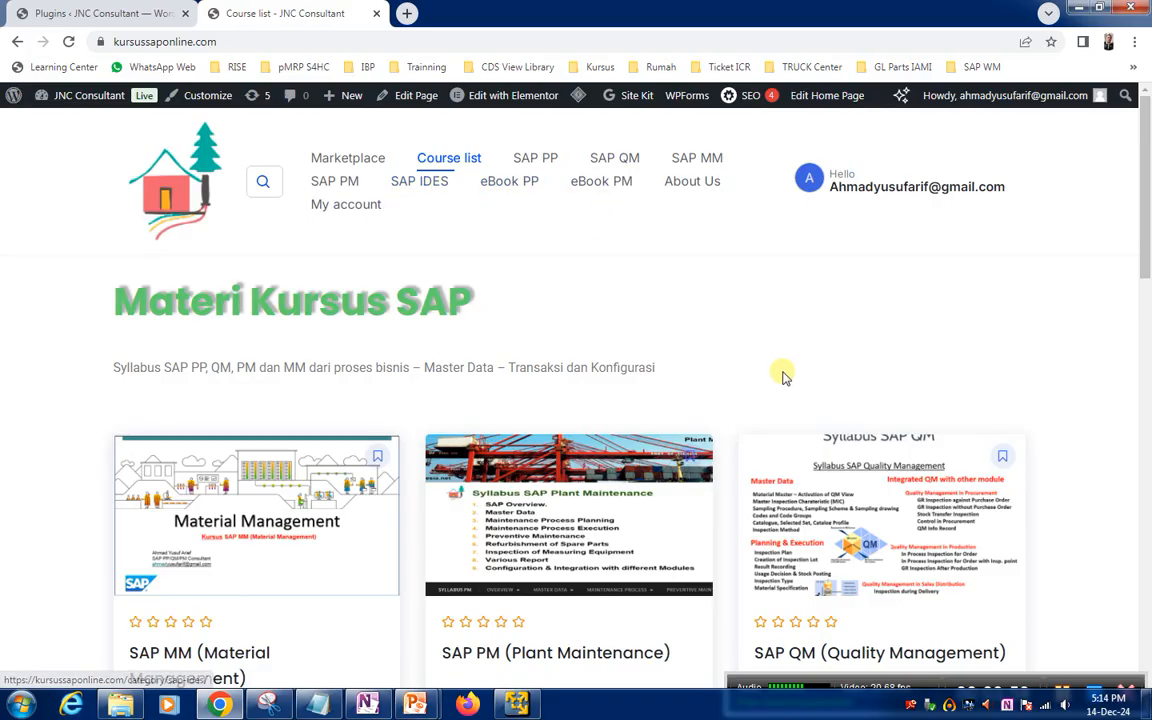
scroll(782, 373, down, 5)
click(577, 495)
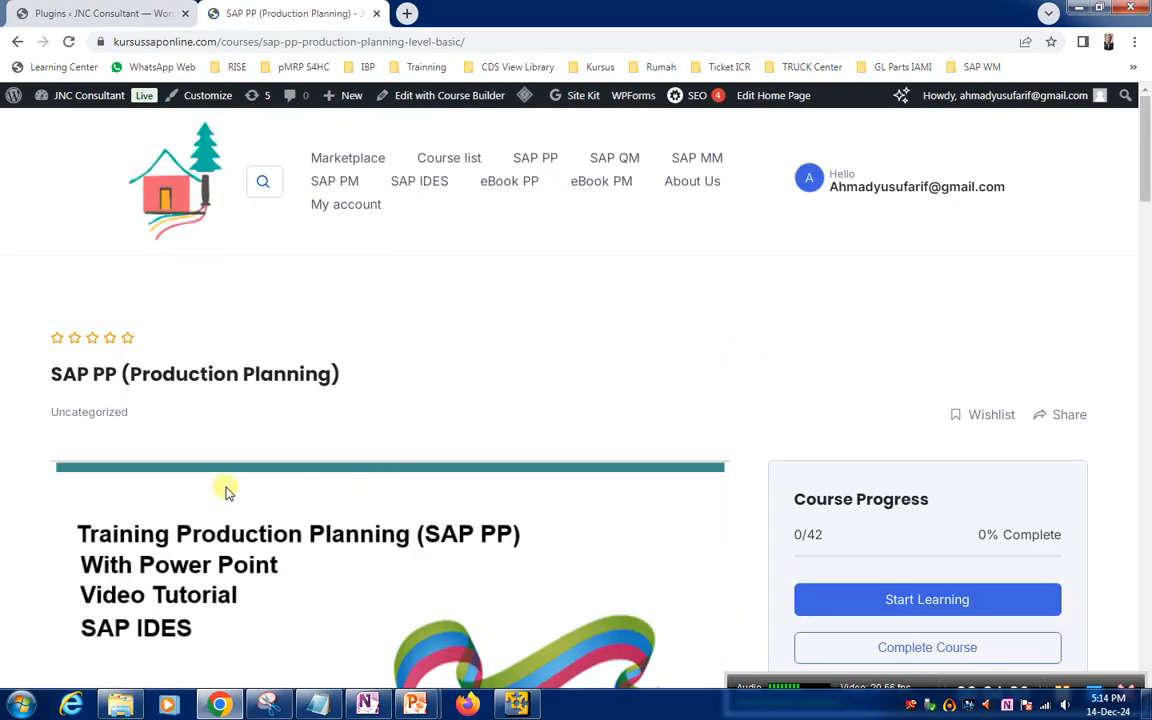
scroll(226, 490, down, 7)
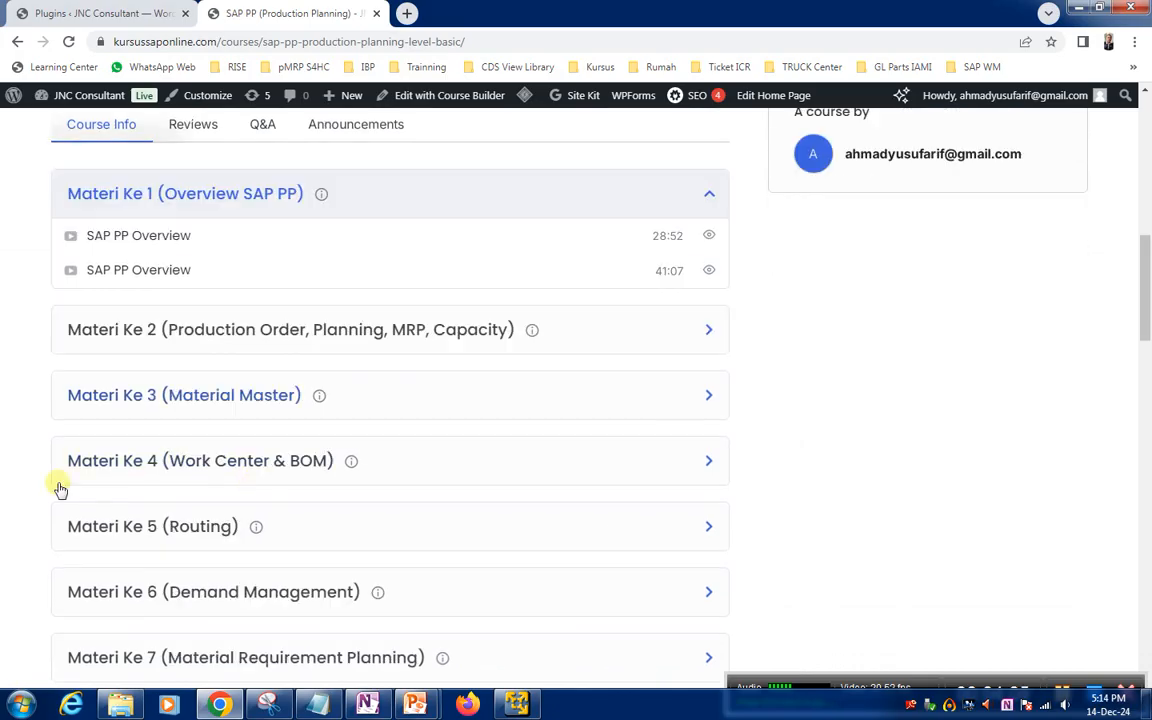
scroll(231, 485, up, 2)
scroll(231, 488, down, 2)
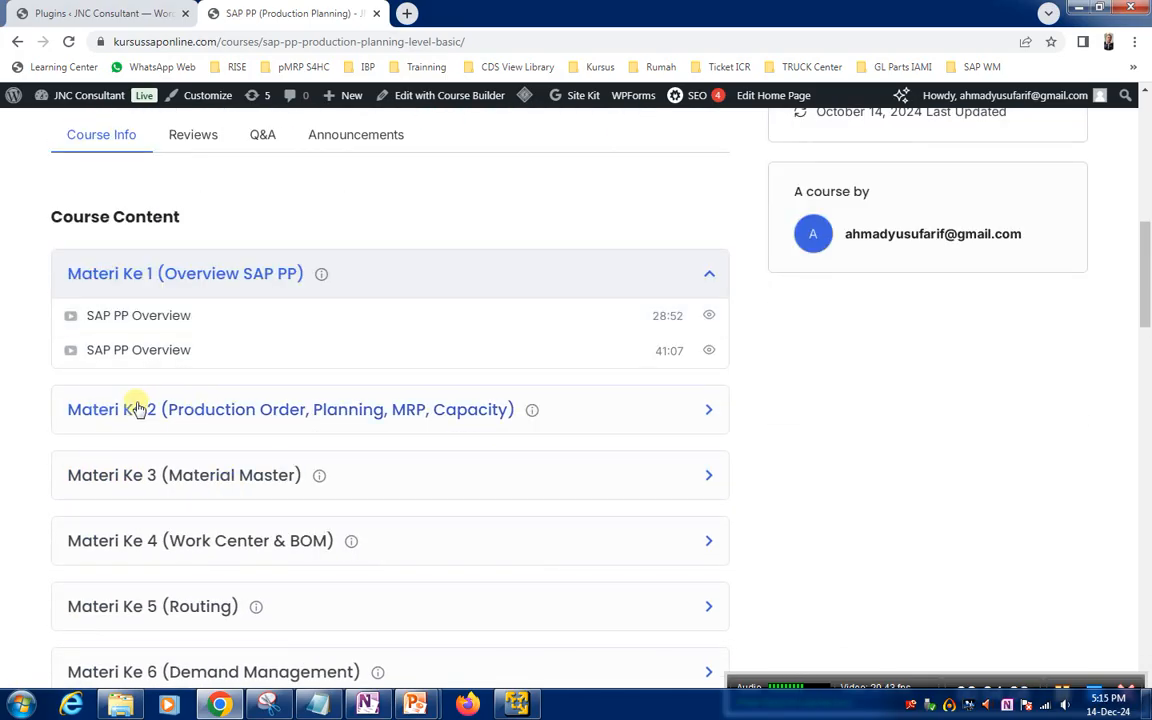
scroll(140, 409, down, 6)
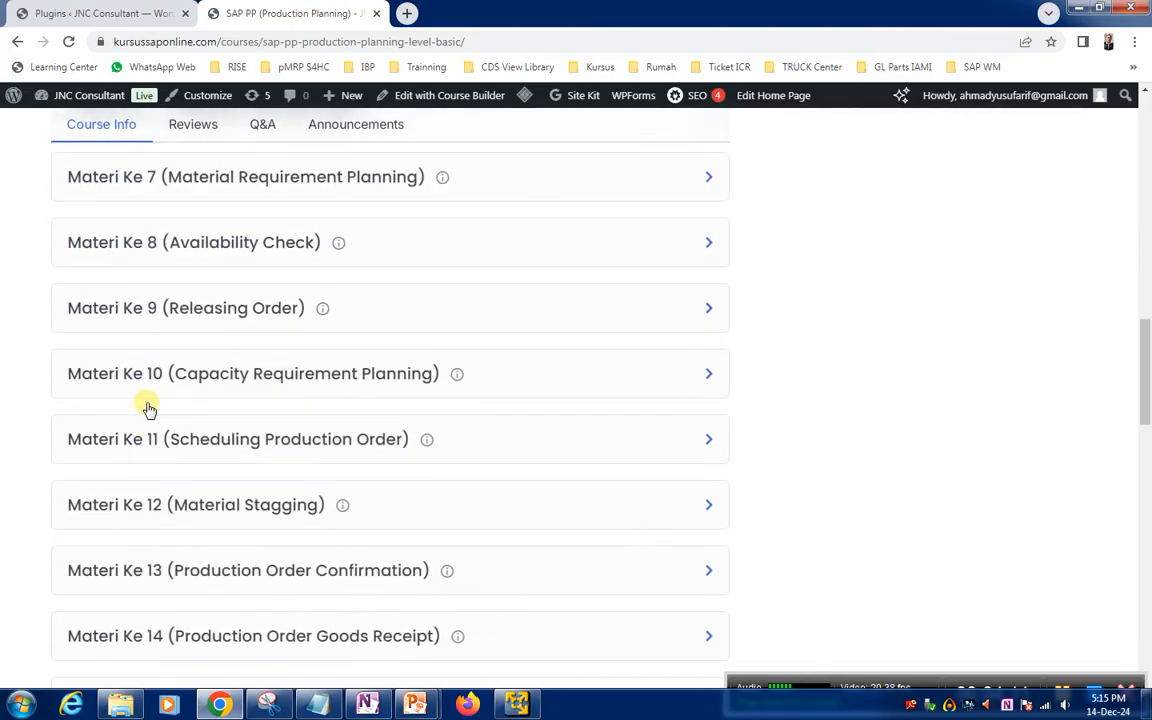
scroll(148, 409, down, 9)
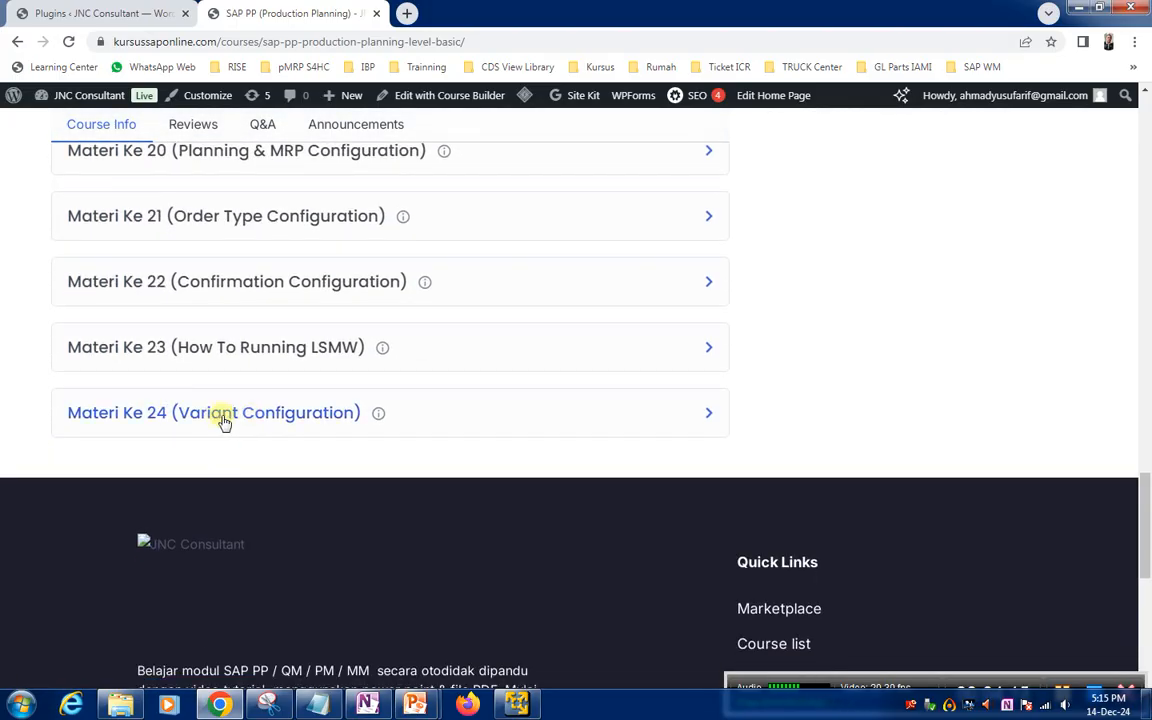
Expand Materi Ke 24 (Variant Configuration) and Materi Ke 23, and open the How To Running LSMW lesson for viewing
click(224, 422)
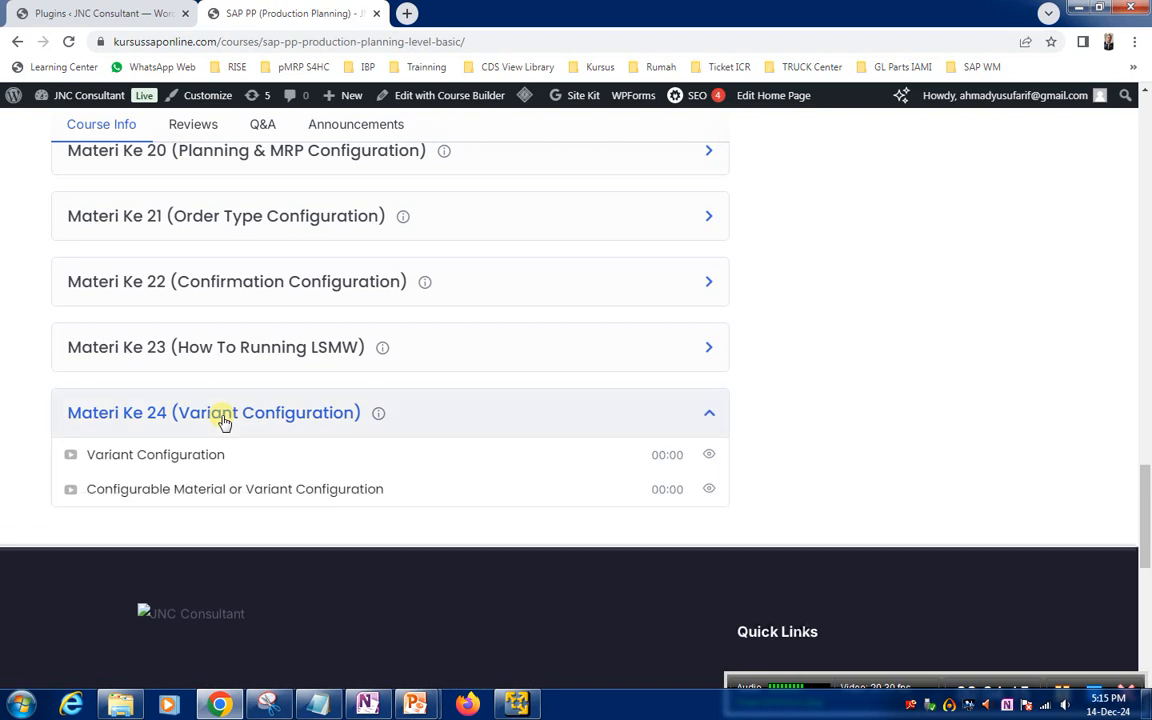
click(218, 352)
scroll(218, 365, up, 1)
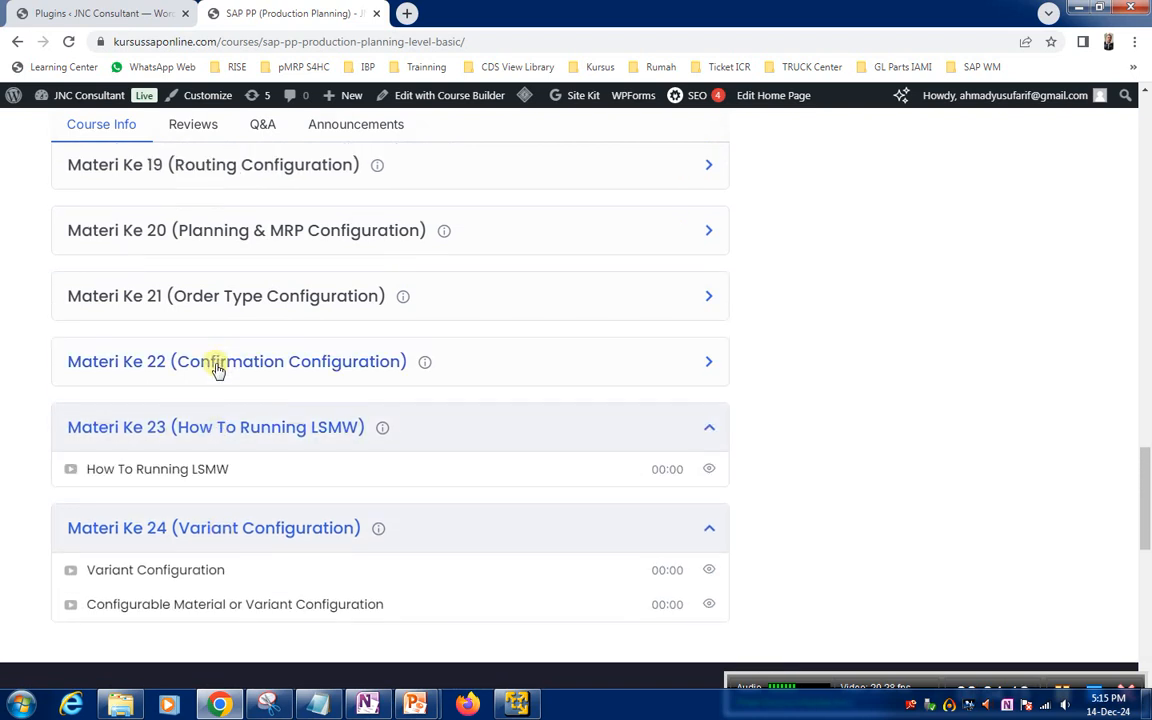
click(168, 470)
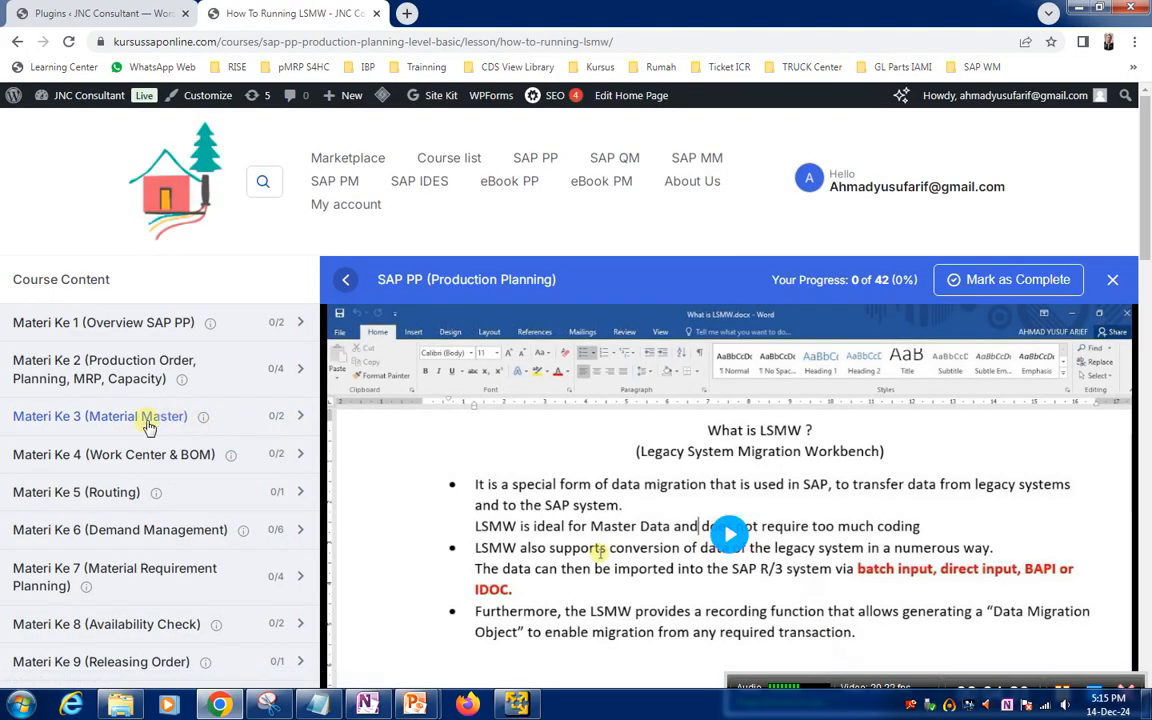
scroll(147, 420, down, 2)
scroll(152, 423, up, 1)
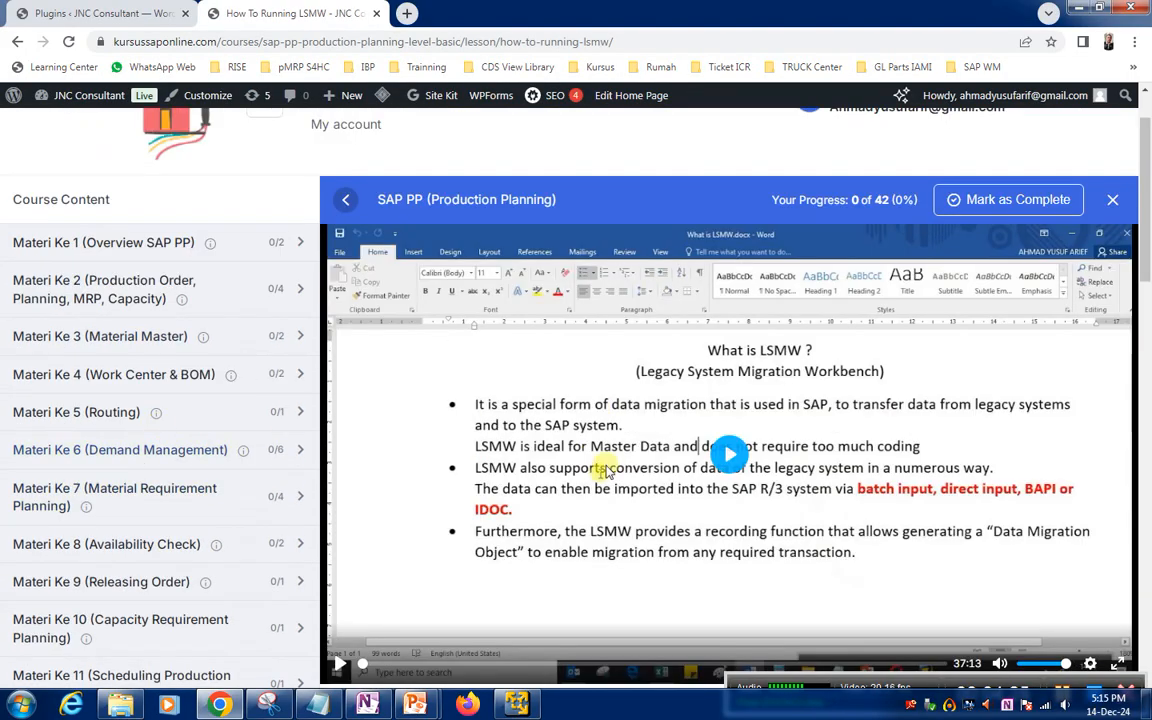
scroll(105, 389, up, 1)
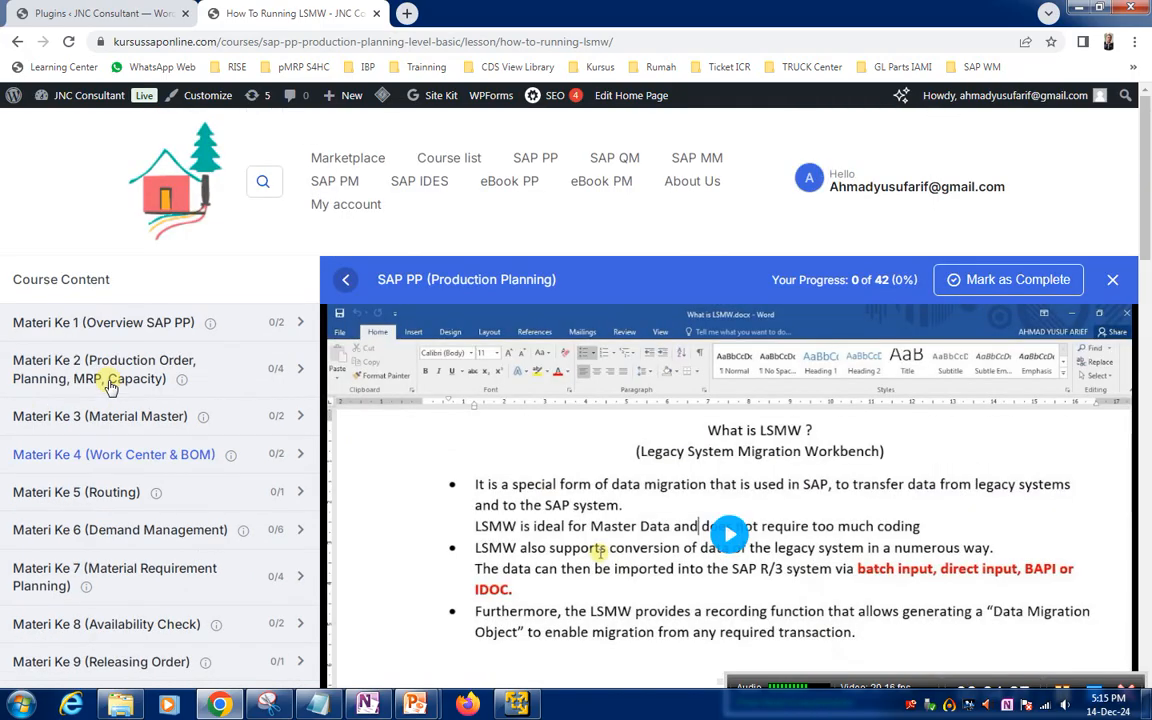
Expand Materi Ke 4 (Work Center & BOM) and Materi Ke 15 (Batch Determination) in the lesson's course content and review the remaining topics
click(57, 456)
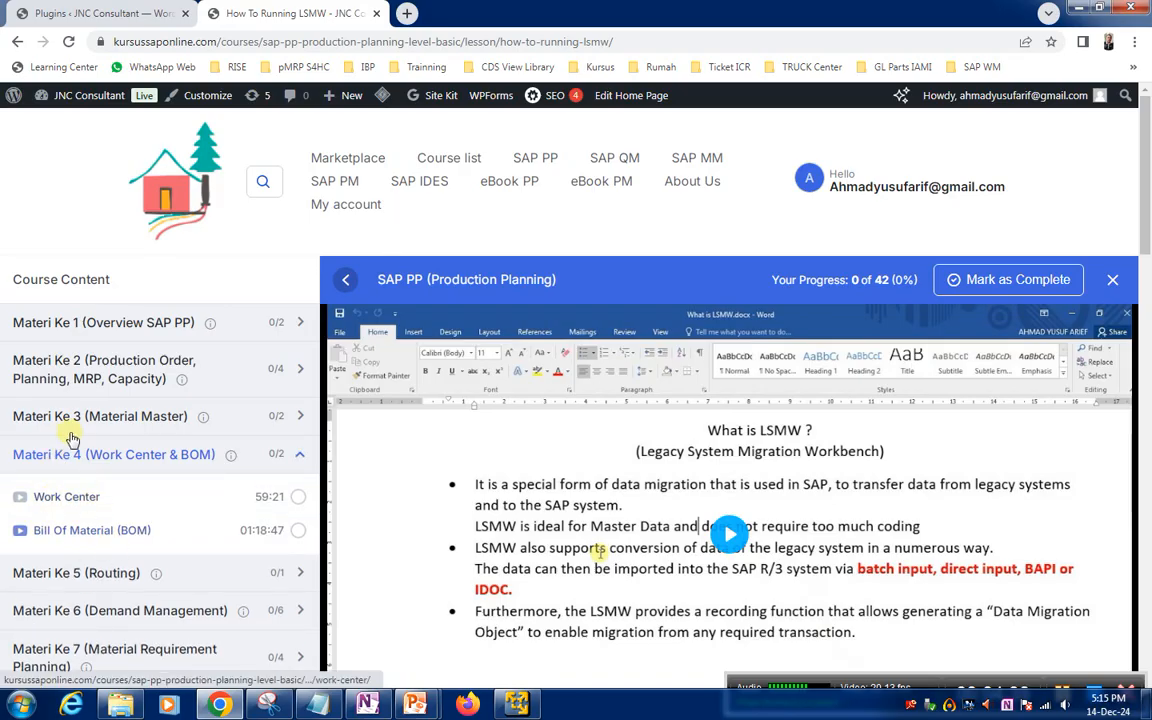
scroll(85, 545, down, 2)
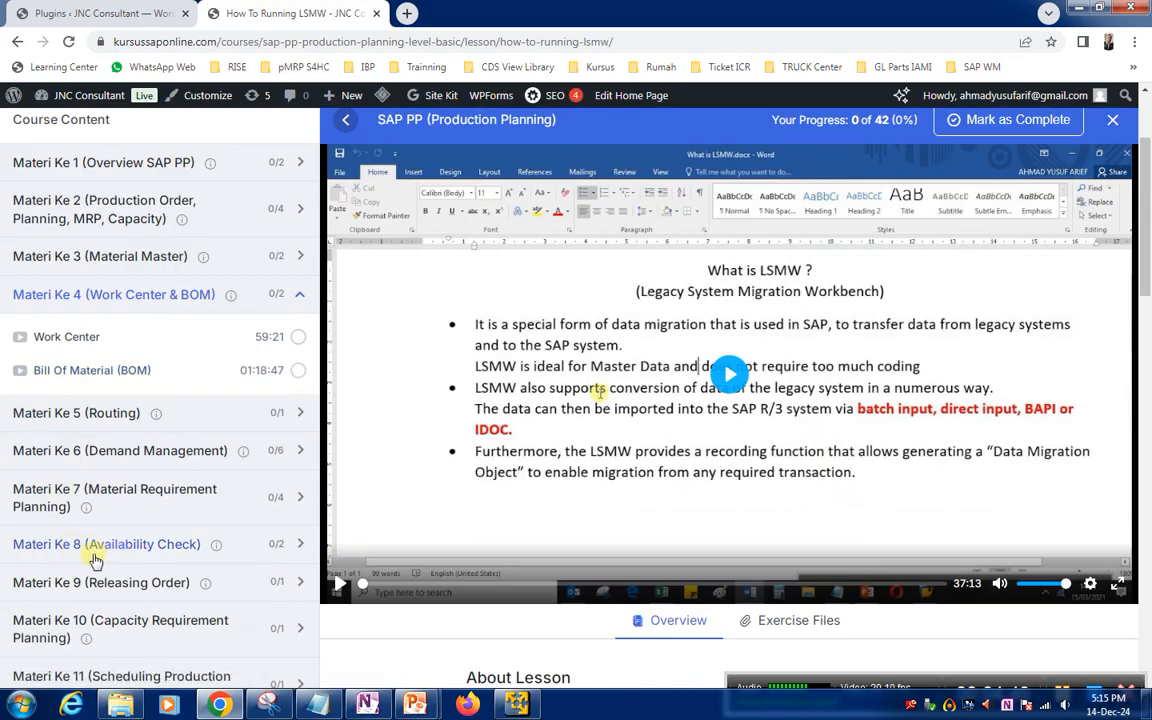
scroll(95, 560, down, 2)
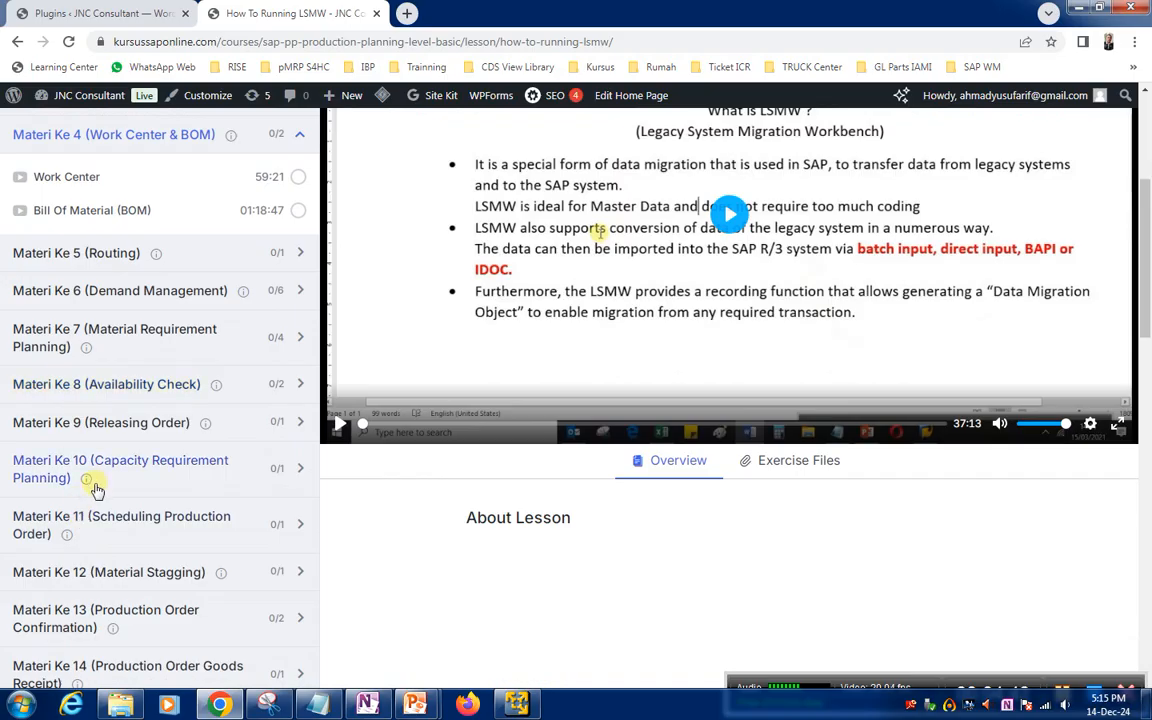
scroll(95, 487, down, 2)
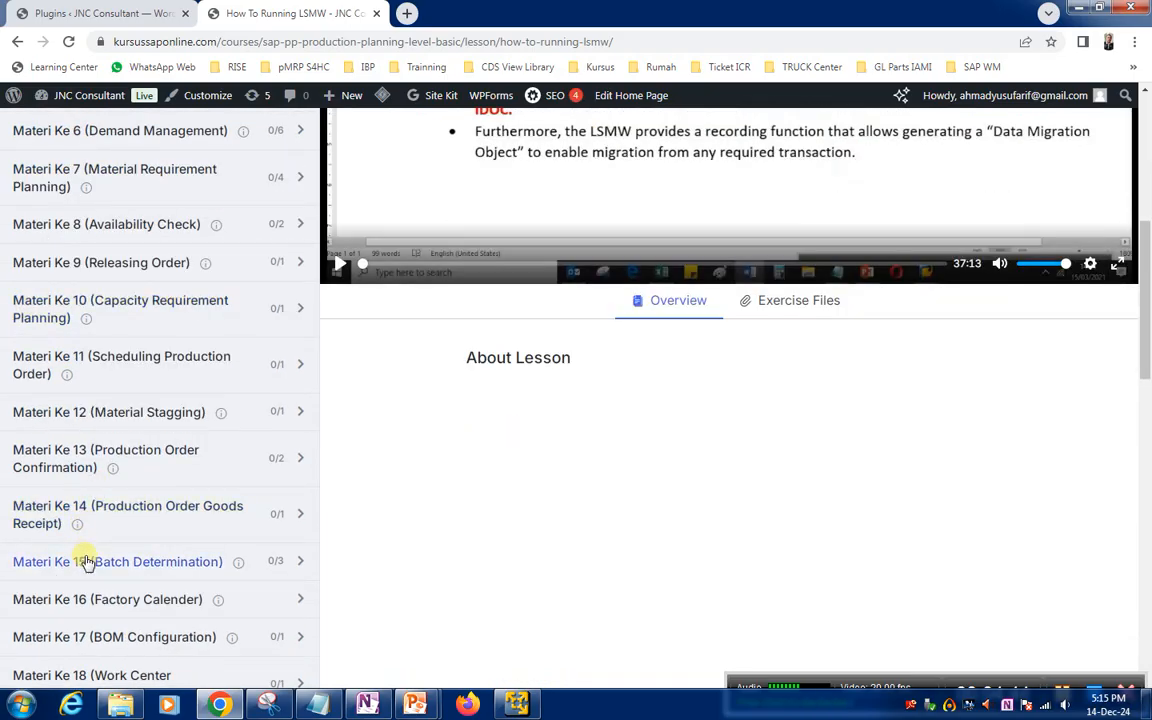
scroll(103, 568, down, 1)
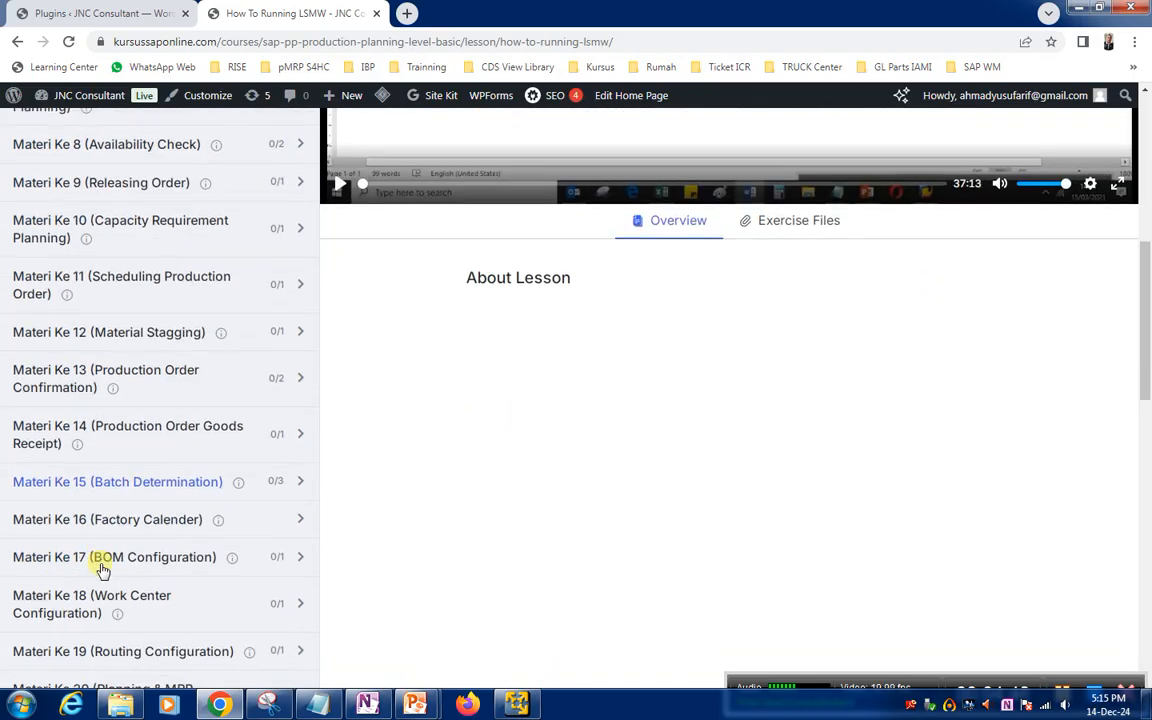
click(90, 482)
scroll(90, 483, down, 5)
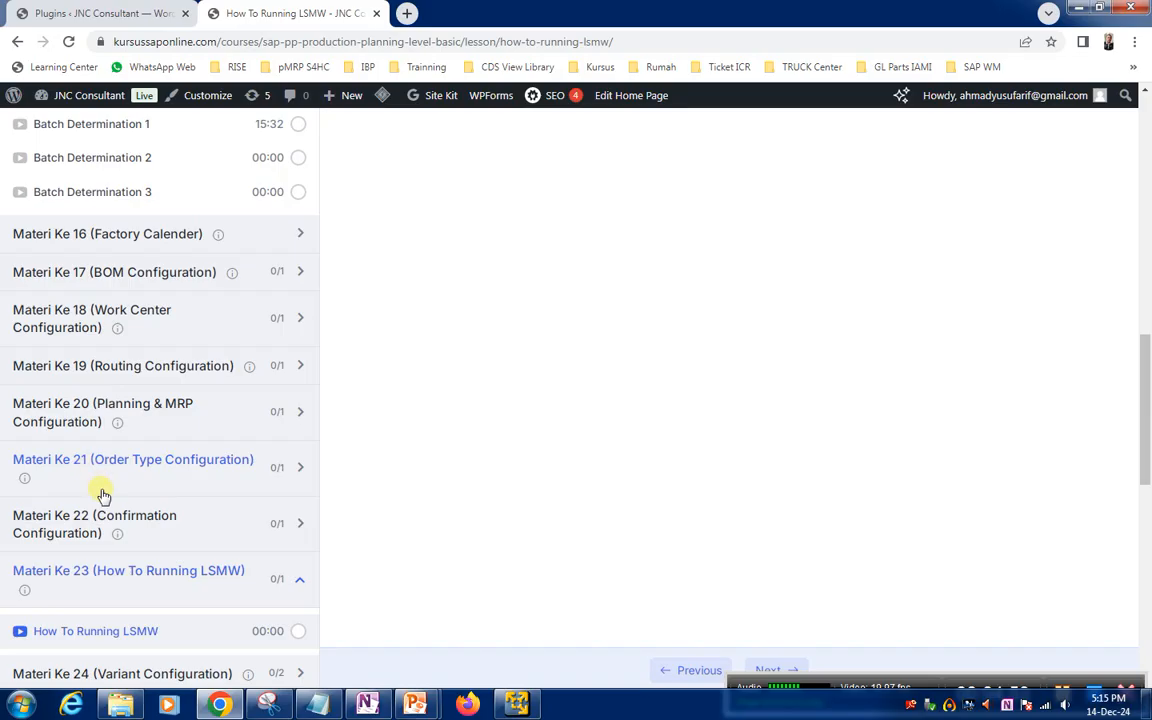
scroll(148, 483, up, 15)
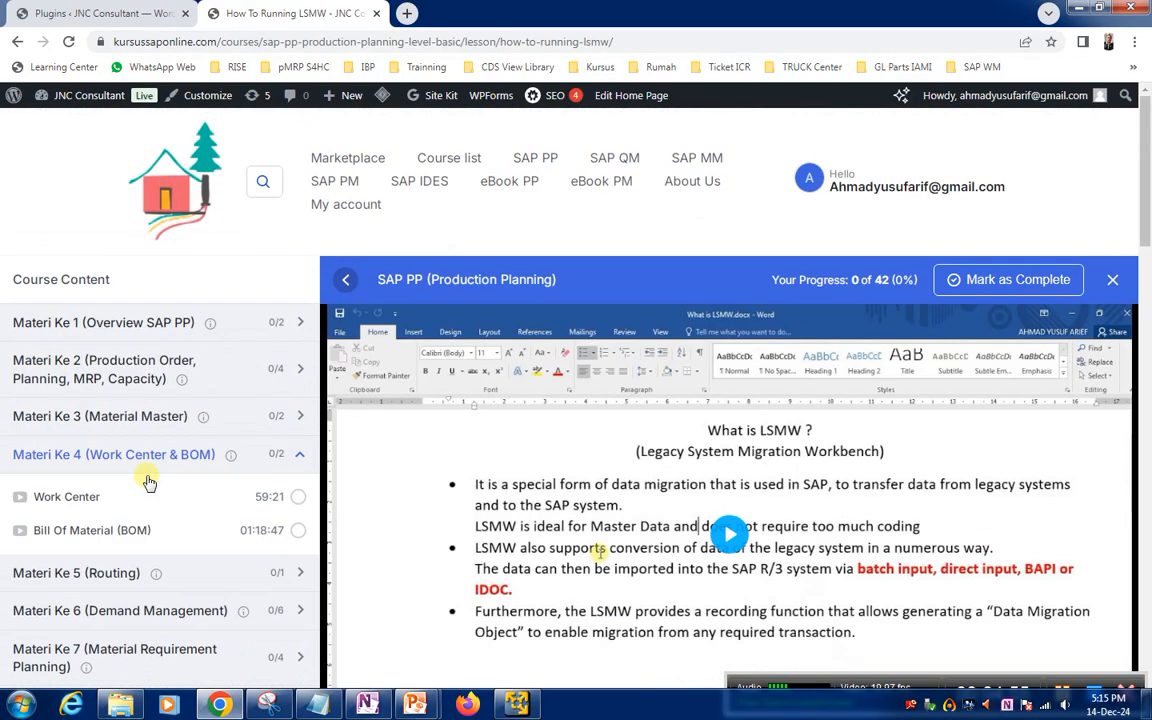
View the SAP QM category posts, and open the SAP QM (Quality Management) course page from the course list
click(617, 160)
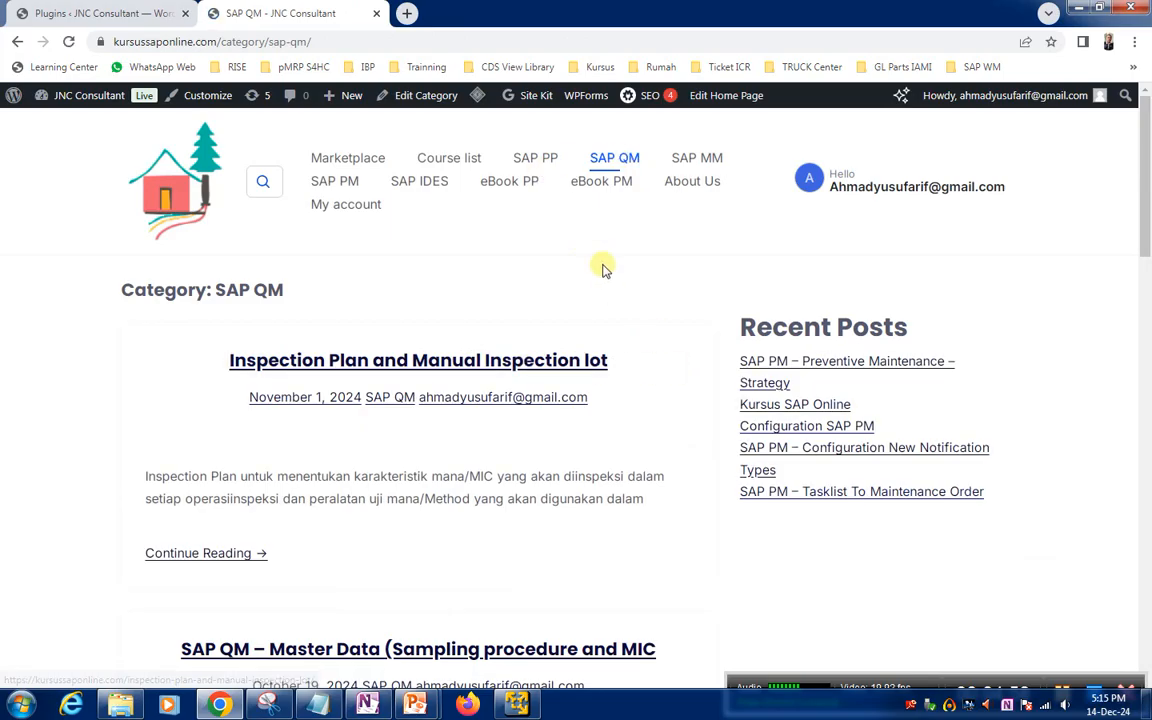
click(437, 160)
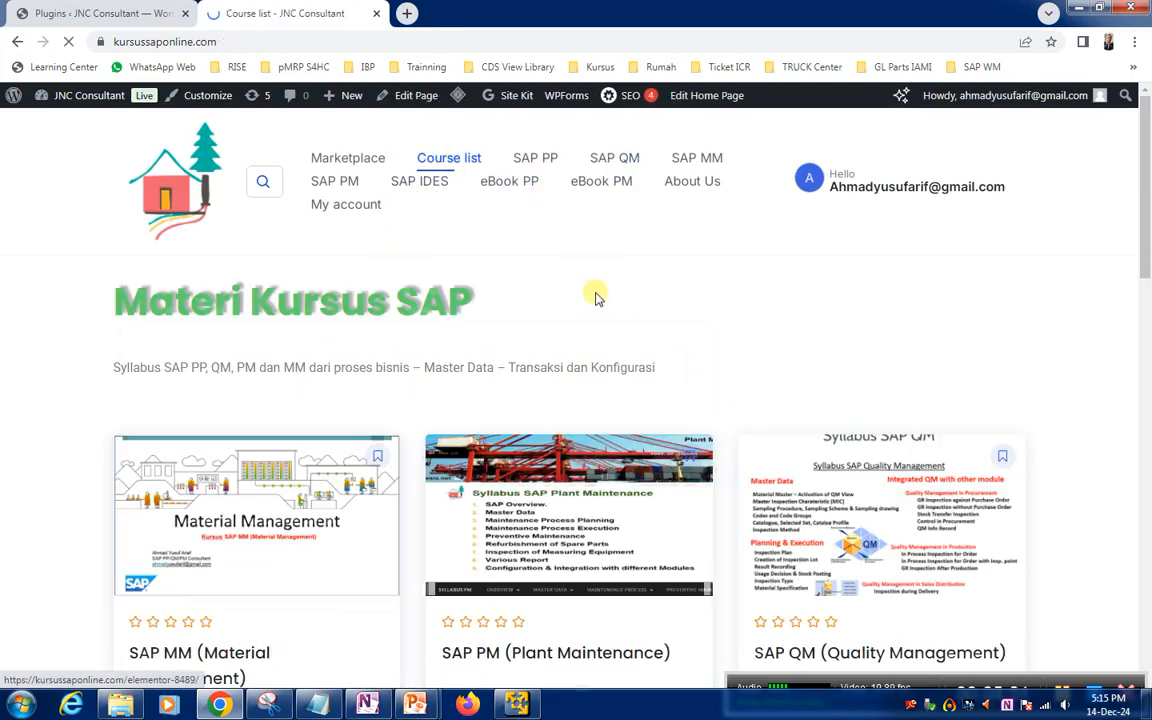
scroll(893, 462, down, 1)
click(893, 462)
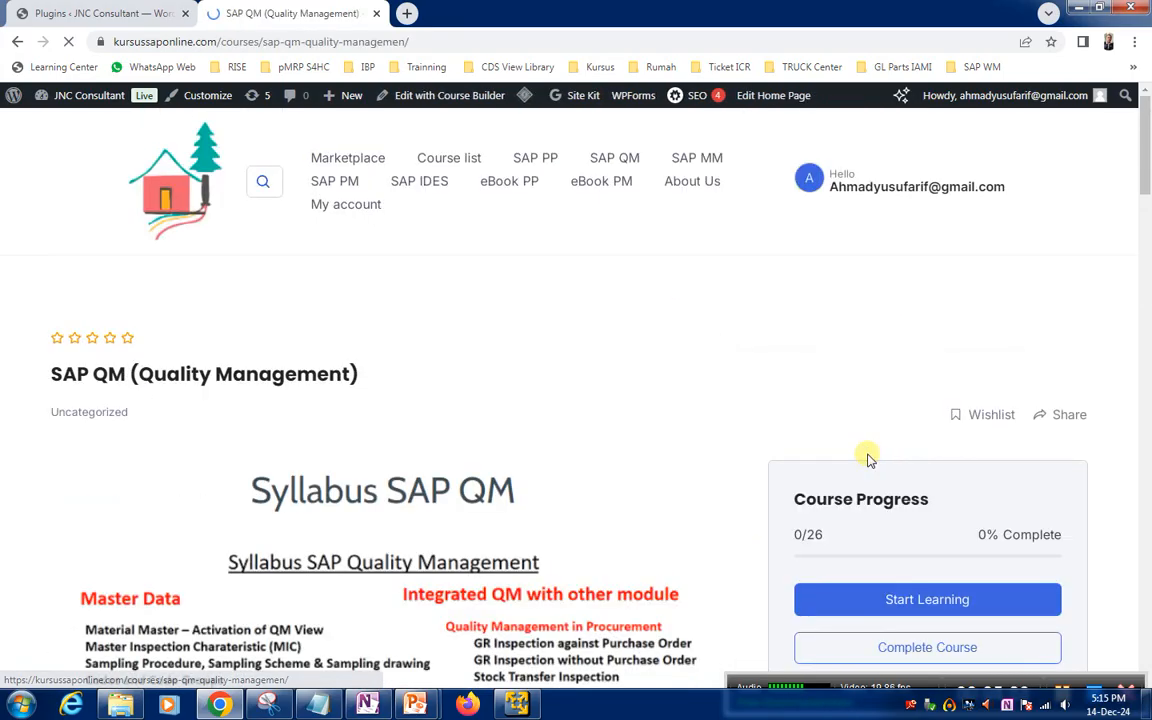
Start learning the SAP QM (Quality Management) course and review its course content down to Materi Ke 24
scroll(300, 572, down, 3)
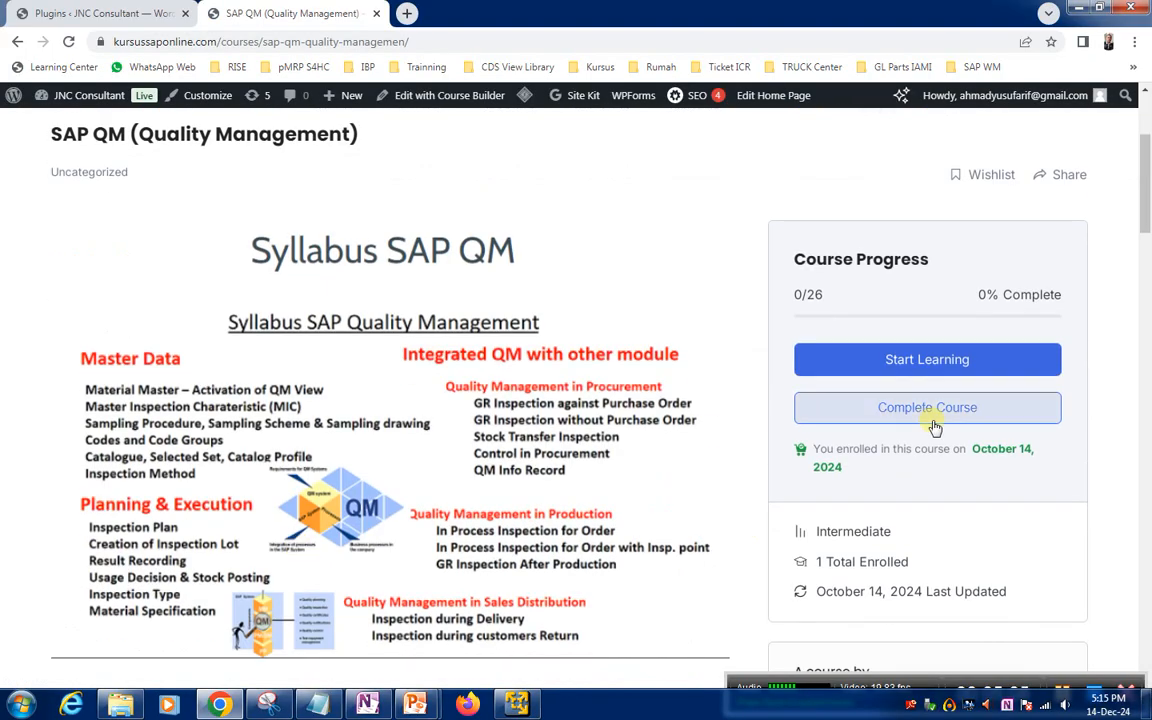
click(944, 360)
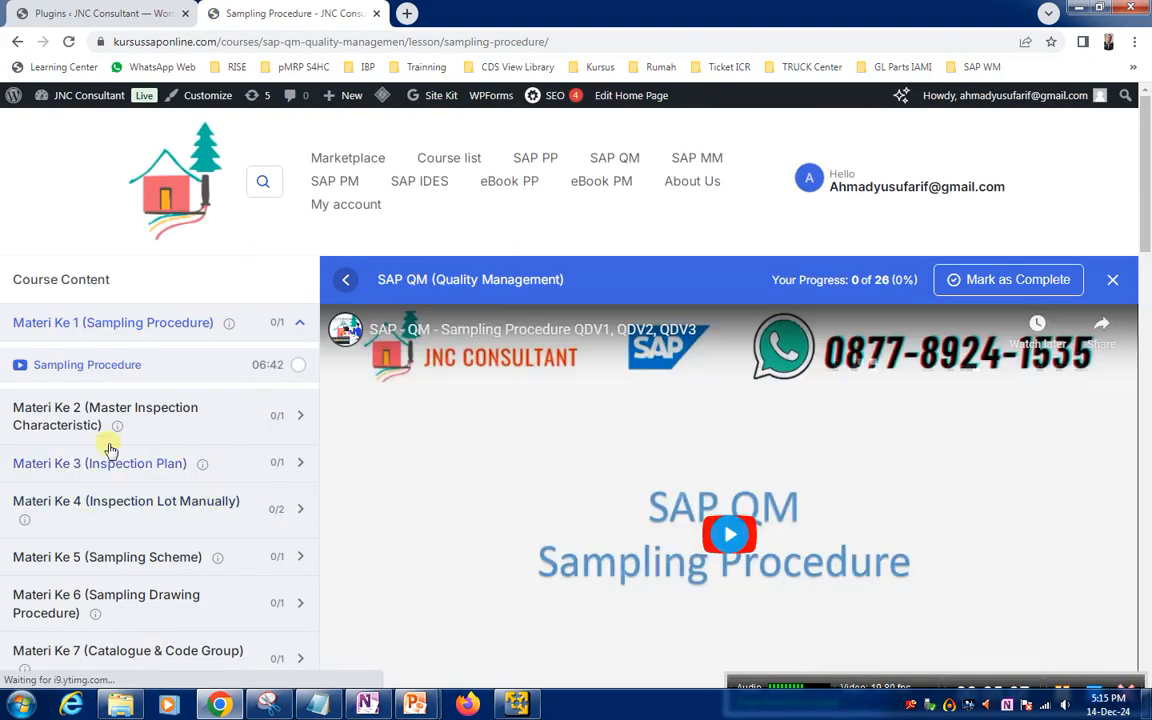
scroll(97, 436, down, 5)
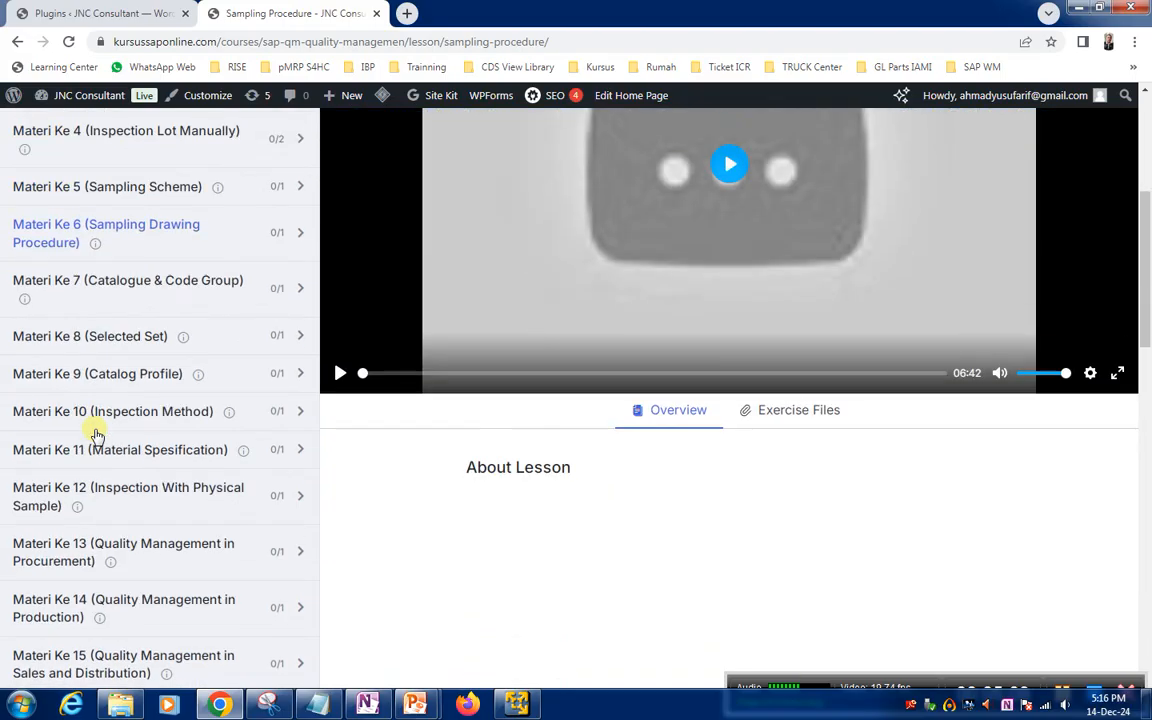
scroll(97, 436, down, 5)
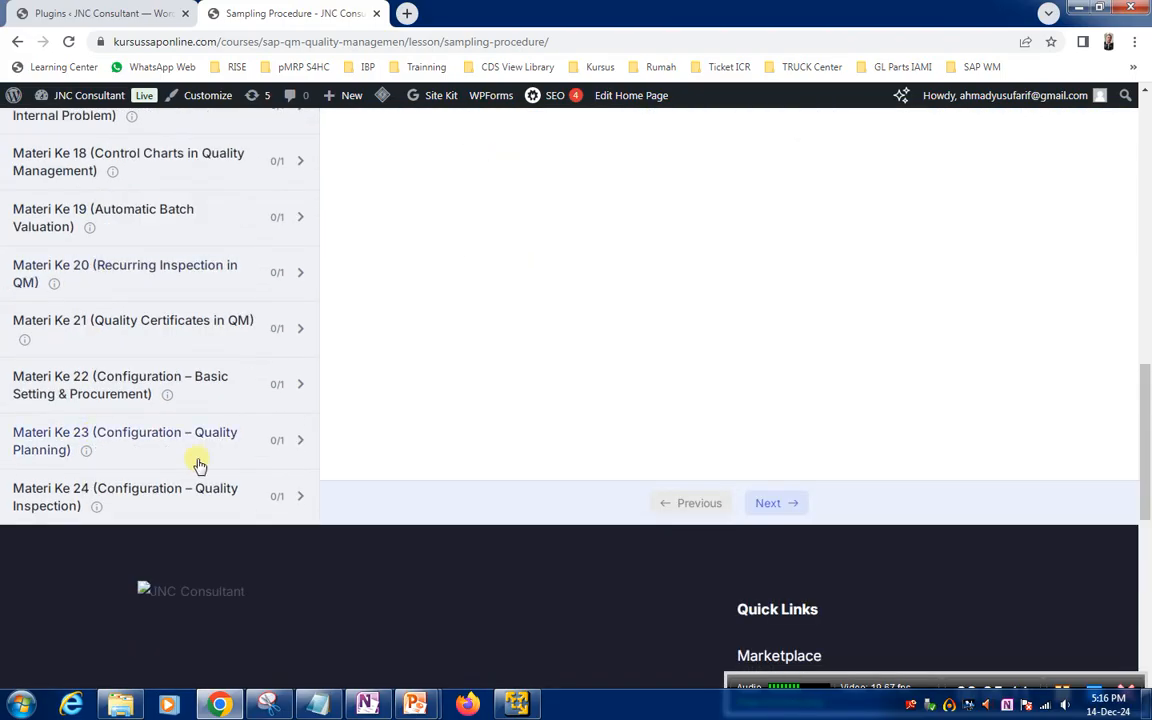
scroll(138, 478, up, 3)
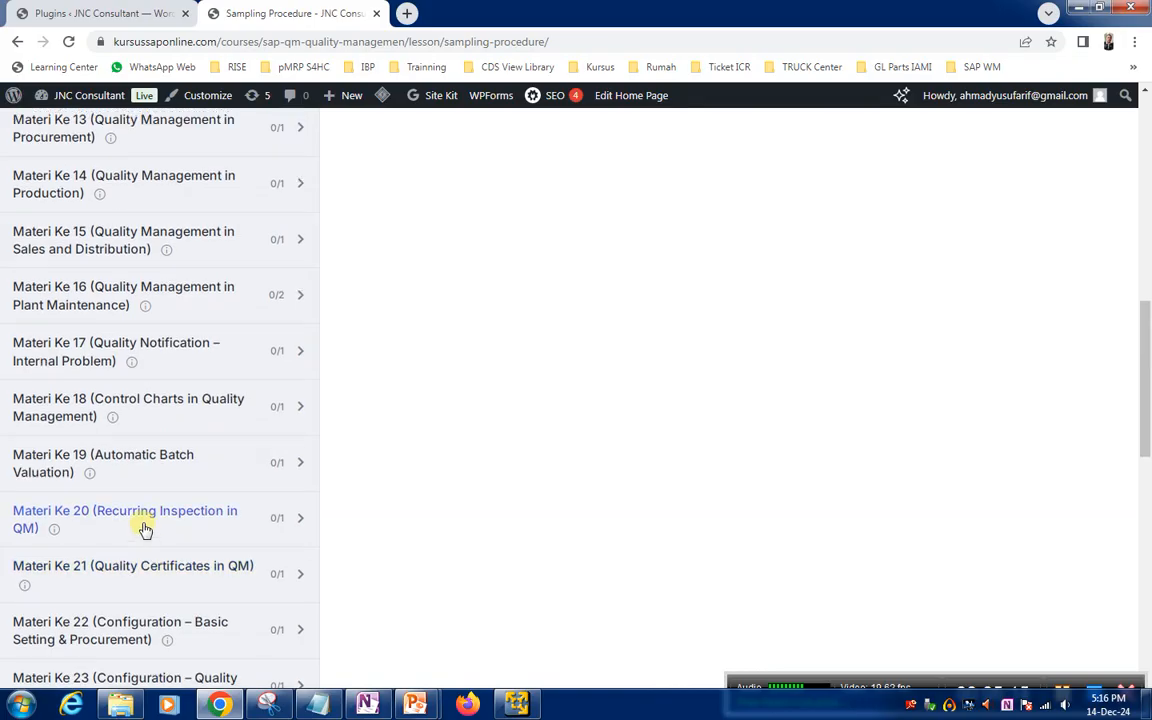
scroll(143, 529, up, 10)
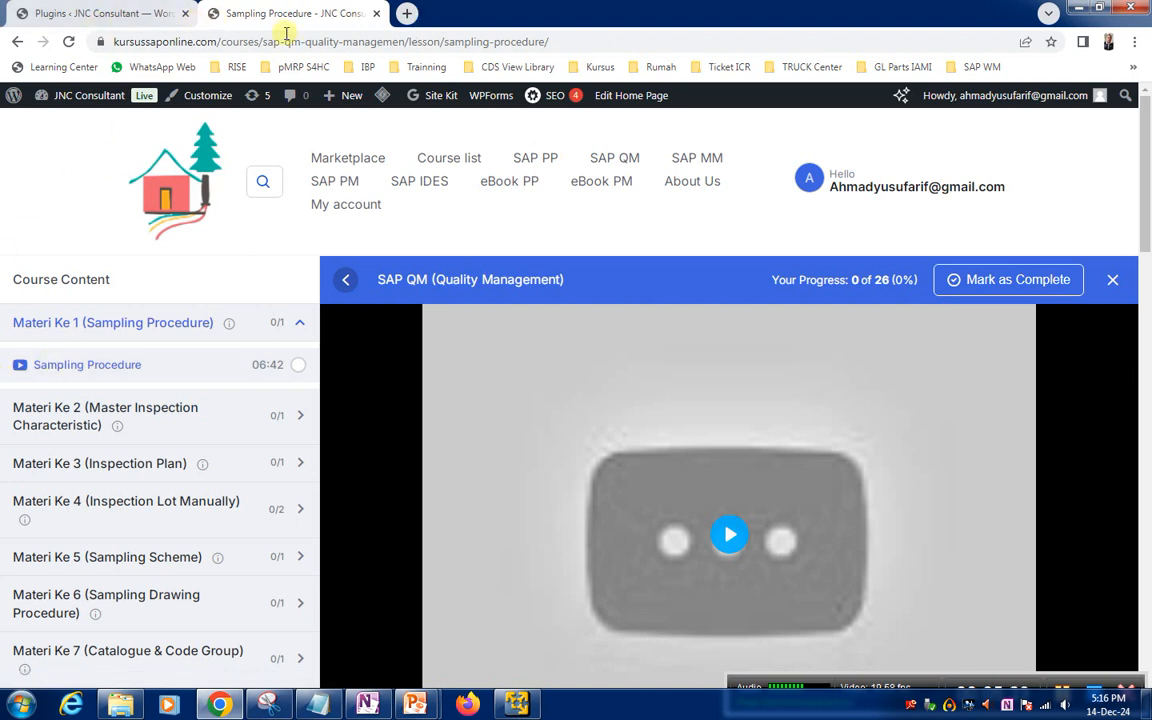
Return to the course list and review the MM, PM, QM, IDES Server and PP courses
click(580, 37)
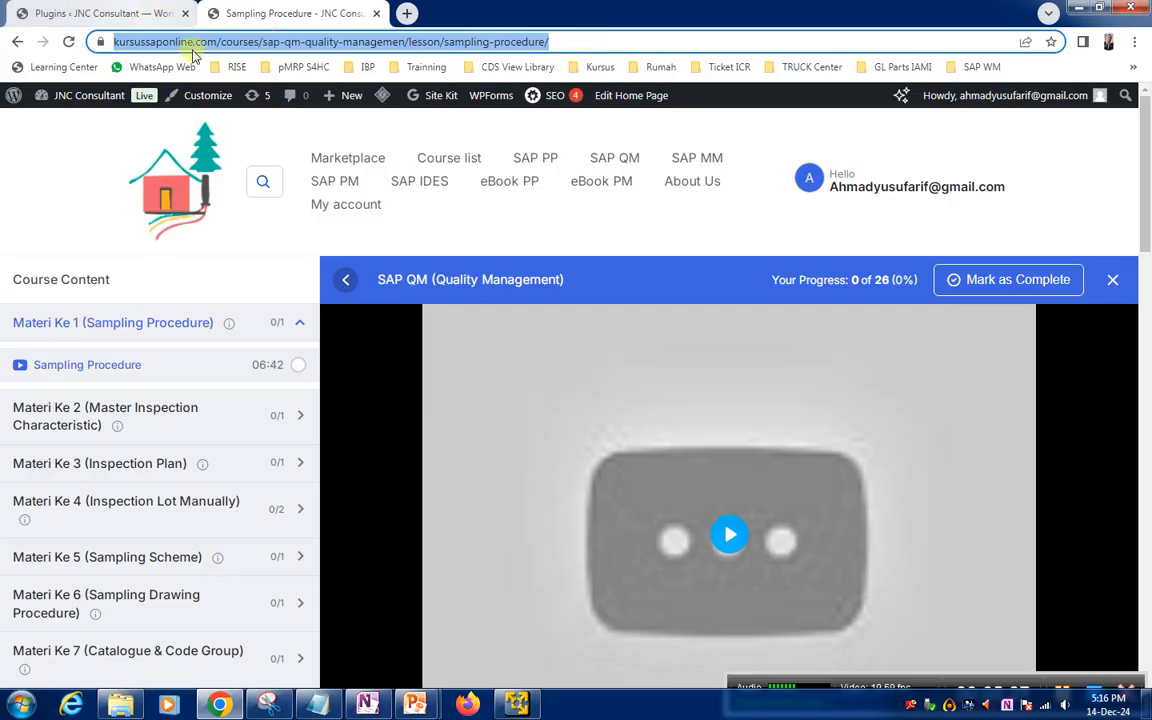
click(460, 160)
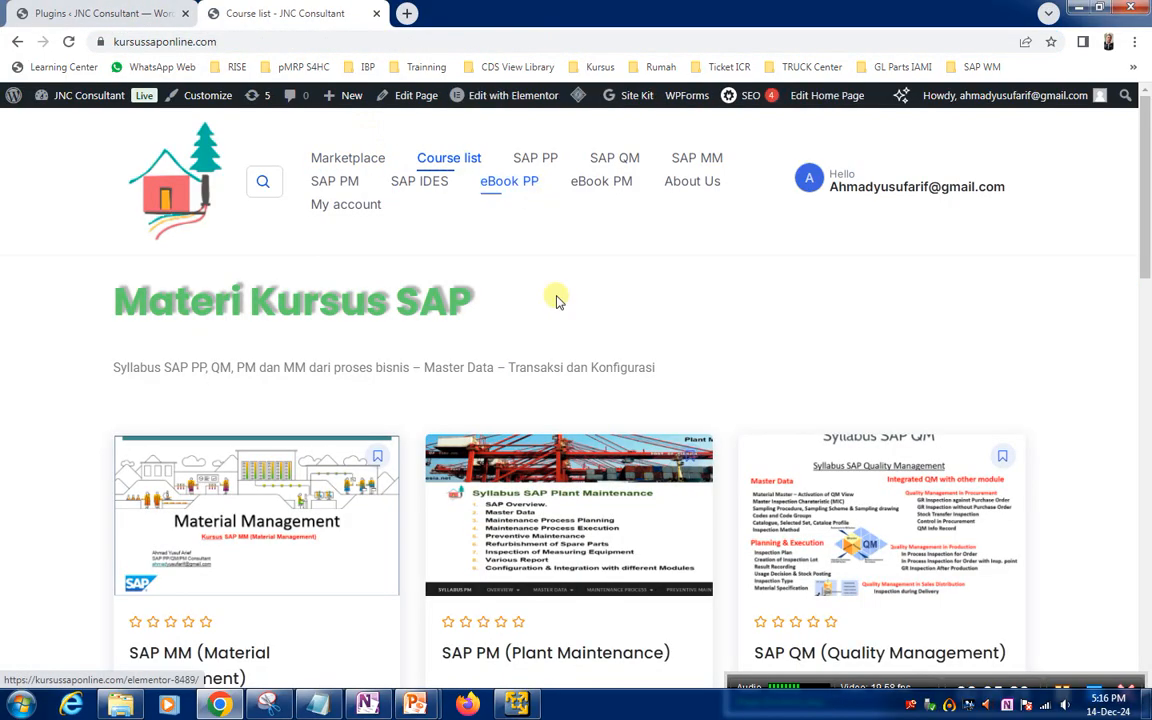
scroll(597, 622, down, 2)
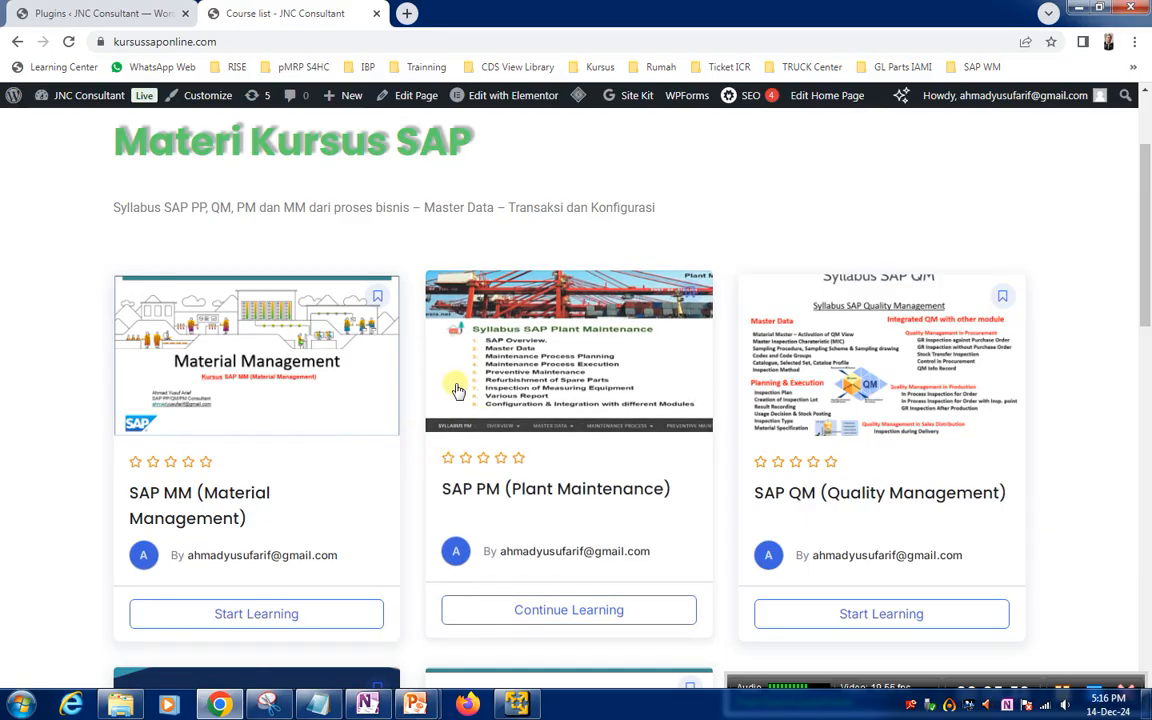
scroll(452, 386, up, 2)
scroll(514, 416, down, 5)
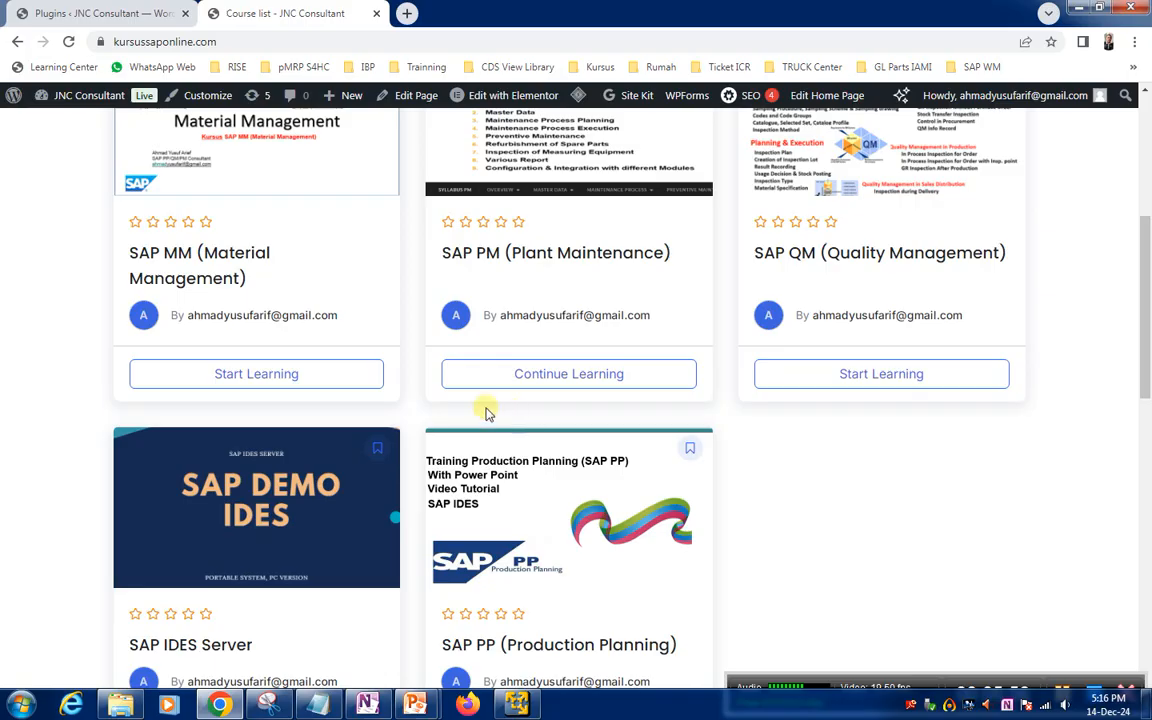
scroll(487, 410, down, 2)
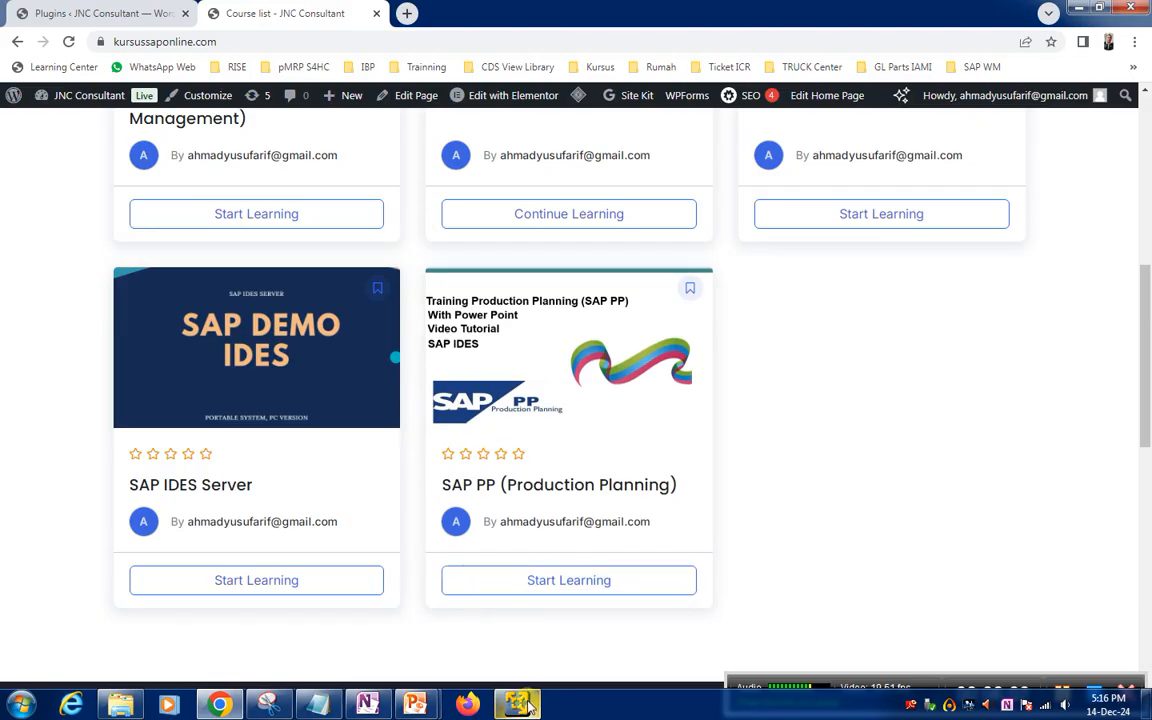
Switch to the IDESECC6 virtual machine in VMware Player and view the sapmmc console, SAP Logon 710 and the open maintenance plan session
key(alt+Tab)
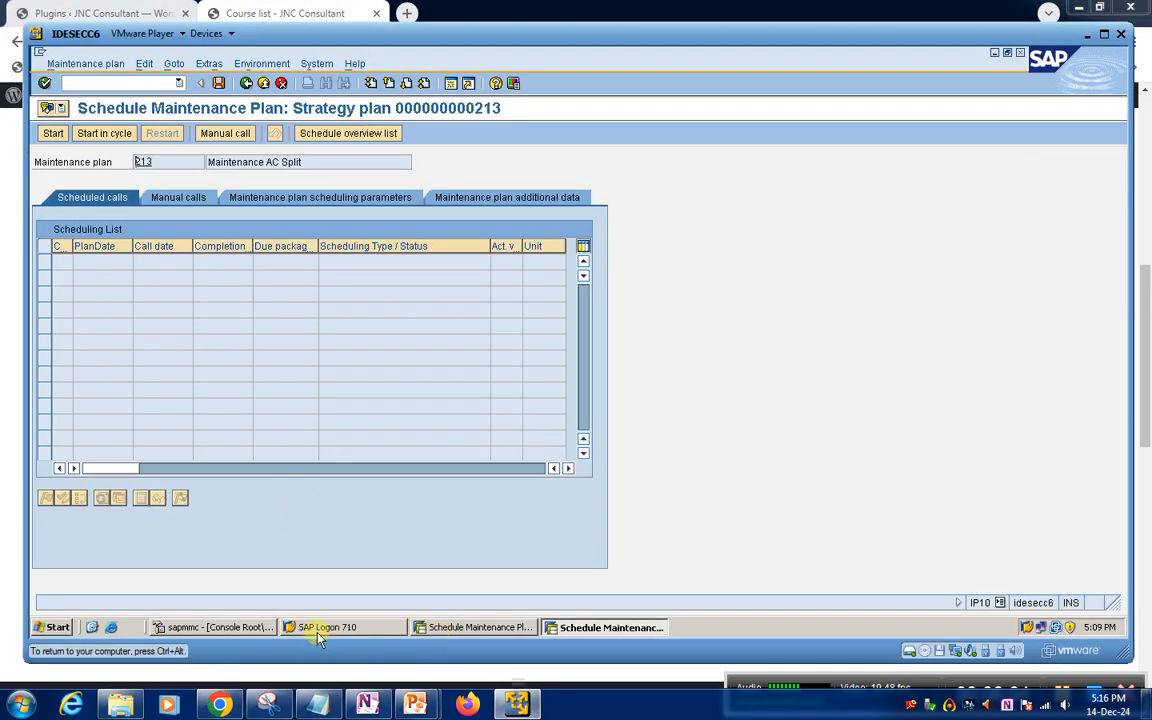
click(210, 632)
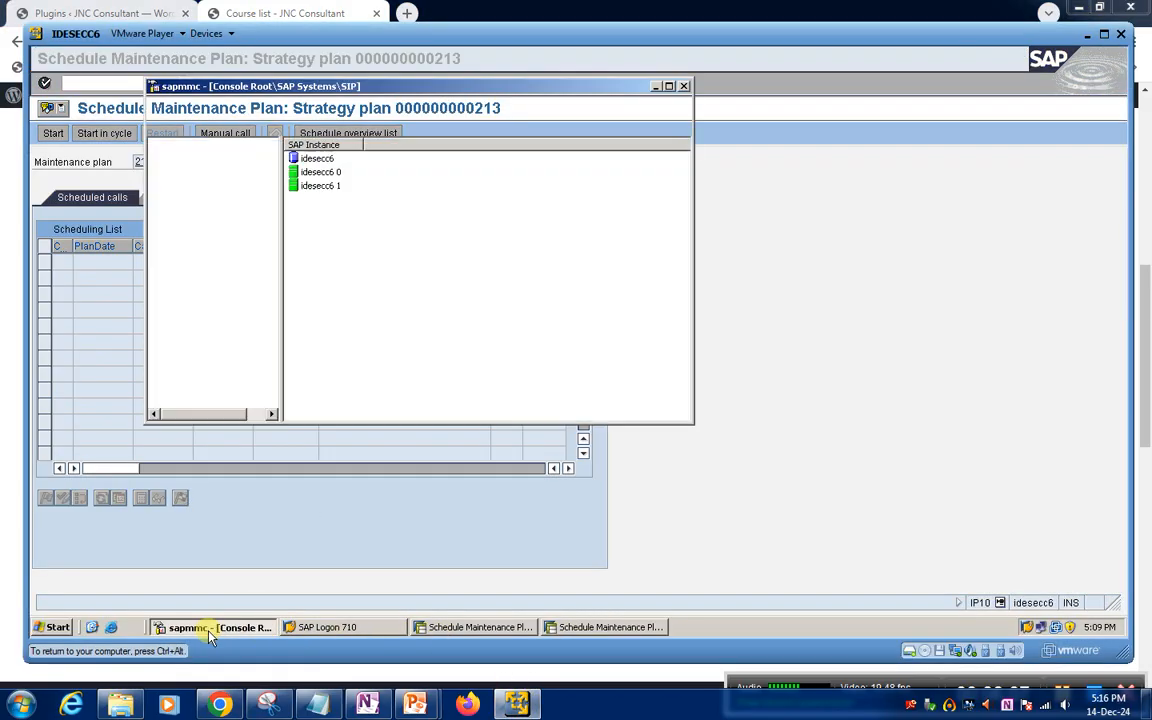
click(322, 628)
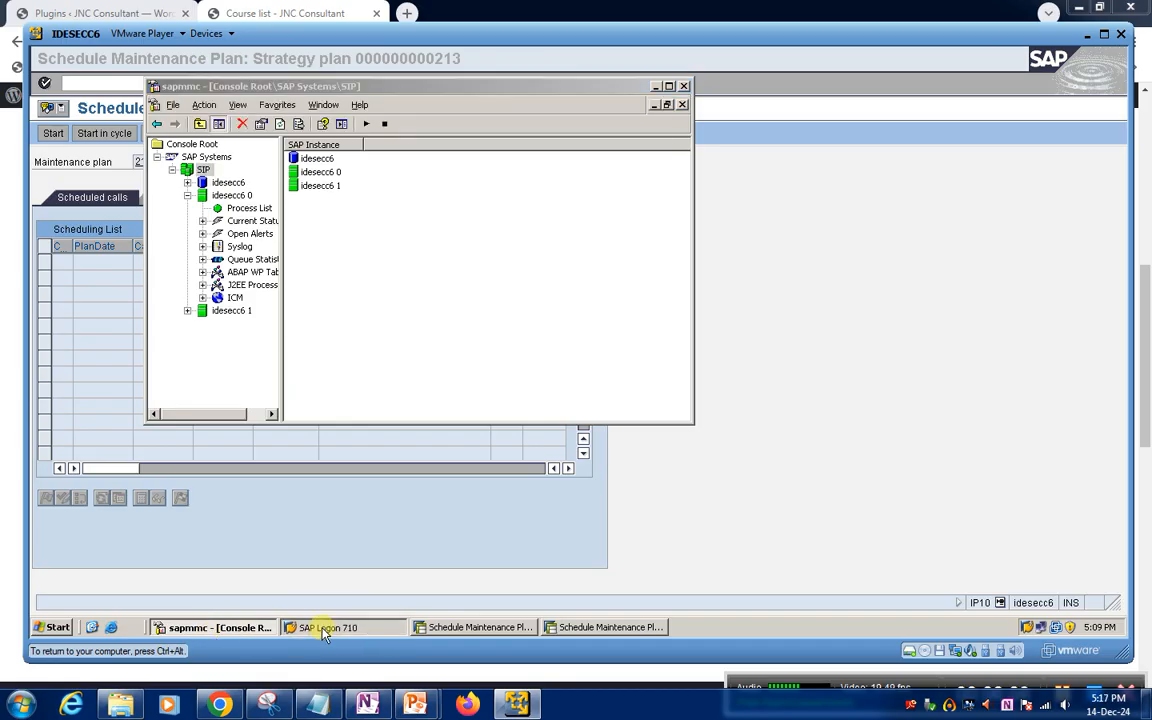
click(215, 632)
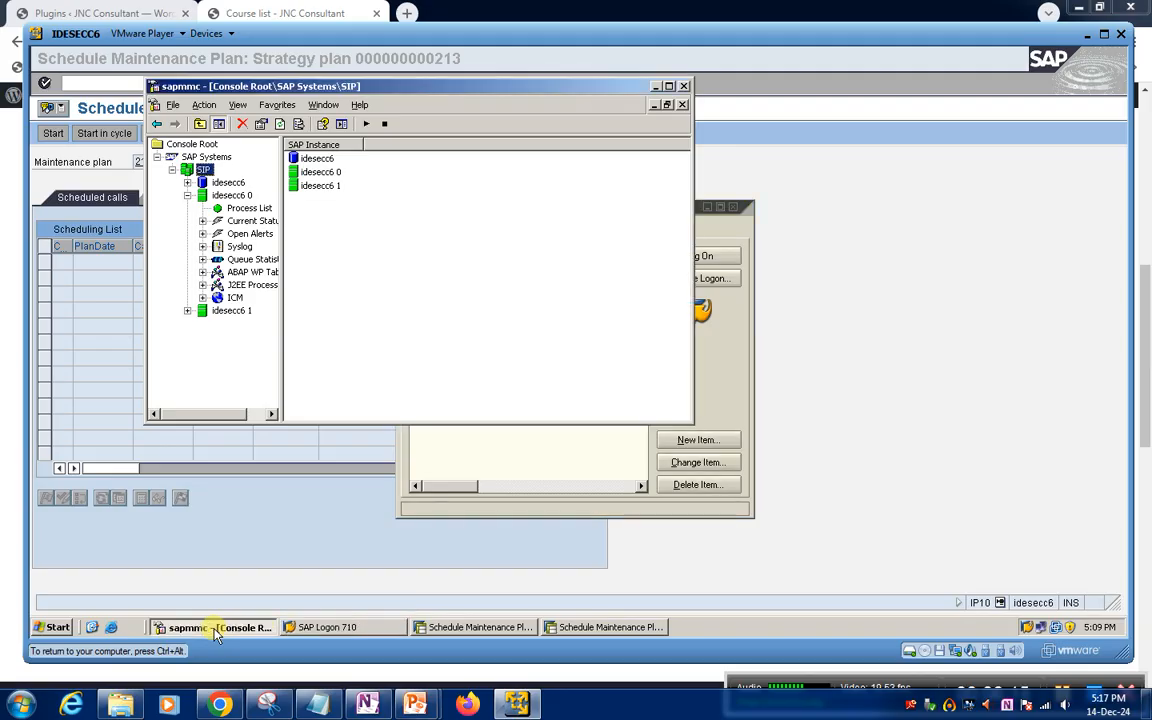
click(321, 630)
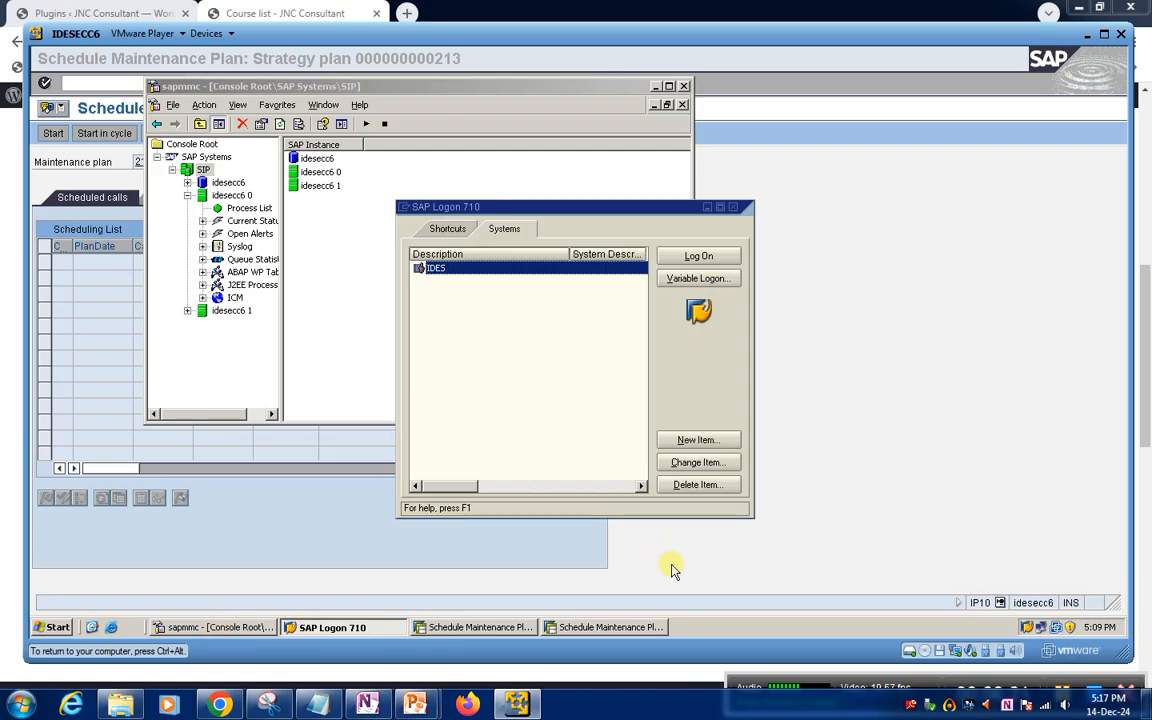
click(630, 568)
click(323, 628)
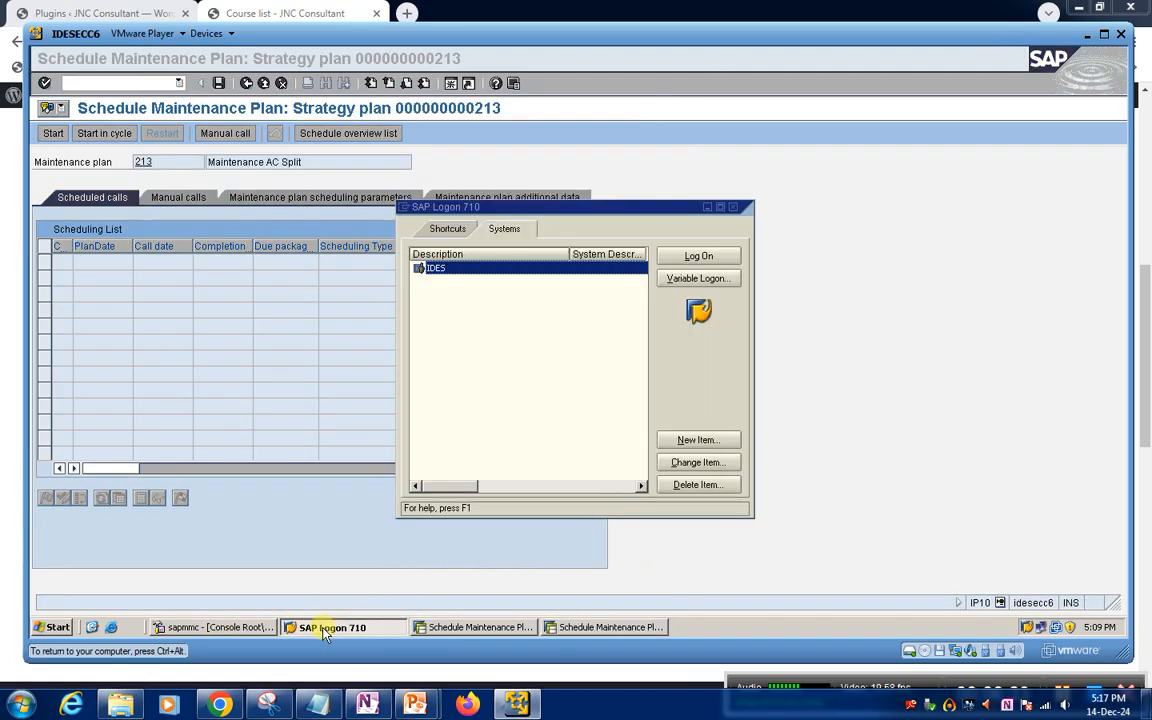
click(440, 627)
Close the SAP session showing strategy plan 213, keeping the plan 212 session open
click(575, 627)
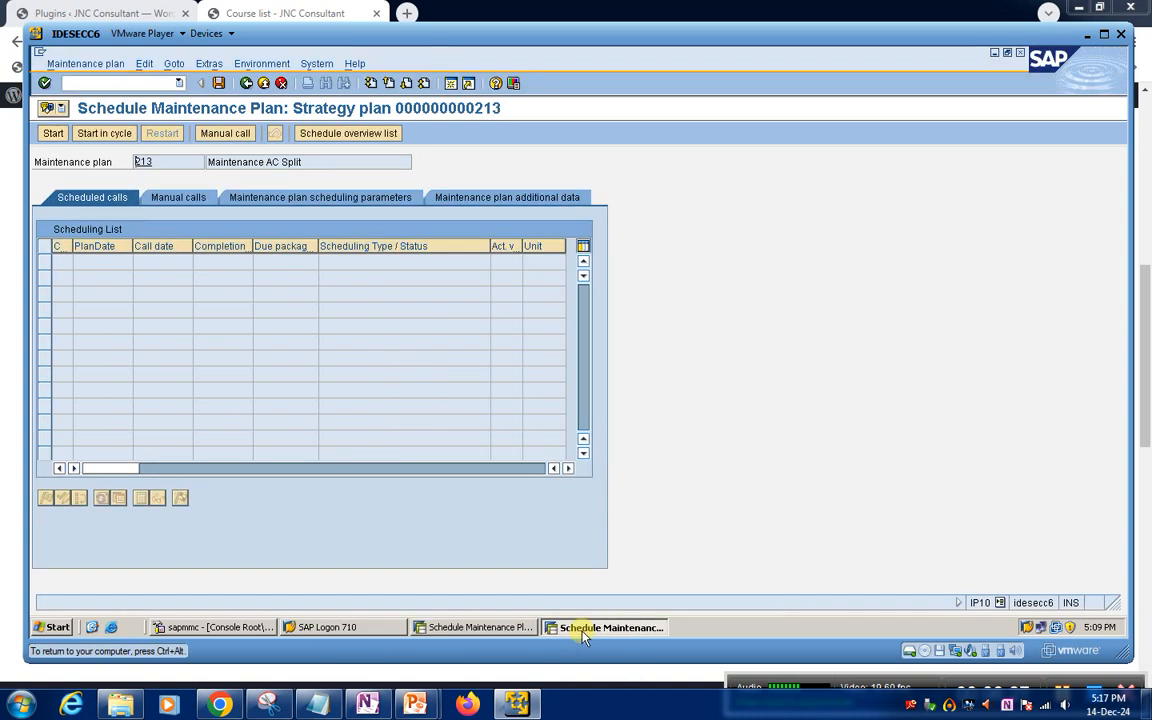
click(1020, 52)
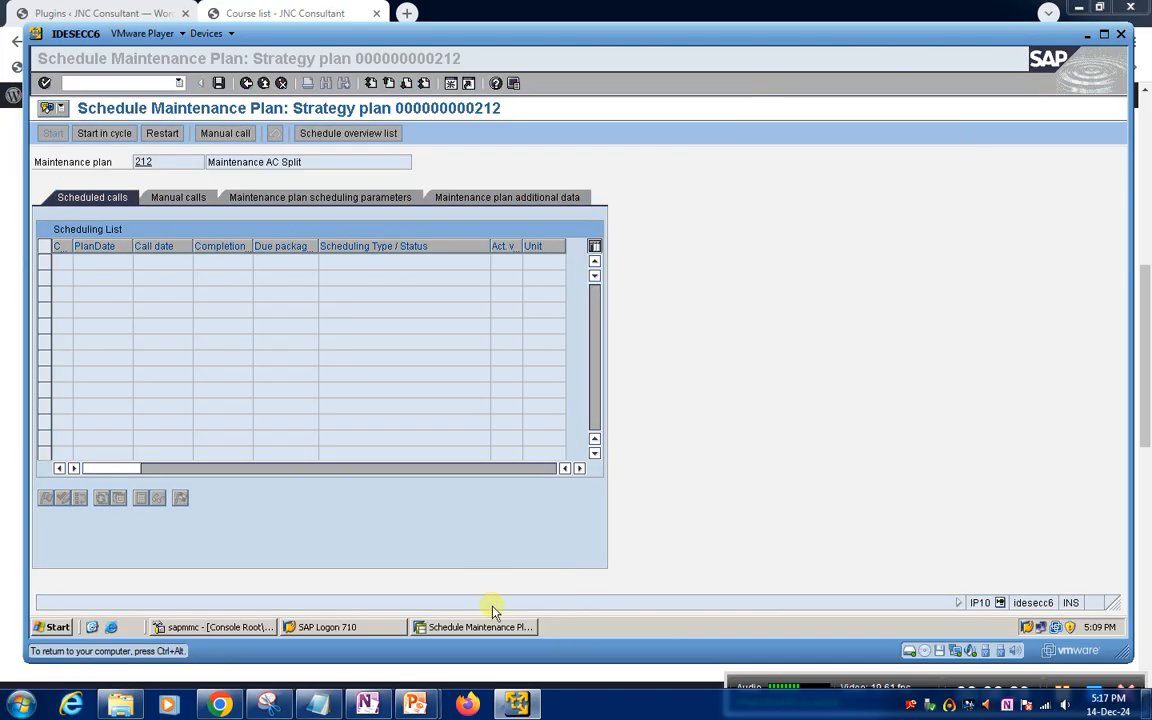
click(1040, 108)
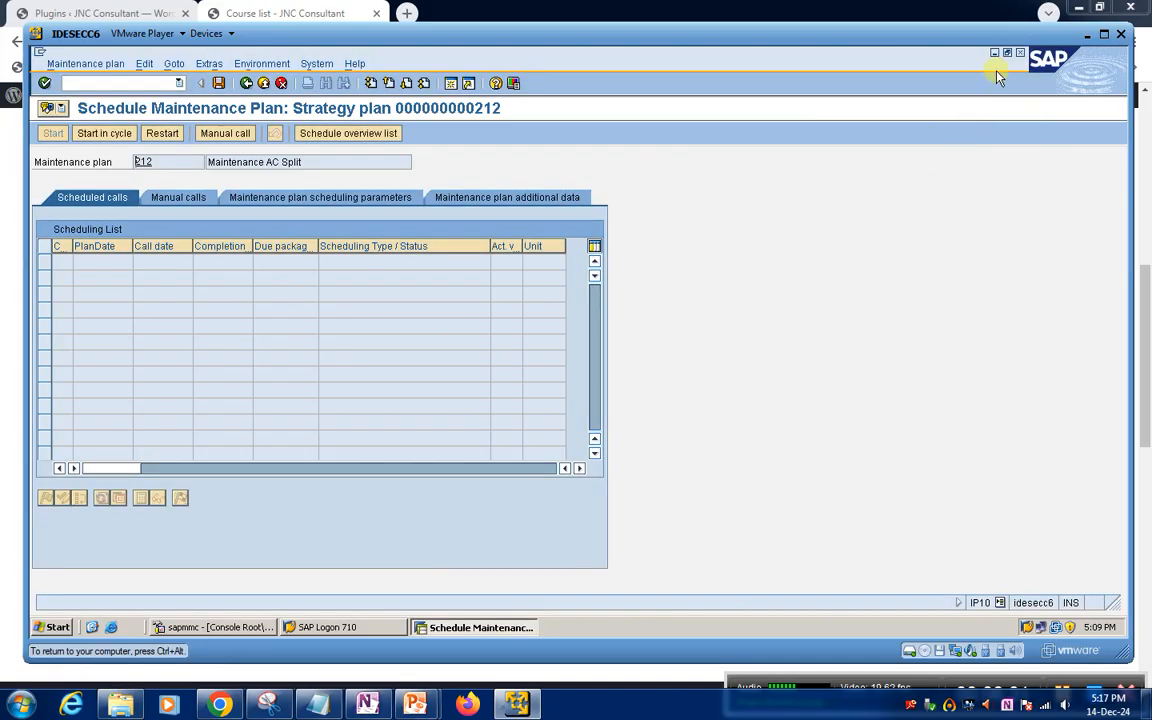
click(1020, 52)
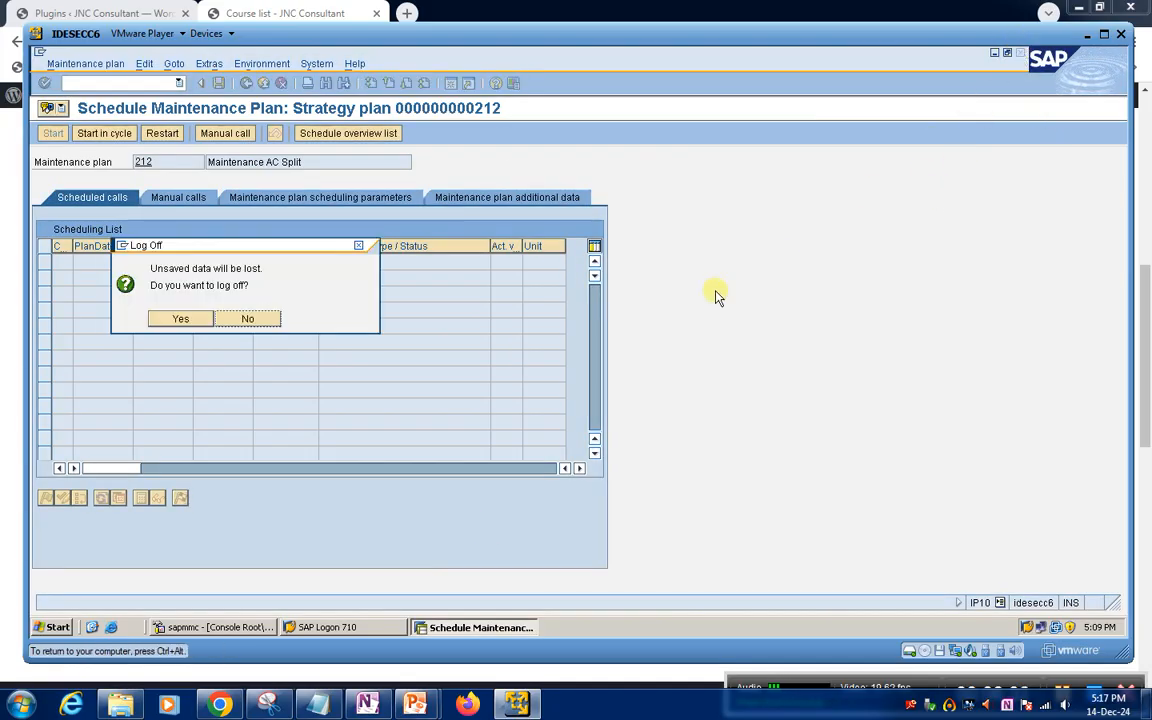
click(265, 318)
click(128, 83)
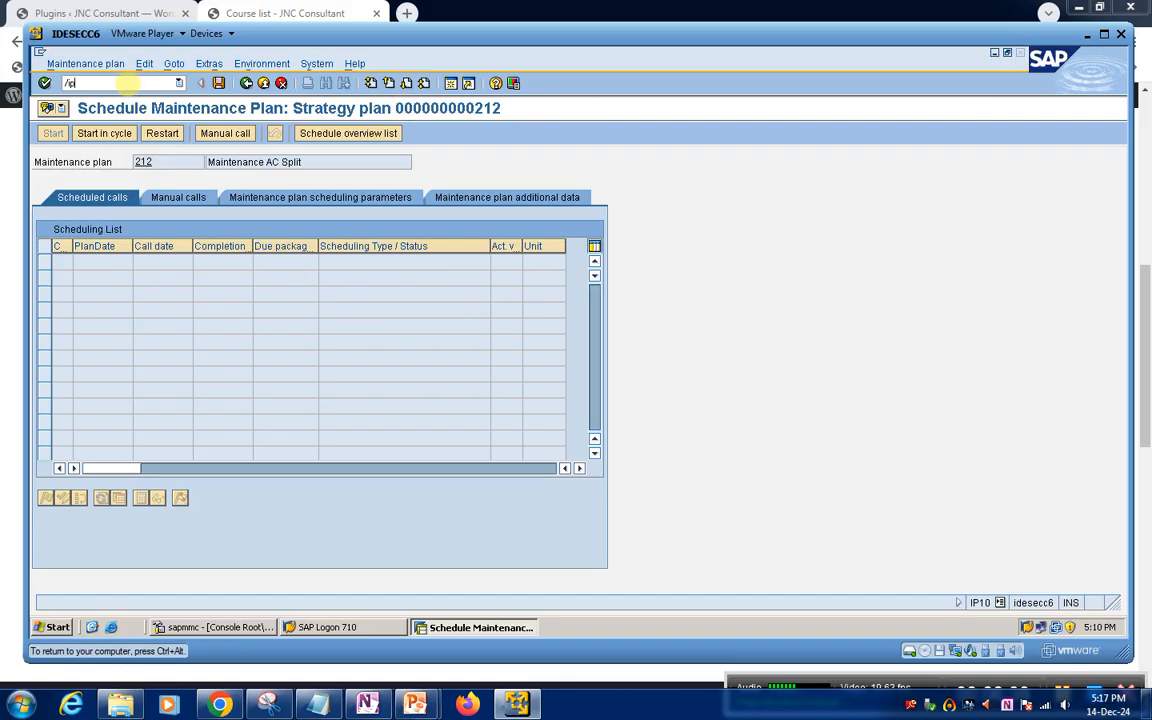
key(Return)
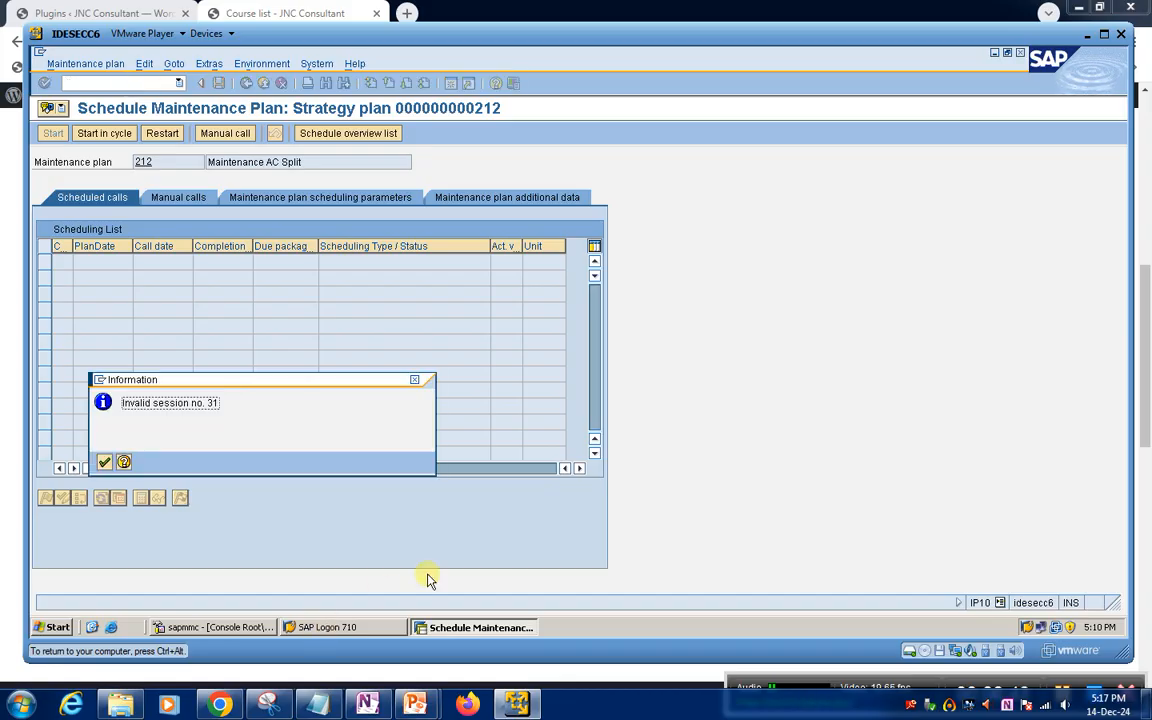
click(104, 462)
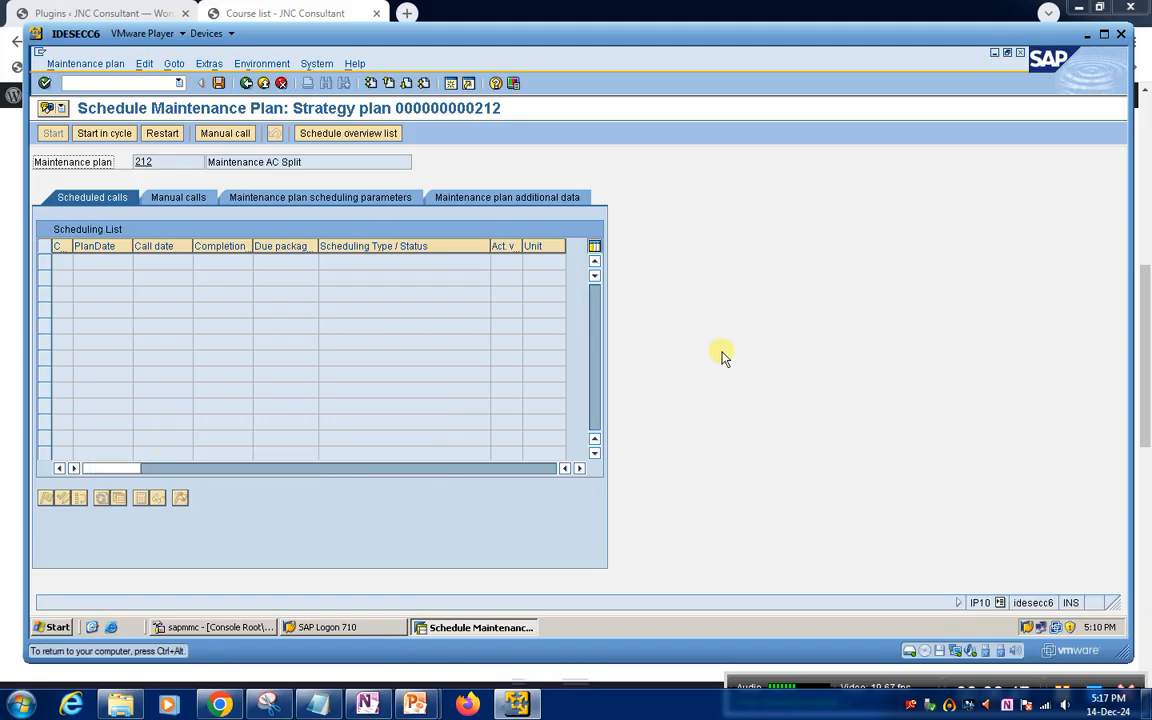
click(1022, 54)
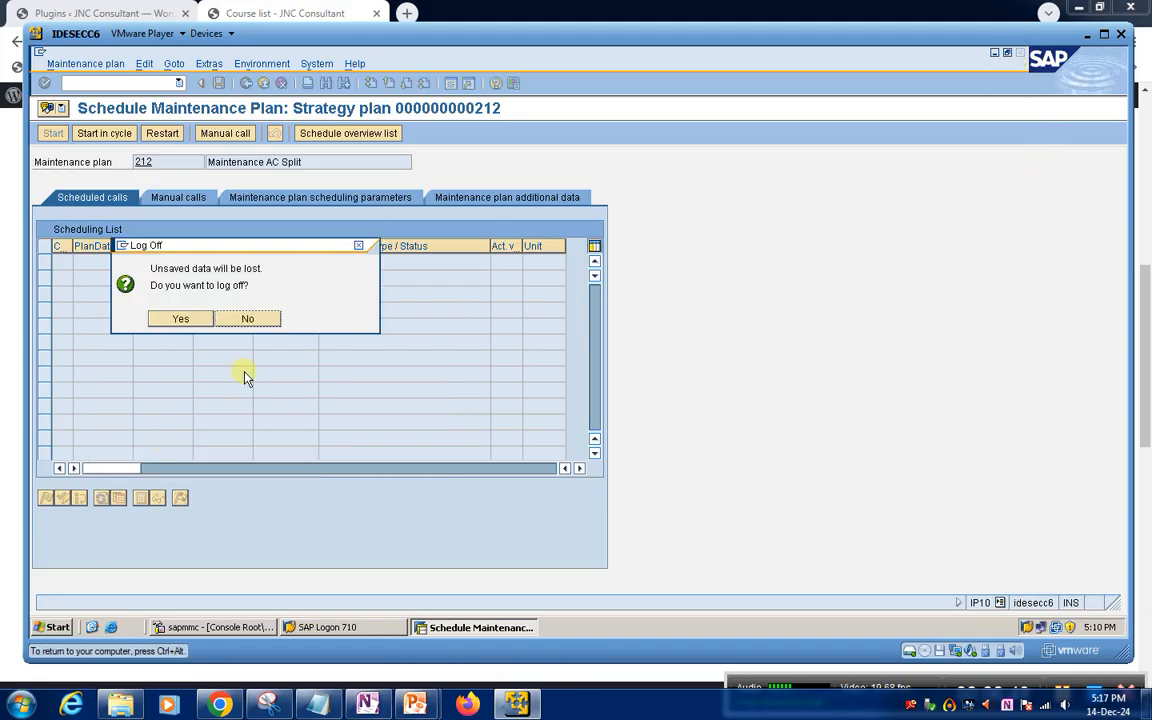
click(223, 324)
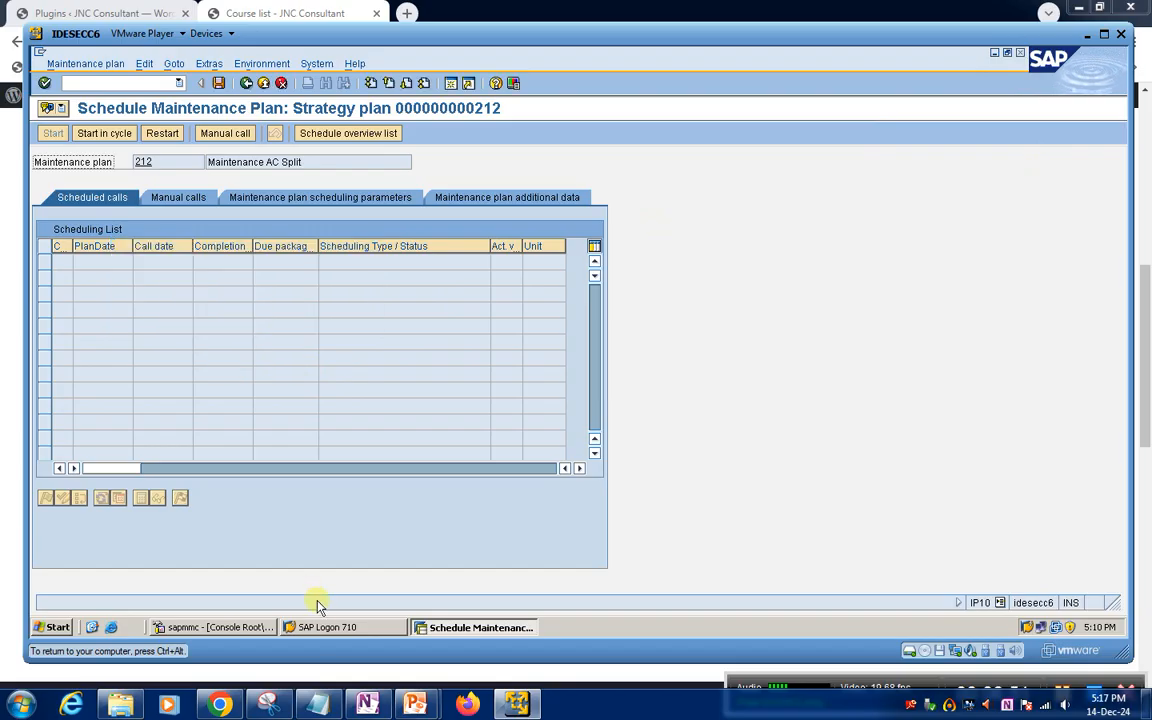
click(318, 627)
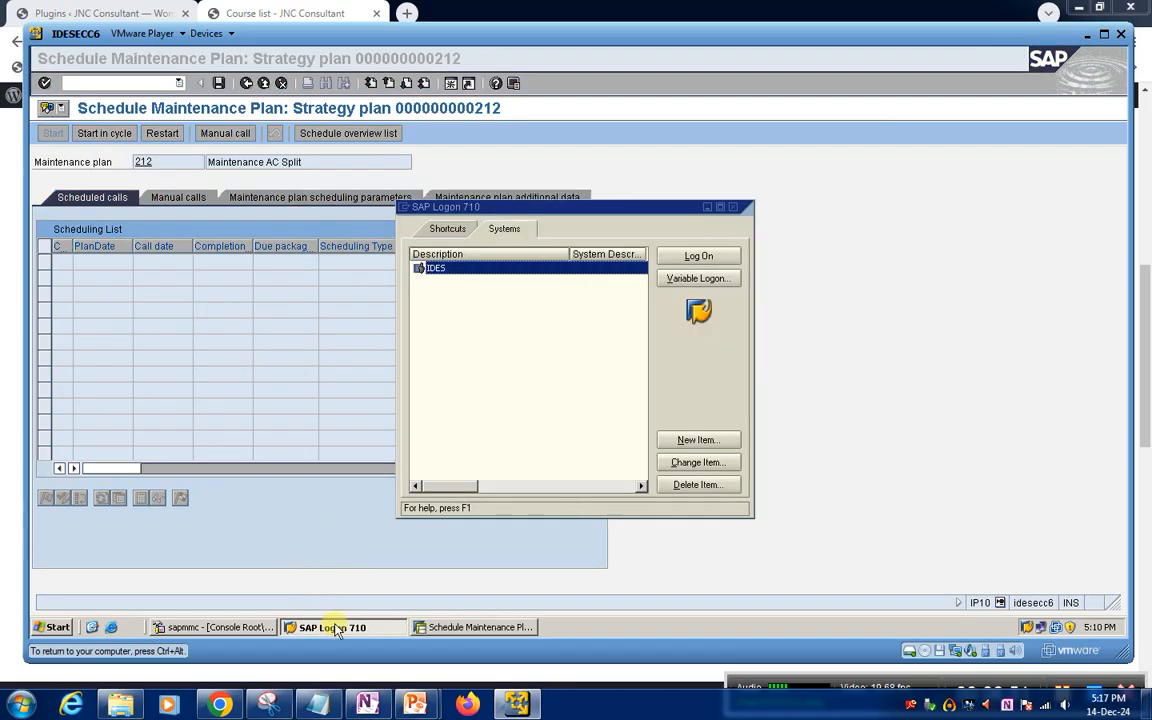
click(478, 627)
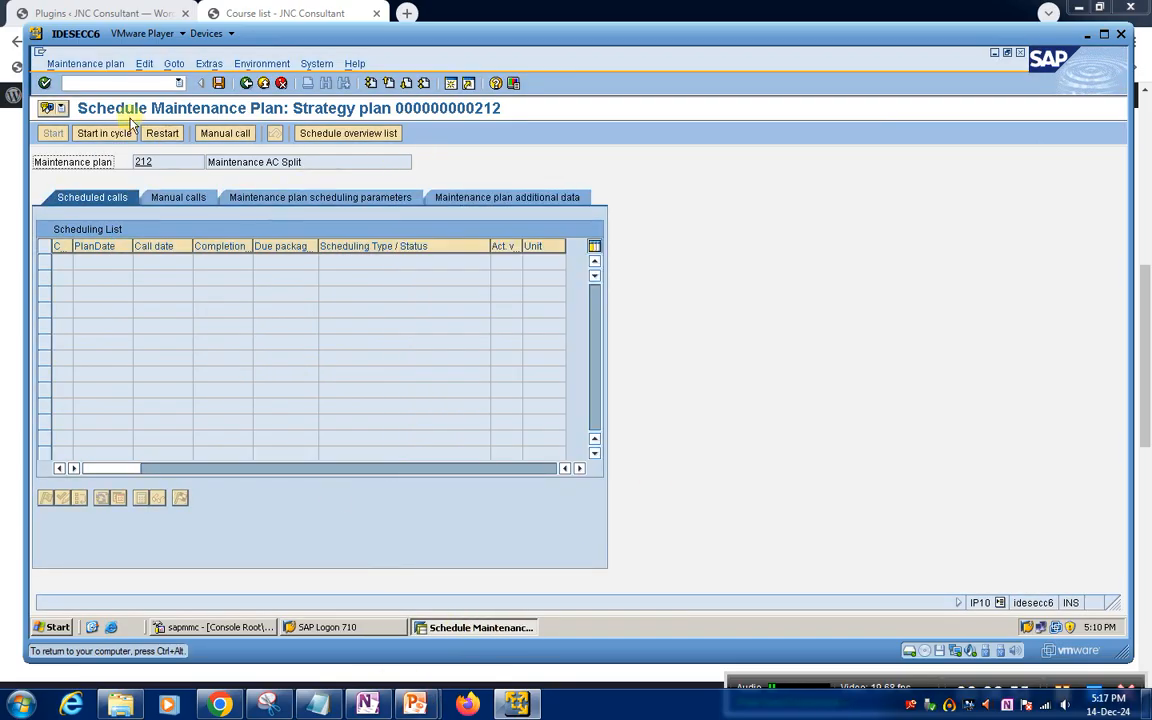
Leave the plan 212 schedule with /n and start transaction IP10 to schedule a maintenance plan
click(84, 80)
text(/n)
key(Return)
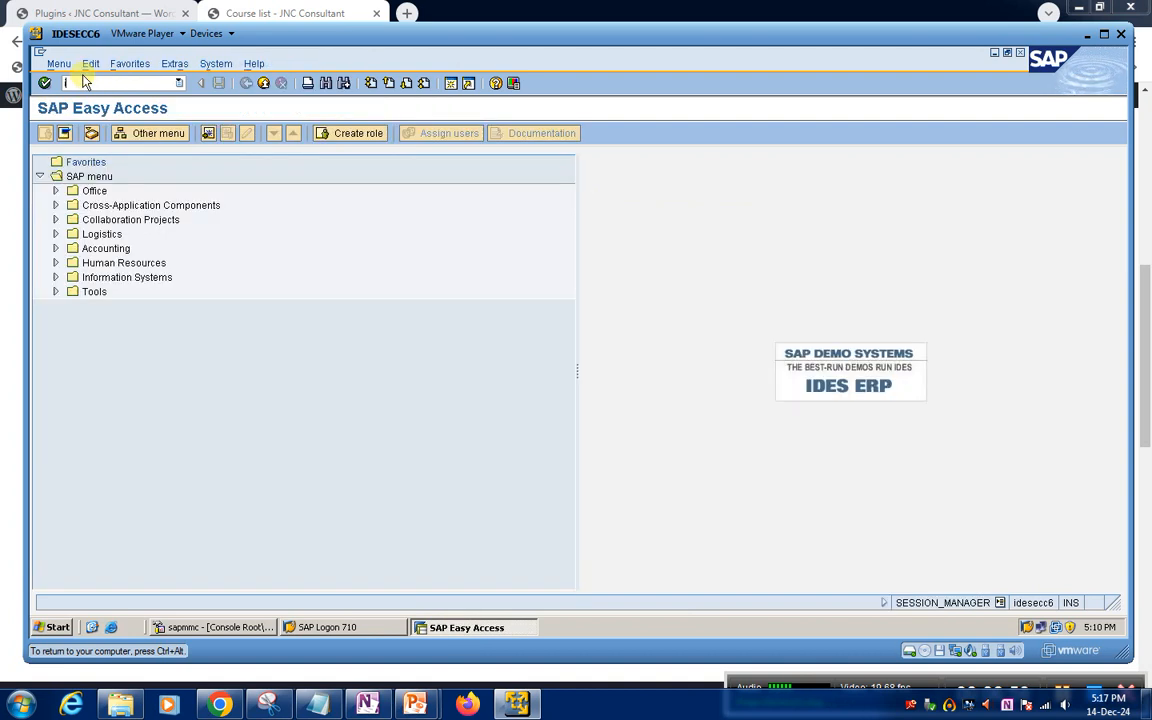
key(Return)
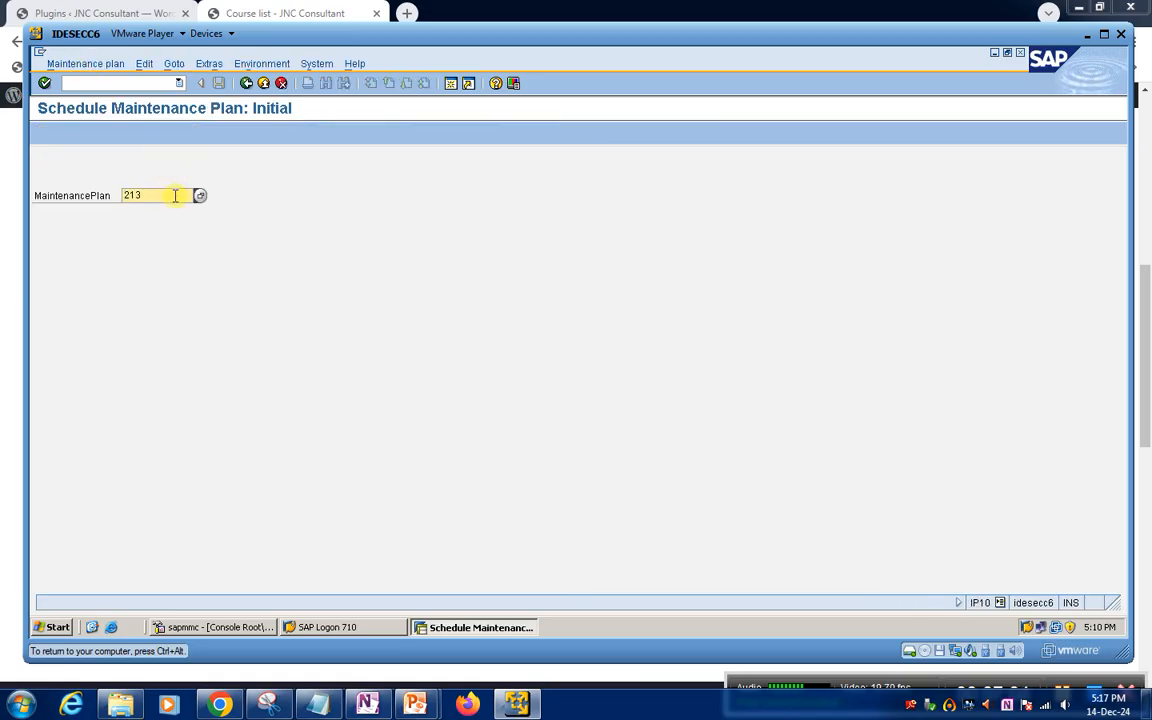
Open maintenance plan 213 for scheduling and start its schedule with cycle start date 14.12.2024
click(175, 198)
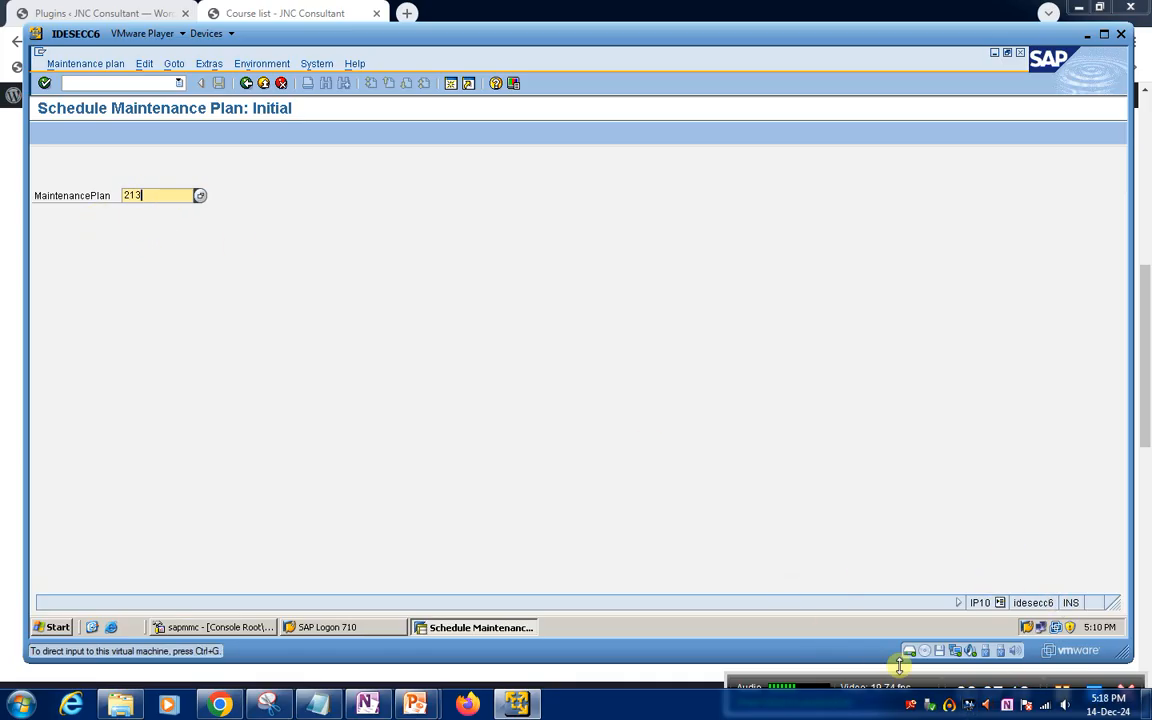
drag(885, 677, 872, 656)
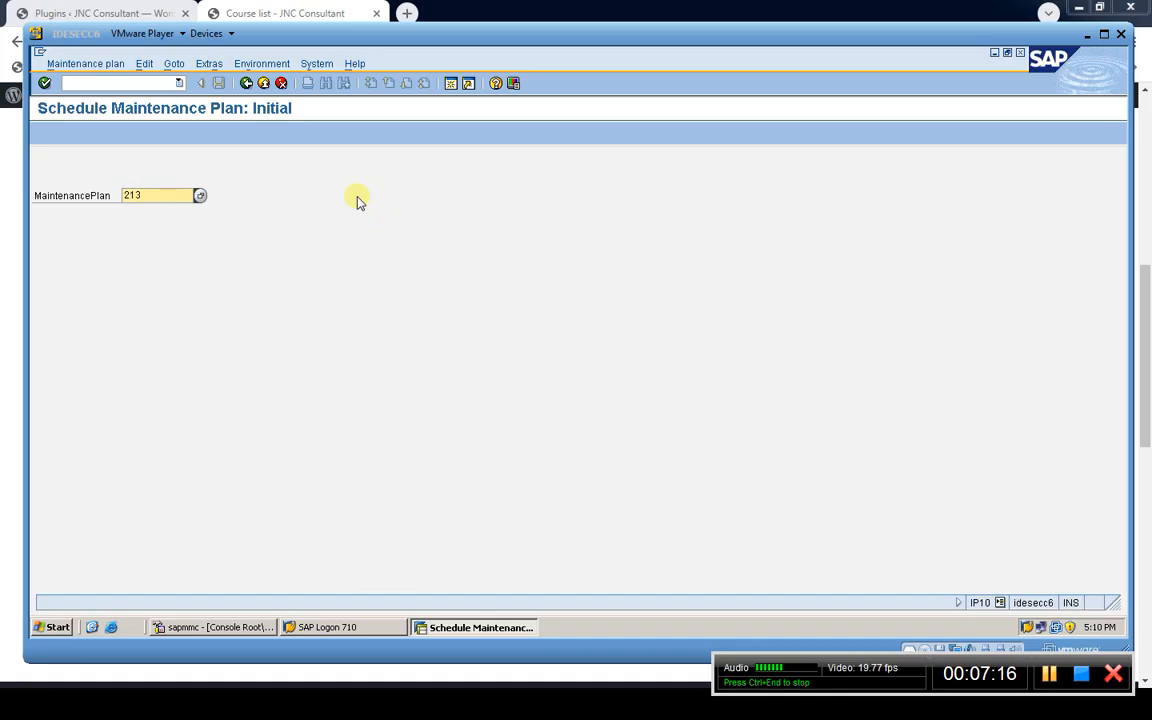
click(167, 200)
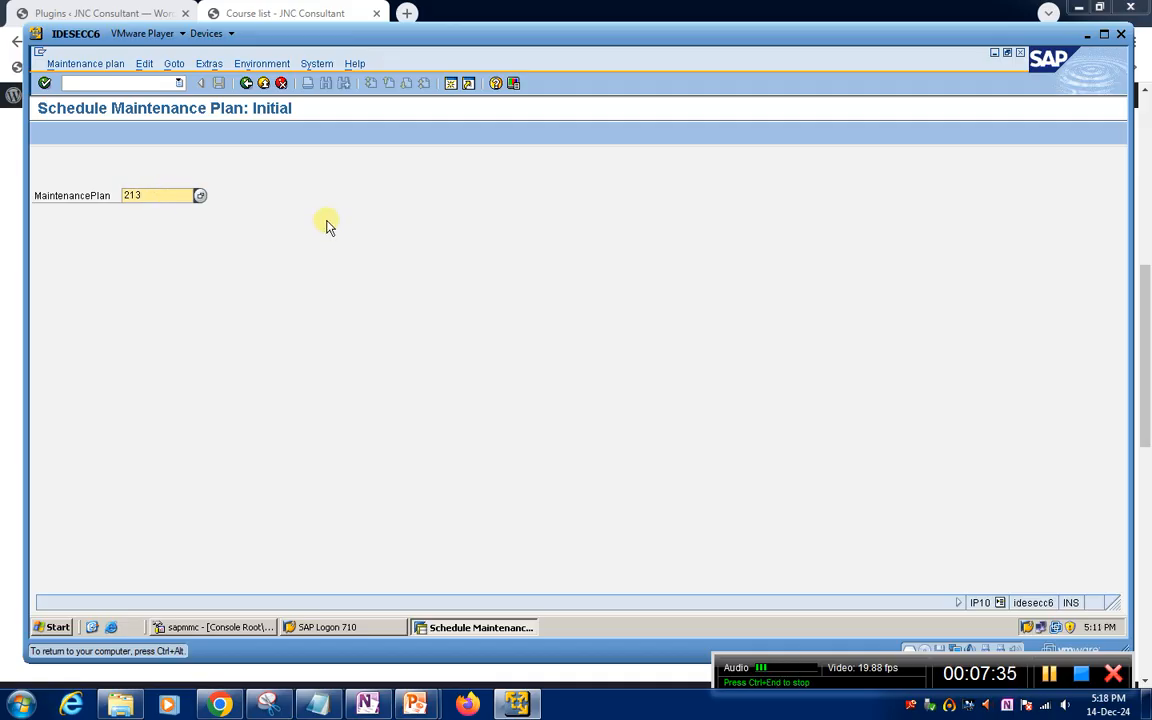
key(Return)
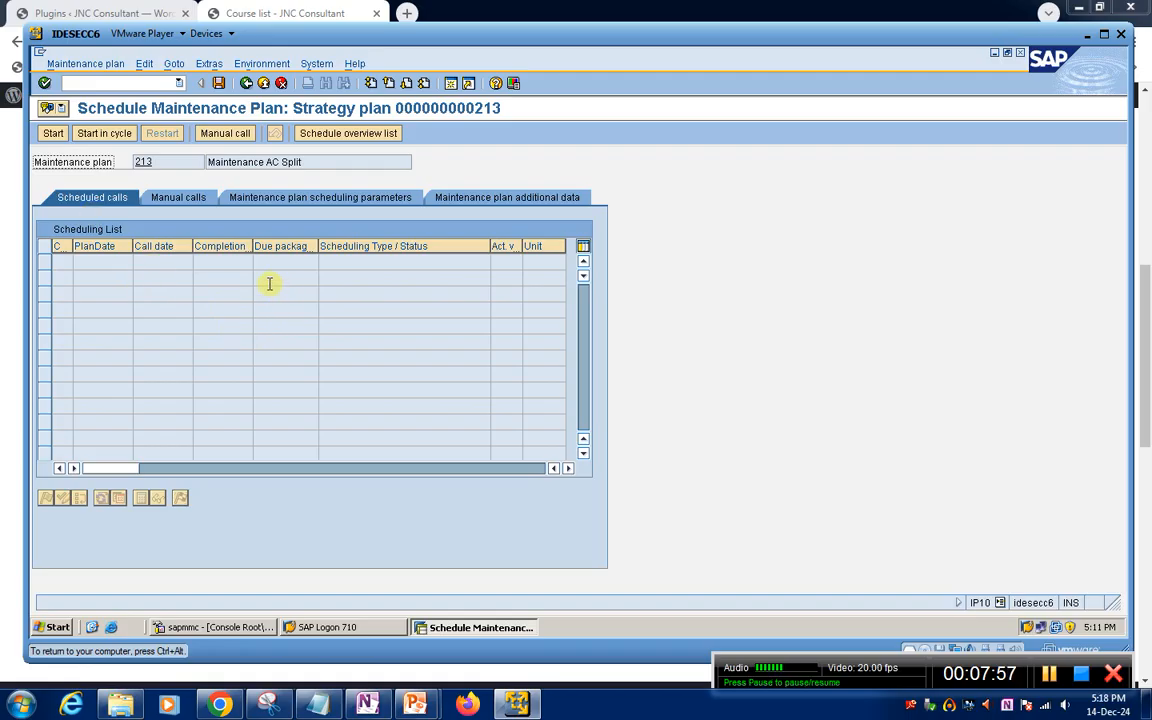
click(52, 134)
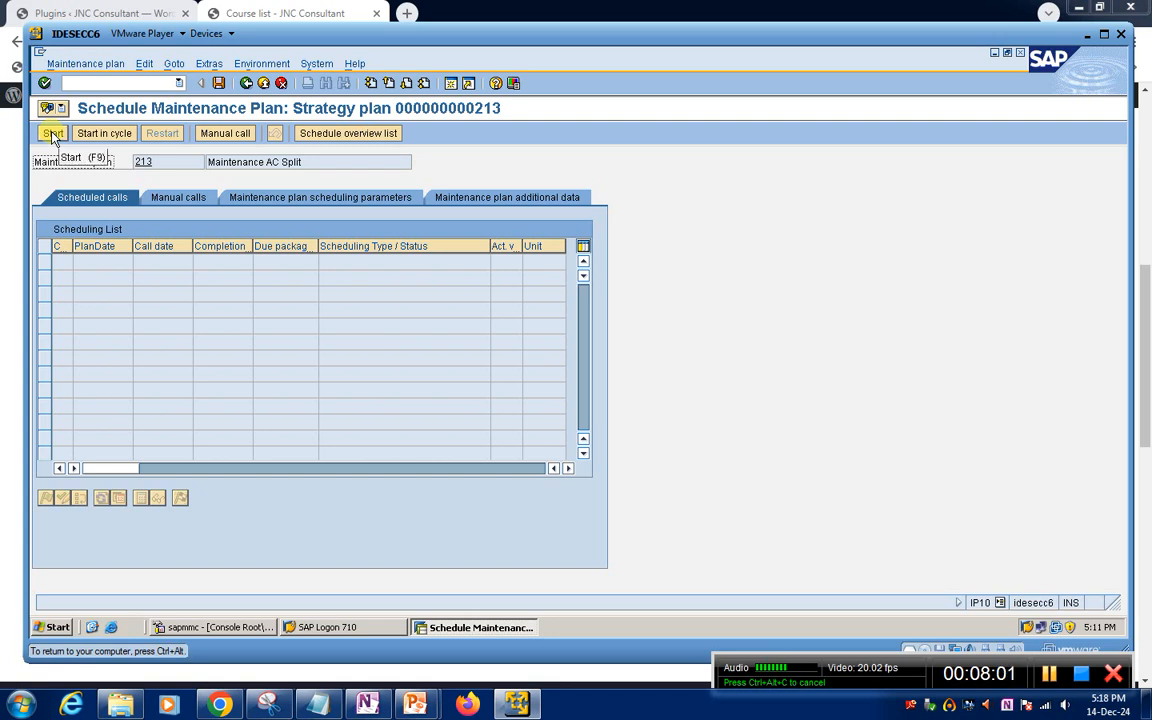
click(52, 134)
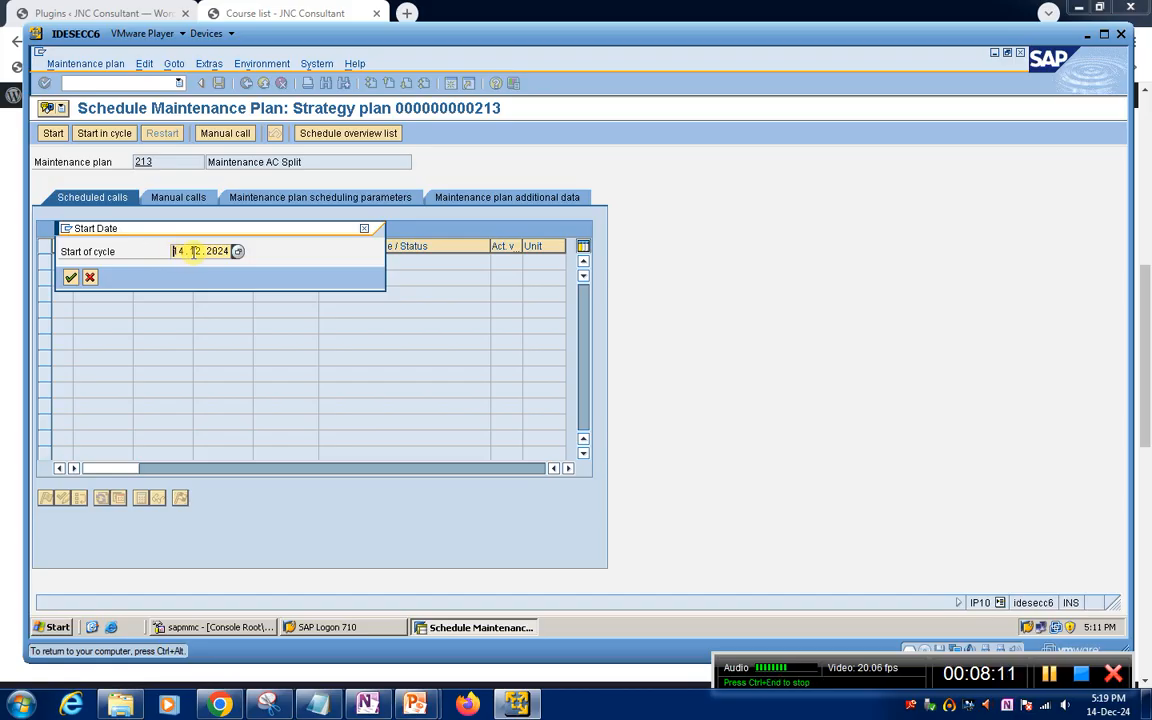
click(71, 279)
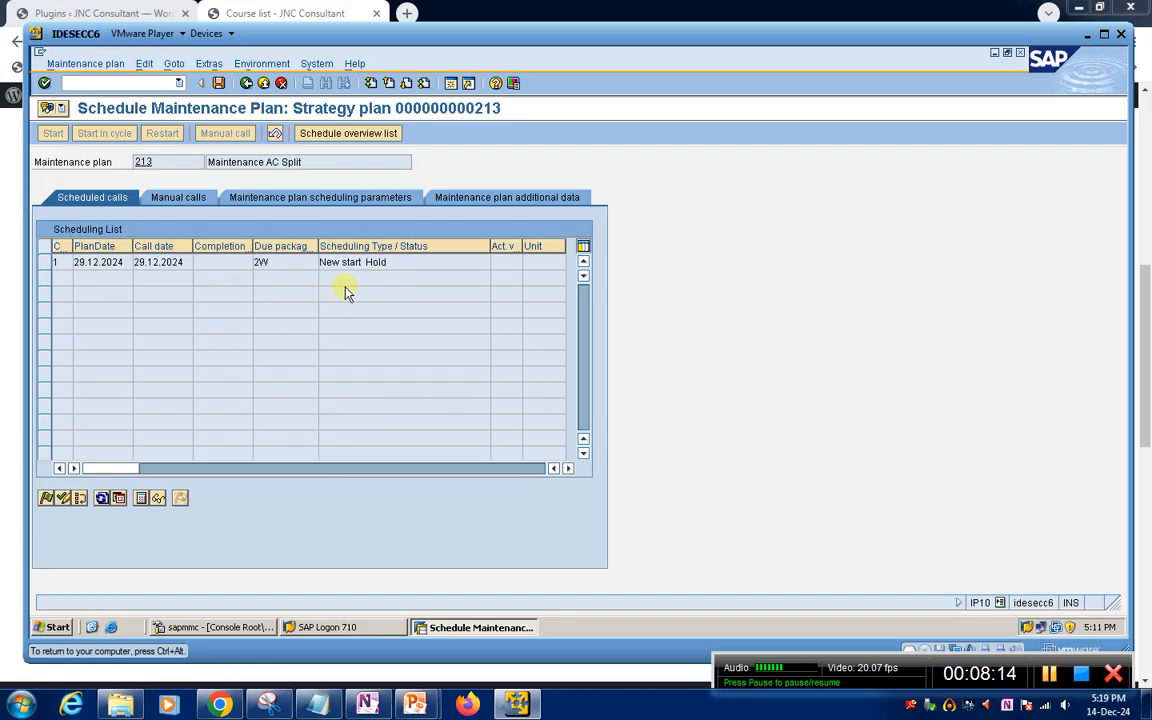
Examine the scheduled call's due package, status and the schedule overview list, and leave plan 213 without saving
click(286, 263)
click(429, 260)
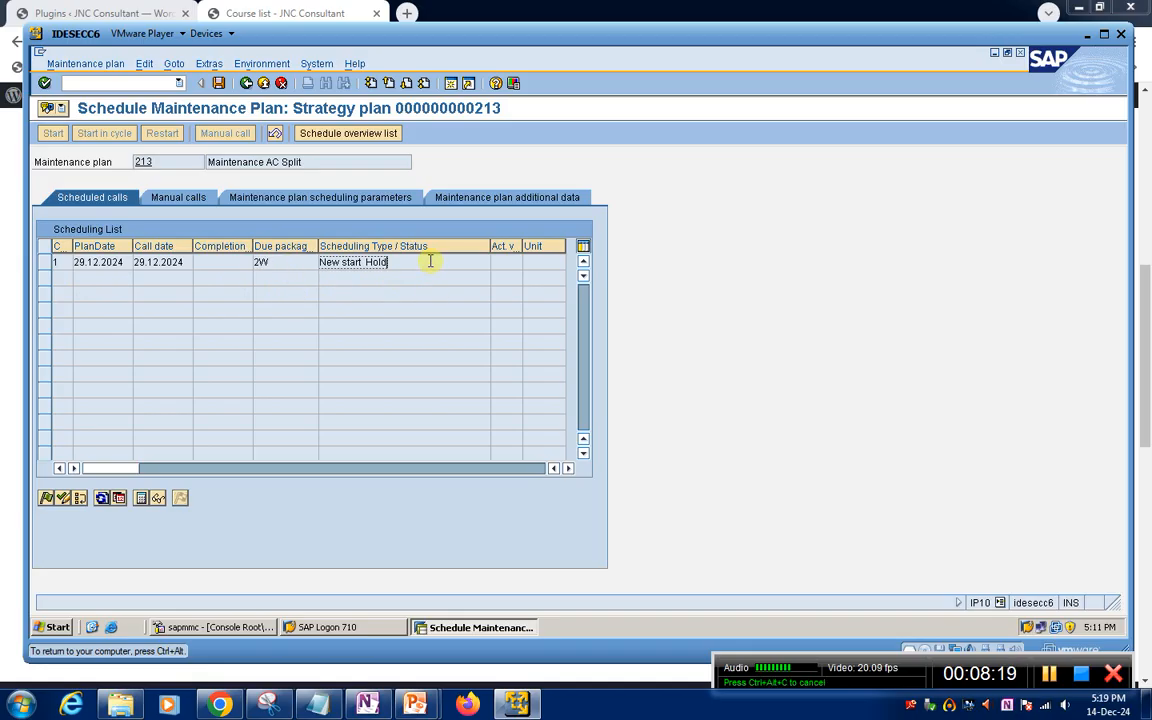
click(298, 261)
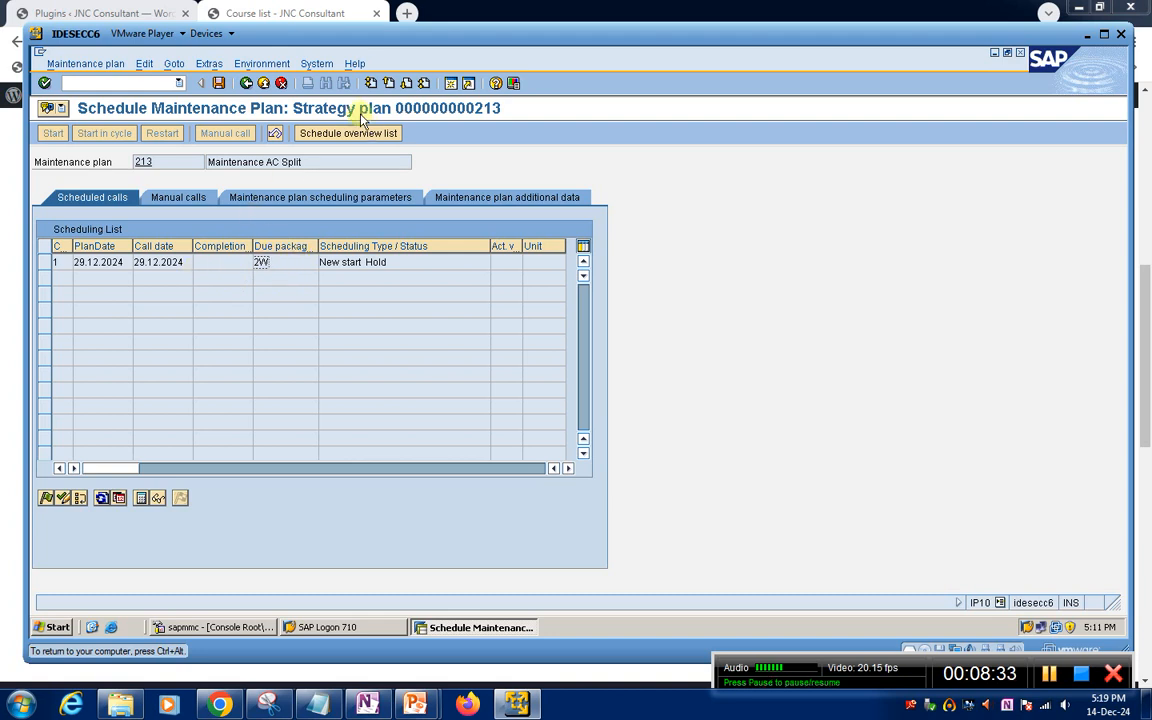
click(370, 132)
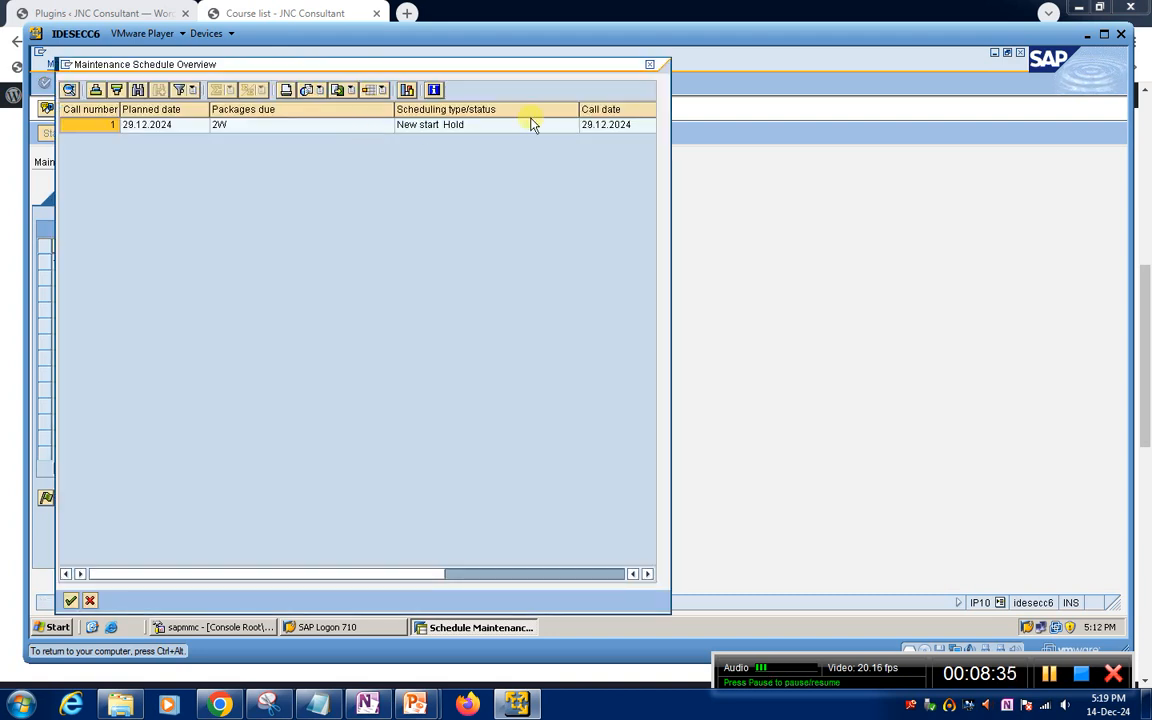
click(650, 66)
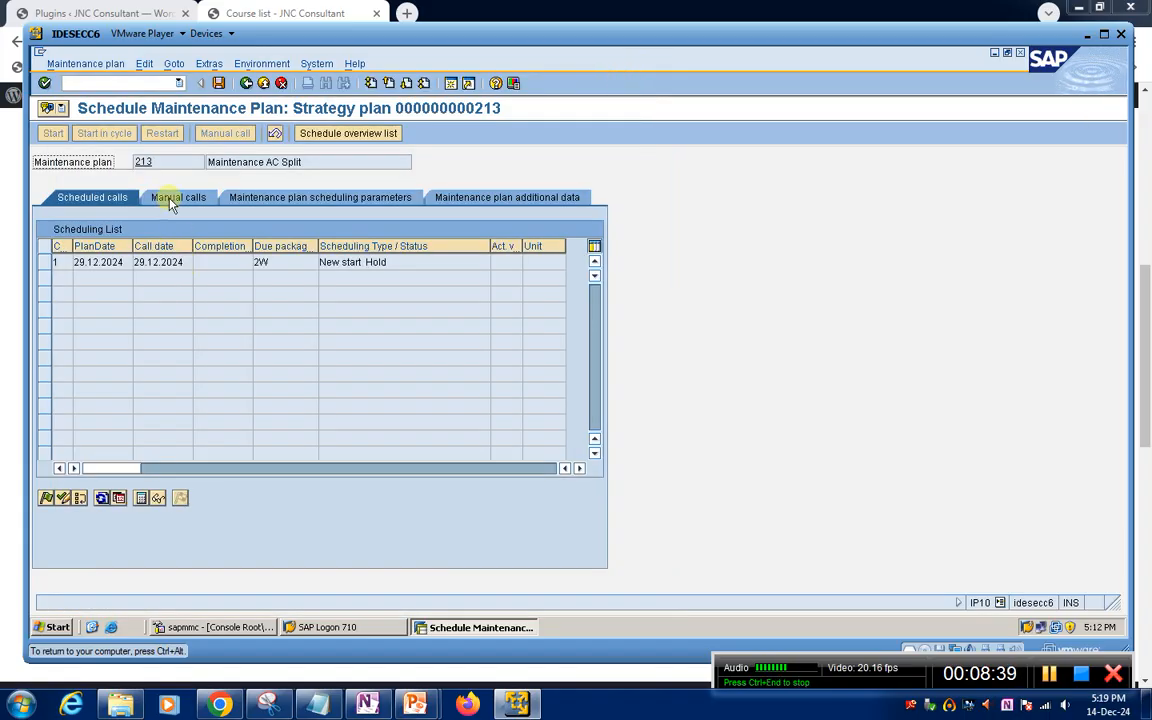
drag(162, 163, 108, 161)
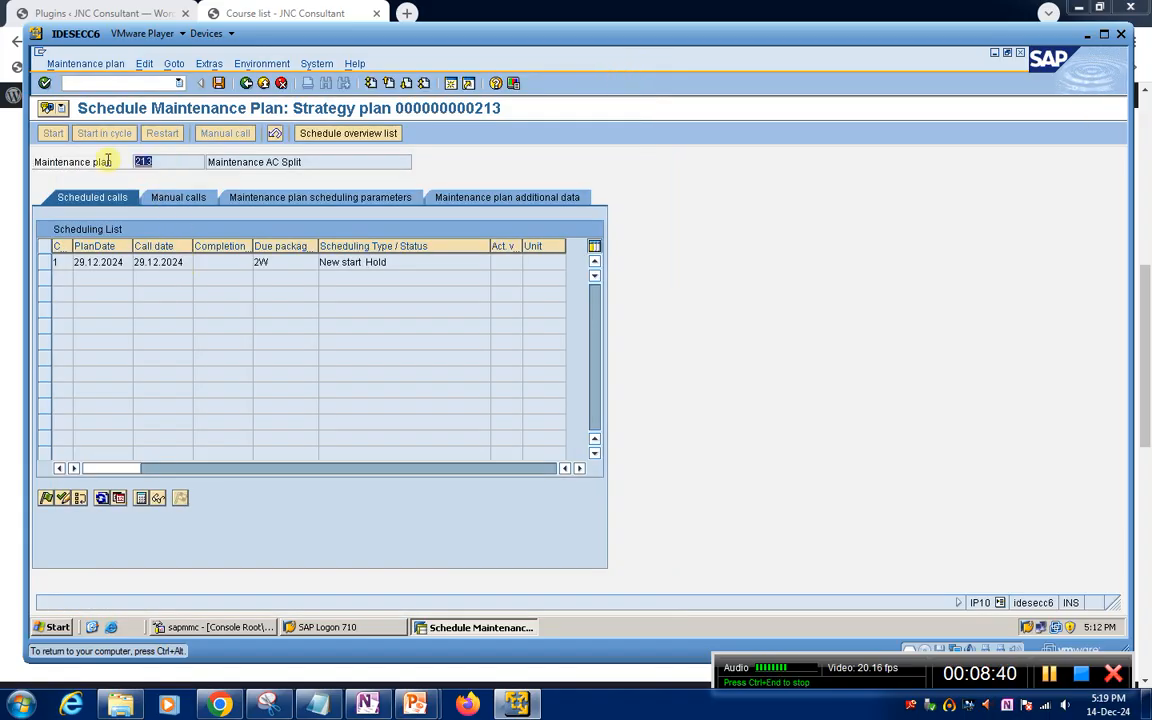
click(168, 160)
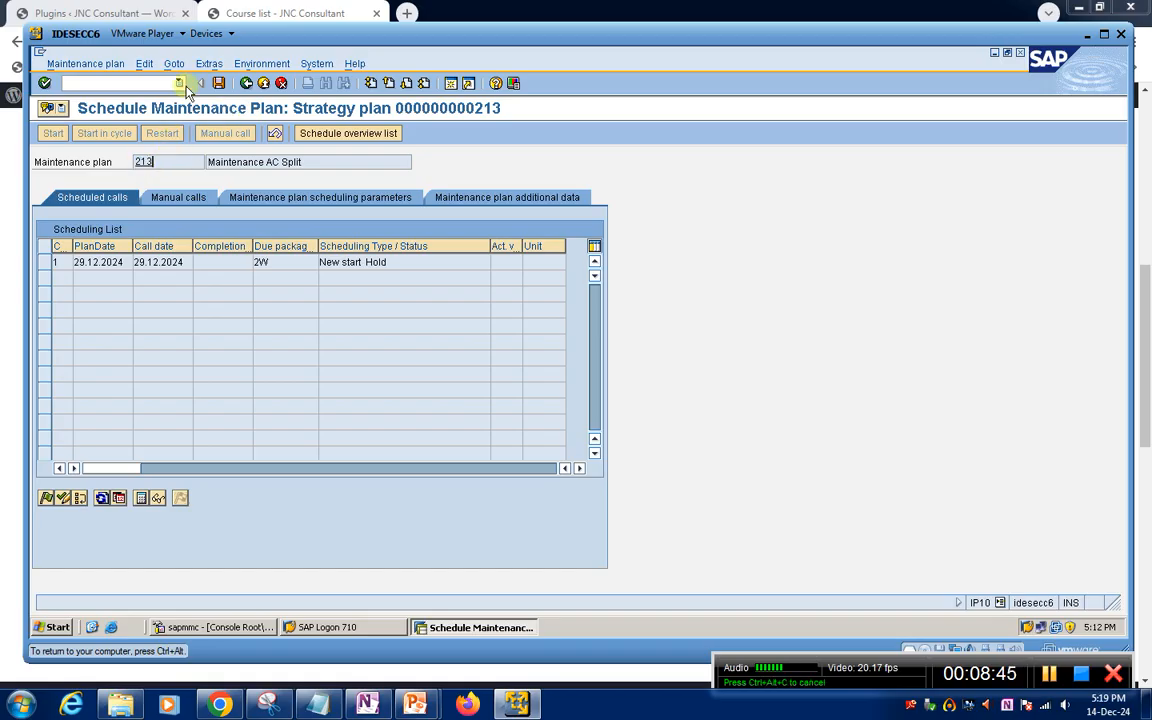
click(245, 84)
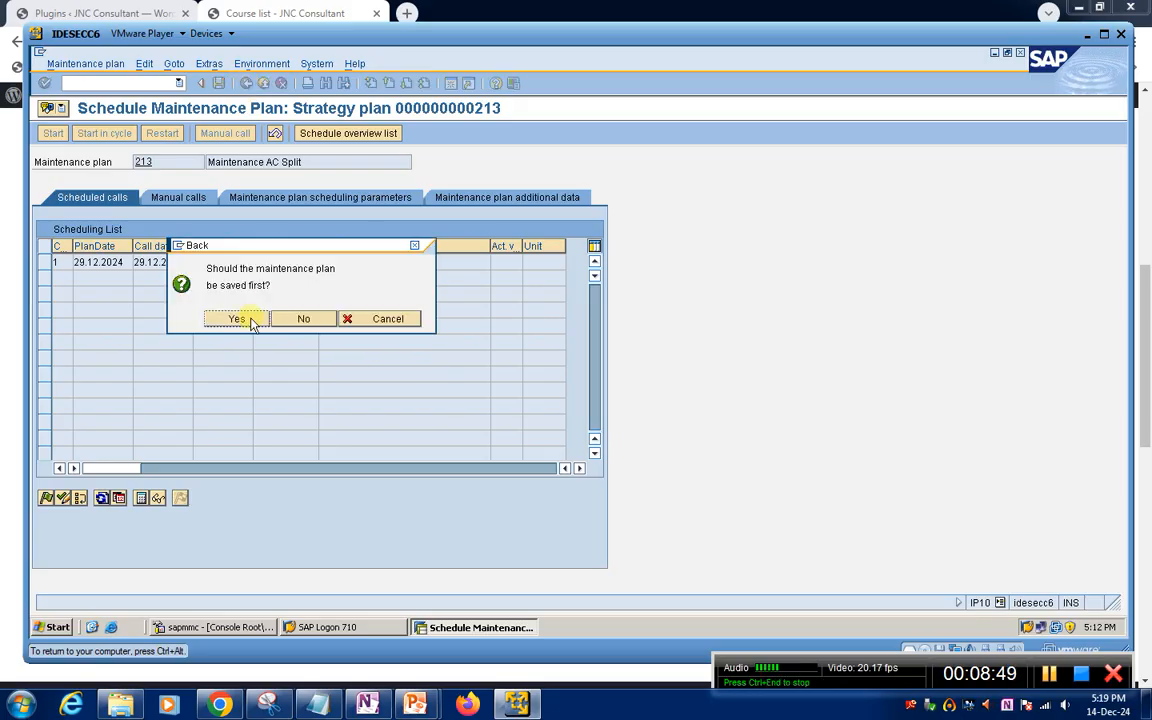
click(302, 318)
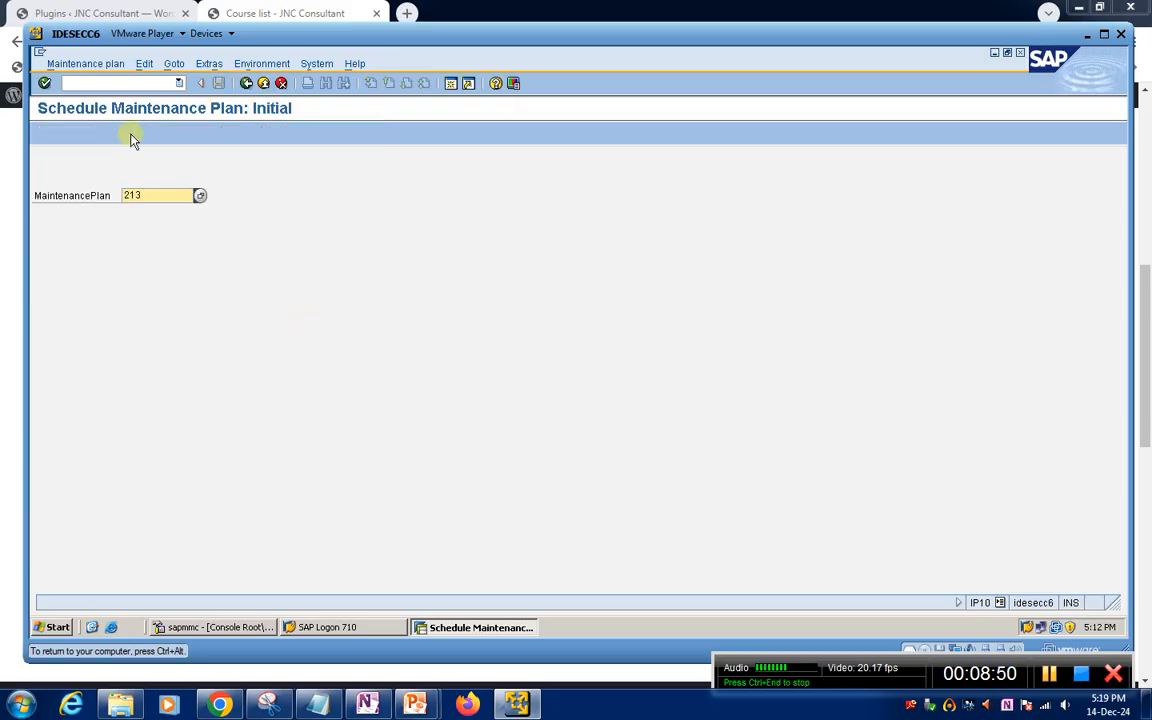
Start transaction IP42 with /nip42, switch to changing a maintenance plan and open plan 213
click(107, 84)
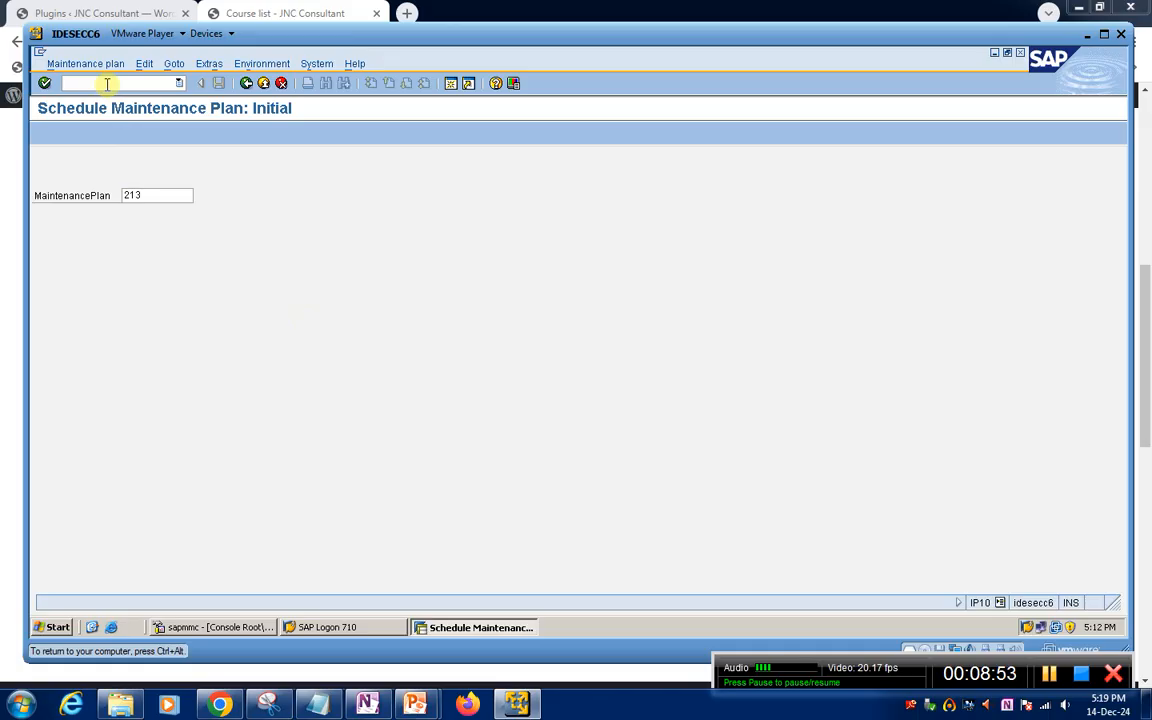
text(nip42)
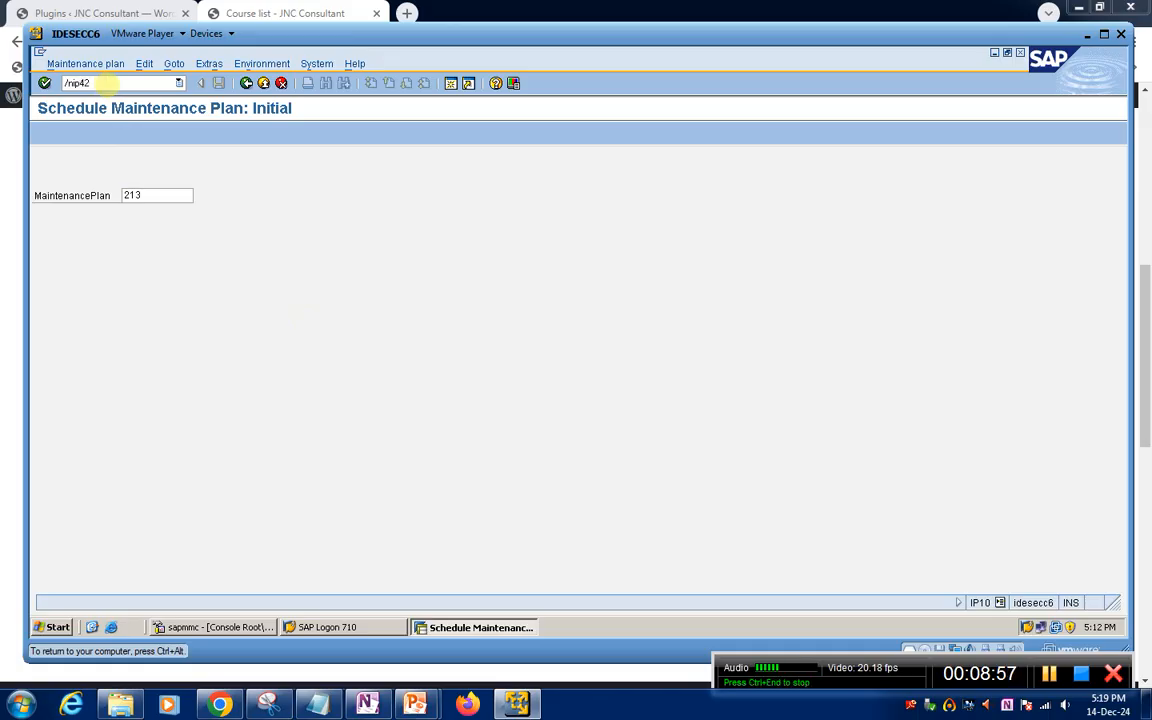
key(Return)
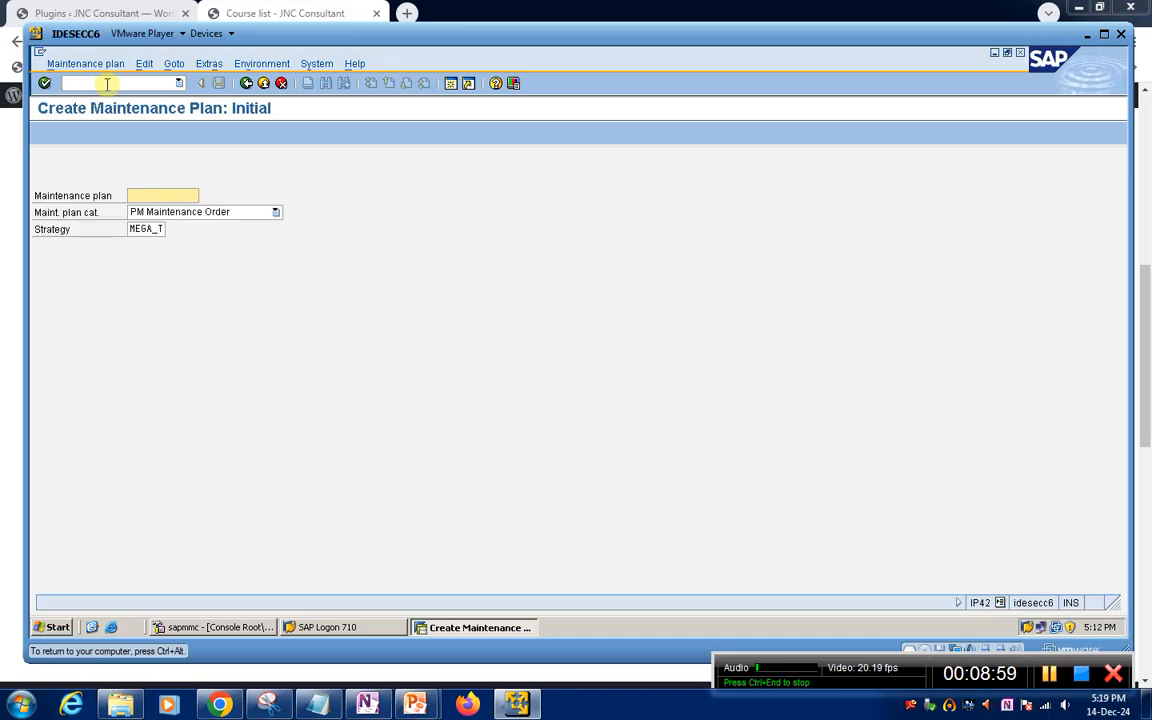
click(61, 68)
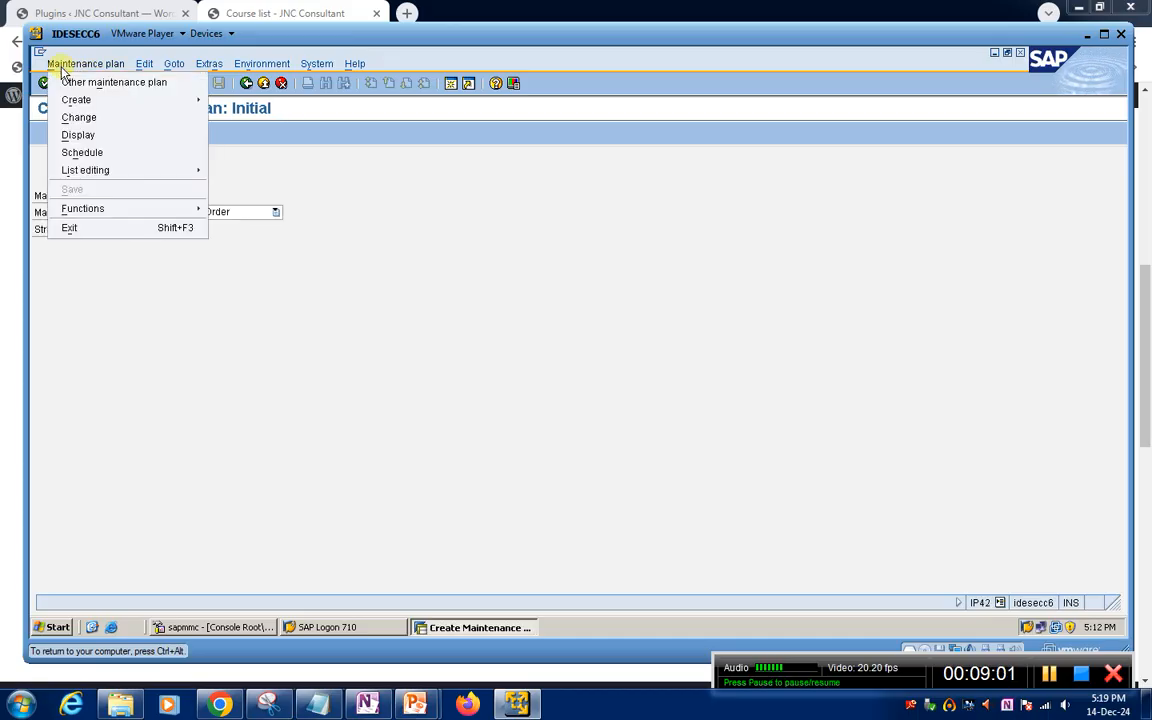
click(78, 118)
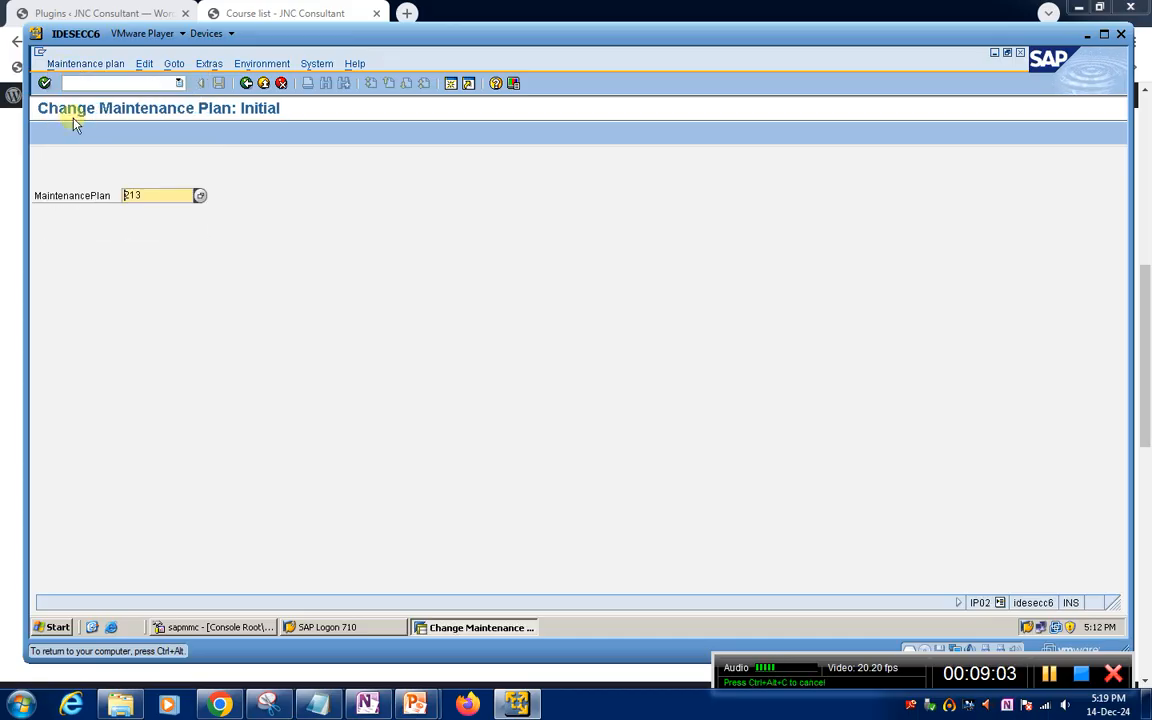
key(Return)
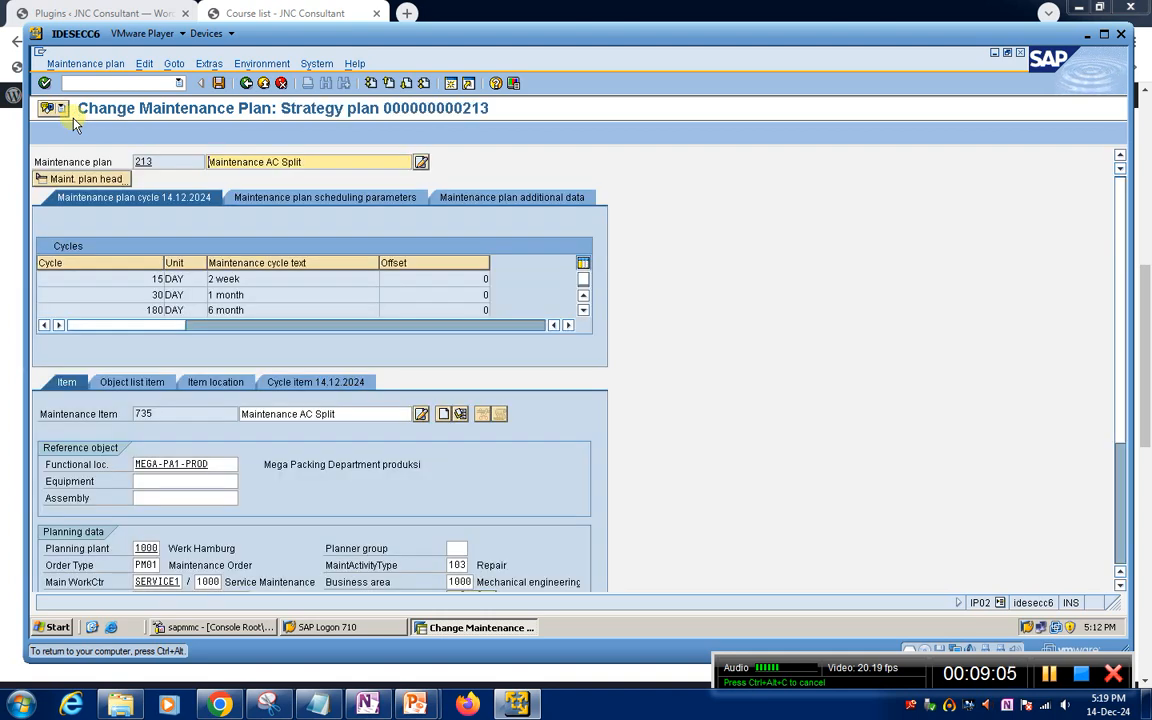
Examine the cycles and maintenance cycle texts of strategy plan 213
click(278, 298)
click(280, 312)
scroll(280, 309, down, 1)
scroll(276, 300, up, 1)
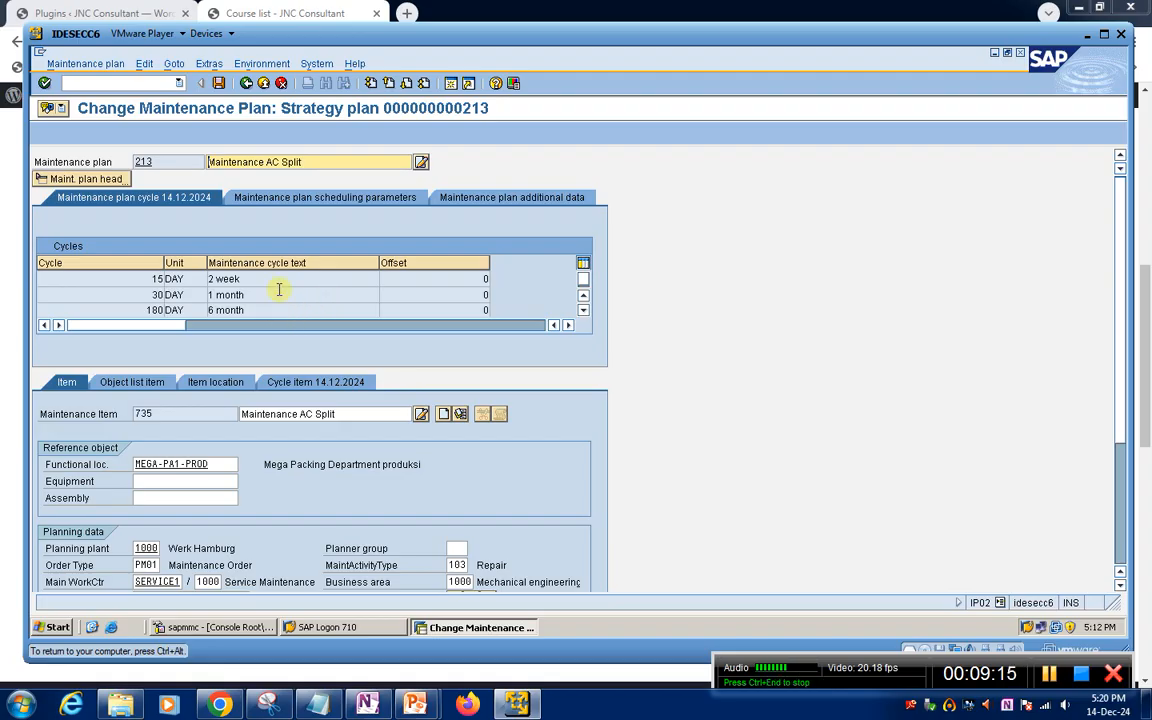
click(272, 280)
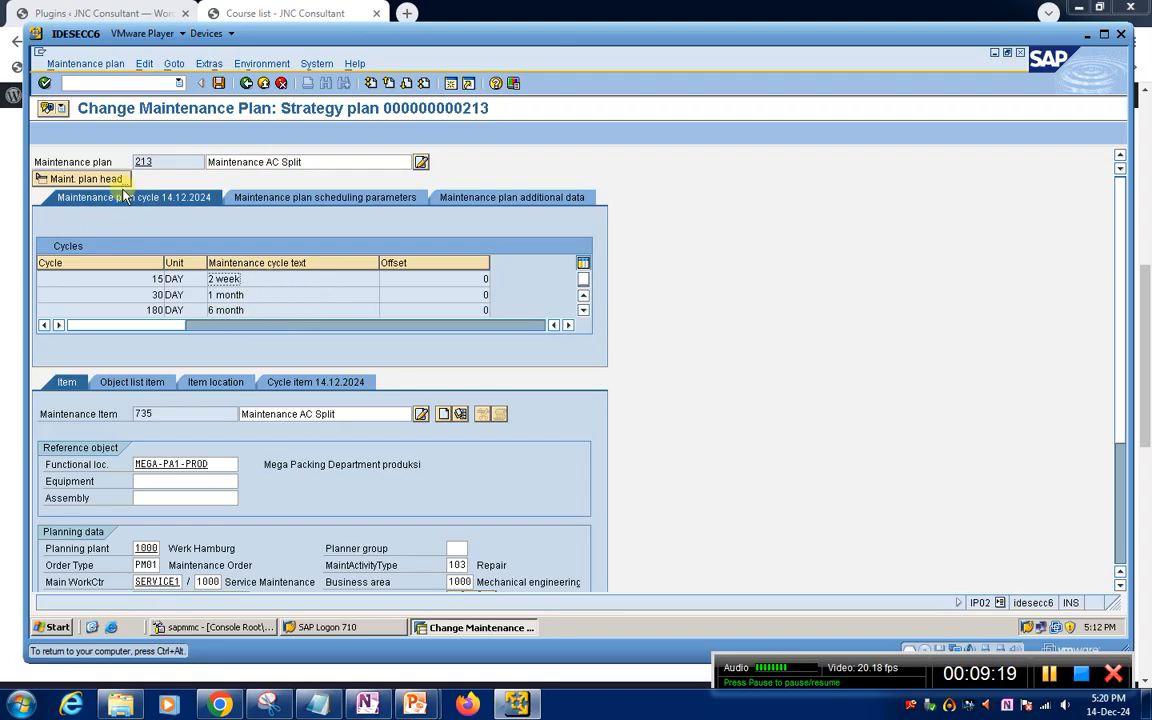
click(173, 157)
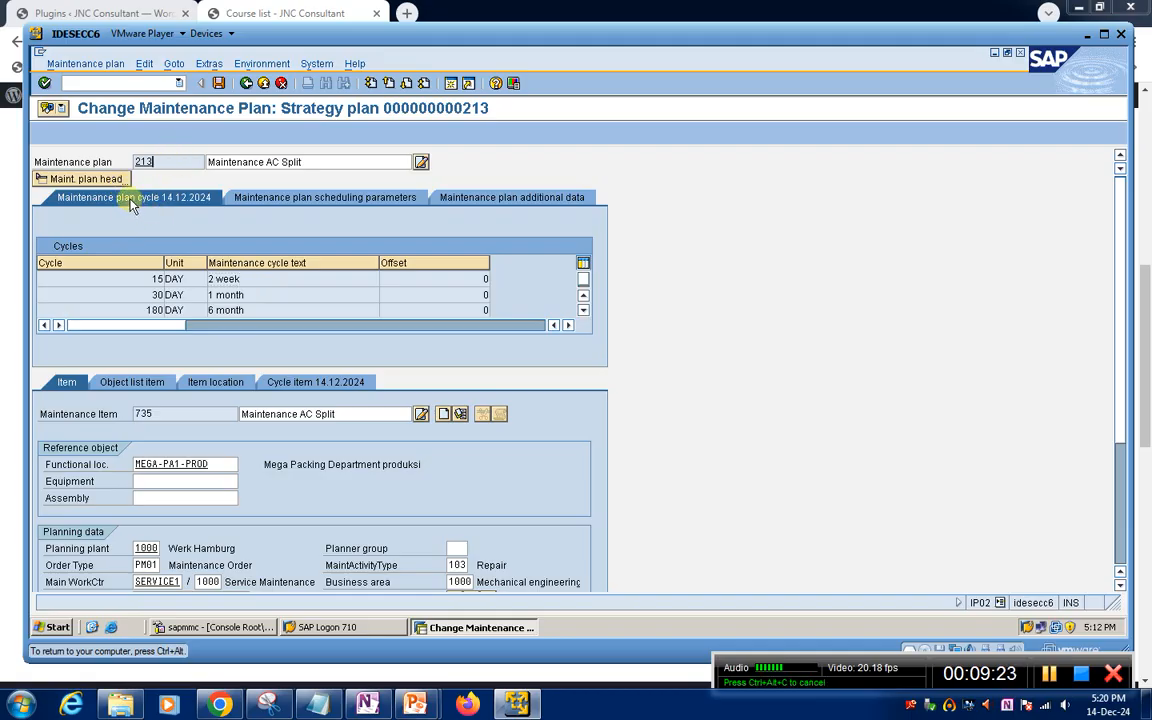
Set the scheduling period in plan 213's scheduling parameters to 365 days and save the plan
click(290, 197)
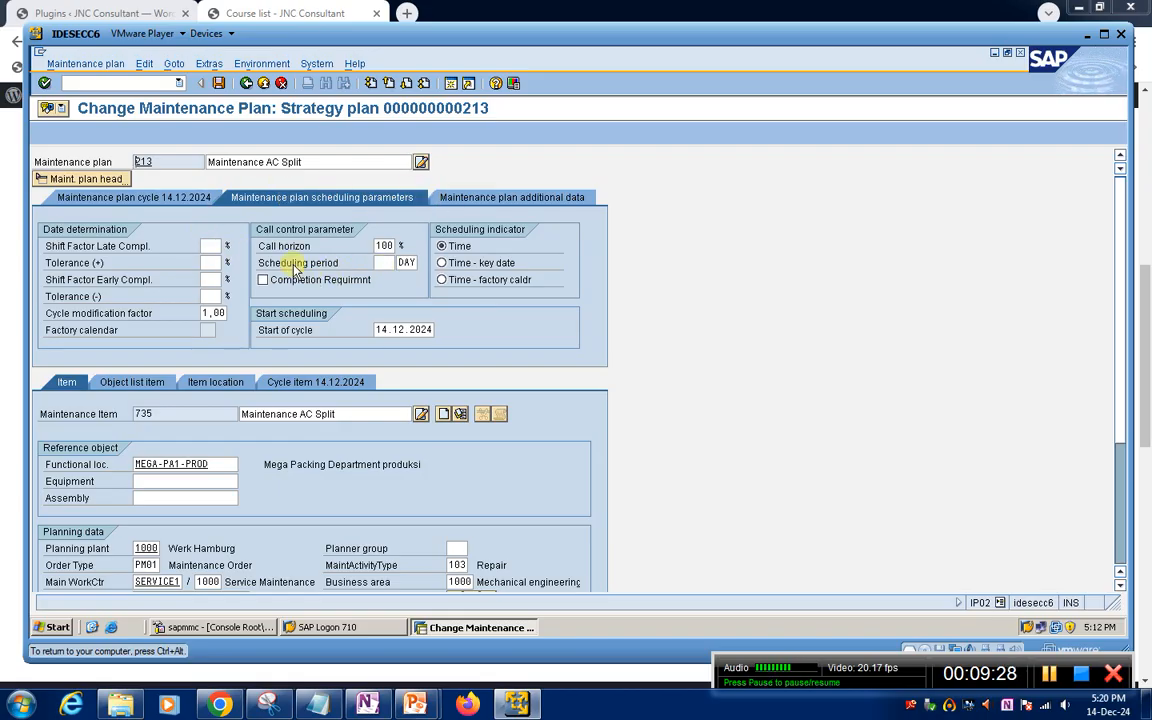
click(380, 262)
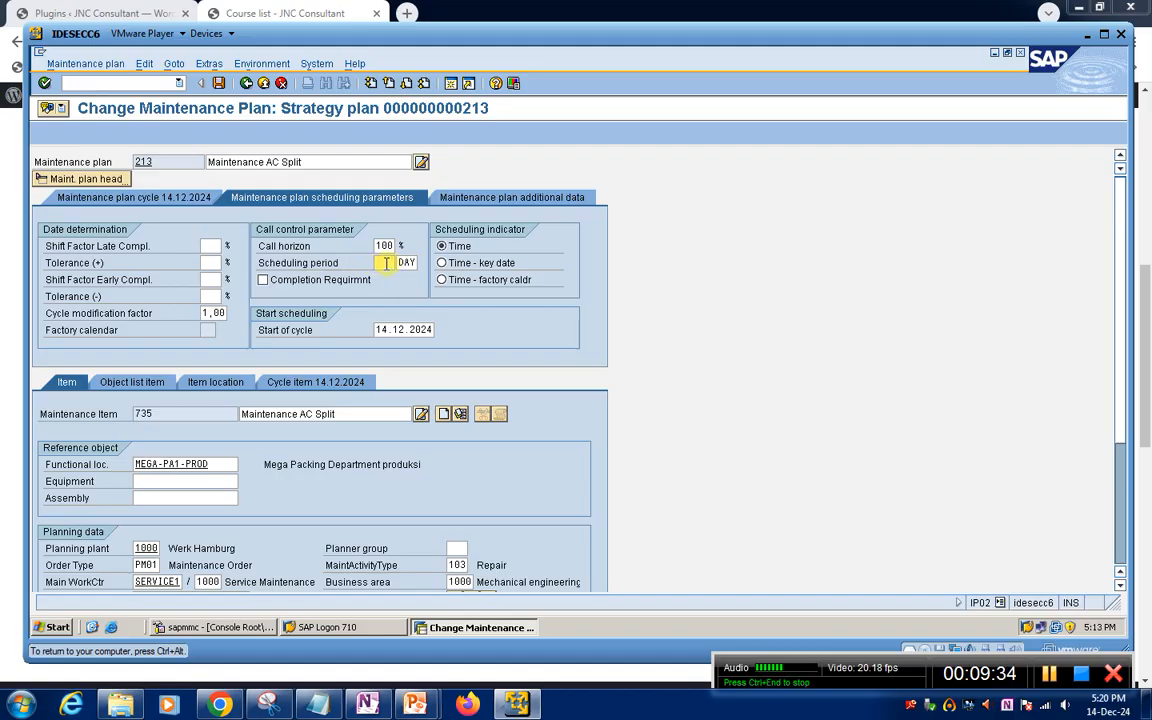
text(3)
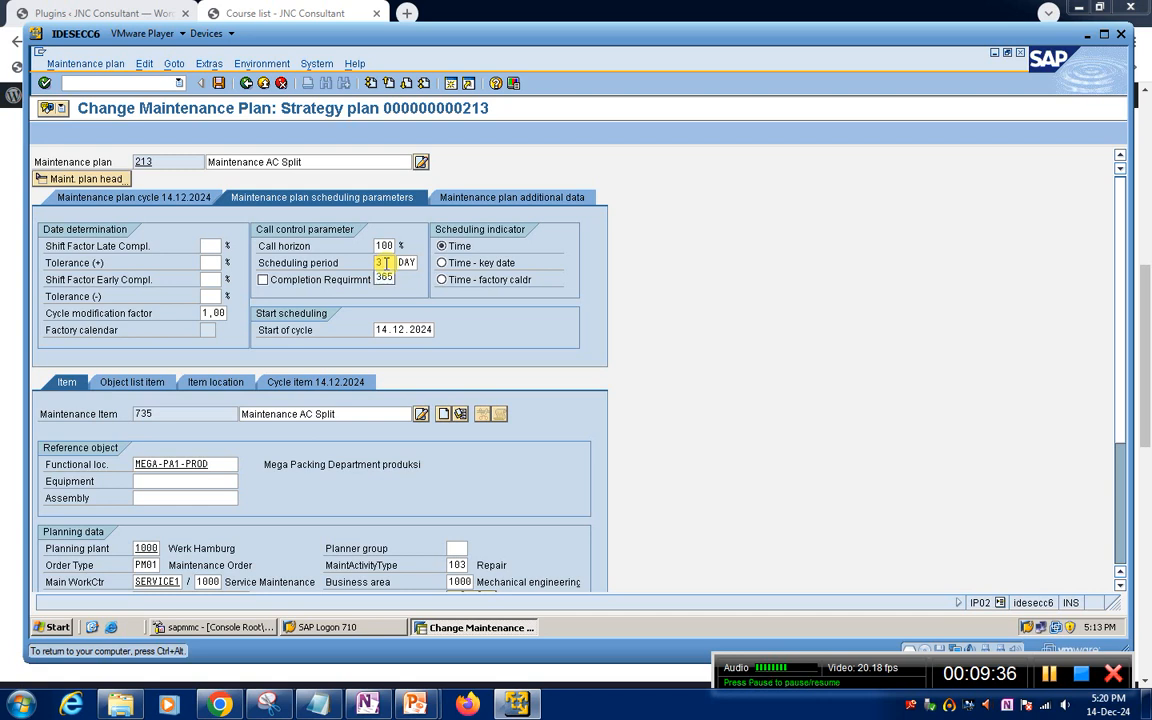
text(65)
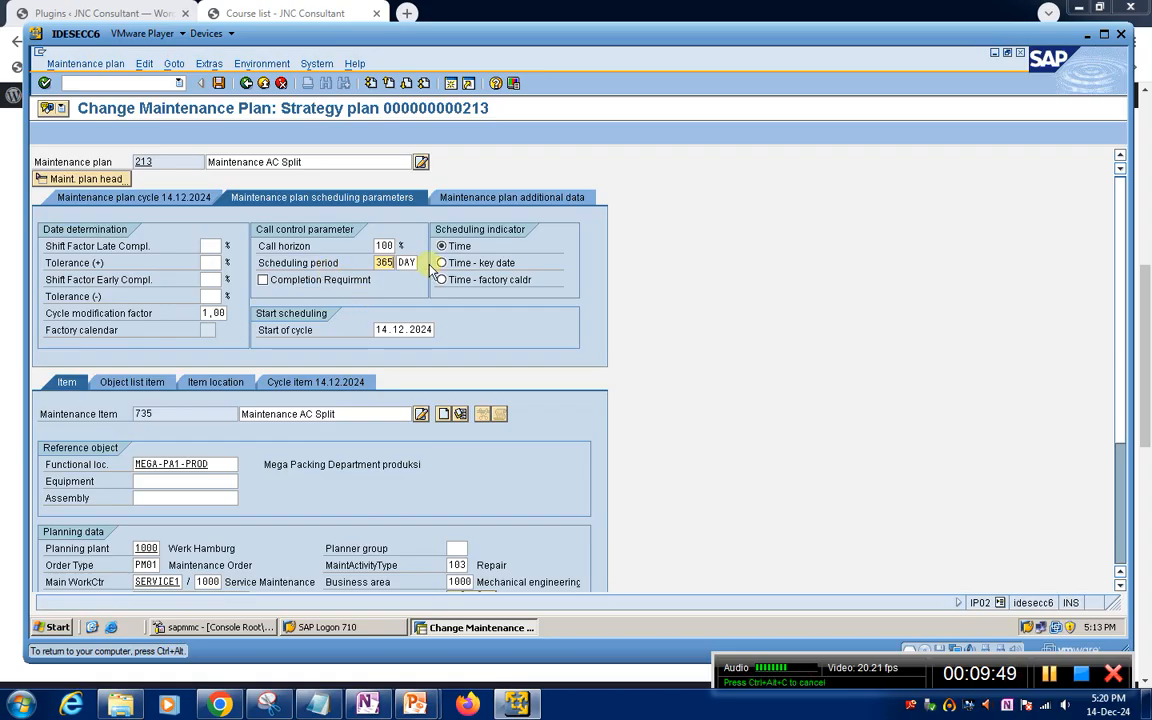
click(217, 85)
click(510, 390)
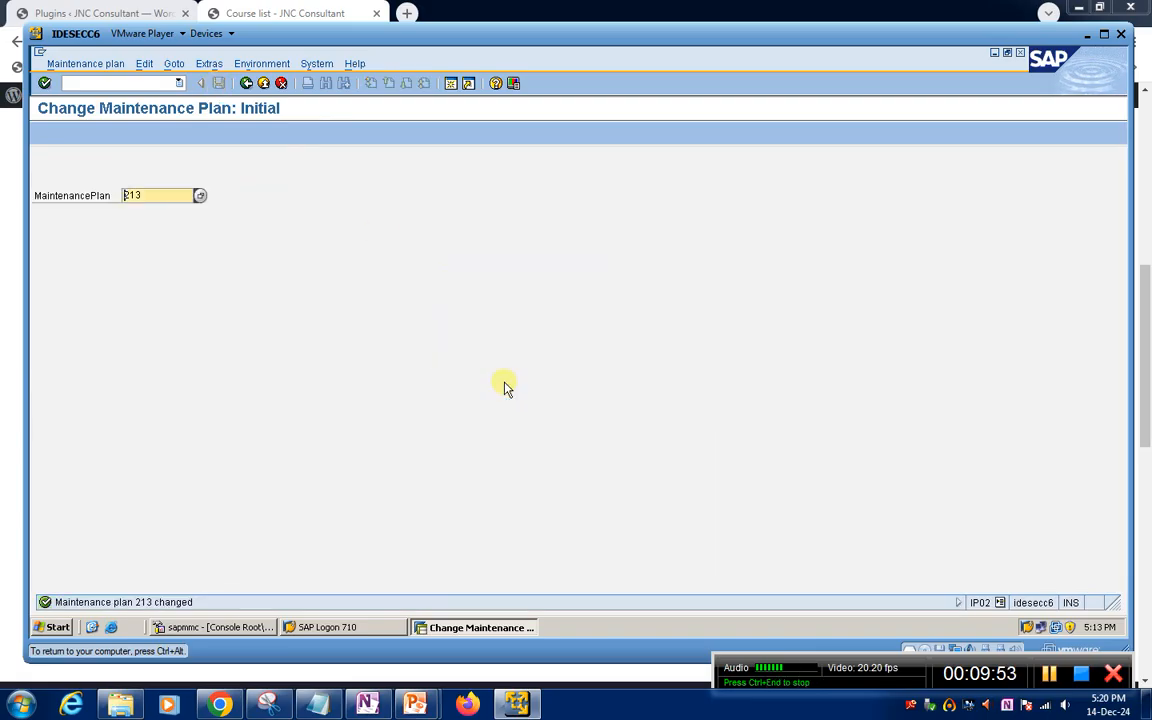
Leave the change transaction with /n, start IP10 and open maintenance plan 213 for scheduling
click(84, 84)
text(/n)
key(Return)
text(ip1)
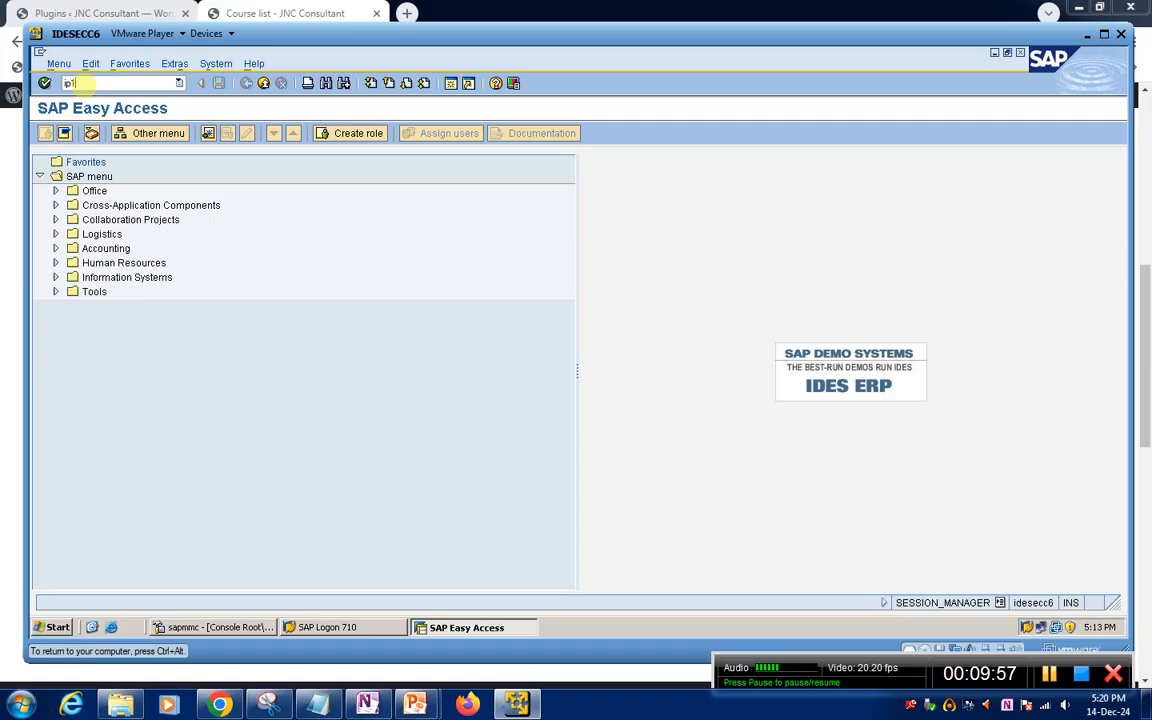
key(BackSpace)
text(10)
key(Return)
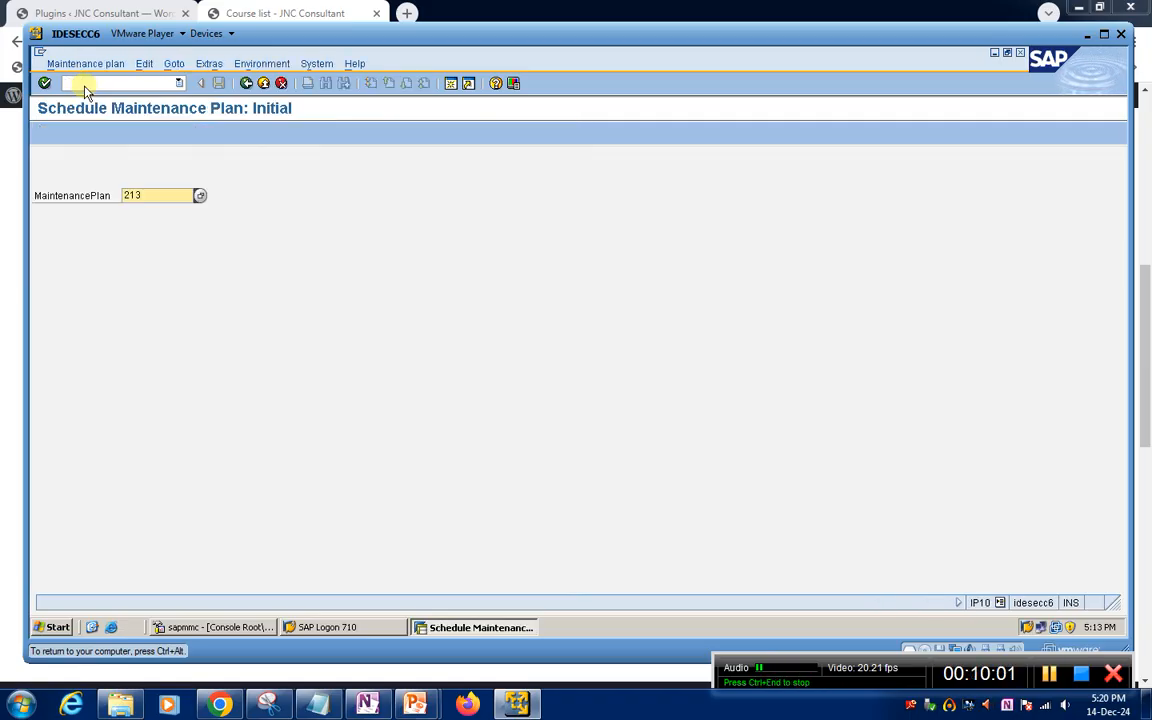
key(Return)
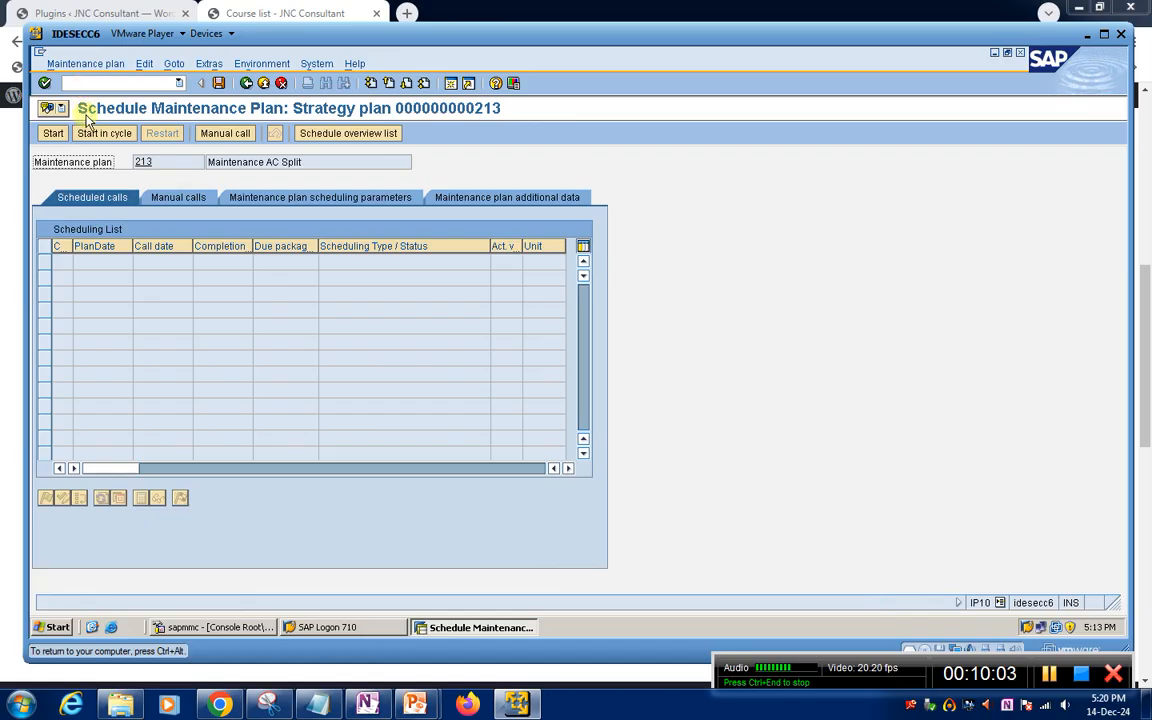
Start scheduling plan 213 with cycle start date 14.12.2024 and display the schedule overview list
click(50, 134)
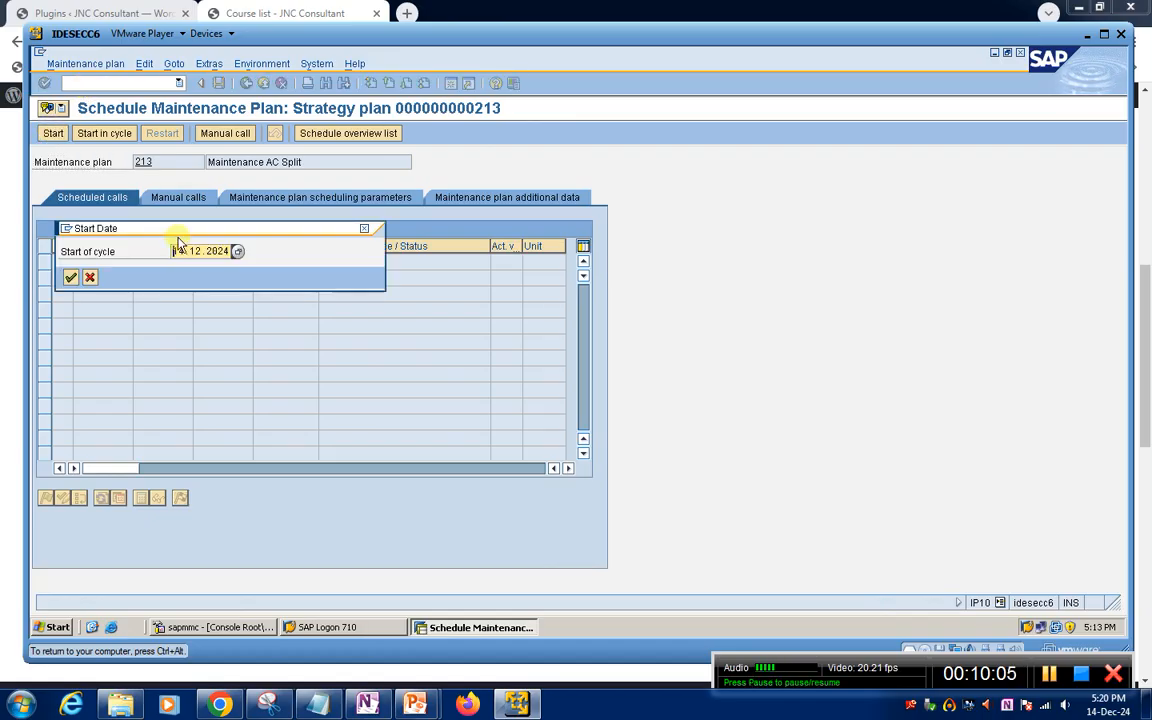
click(78, 280)
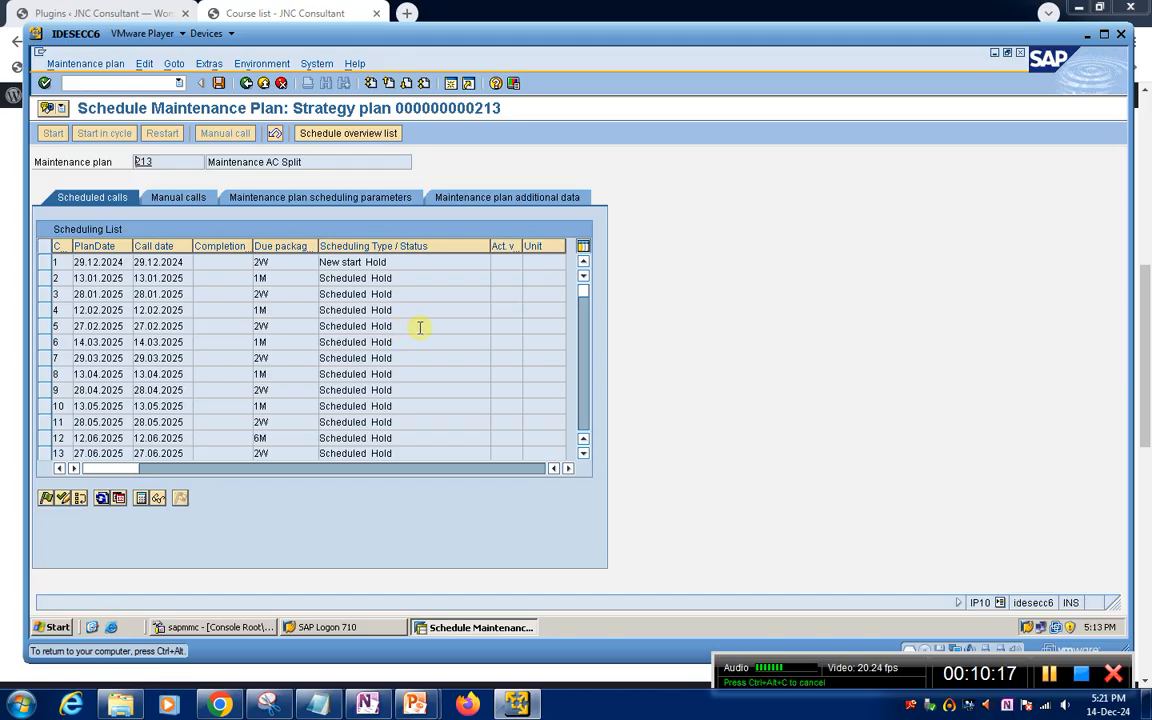
click(392, 134)
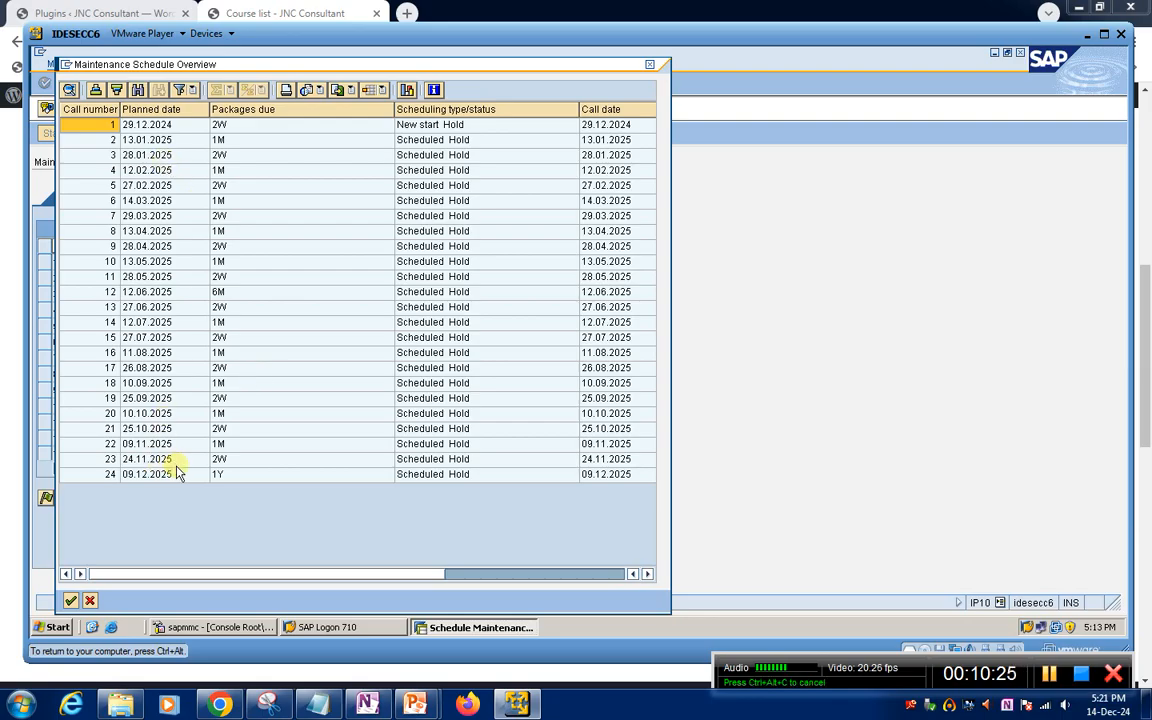
Examine the packages due for the first calls in the maintenance schedule overview and close the overview
click(278, 124)
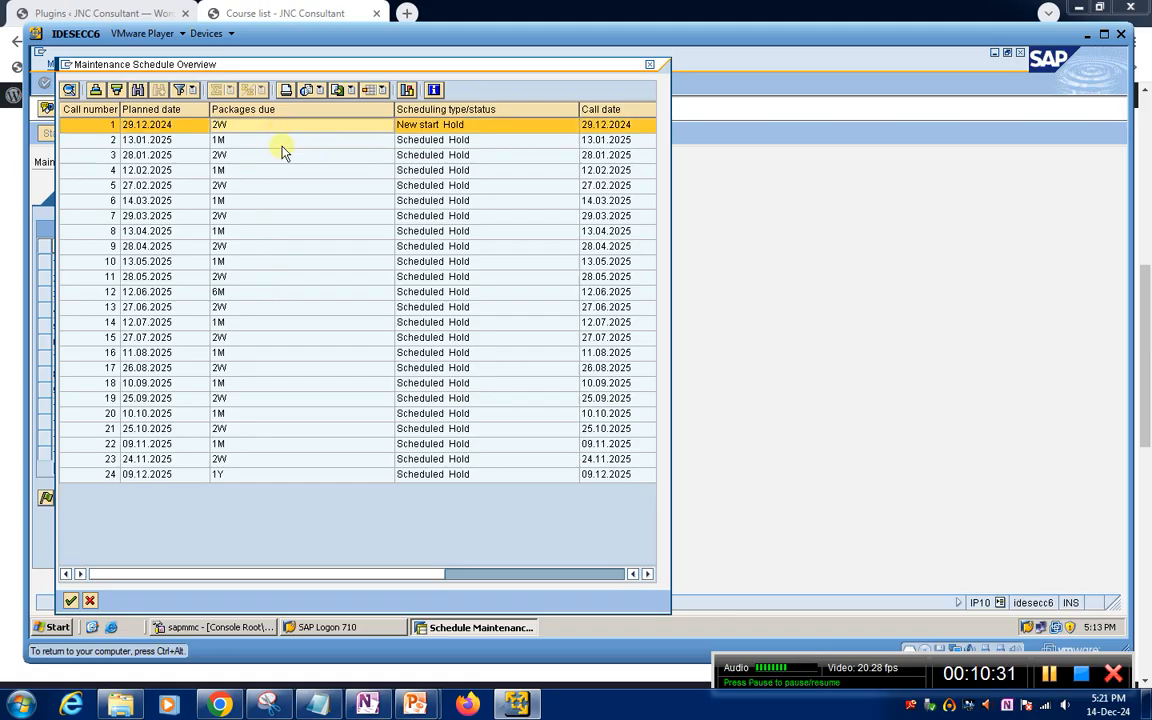
click(282, 140)
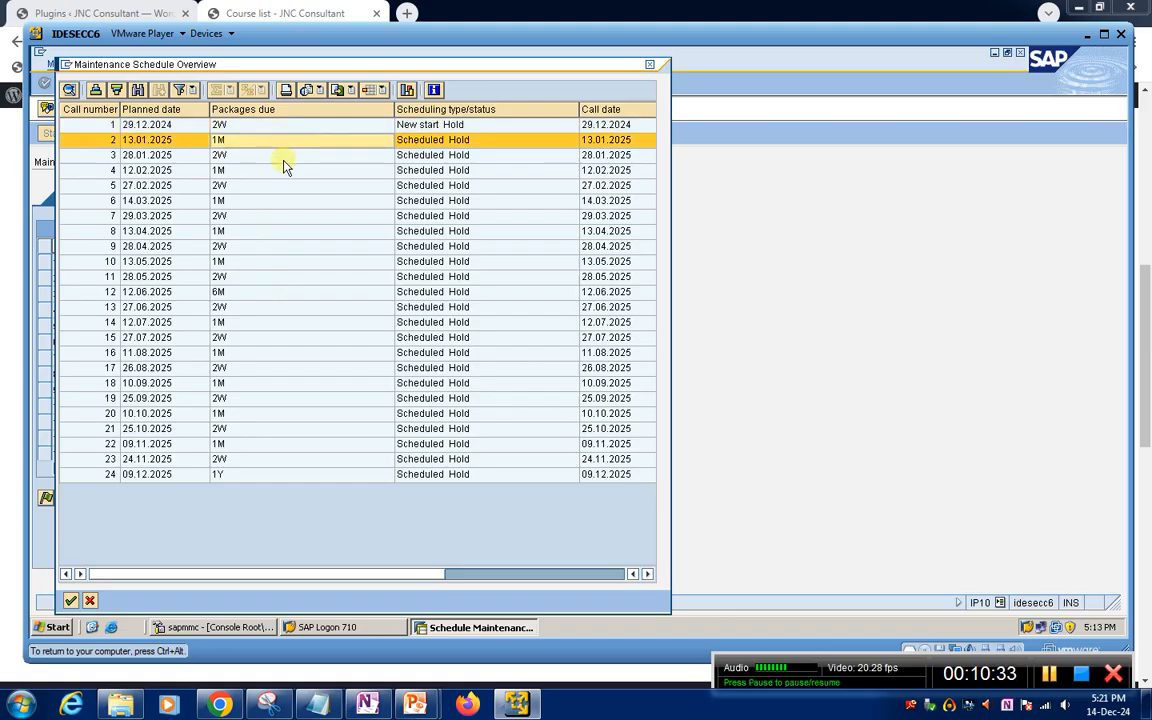
click(283, 157)
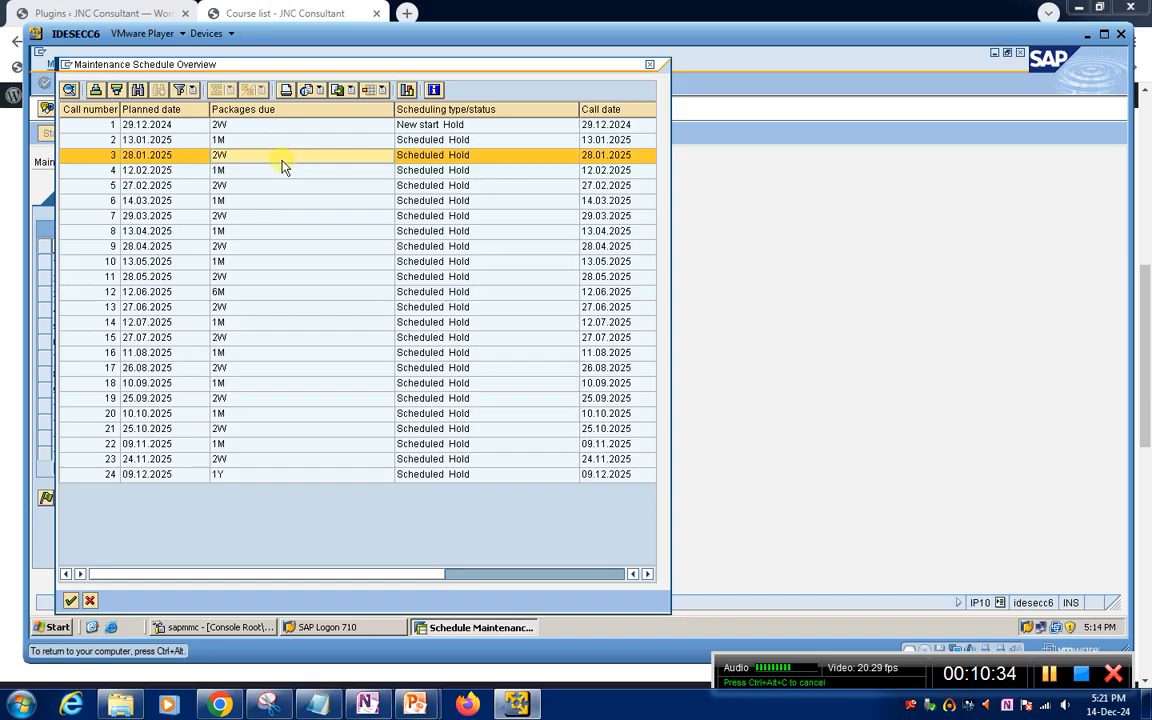
click(253, 126)
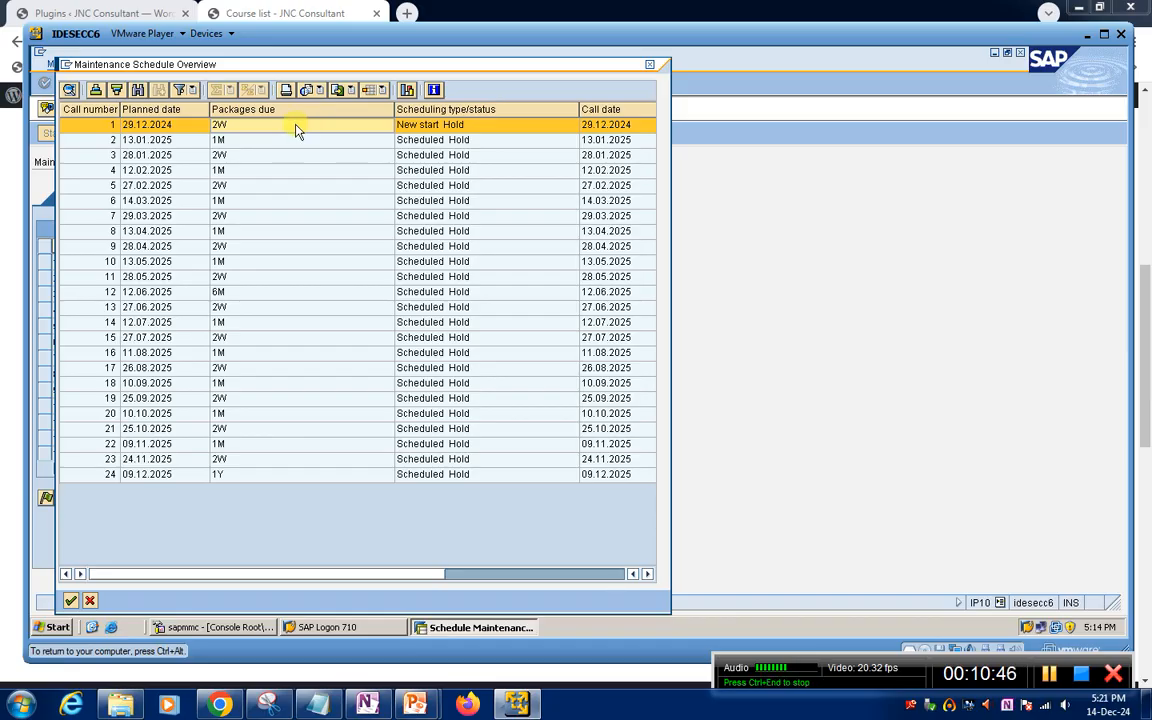
click(253, 141)
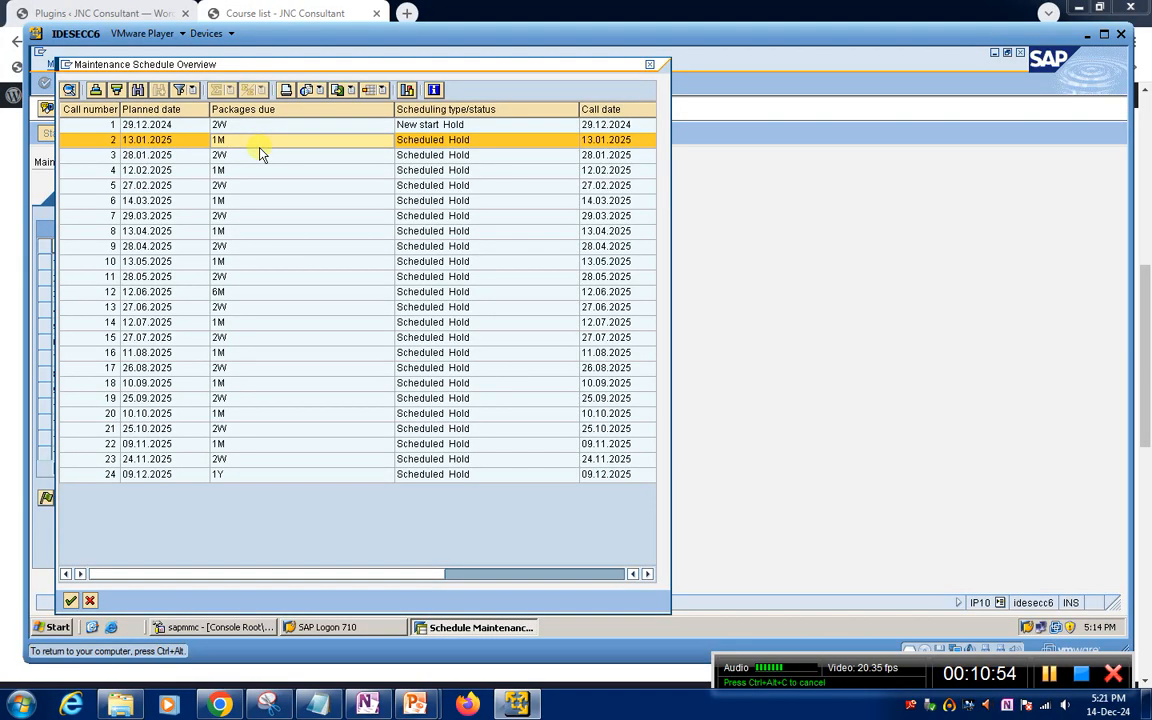
click(649, 68)
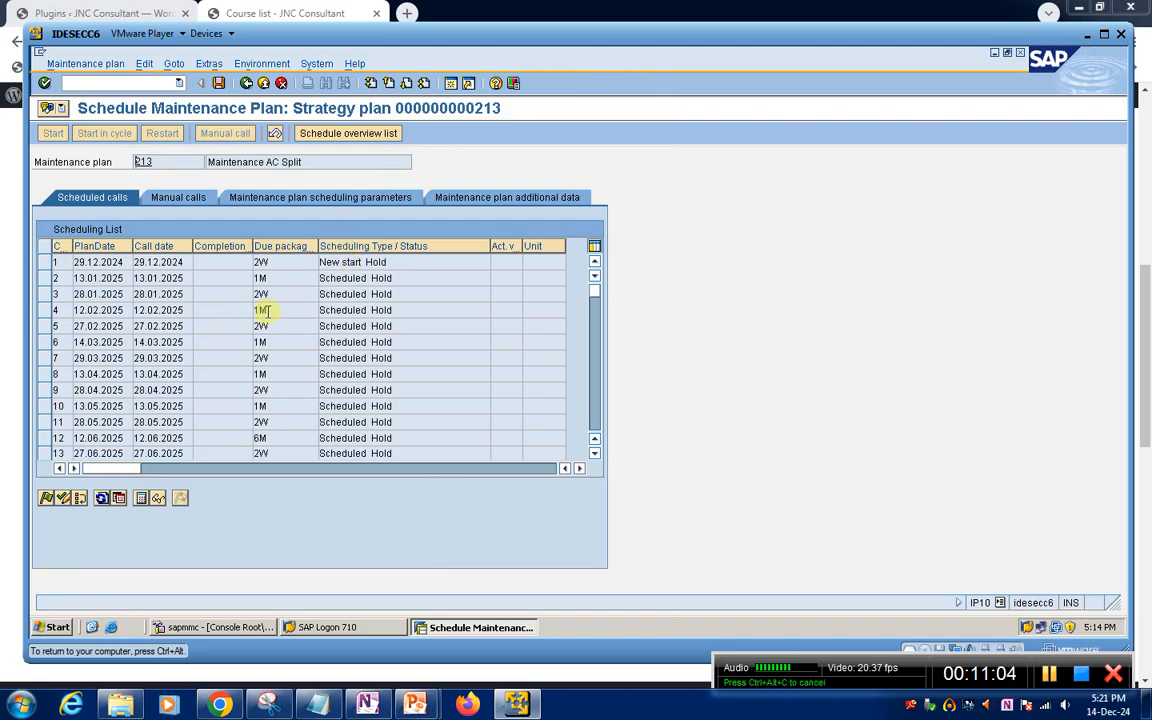
Save the scheduling of maintenance plan 213 and reopen the plan for scheduling
click(44, 263)
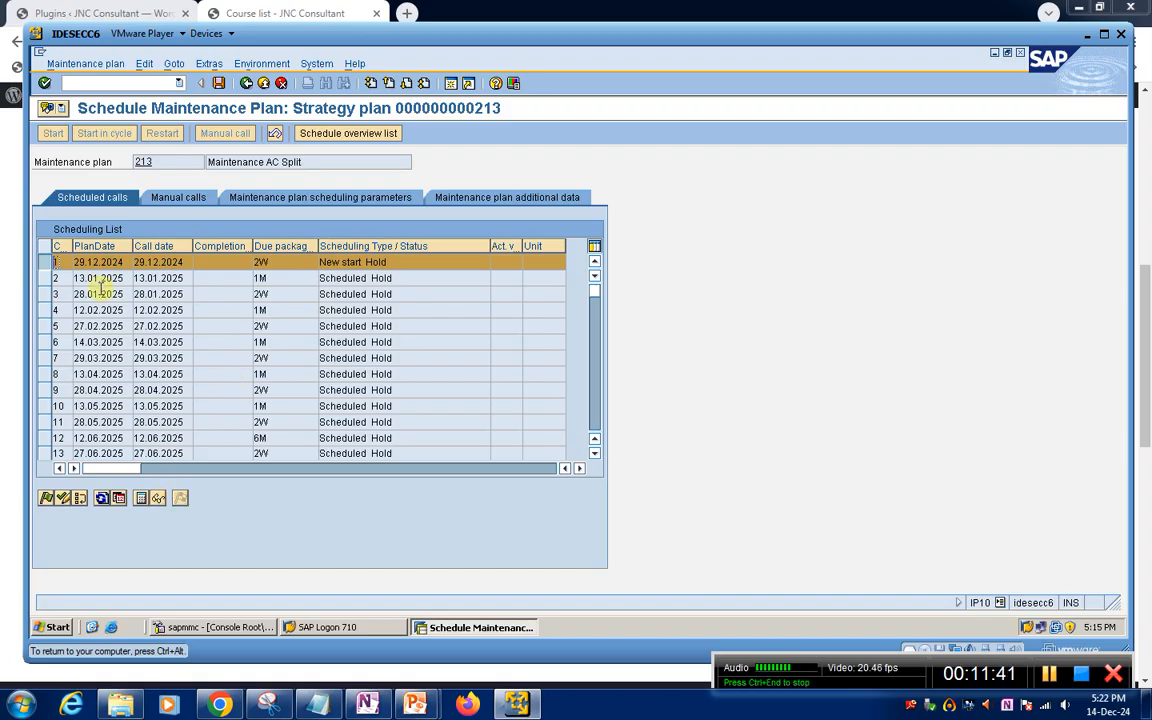
click(219, 84)
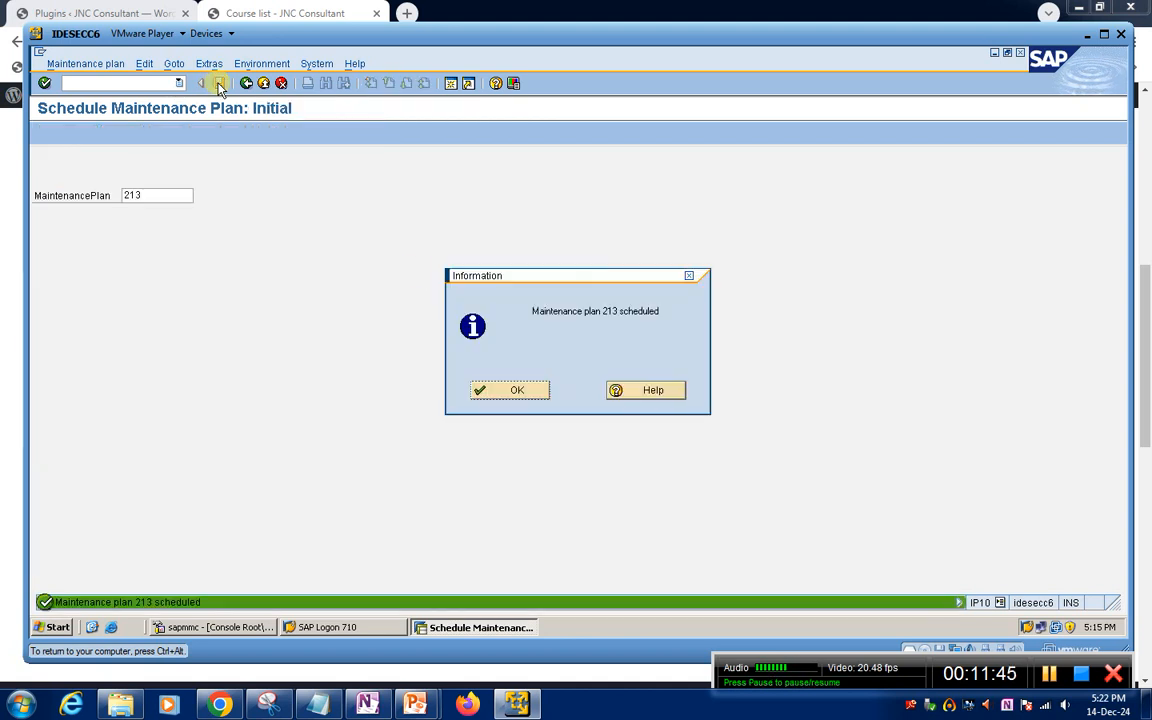
click(517, 391)
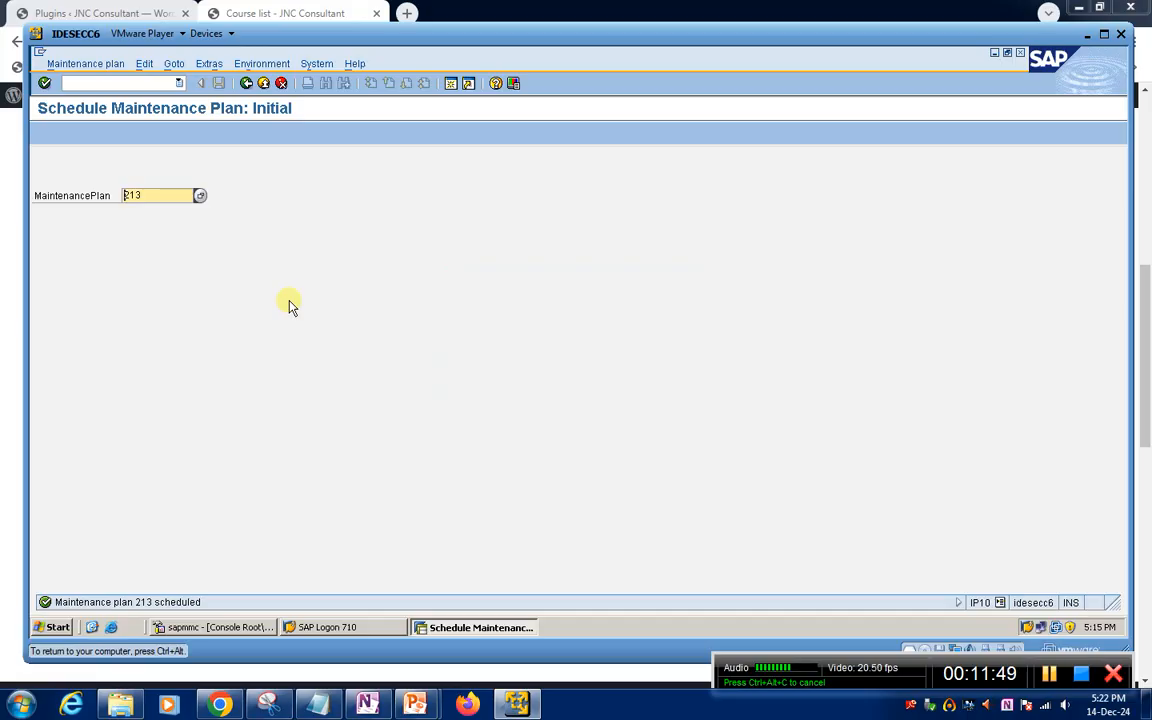
key(Return)
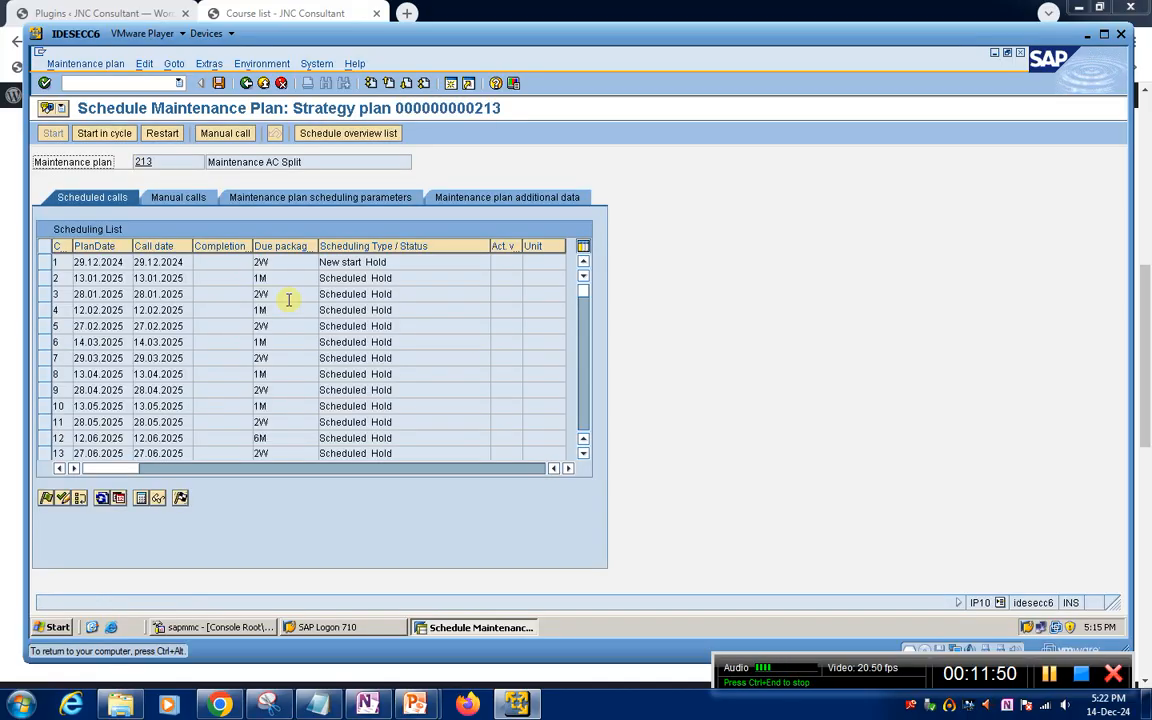
Try to display the maintenance call object for the call planned on 29.12.2024
click(52, 262)
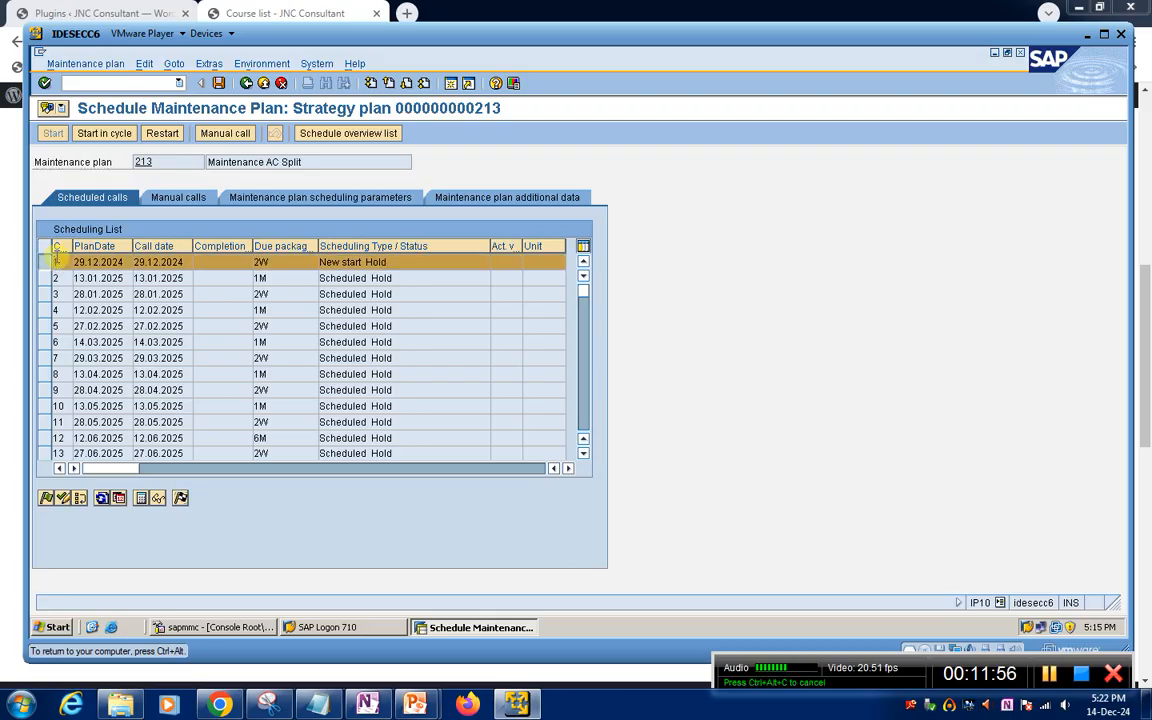
click(156, 499)
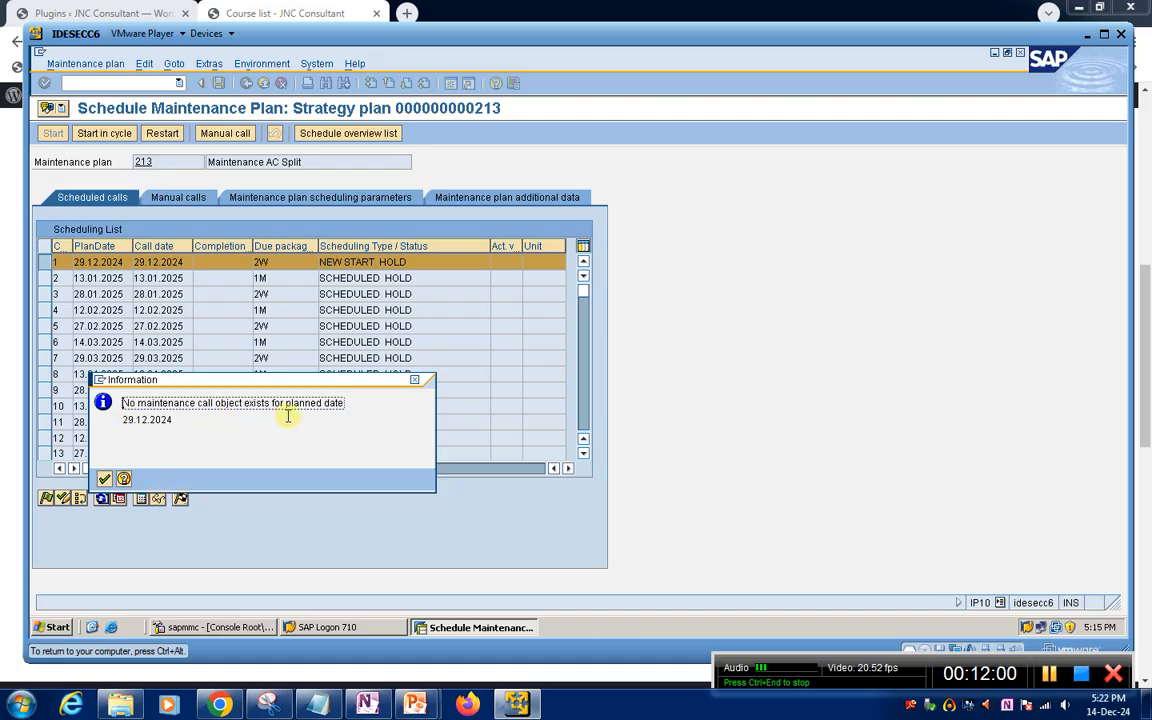
click(104, 480)
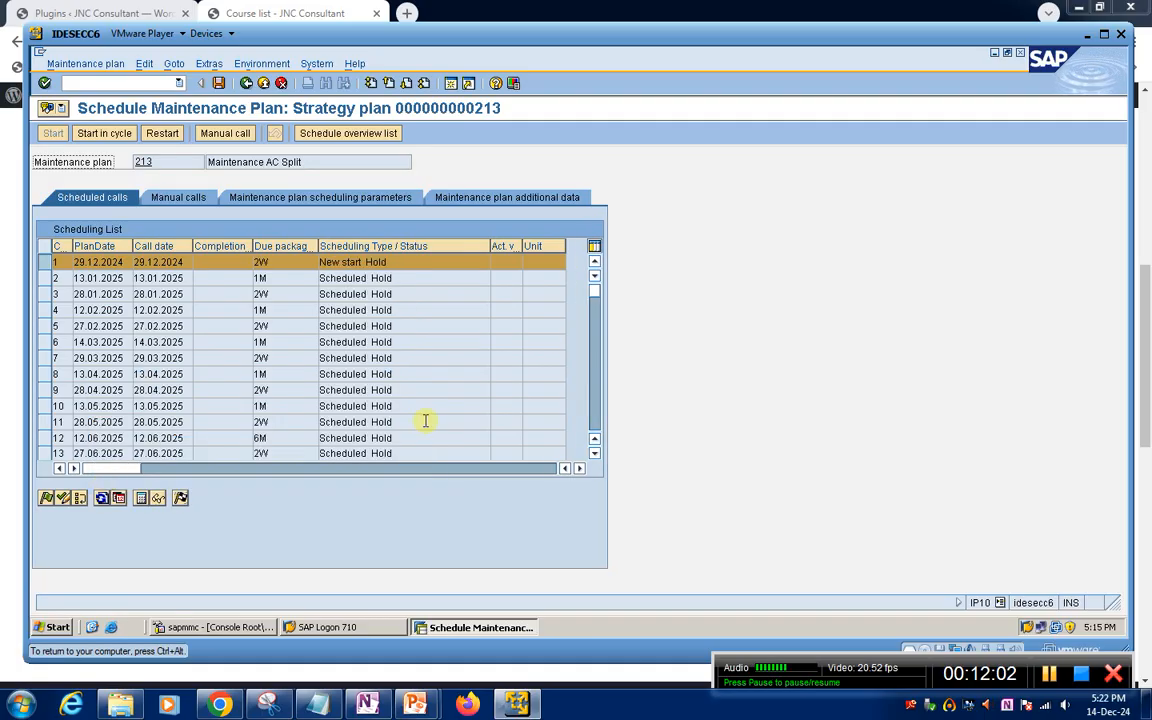
click(44, 262)
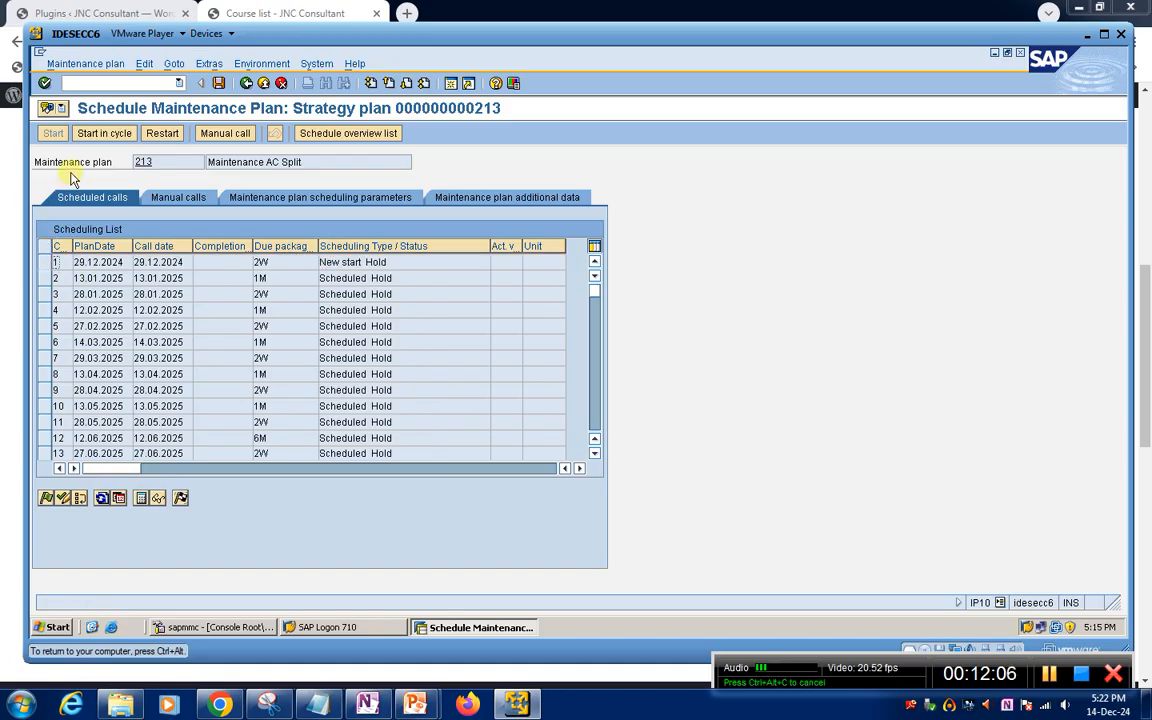
click(45, 276)
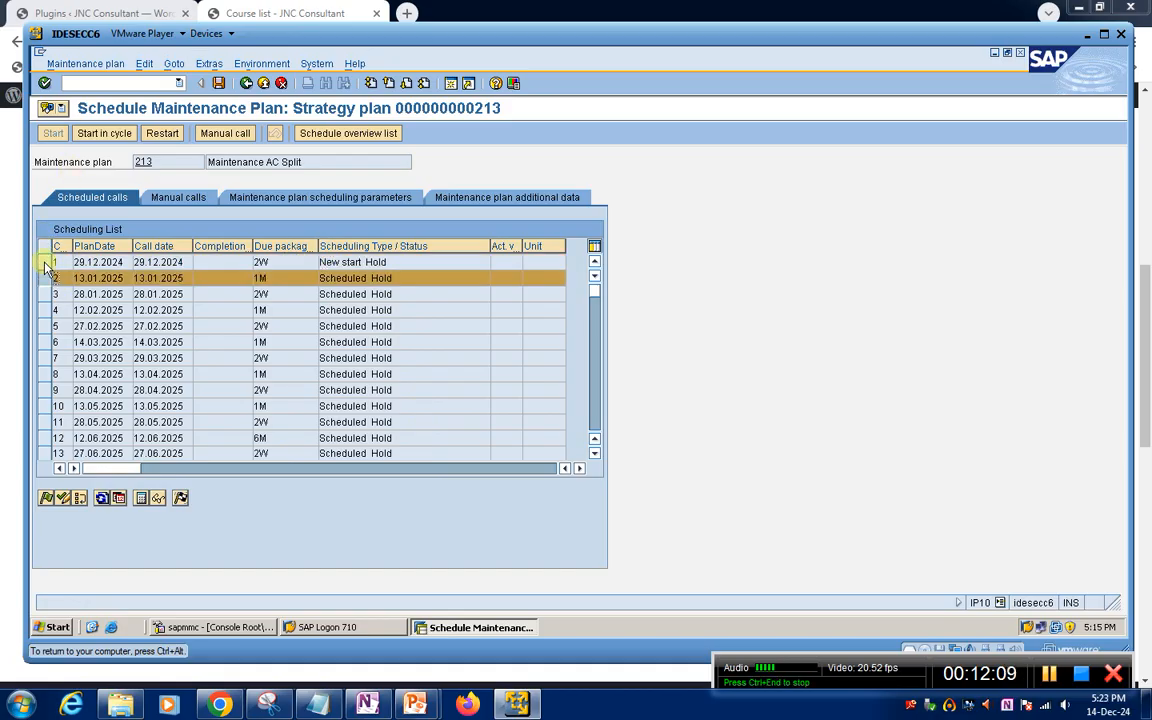
click(44, 262)
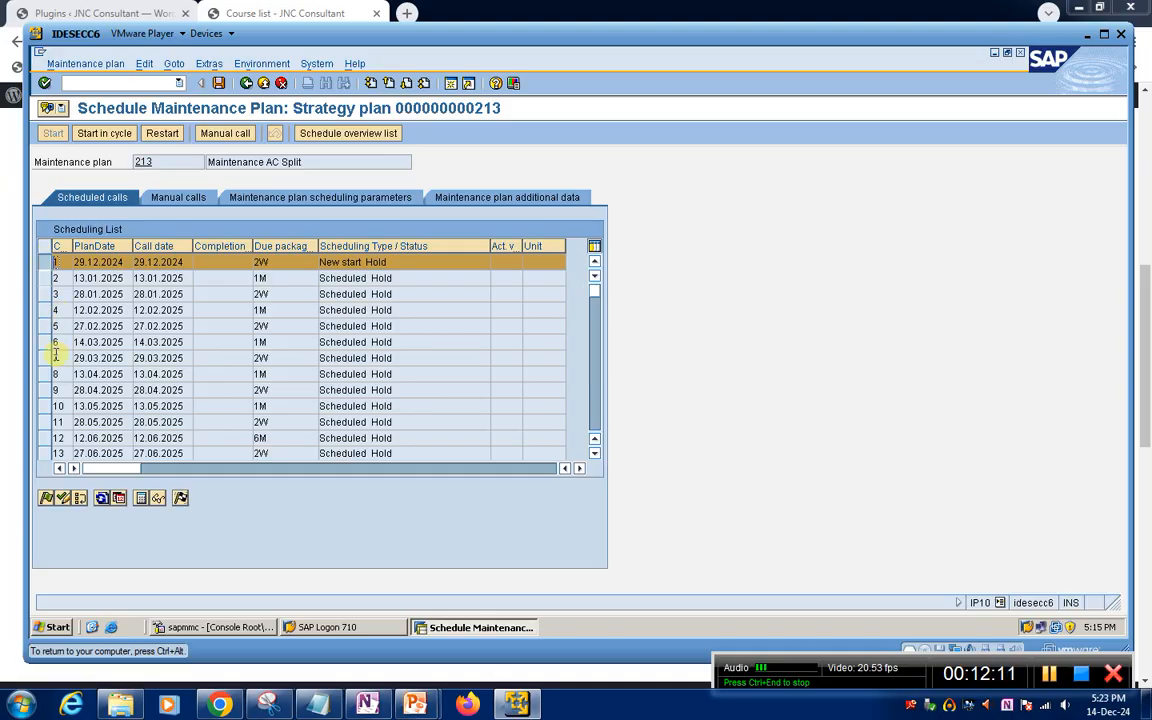
click(97, 136)
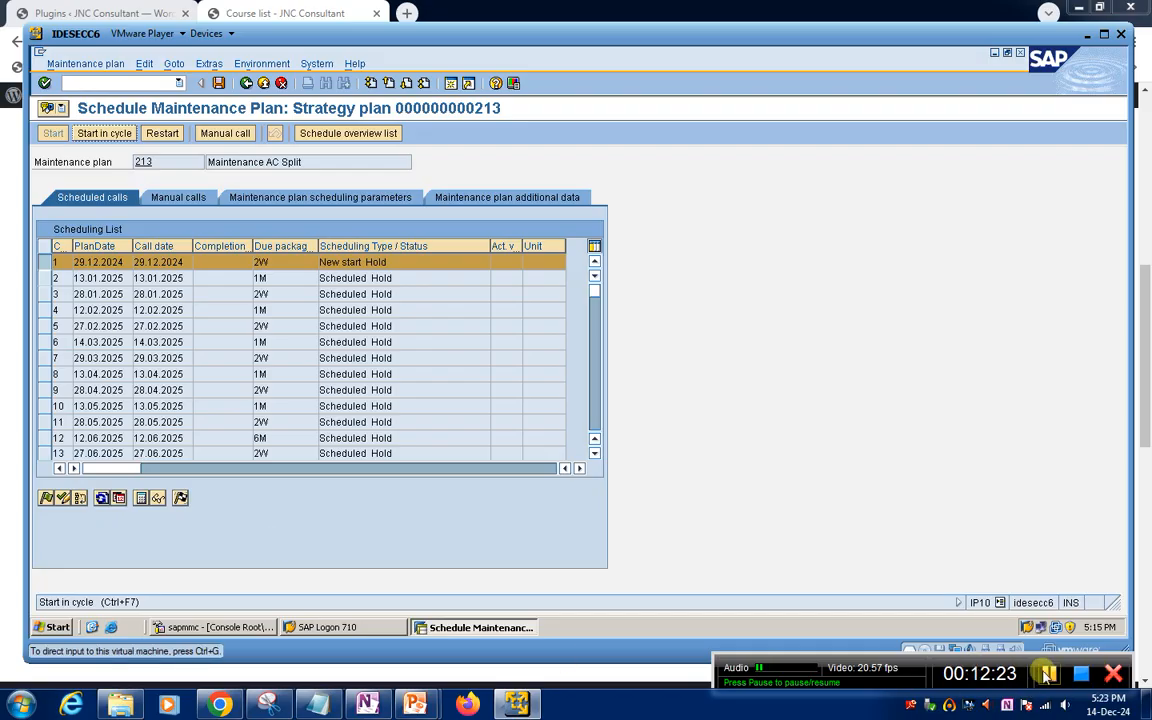
click(1047, 674)
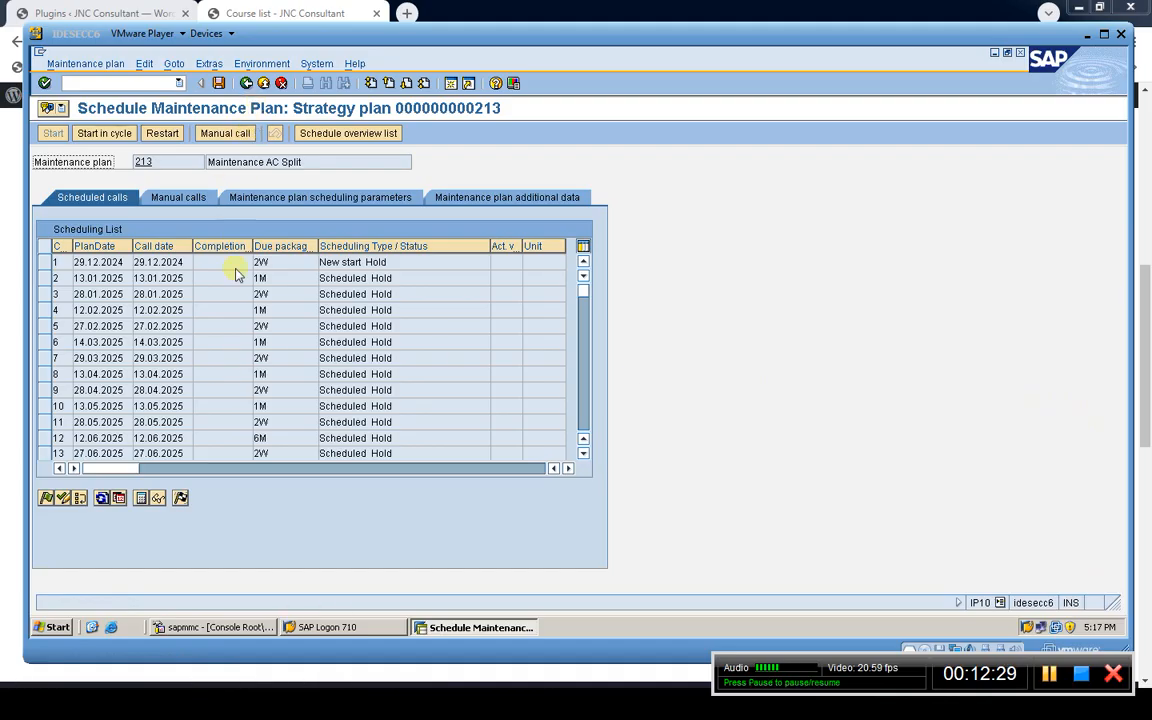
Try to confirm the scheduled call planned for 29.12.2024
click(43, 267)
click(45, 265)
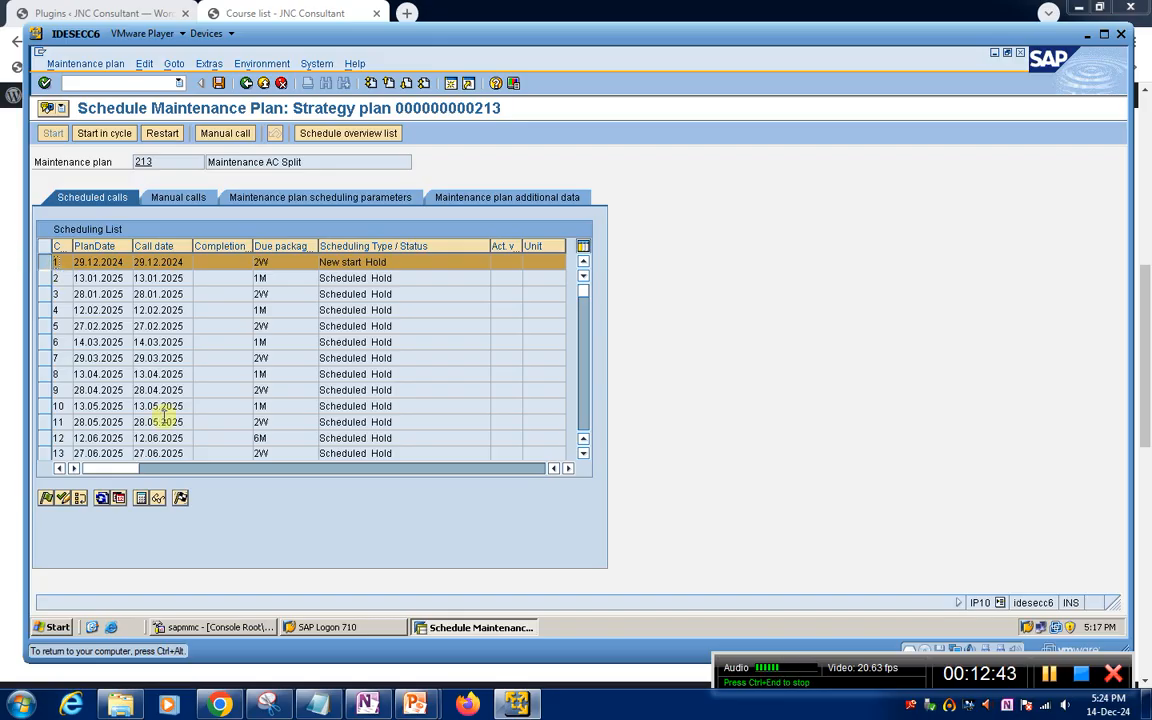
click(181, 499)
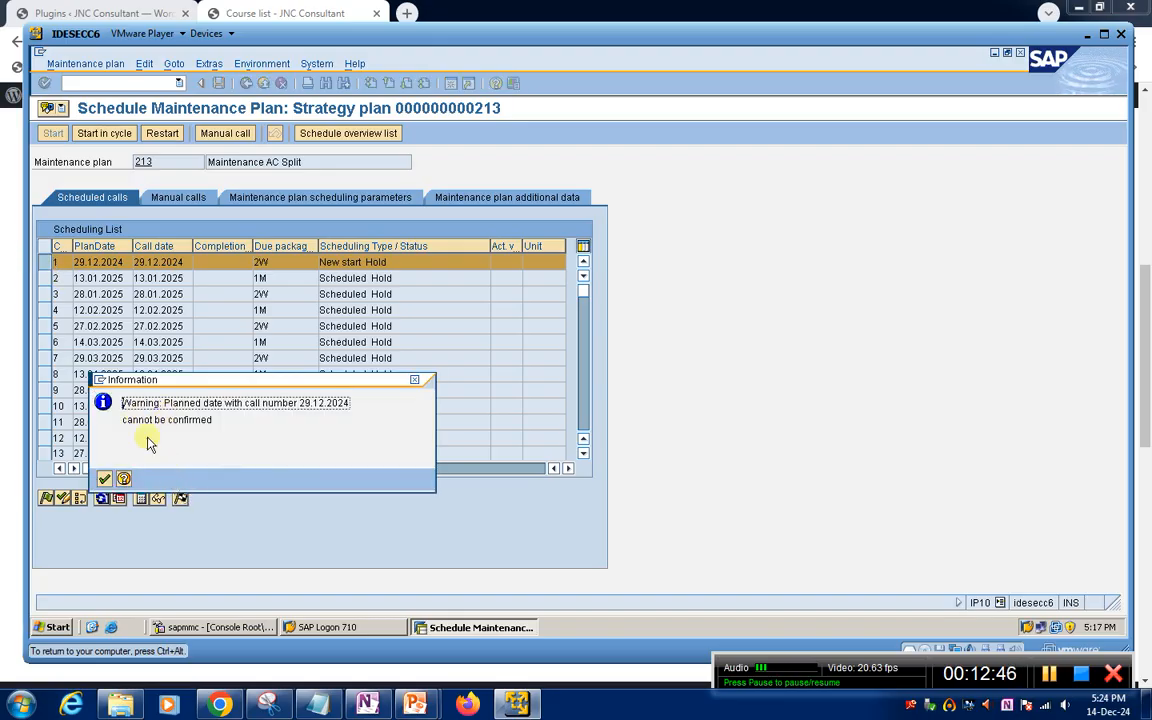
click(105, 478)
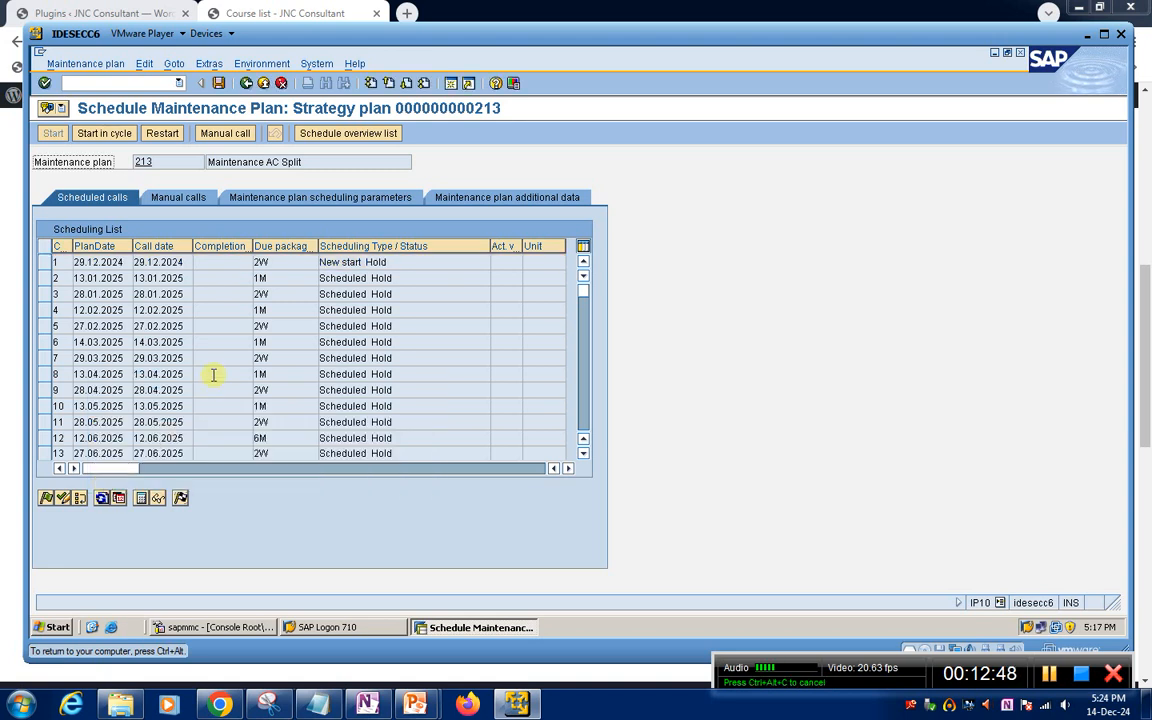
Try again to display the call object of the 29.12.2024 call and to confirm that call
click(48, 266)
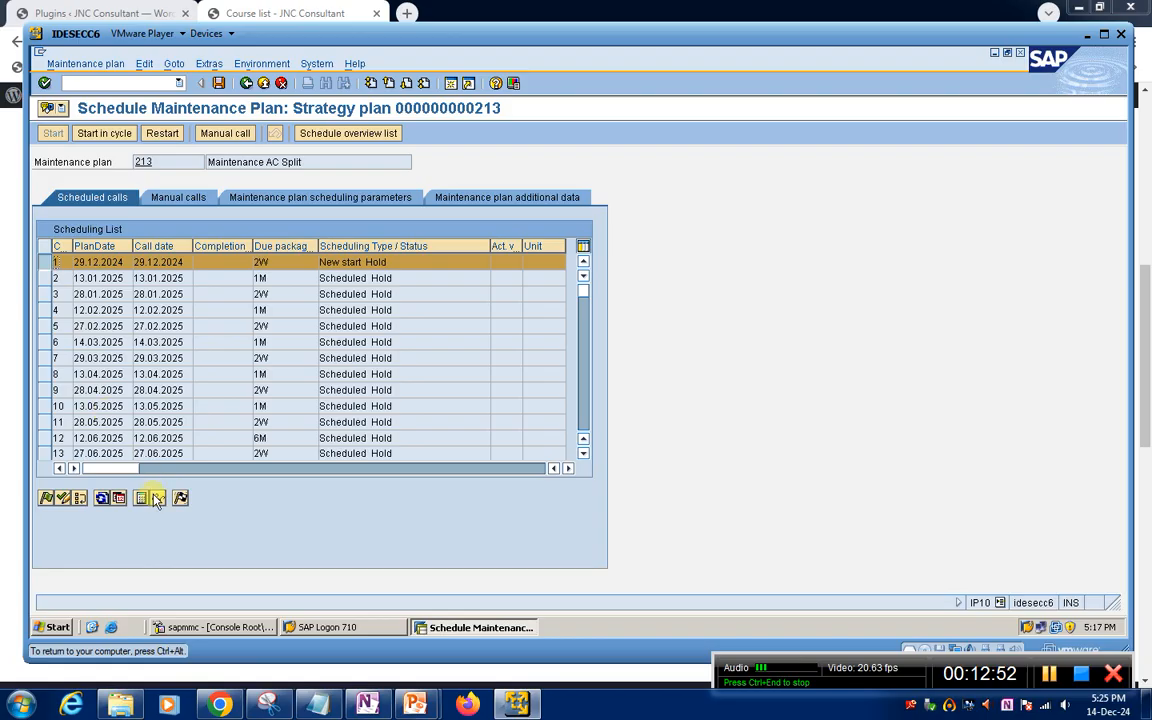
click(157, 497)
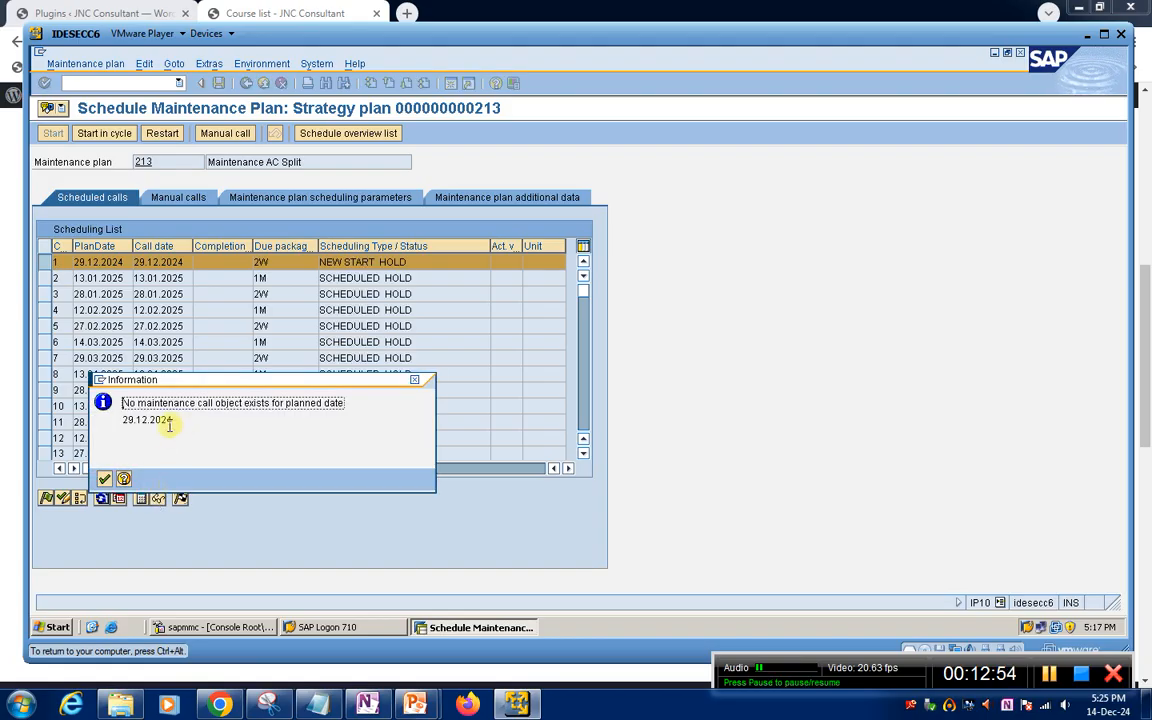
click(106, 478)
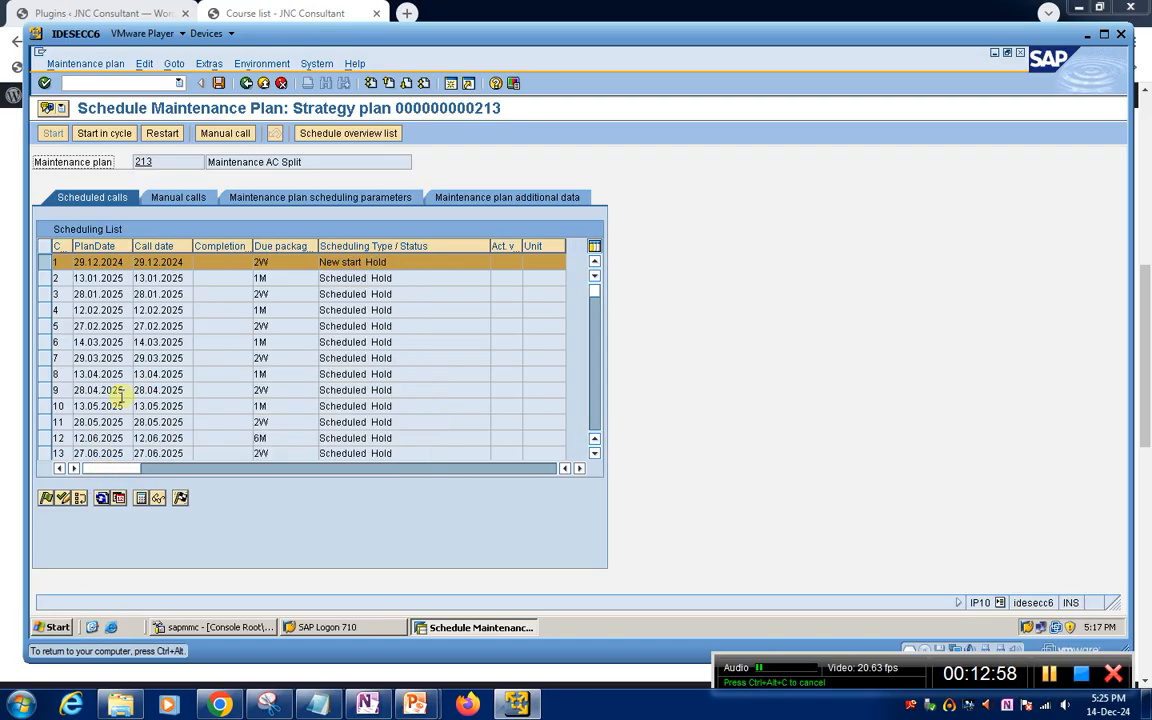
click(179, 498)
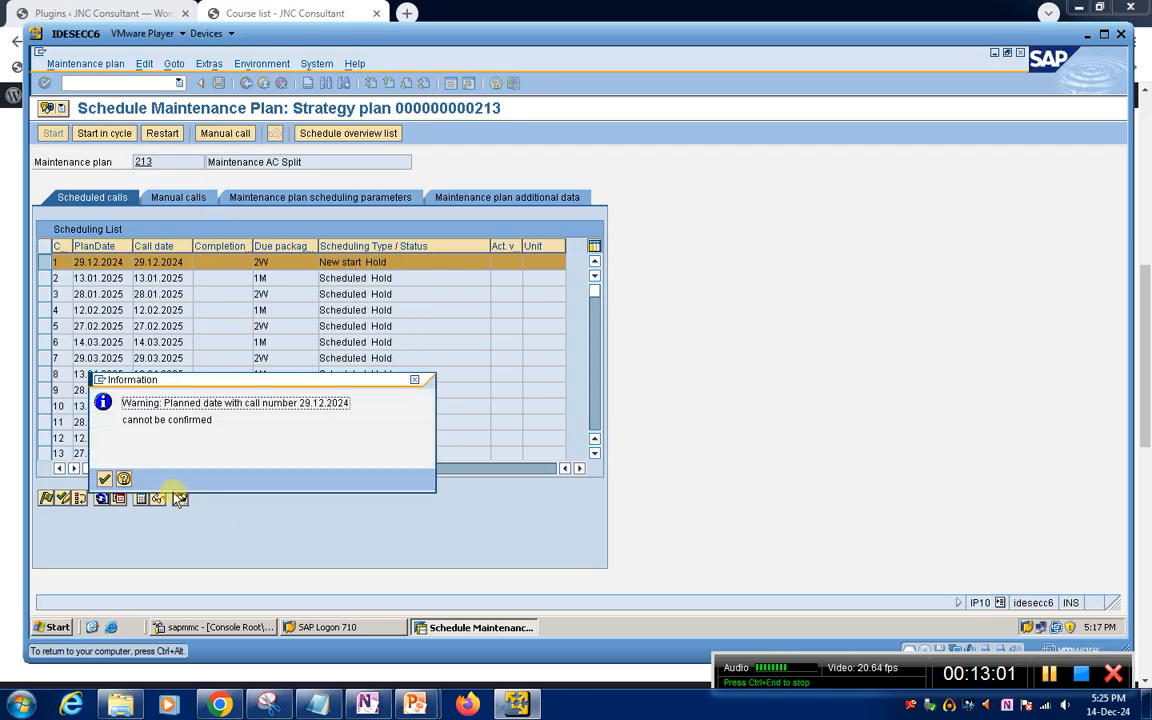
click(103, 479)
Save maintenance plan 213 once more and reopen it in the scheduling transaction
click(218, 83)
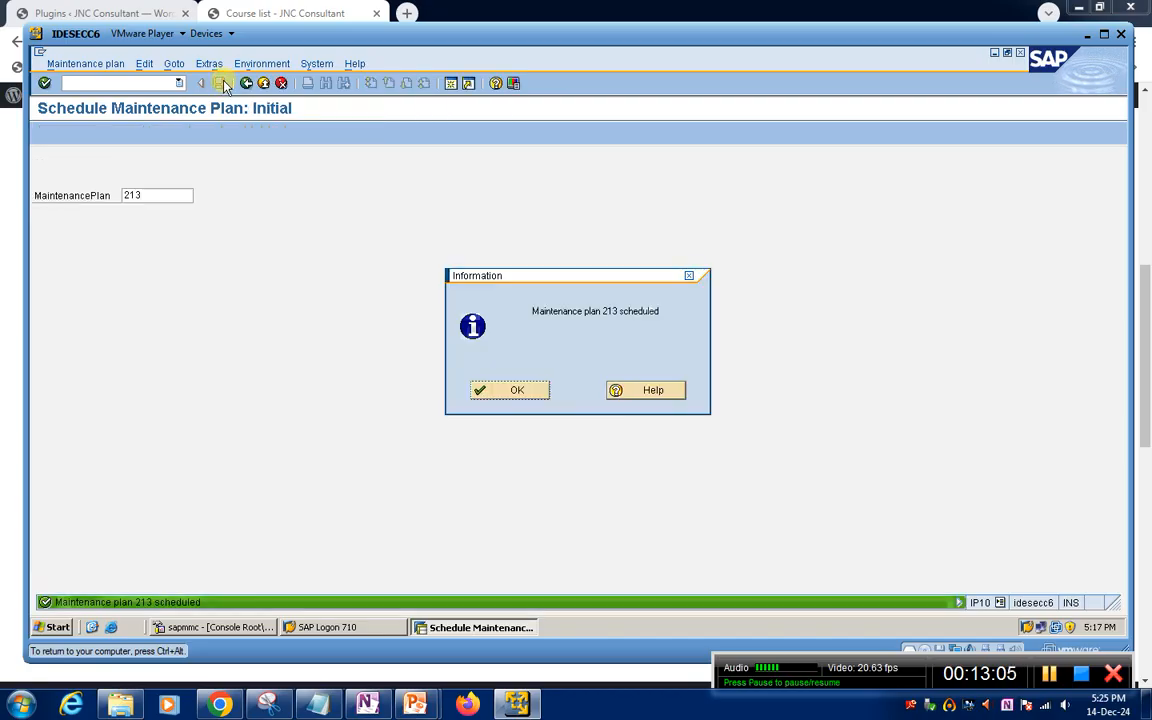
click(540, 389)
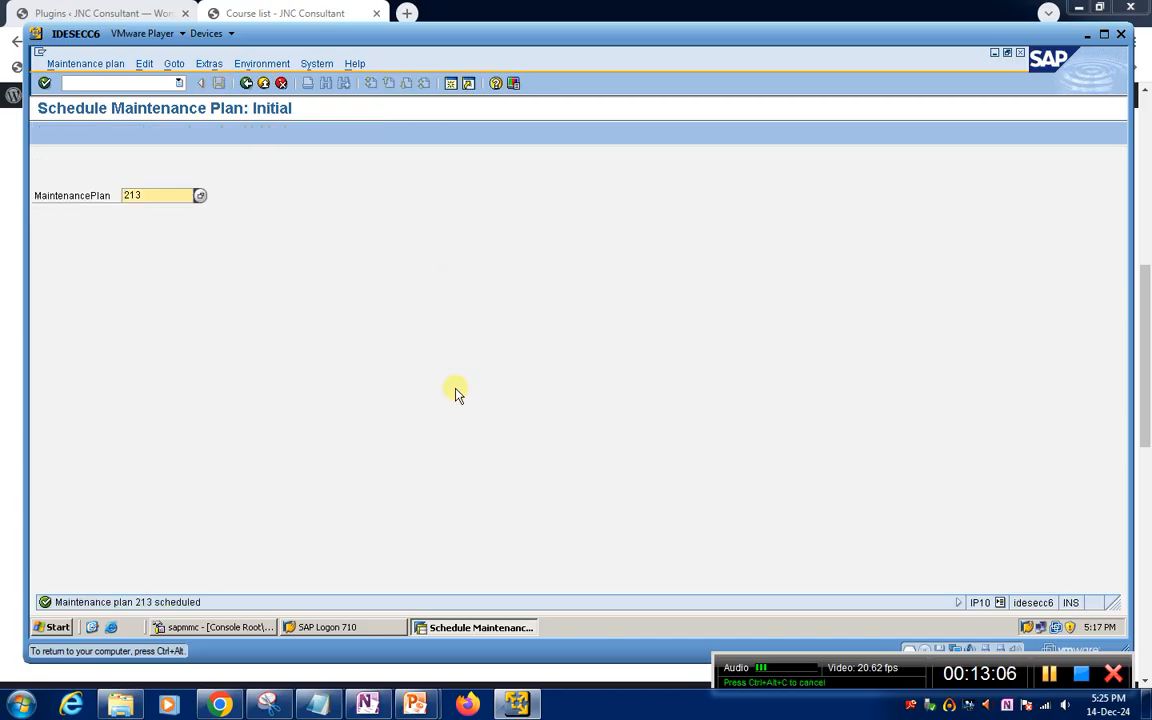
key(Return)
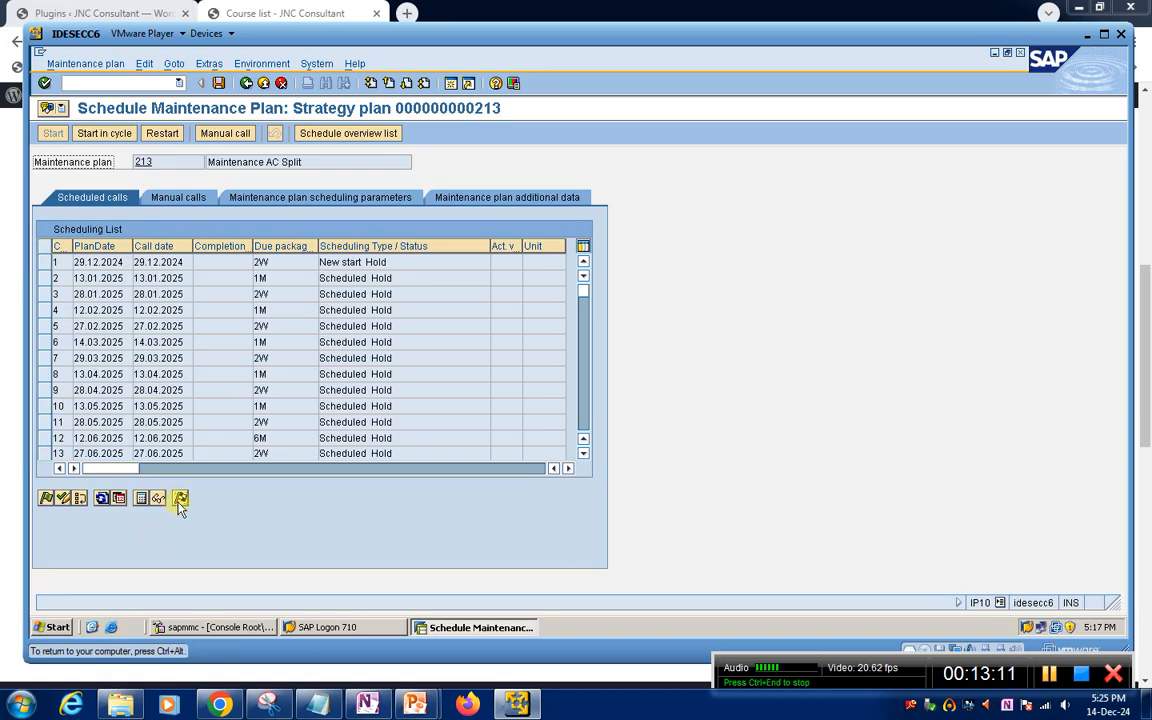
Release the first call in the scheduling list, planned for 29.12.2024
click(46, 498)
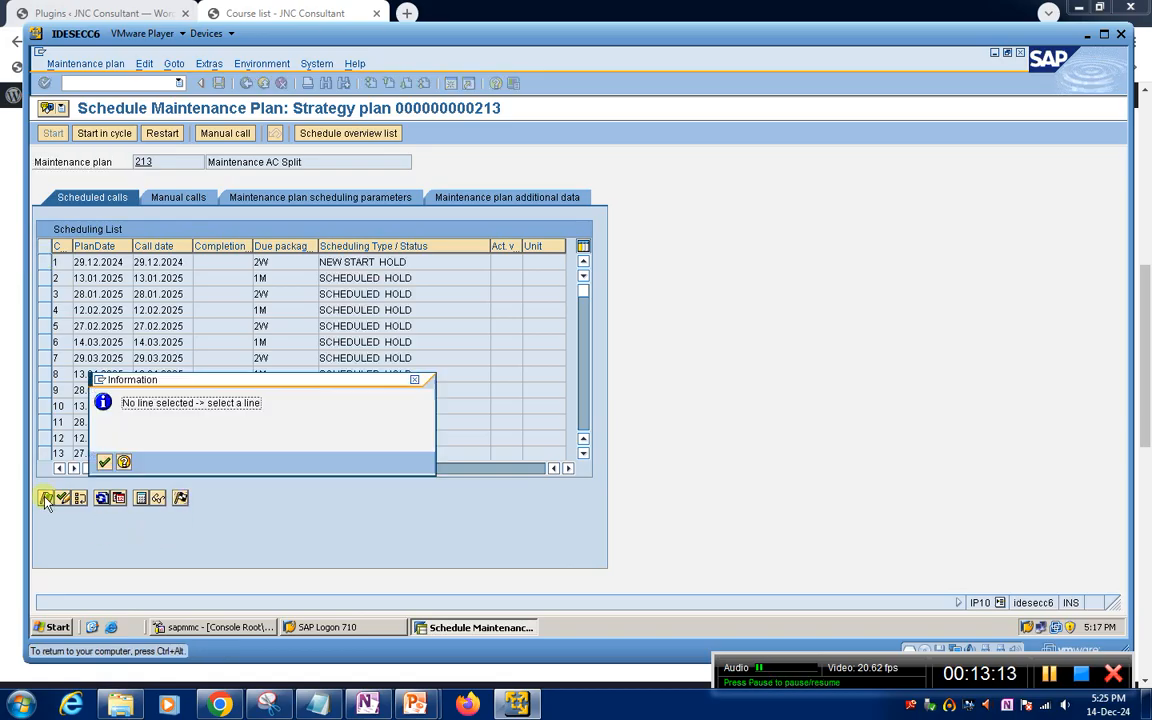
click(106, 462)
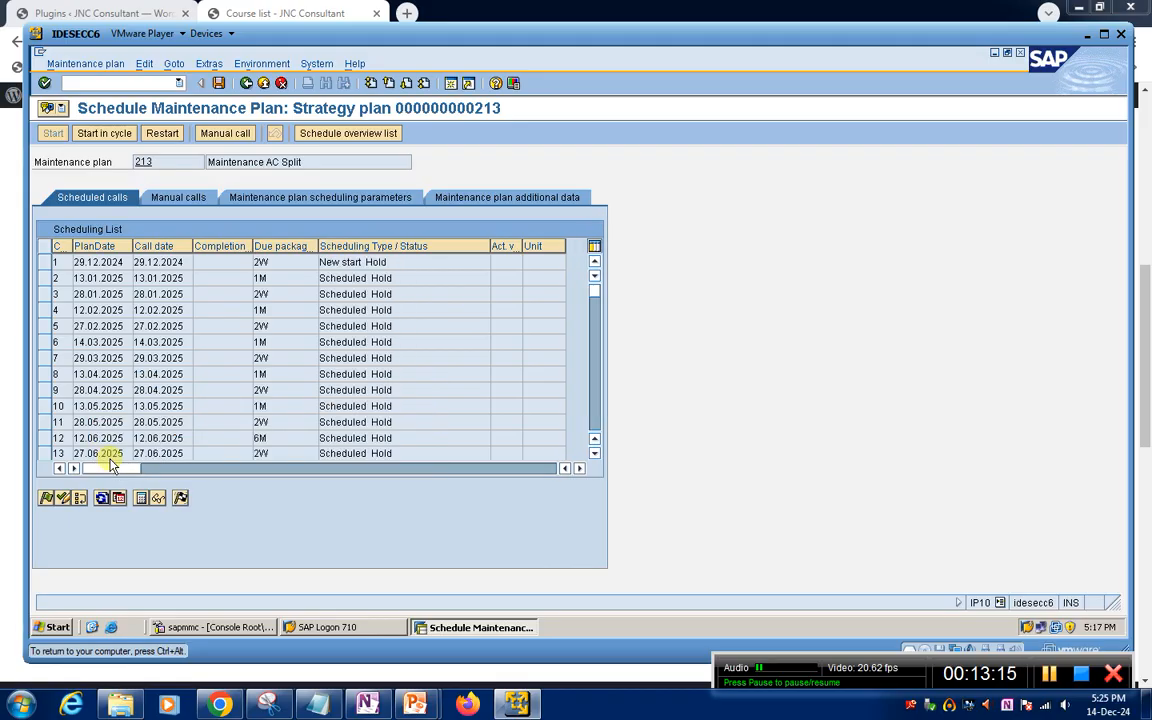
click(43, 262)
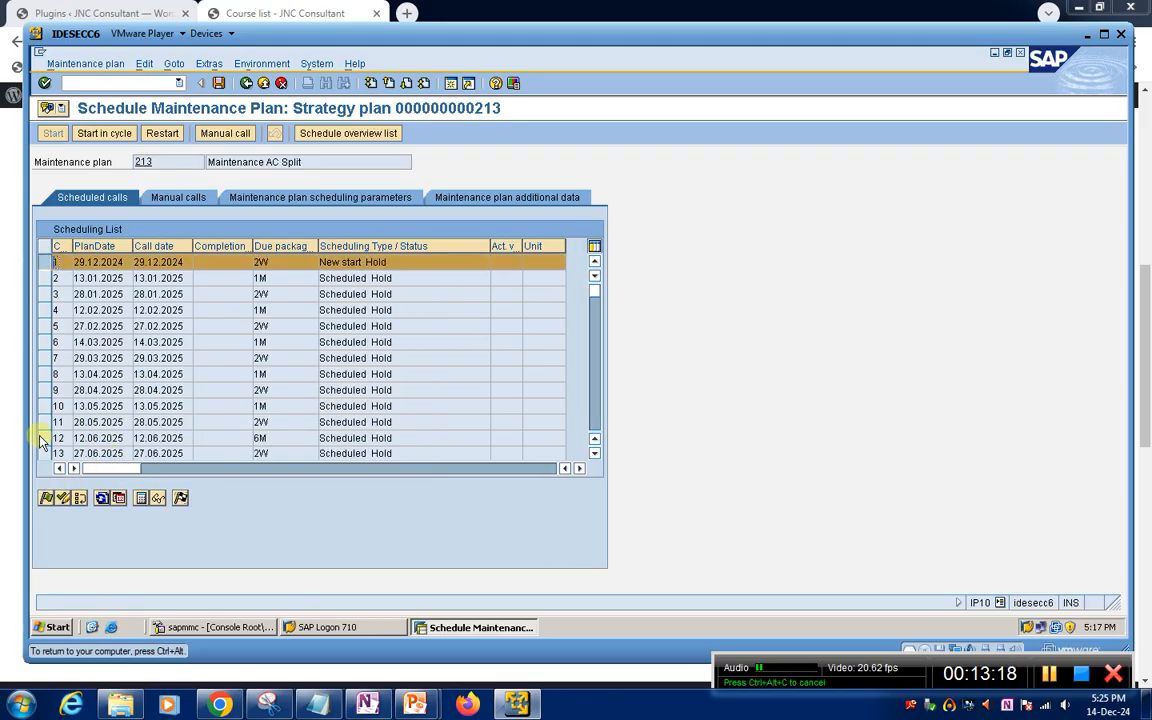
click(46, 498)
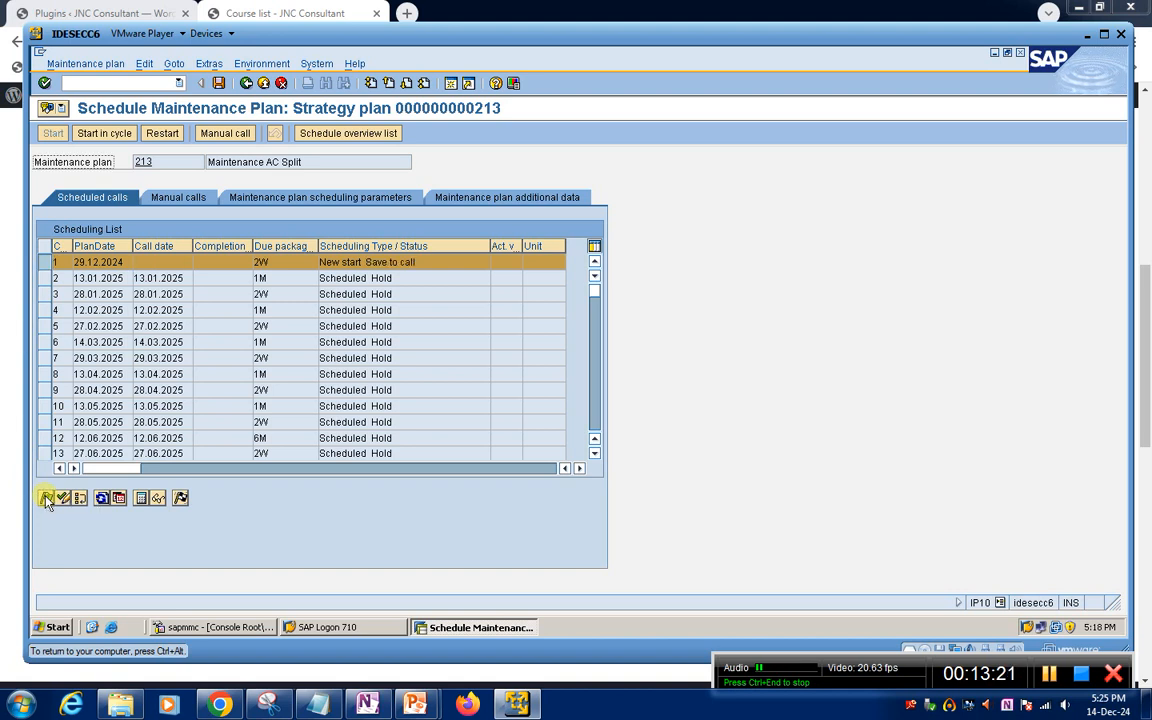
Save plan 213 with the released call and reopen it to check the first call's status
click(219, 84)
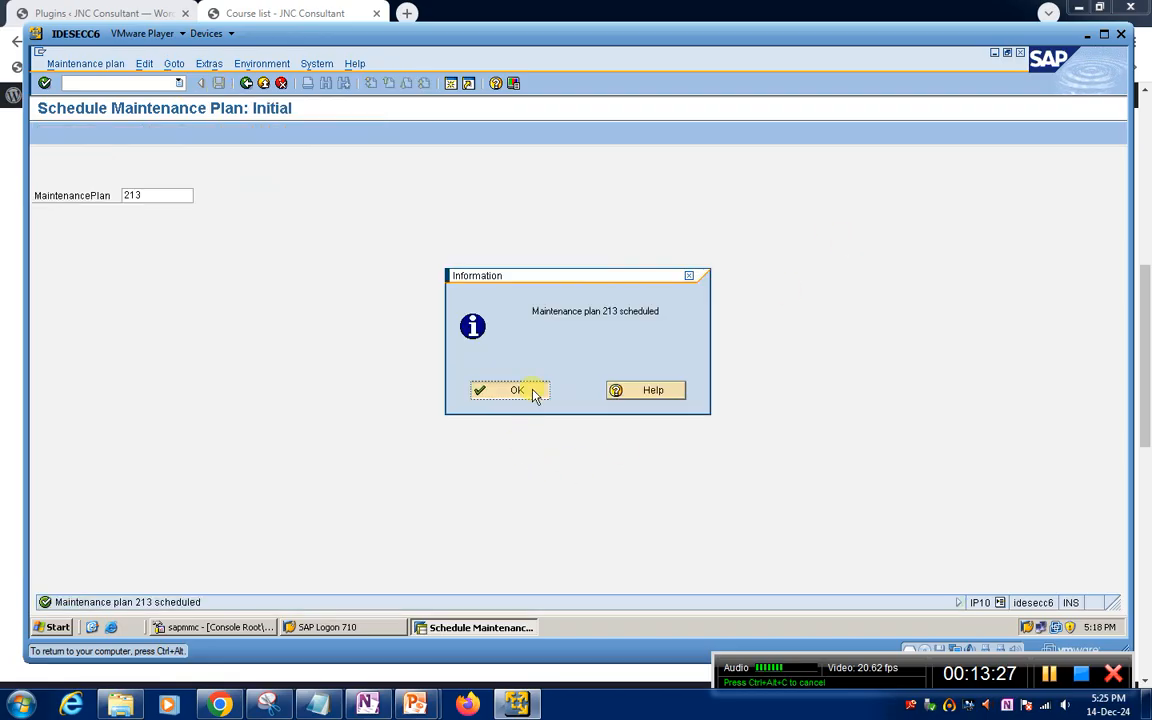
click(530, 392)
key(Return)
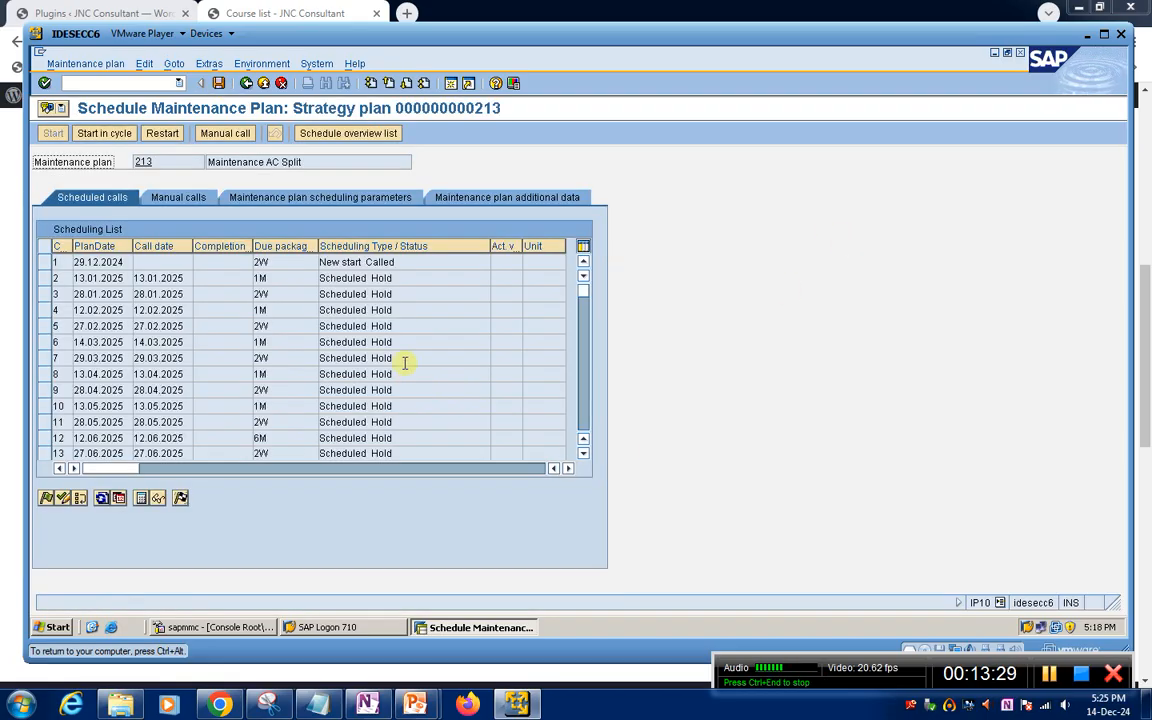
click(335, 262)
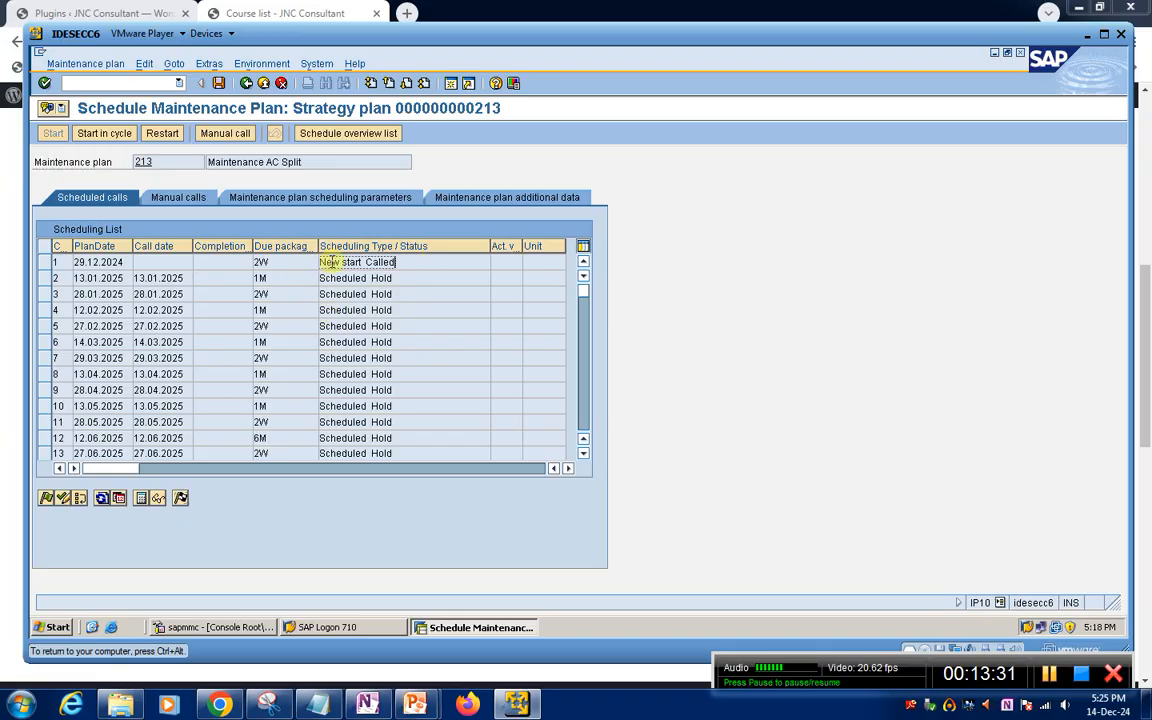
Display the call object of the 29.12.2024 call and review the maintenance order's header data
click(44, 262)
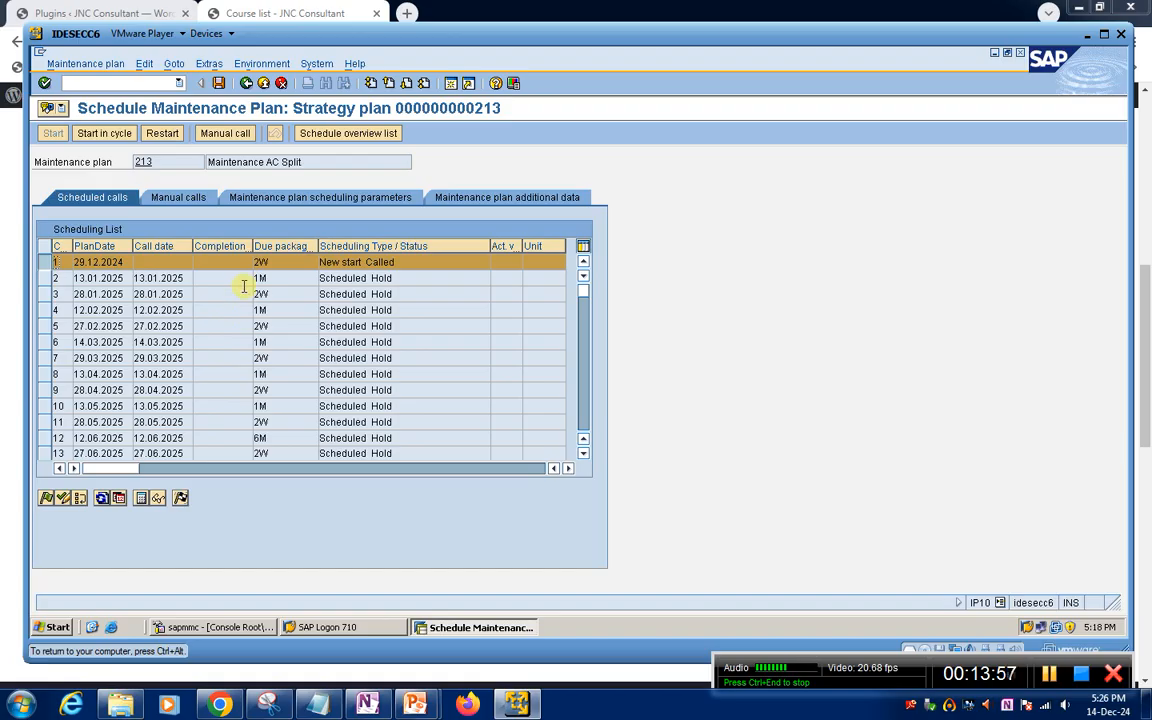
click(158, 500)
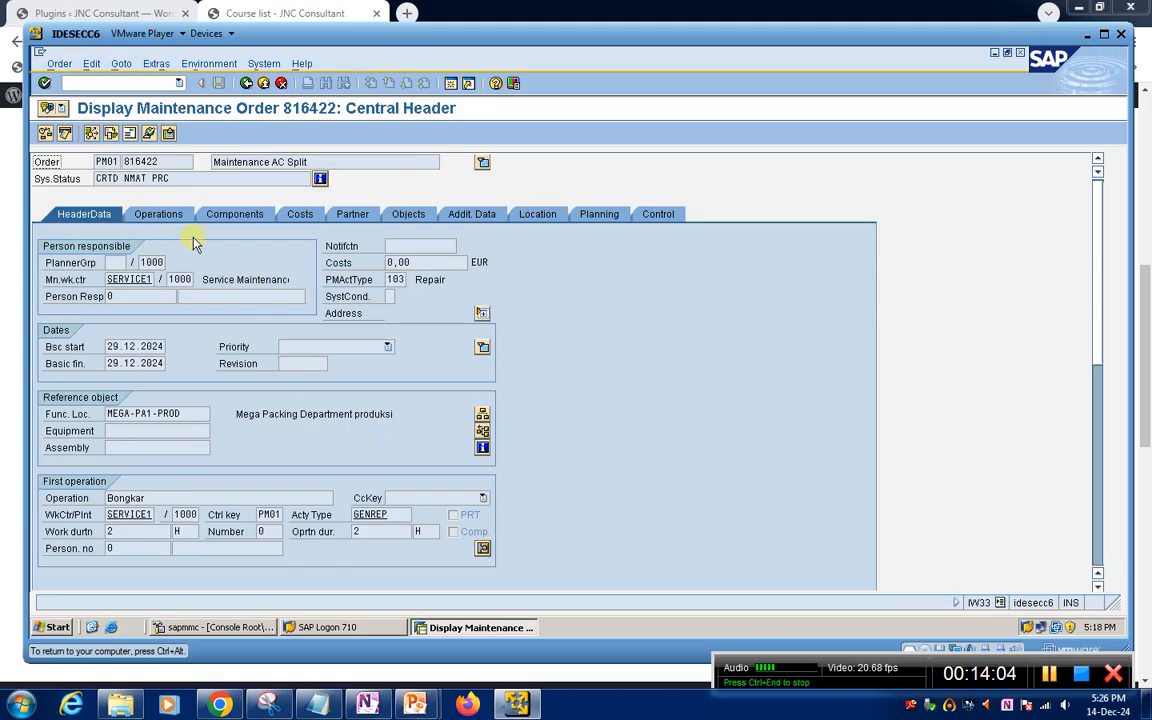
scroll(205, 342, down, 2)
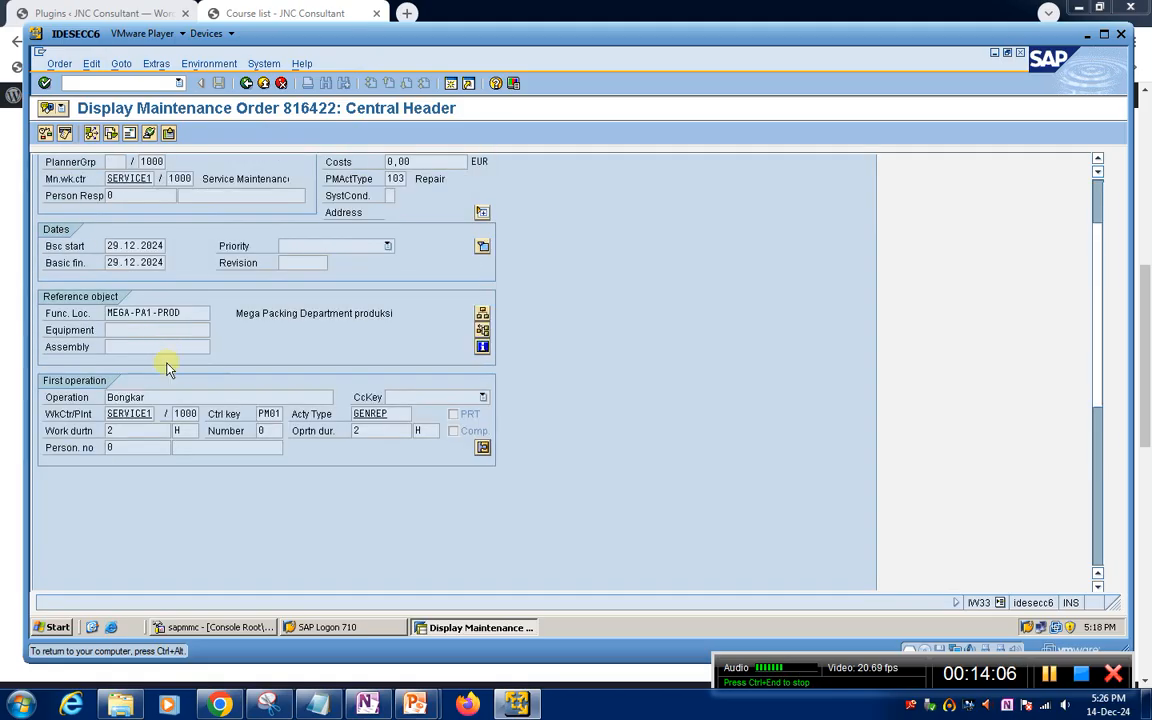
scroll(200, 400, up, 2)
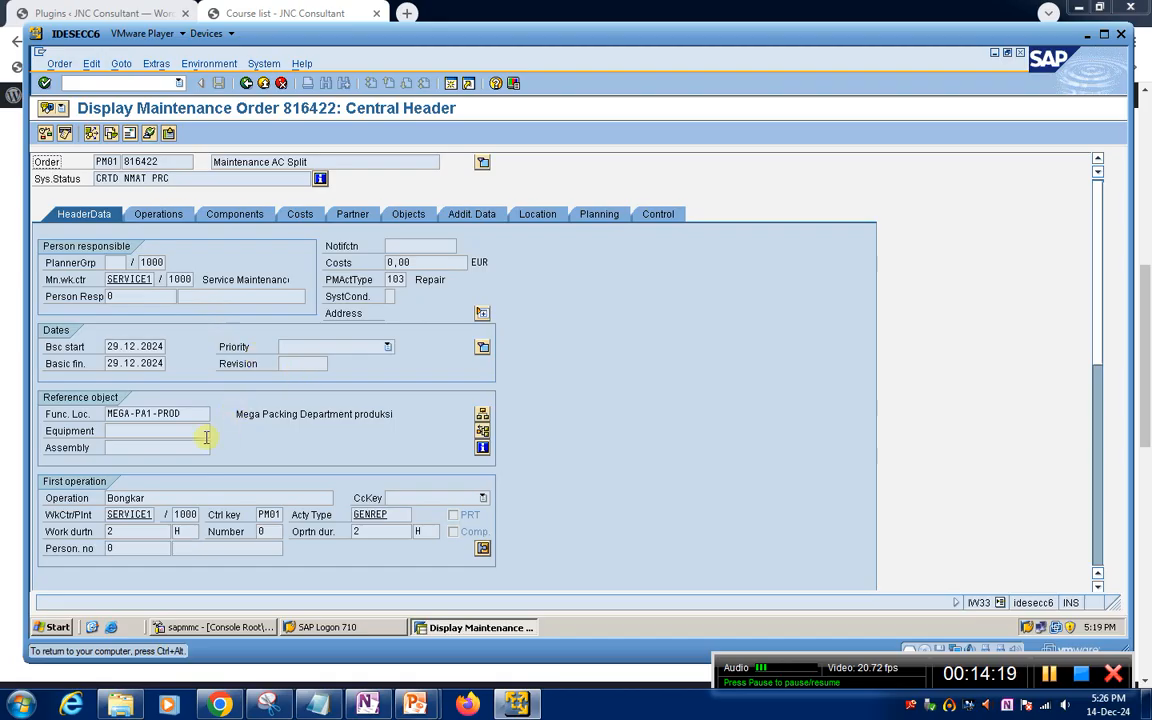
scroll(208, 436, down, 1)
scroll(345, 361, up, 1)
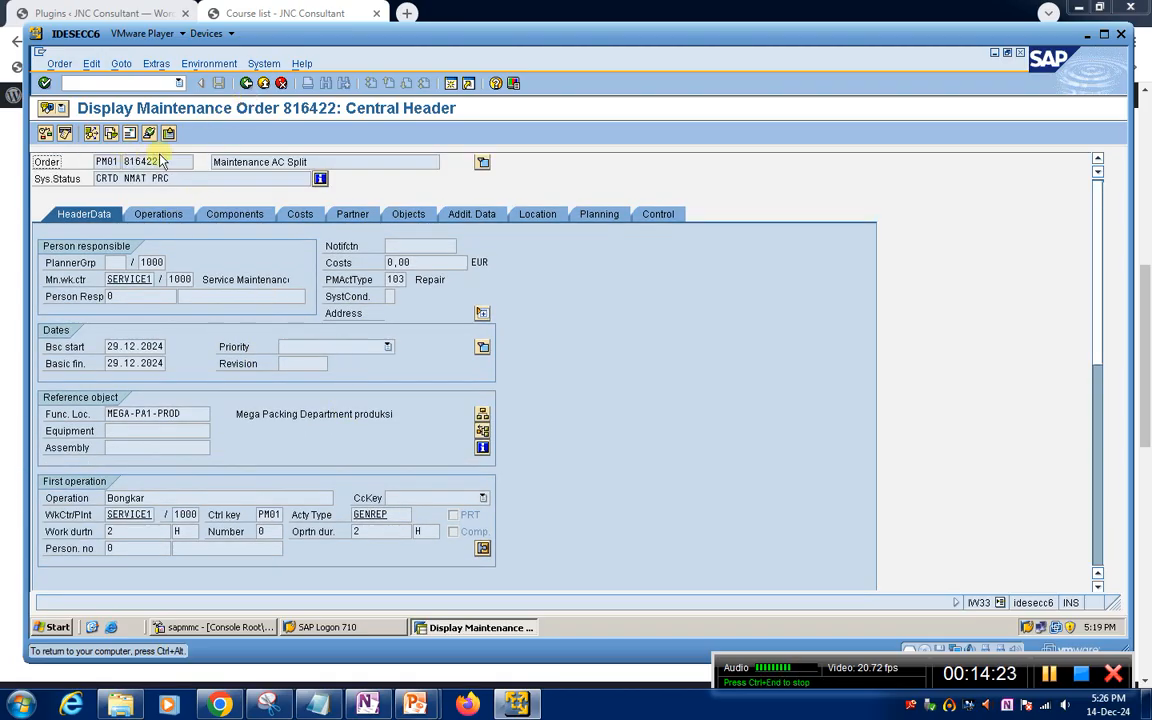
Copy the maintenance order's number and return to plan 213 to save it
drag(173, 161, 87, 172)
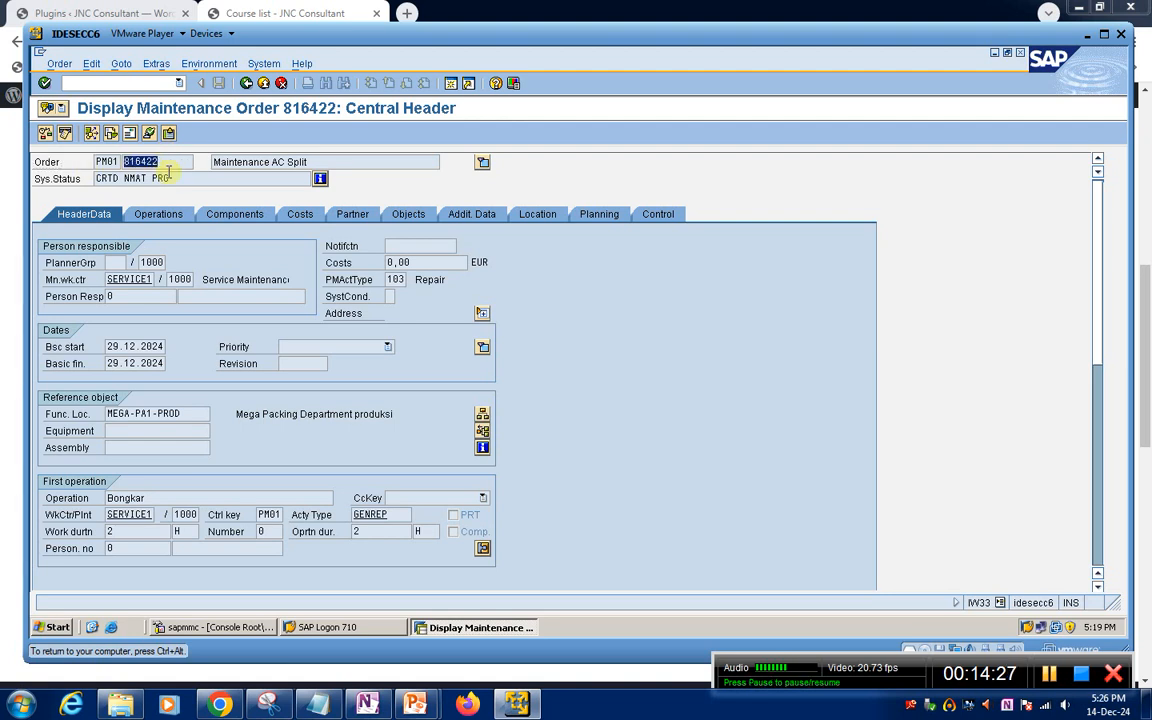
key(ctrl+c)
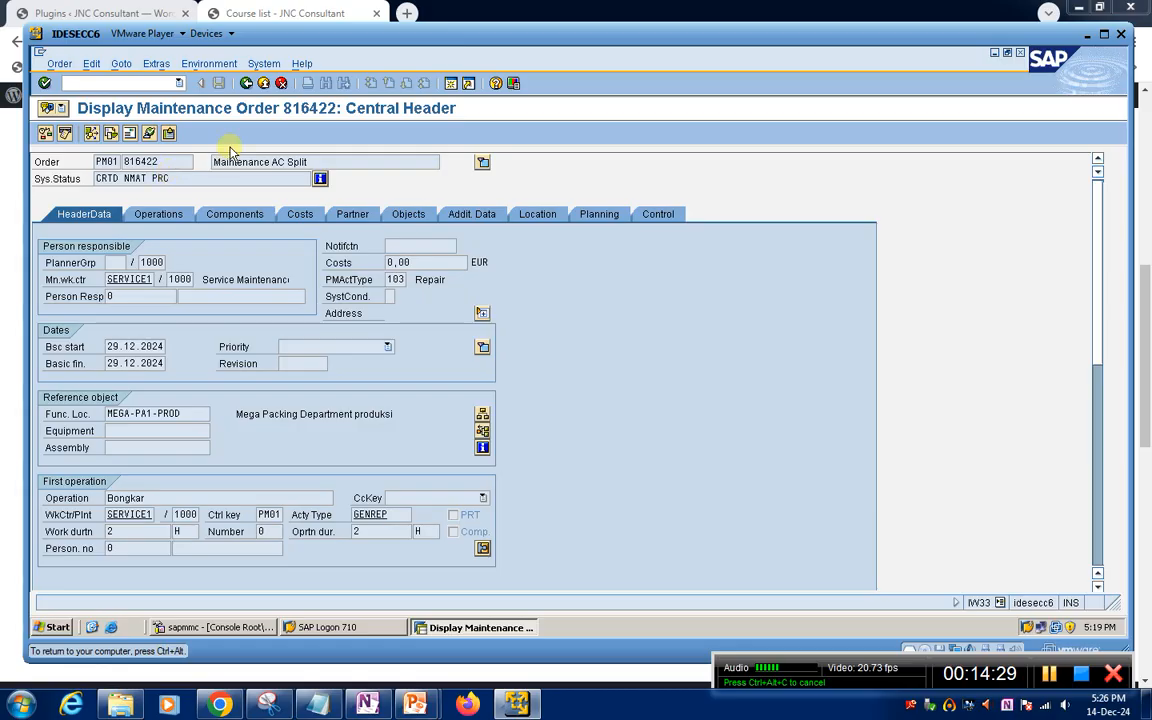
click(246, 84)
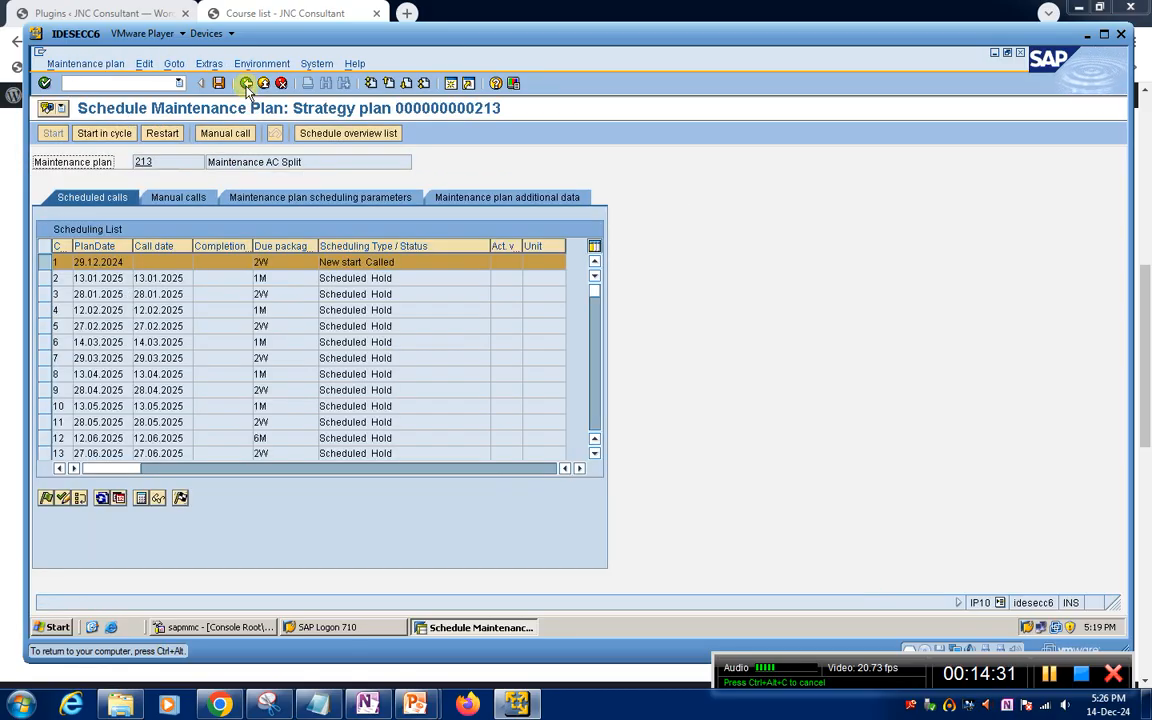
click(218, 83)
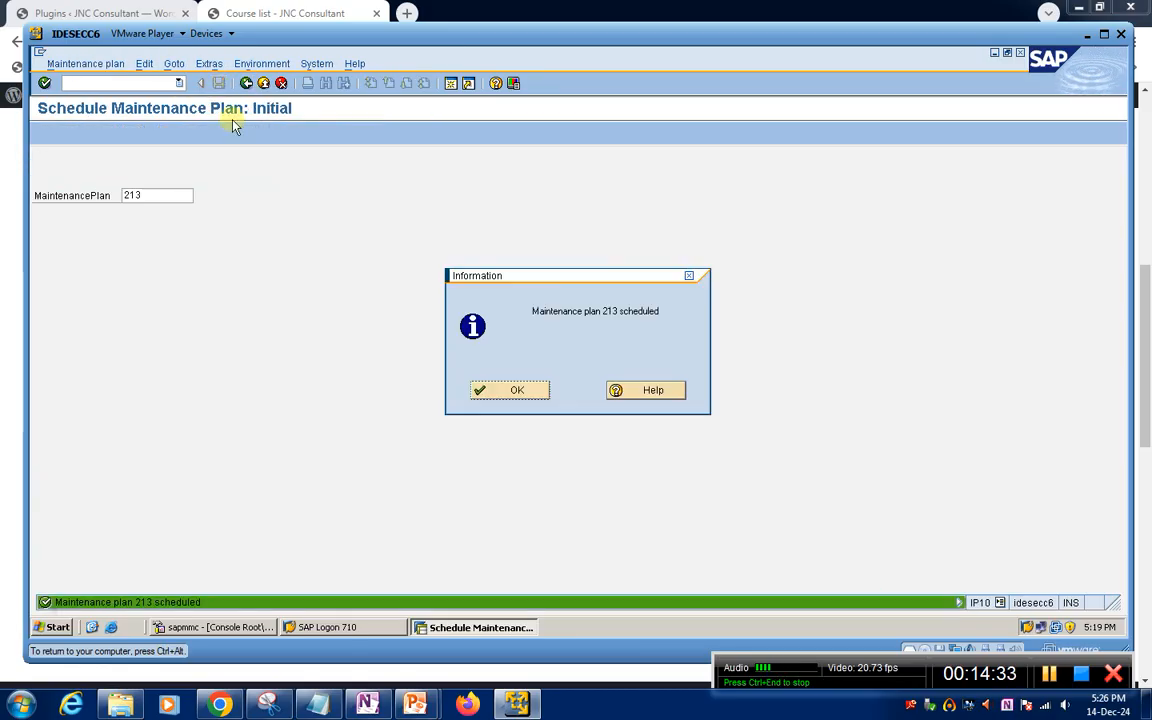
click(515, 393)
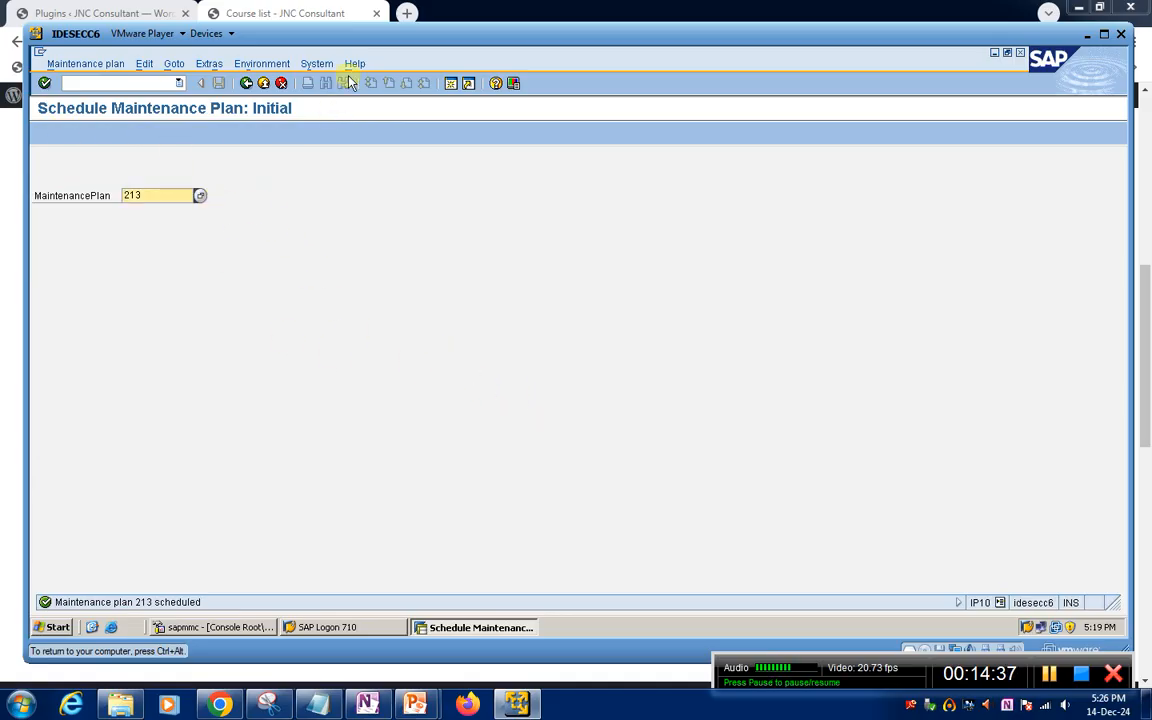
Open the copied maintenance order for changes with transaction IW32 in a new session
click(451, 84)
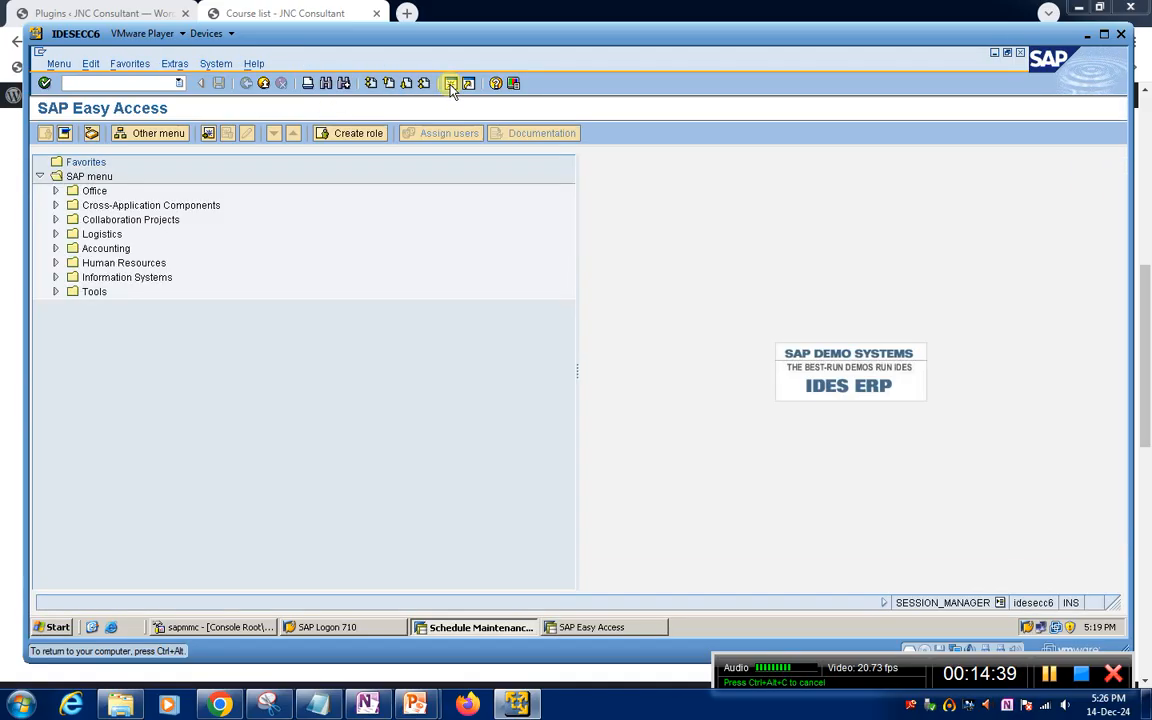
text(iw32)
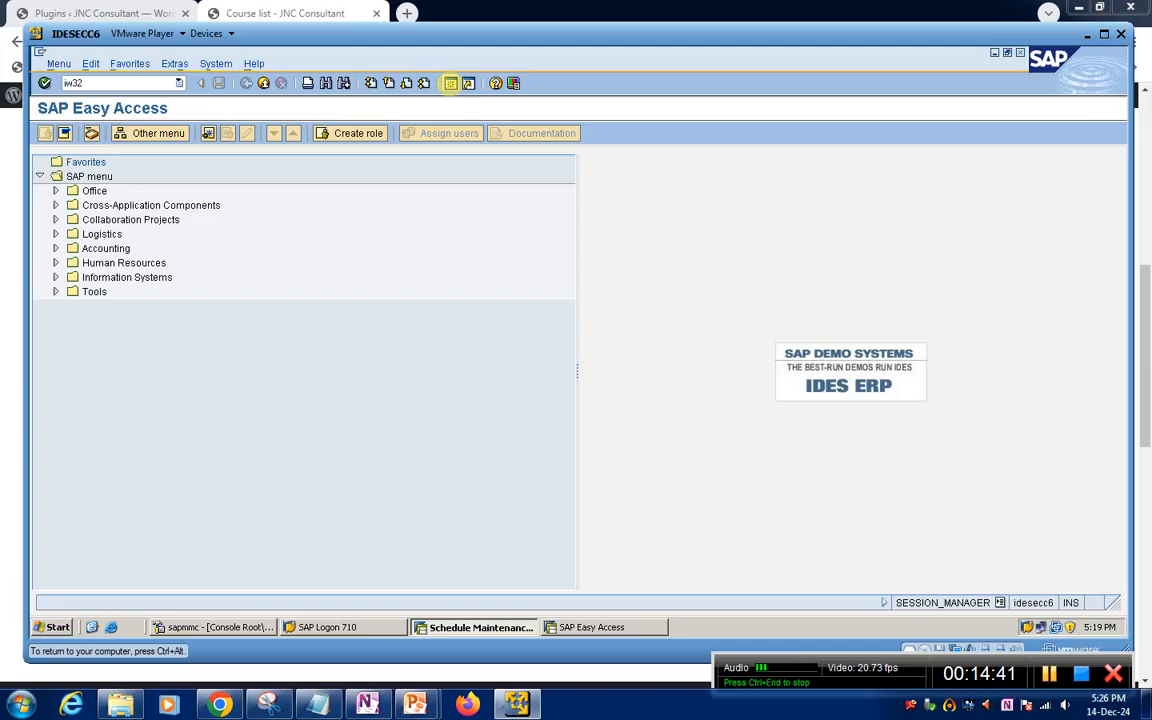
key(Return)
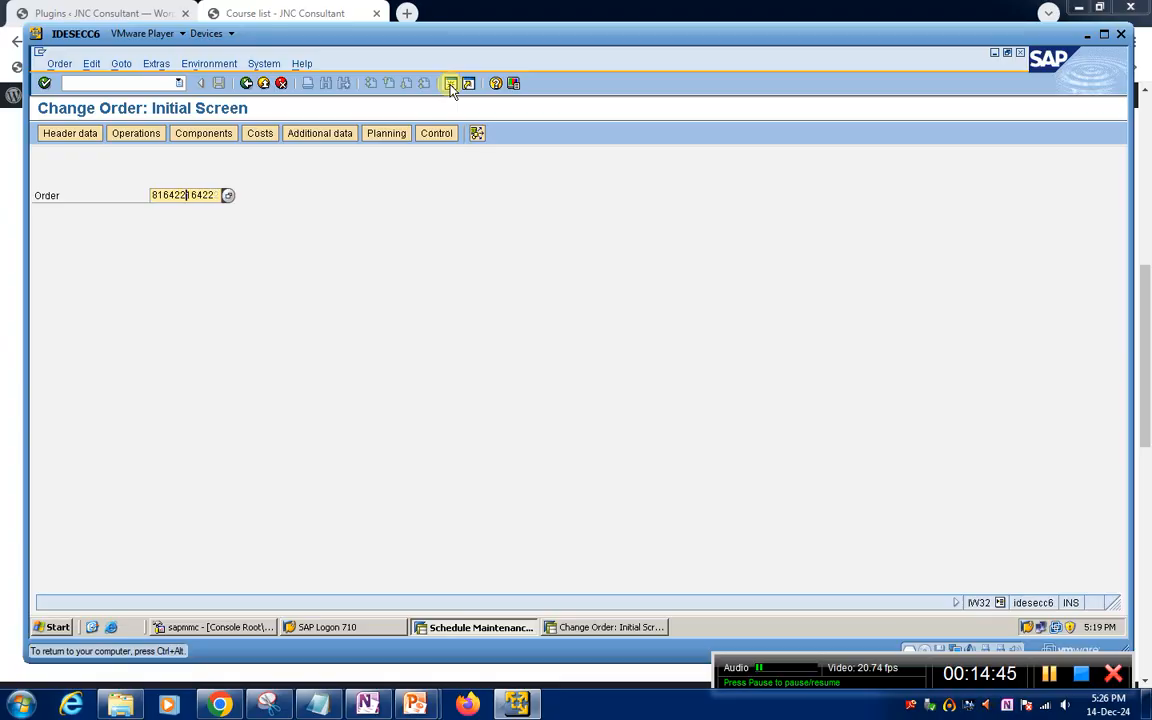
key(BackSpace)
key(BackSpace)
key(BackSpace)
key(BackSpace)
key(BackSpace)
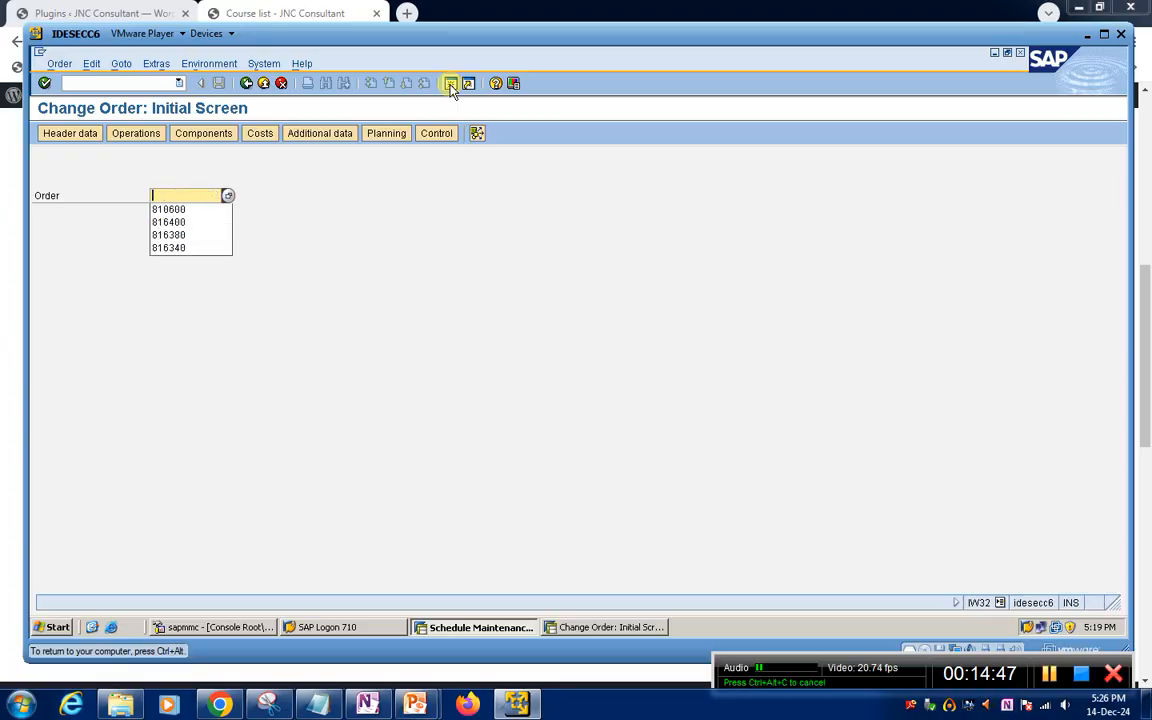
key(Return)
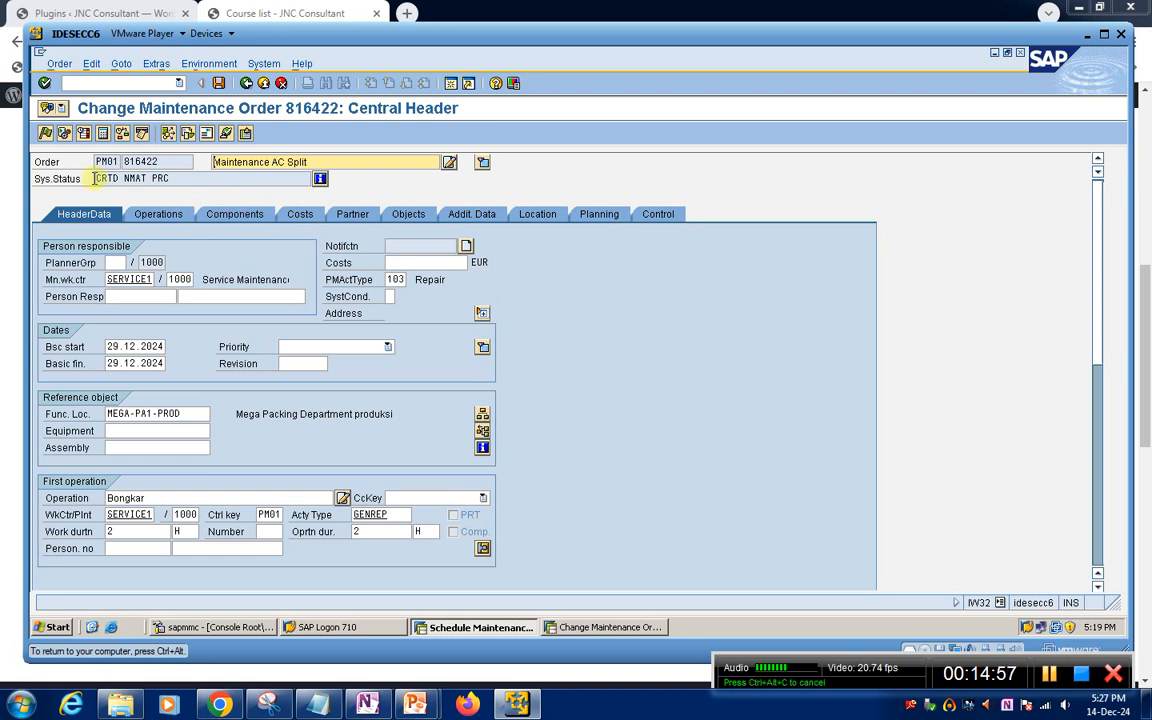
Release the Maintenance AC Split order and check its operations and components
click(44, 134)
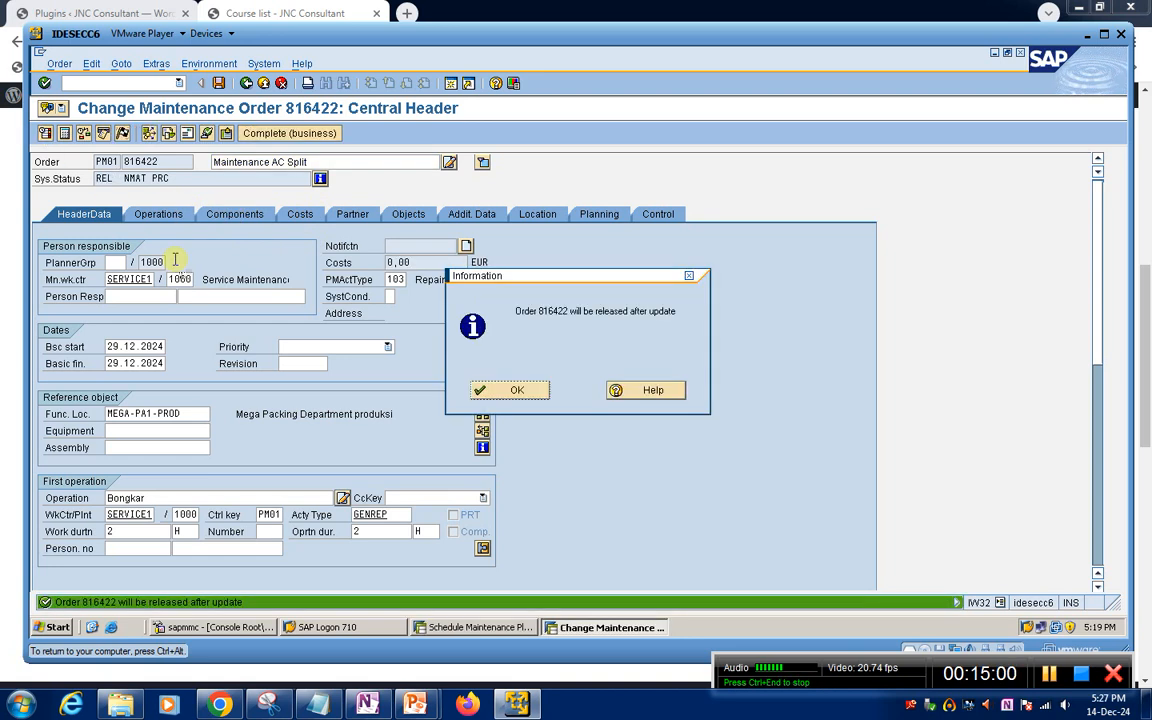
click(512, 390)
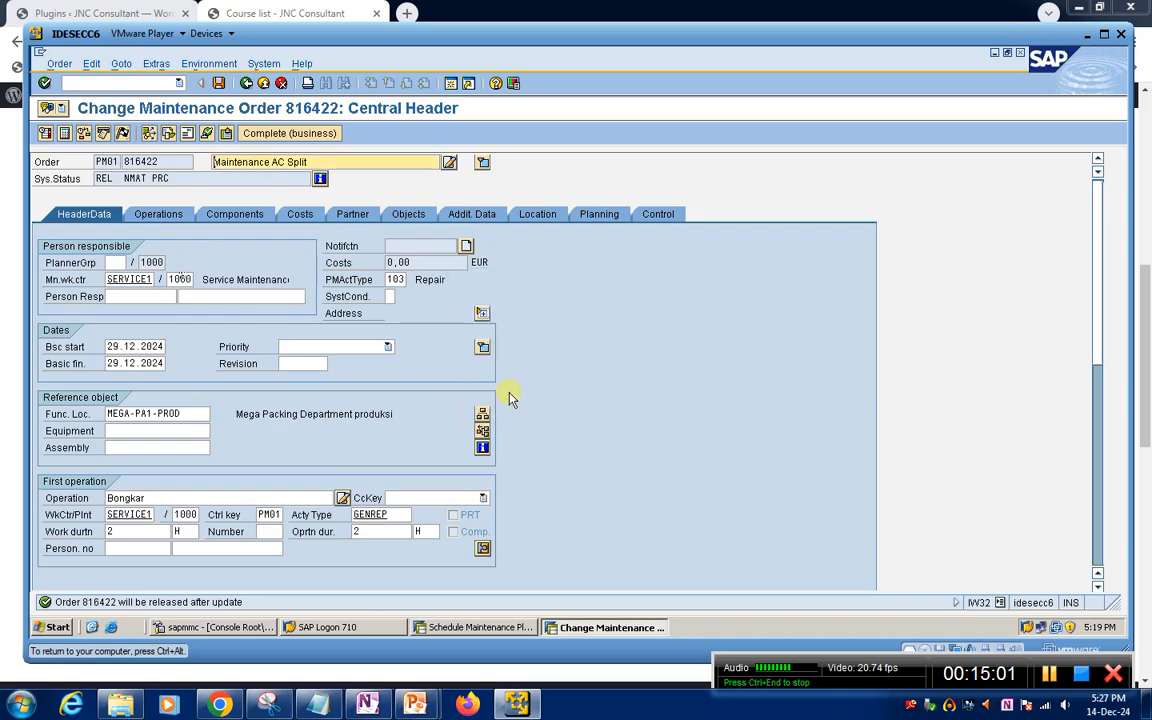
click(154, 213)
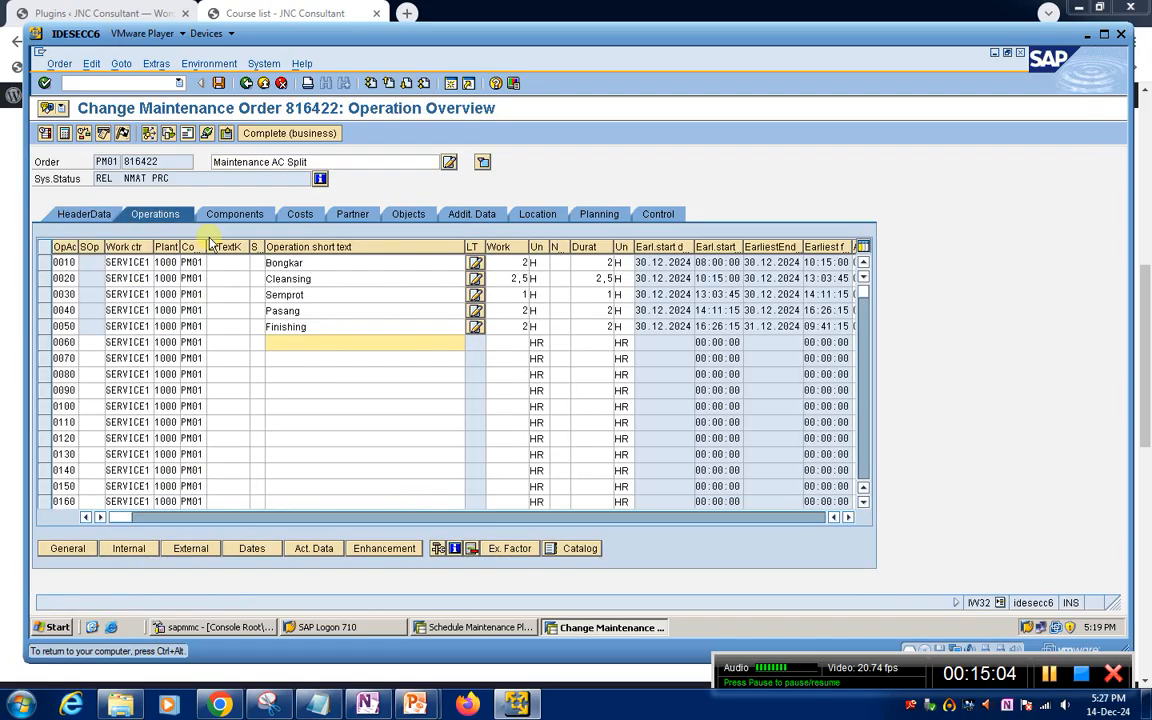
click(373, 278)
click(362, 306)
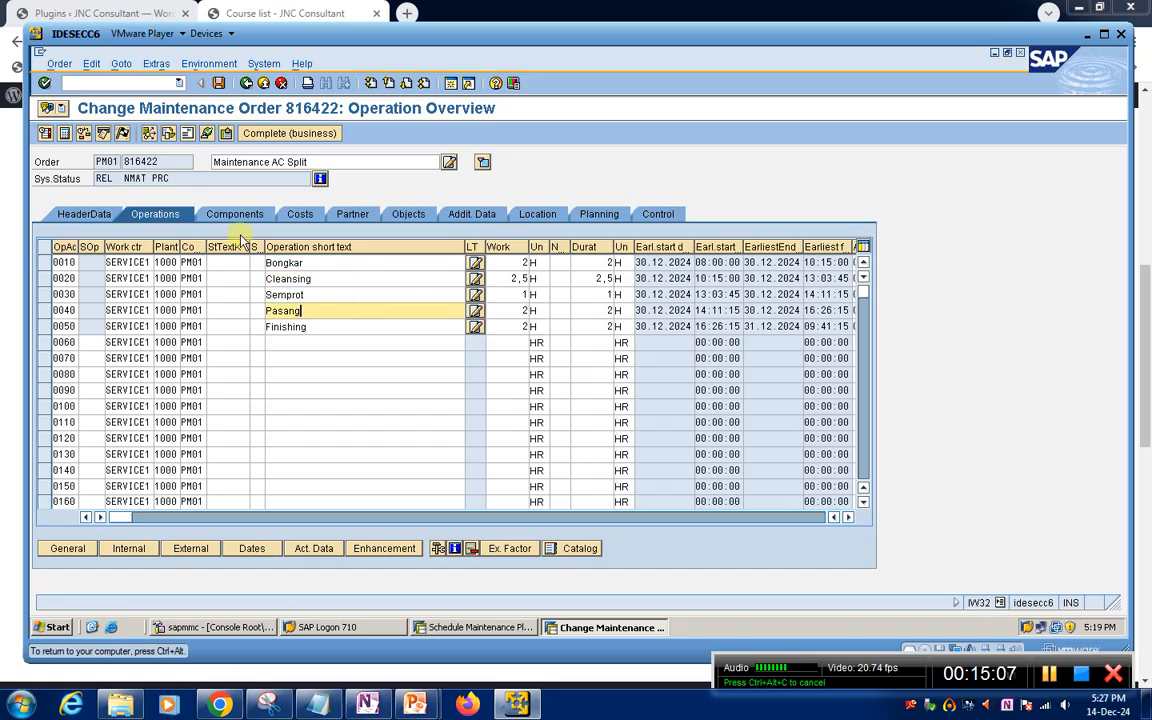
click(200, 218)
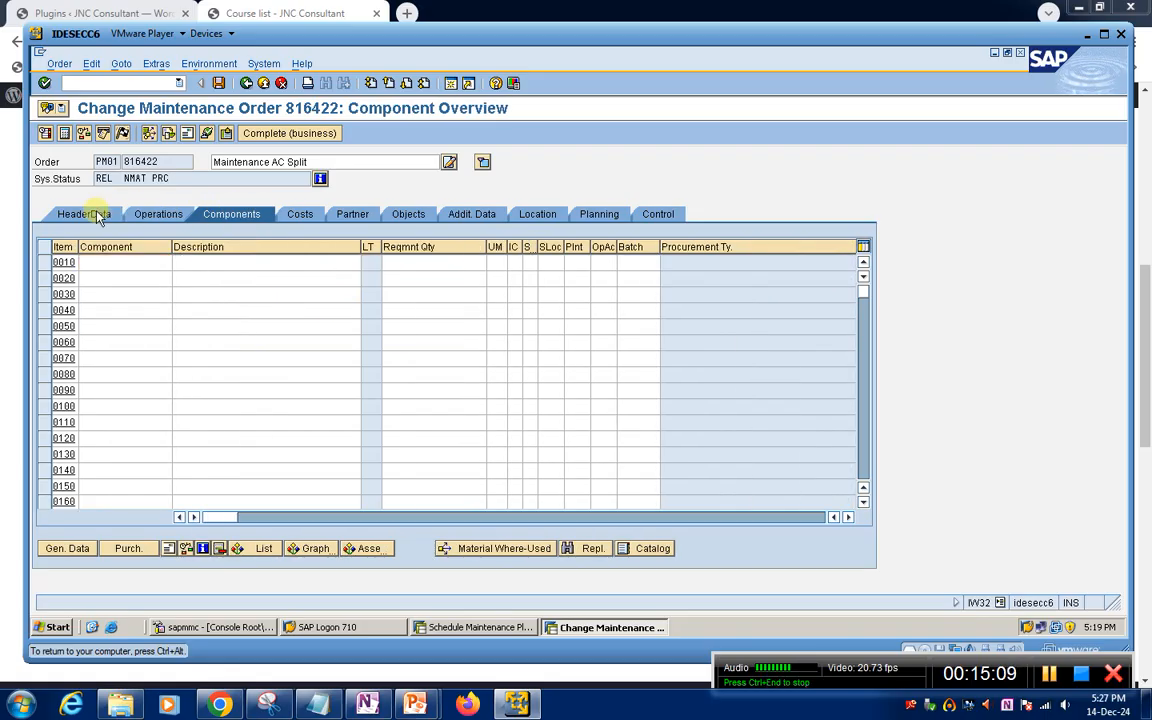
click(96, 213)
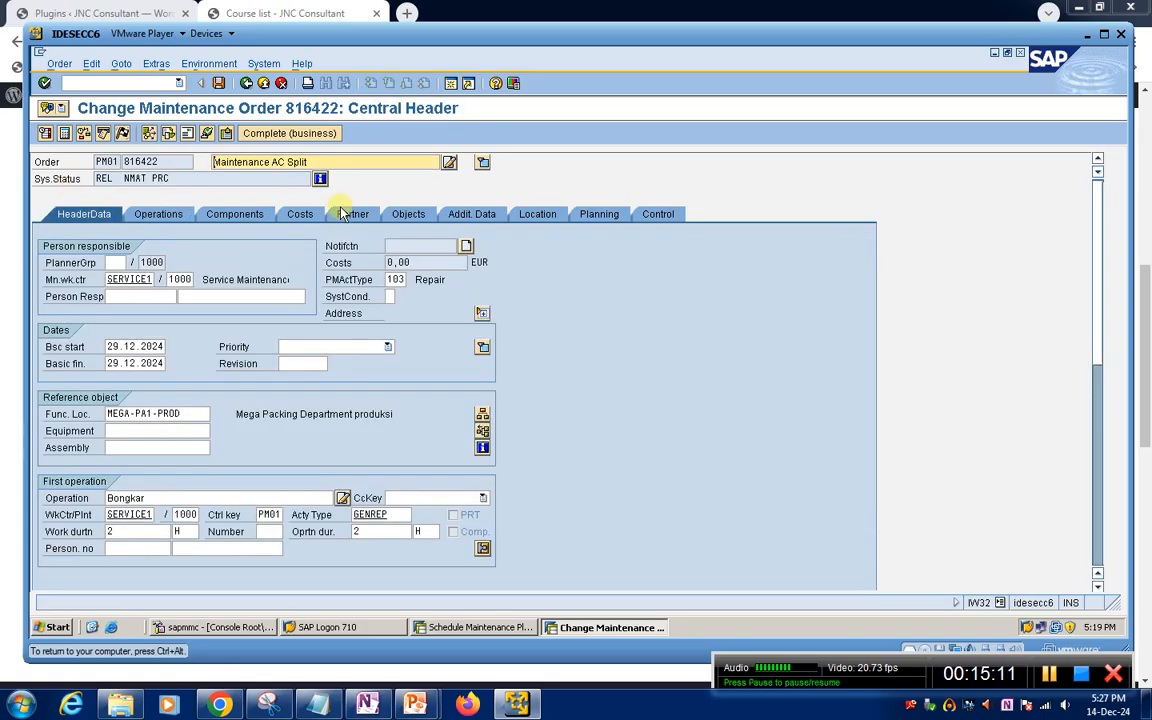
Save the released order and reopen it to check its costs, components and operations
click(221, 85)
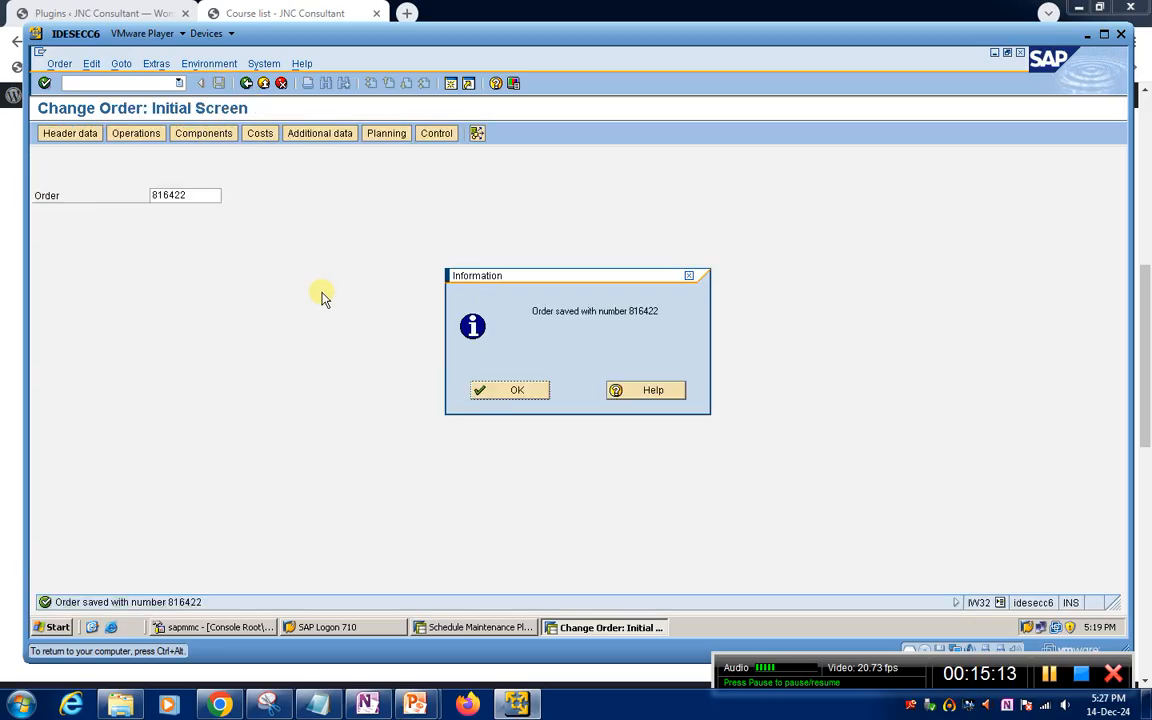
click(500, 392)
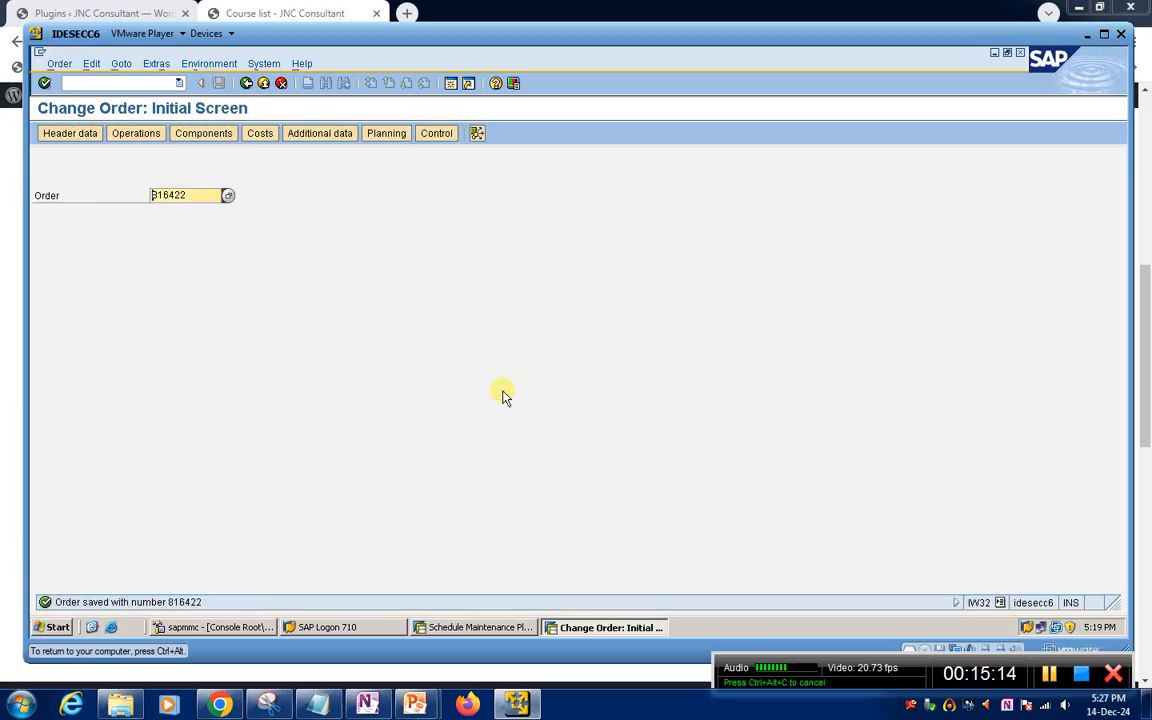
key(Return)
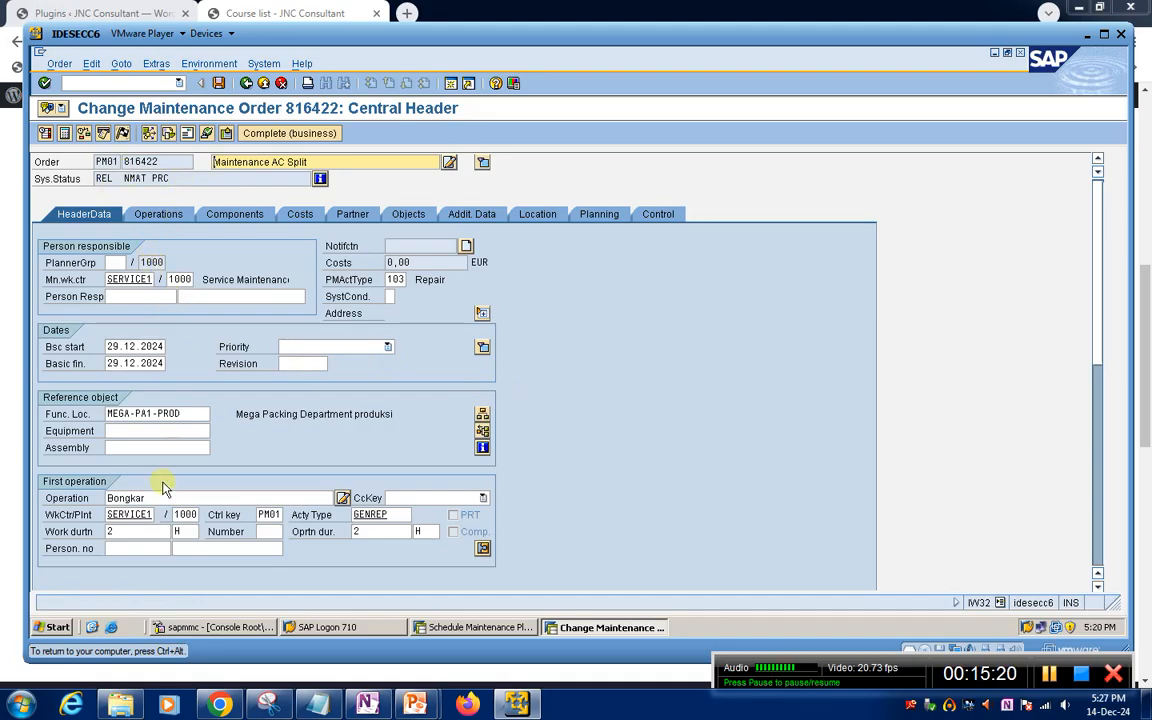
click(302, 215)
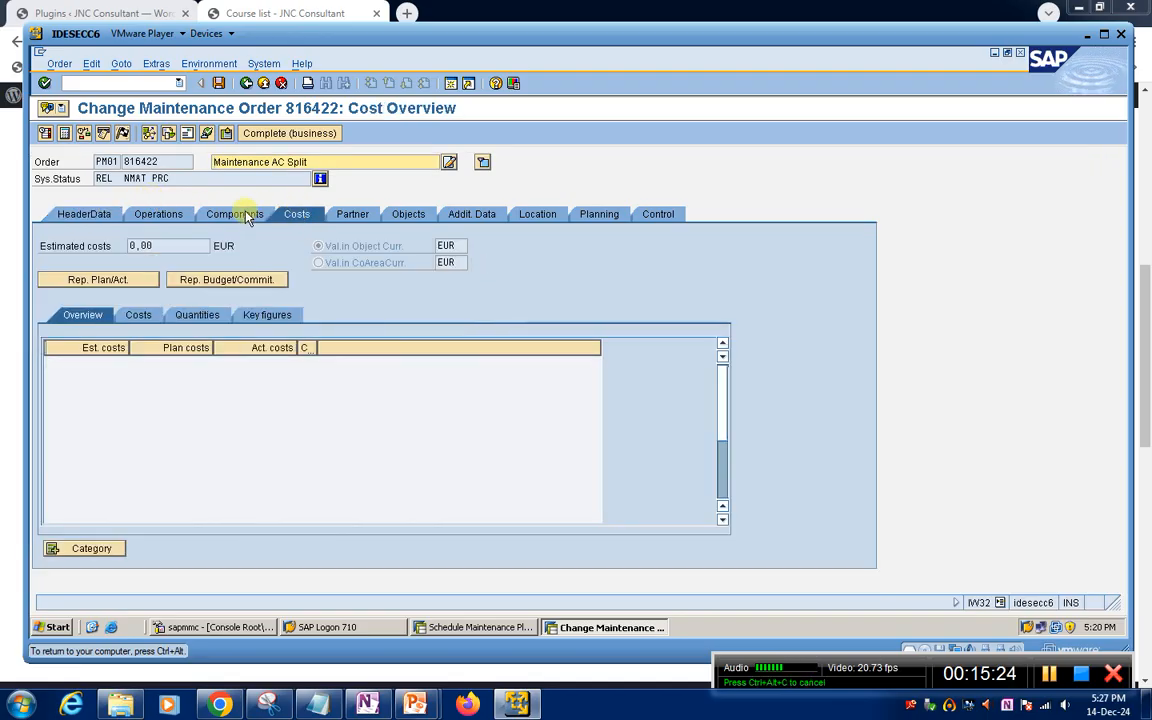
click(236, 214)
click(158, 214)
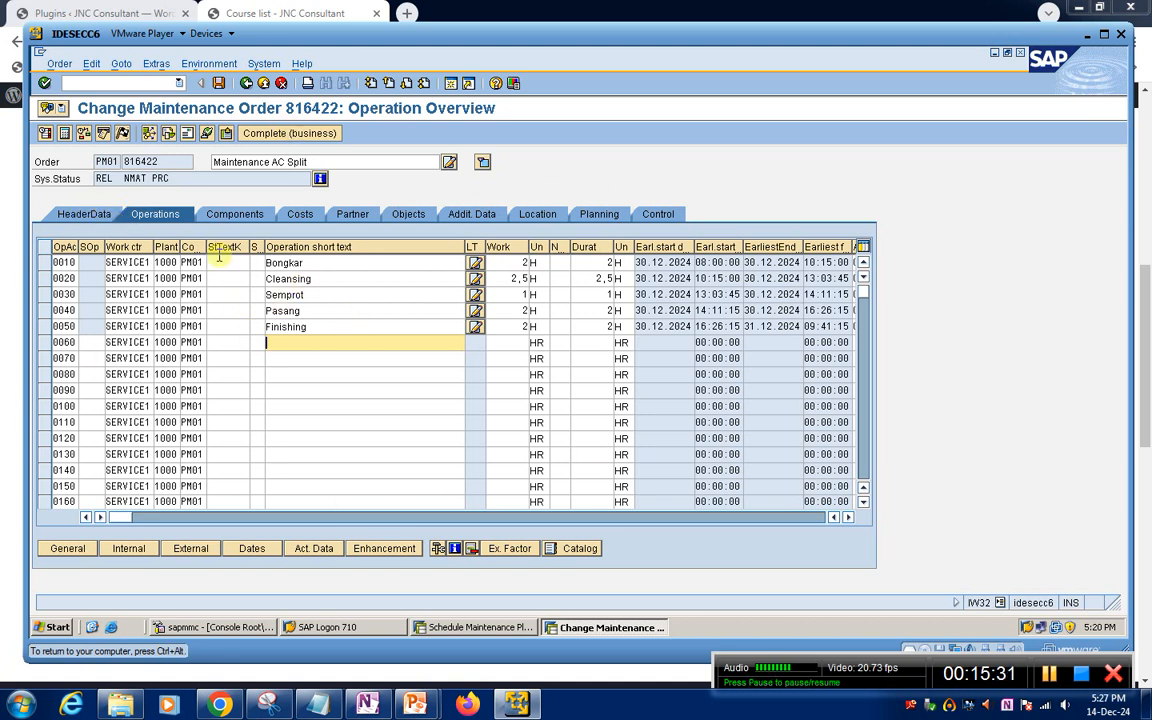
Copy the order number and open the order's operation overview in confirmation transaction IW41
double_click(150, 161)
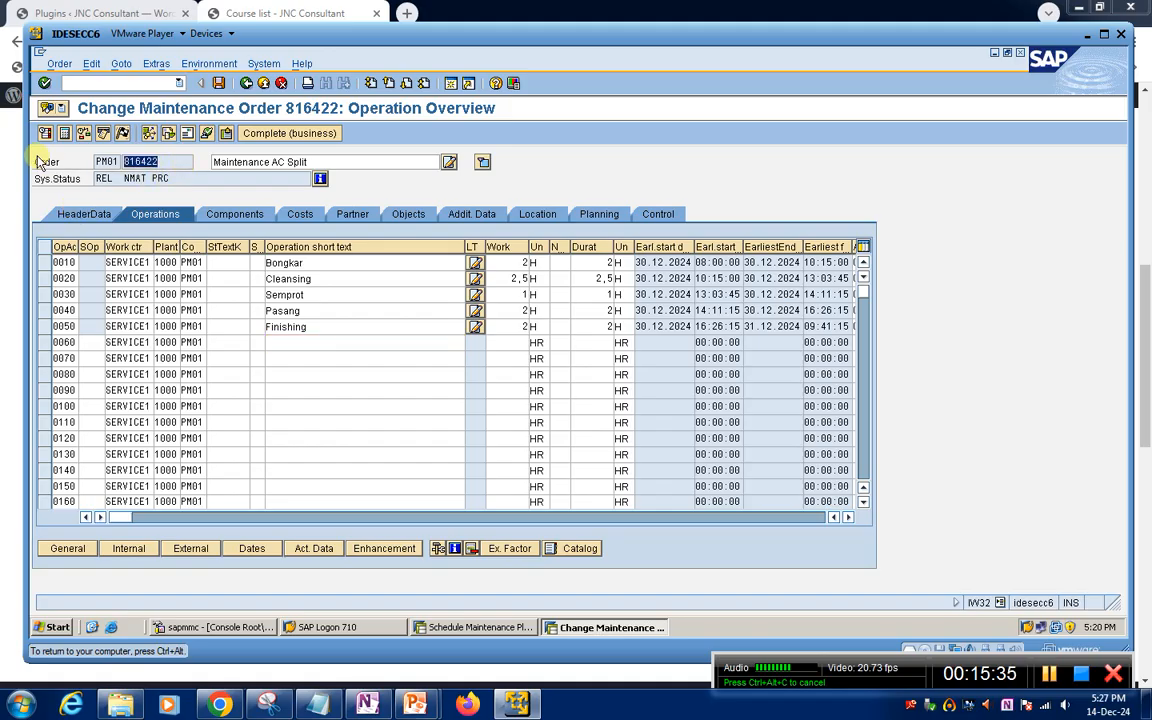
key(ctrl+c)
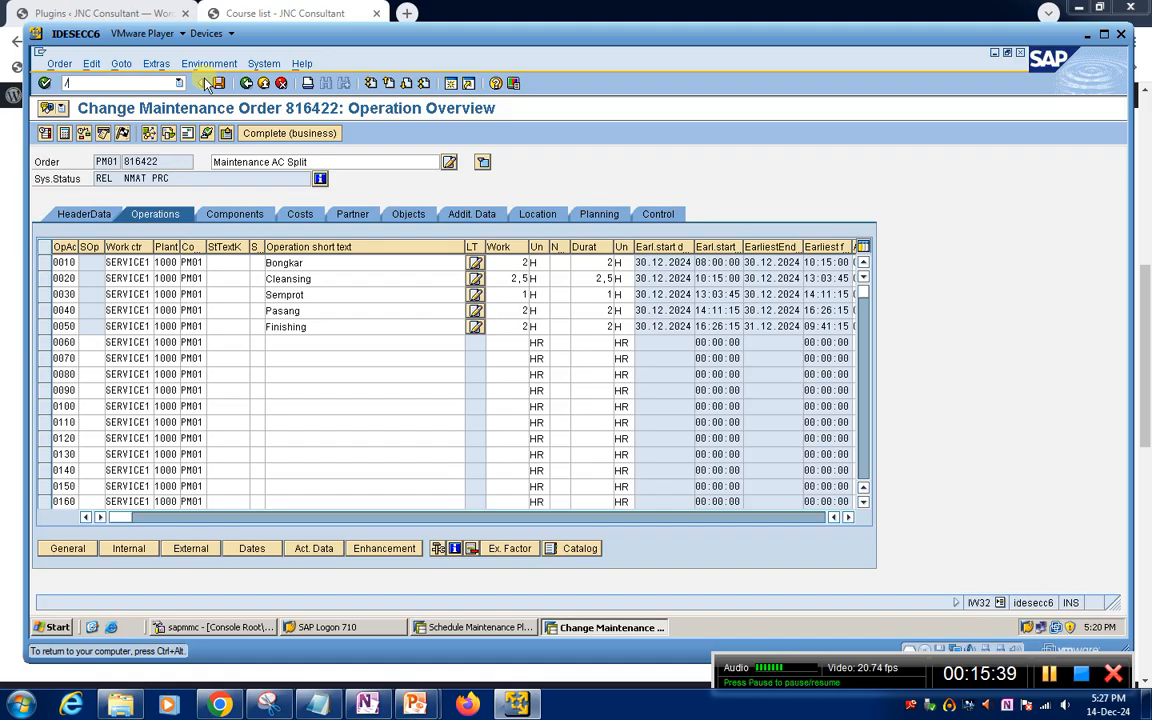
text(/niw41)
key(Return)
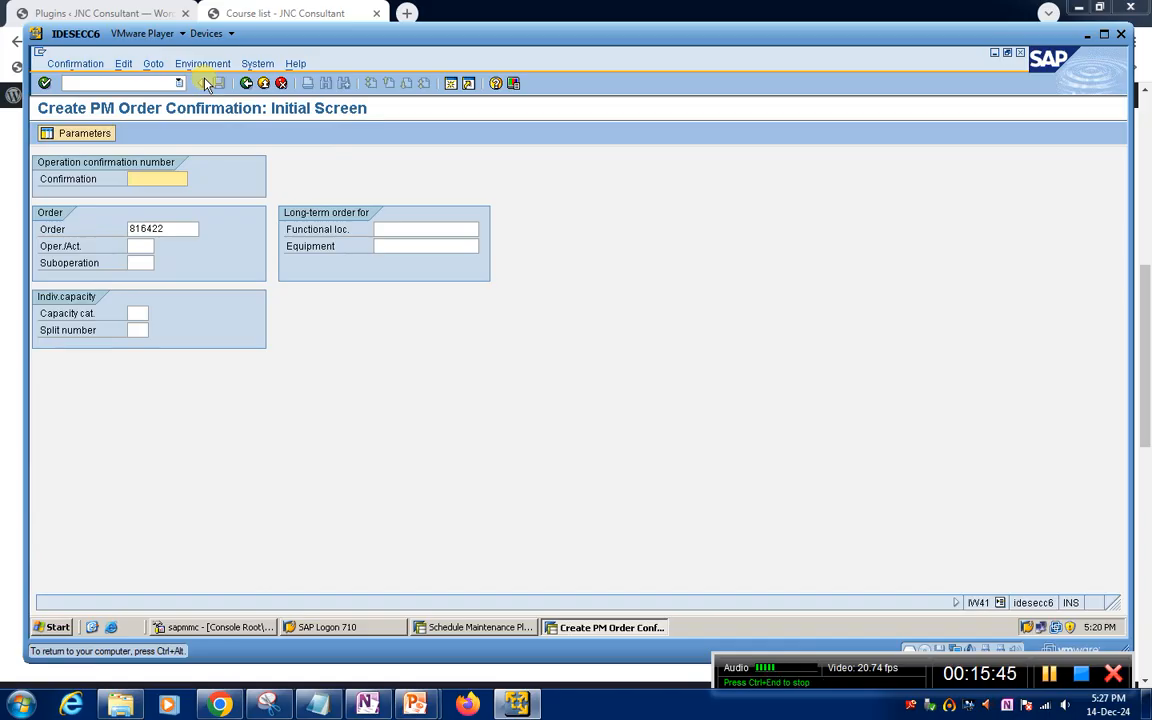
key(Return)
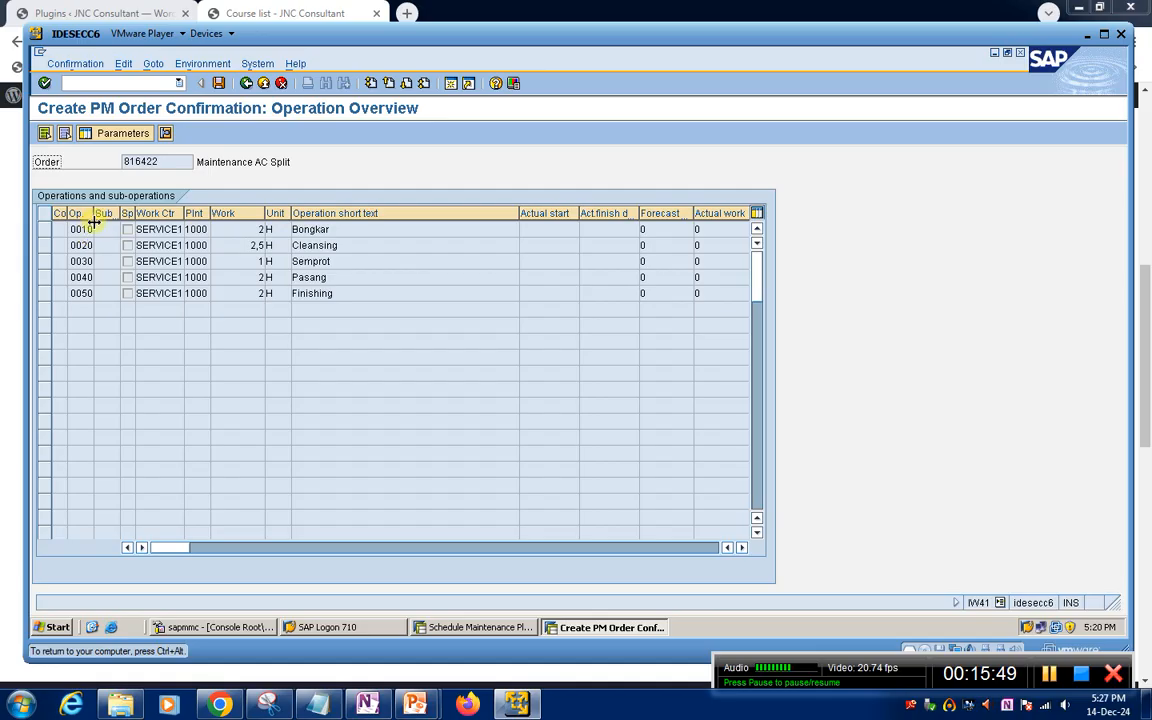
Select operations 0010 to 0050, Bongkar through Finishing, and open their actual data for confirmation
click(44, 229)
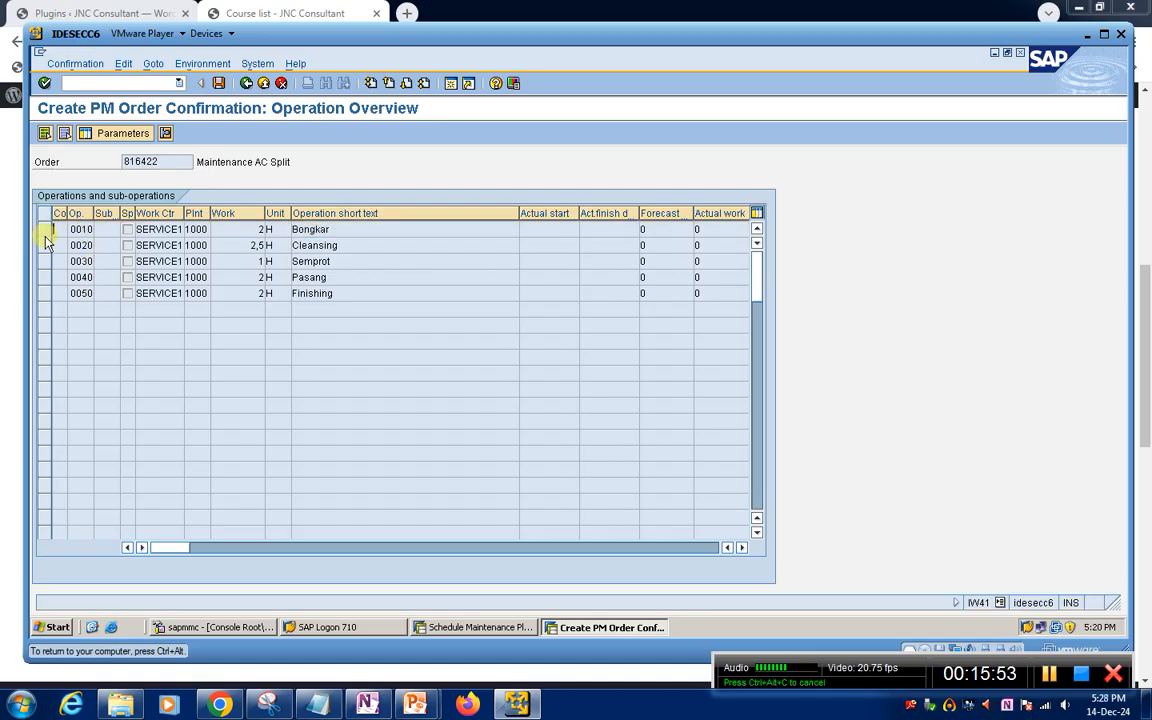
drag(44, 254, 45, 295)
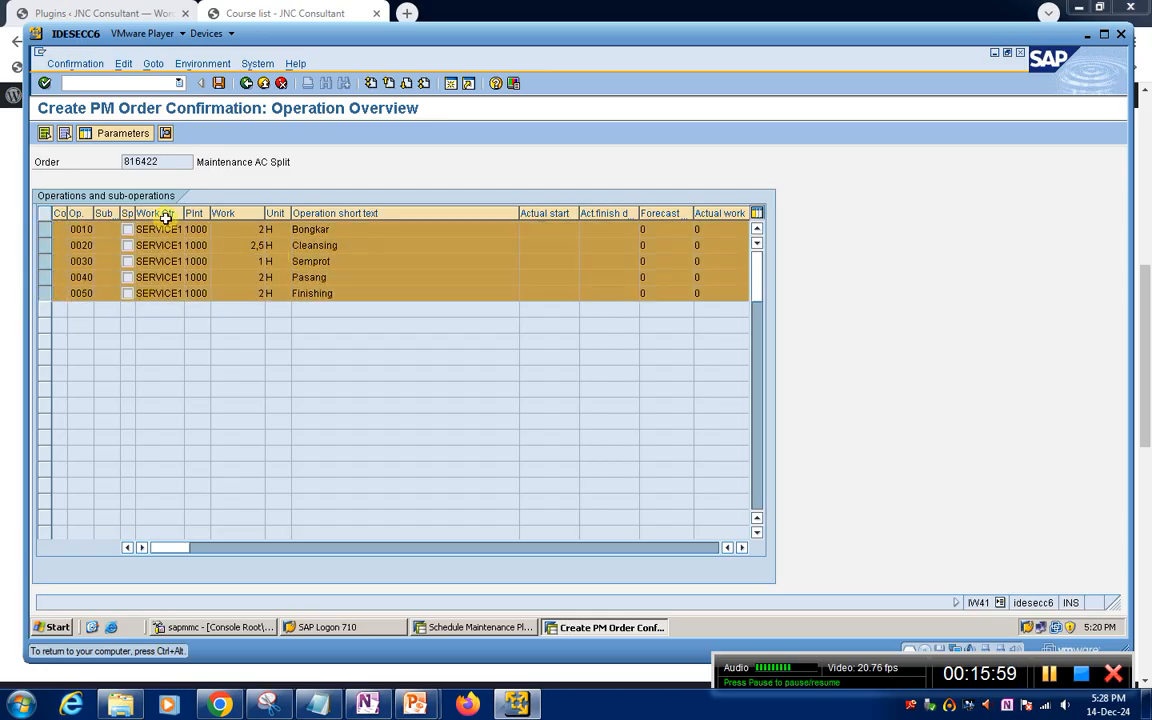
double_click(110, 232)
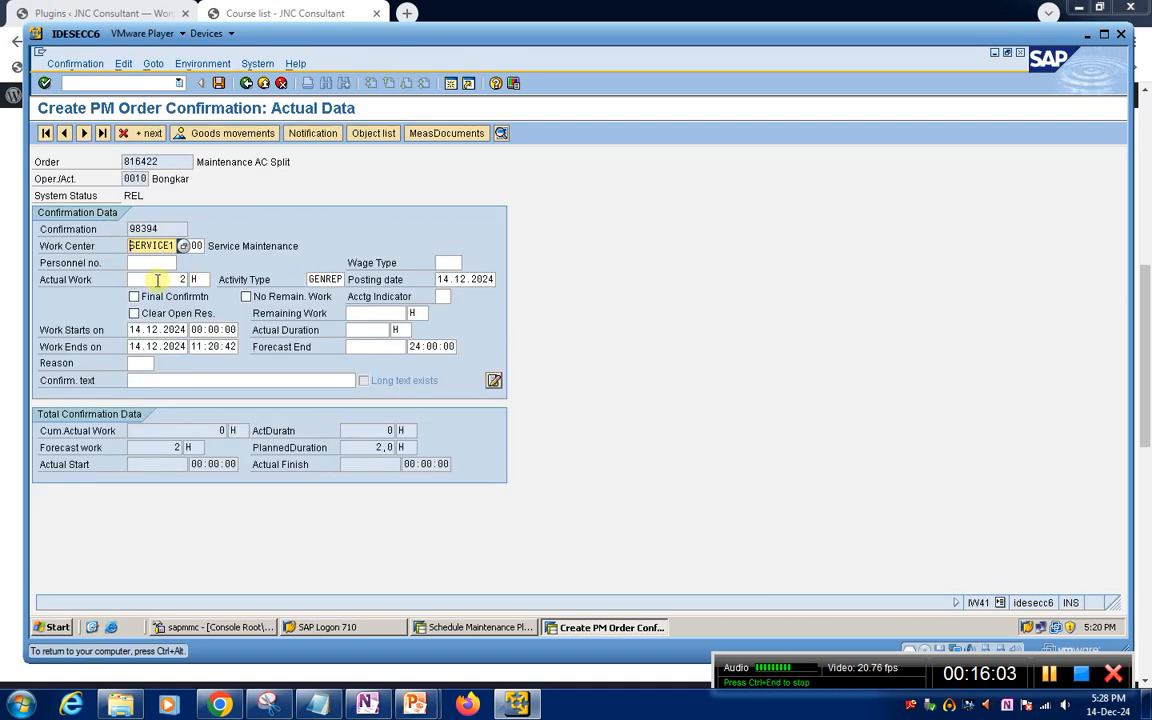
Set the actual duration of operation 0010 Bongkar to 2 H and advance to the next operation, accepting the posting-date warnings
click(363, 330)
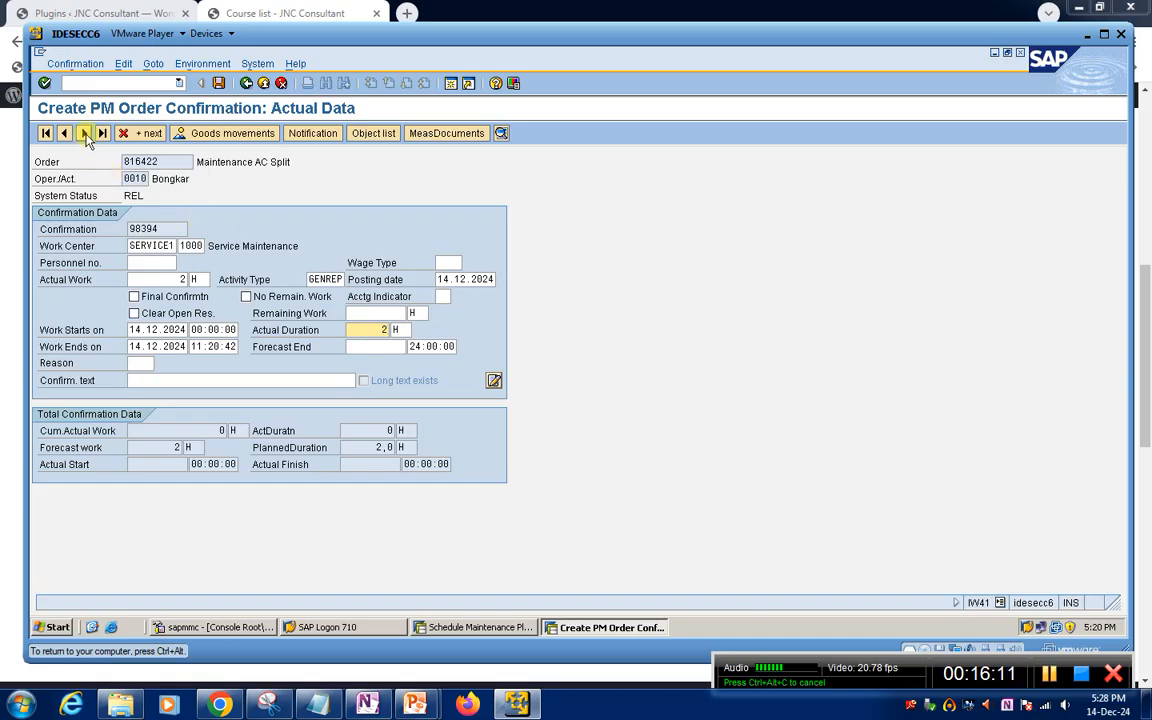
click(85, 134)
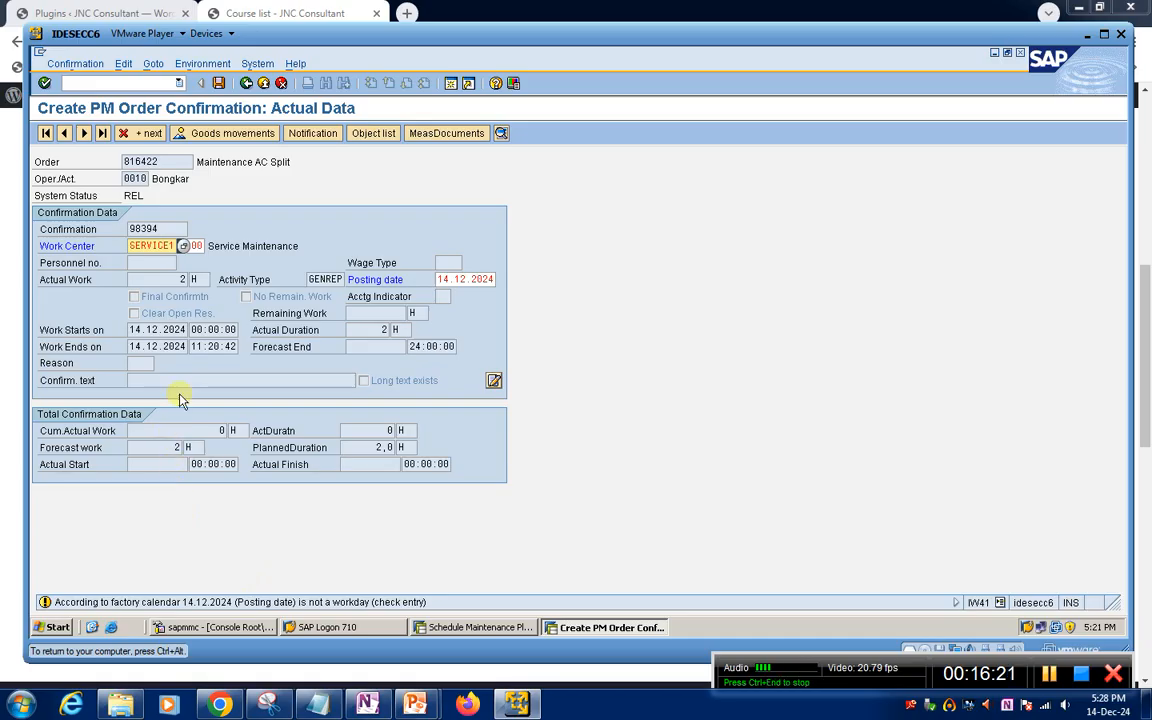
key(Return)
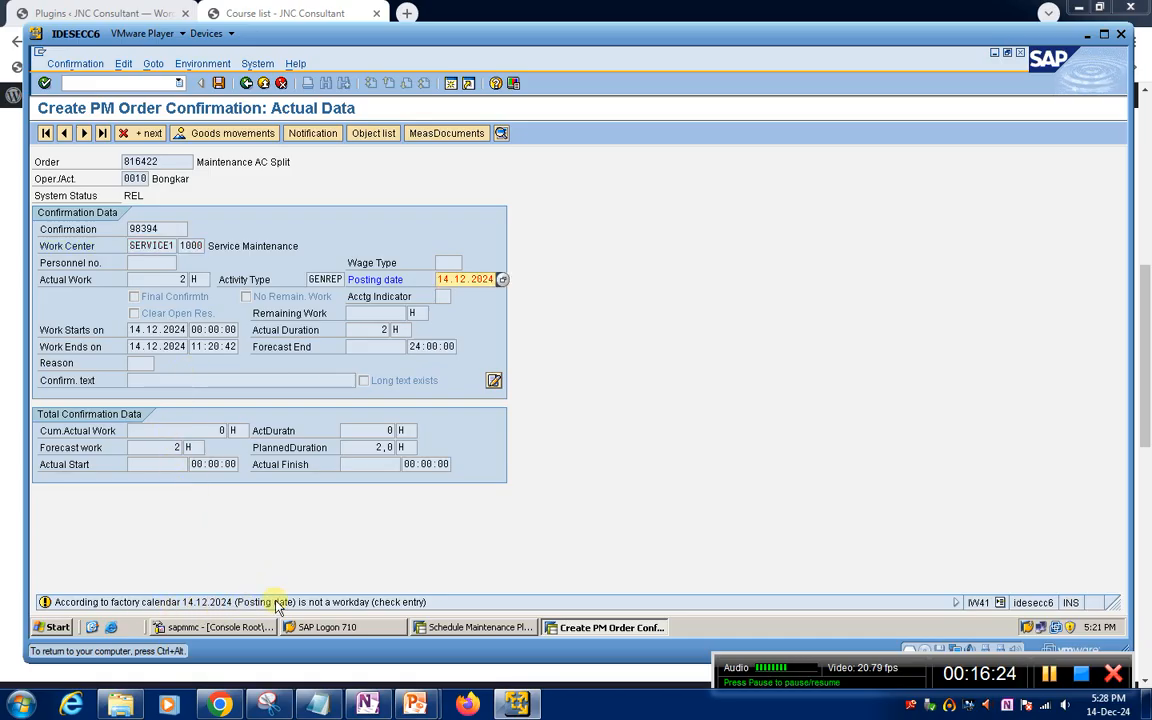
key(Return)
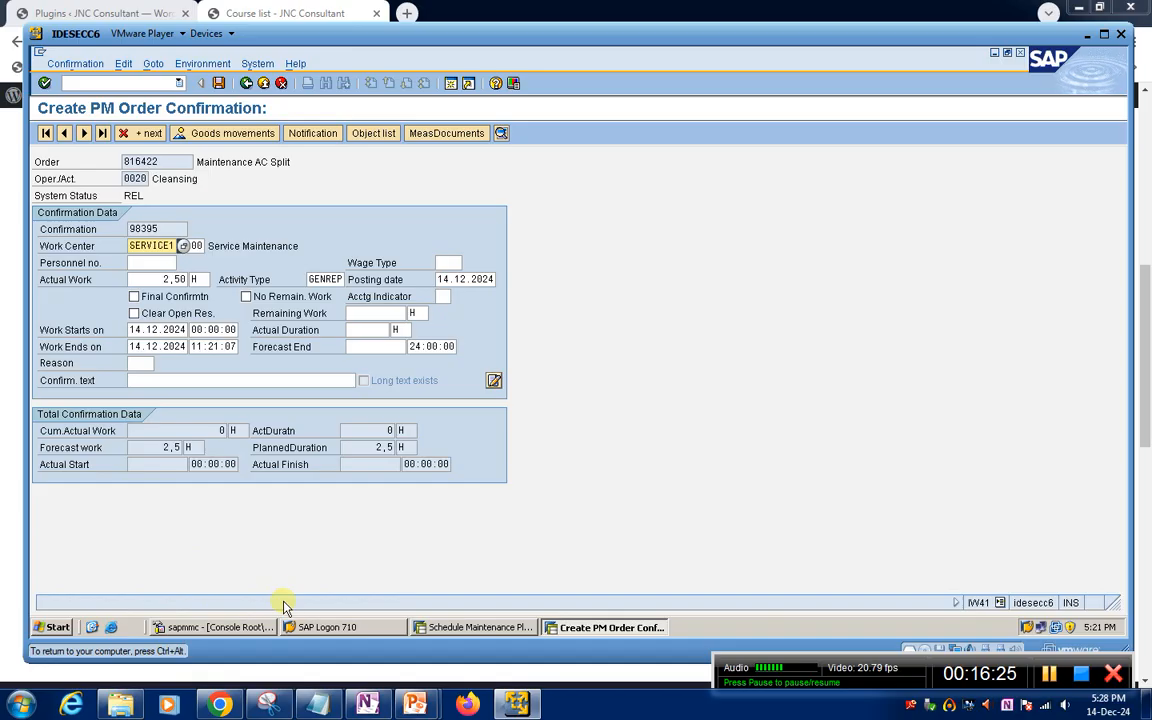
Set the actual duration of operation 0020 Cleansing to 3 H and advance to operation 0030, accepting the posting-date warnings
click(373, 329)
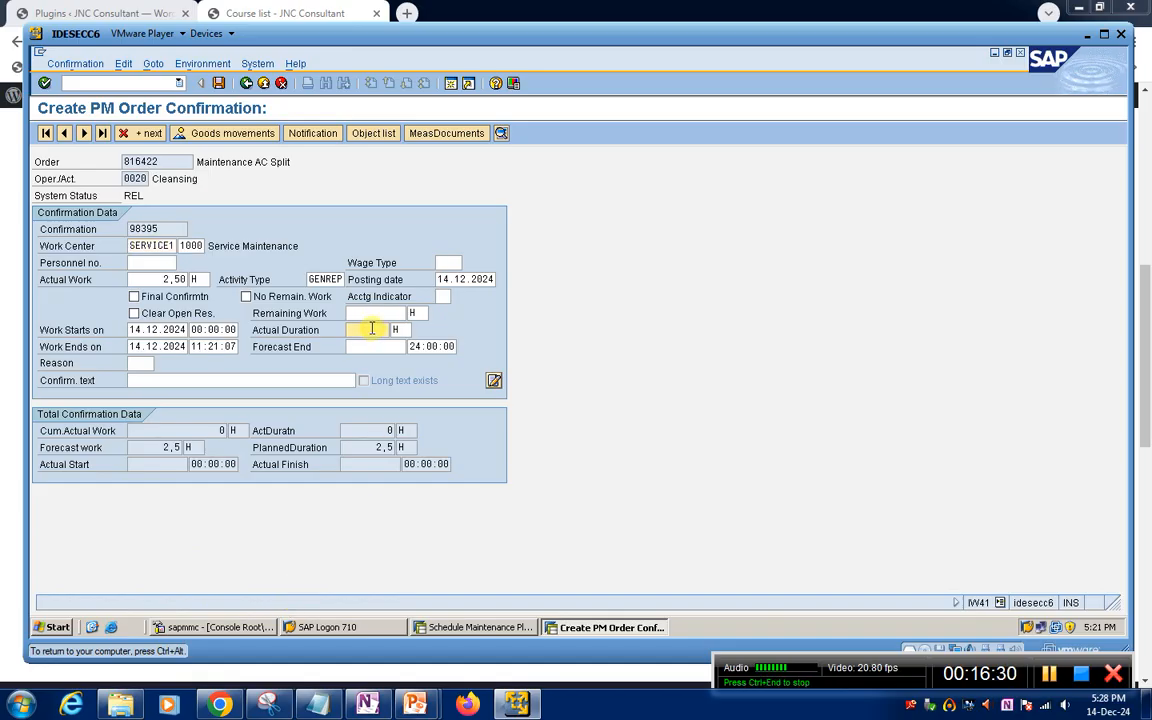
text(3)
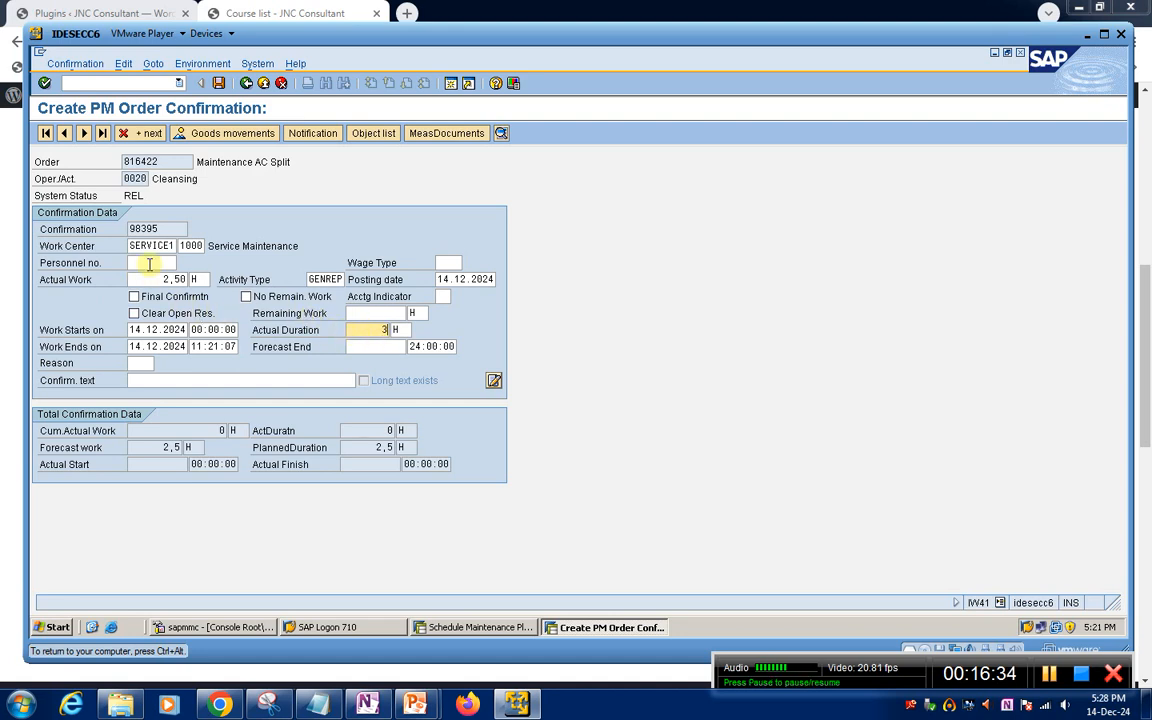
click(85, 134)
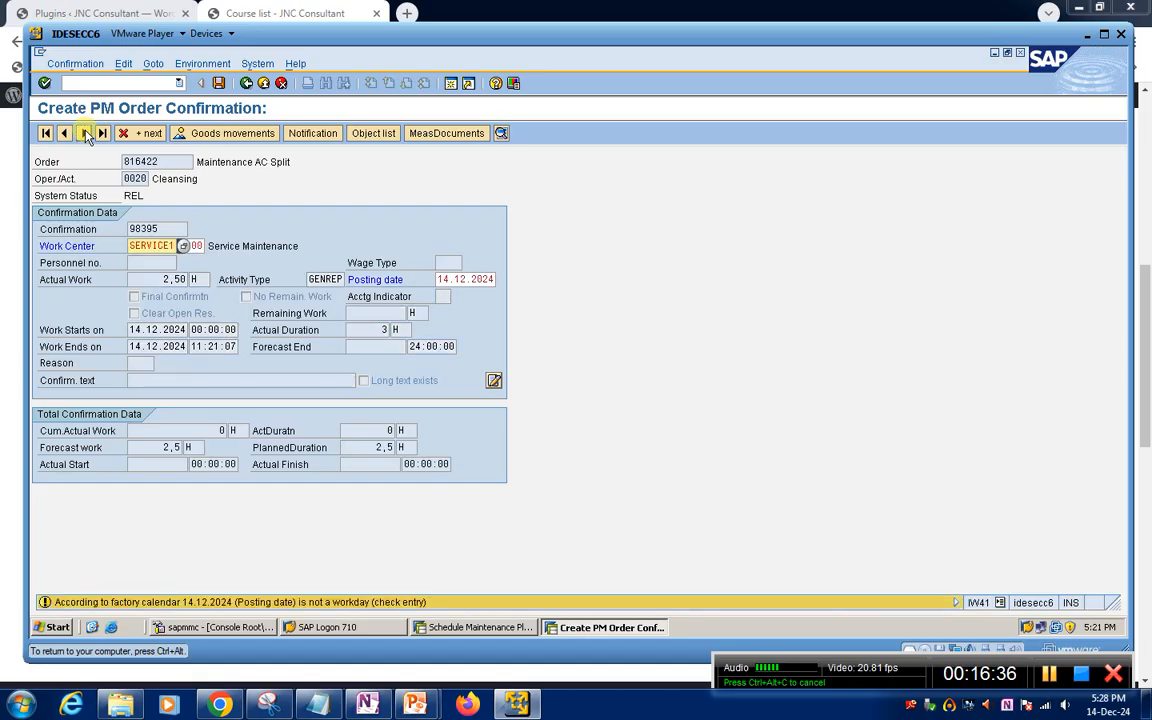
click(85, 134)
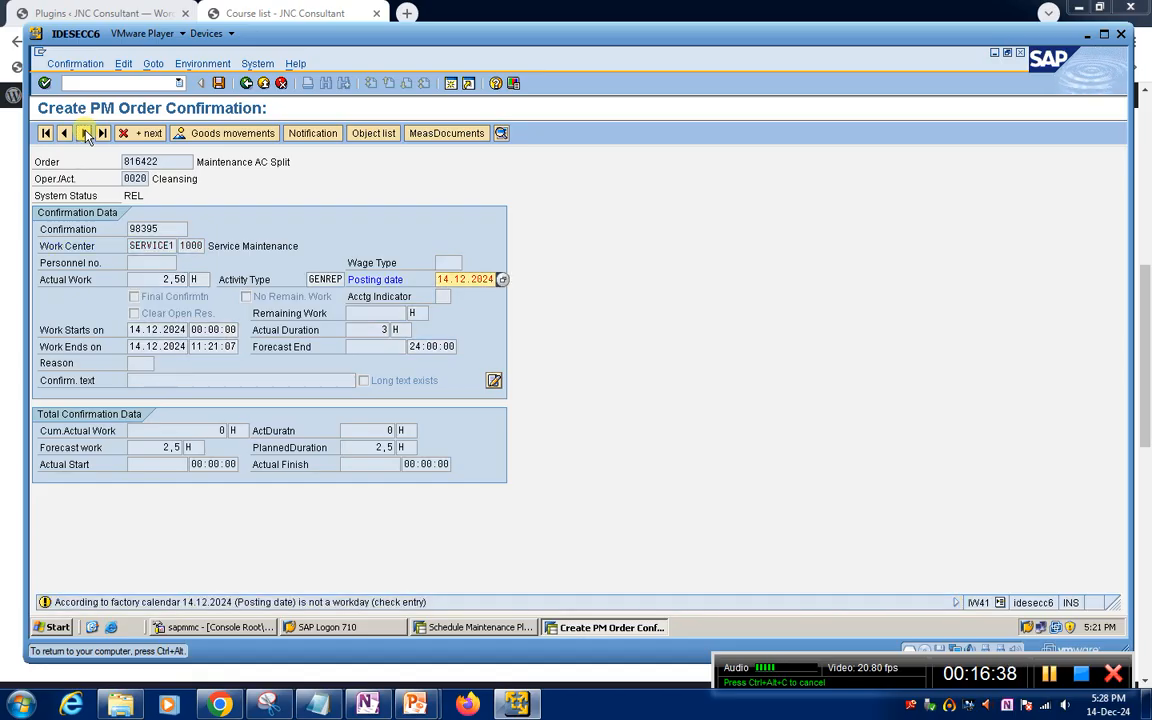
click(85, 134)
Set the actual duration of operation 0030 Semprot to 2 H and advance to operation 0040
click(379, 331)
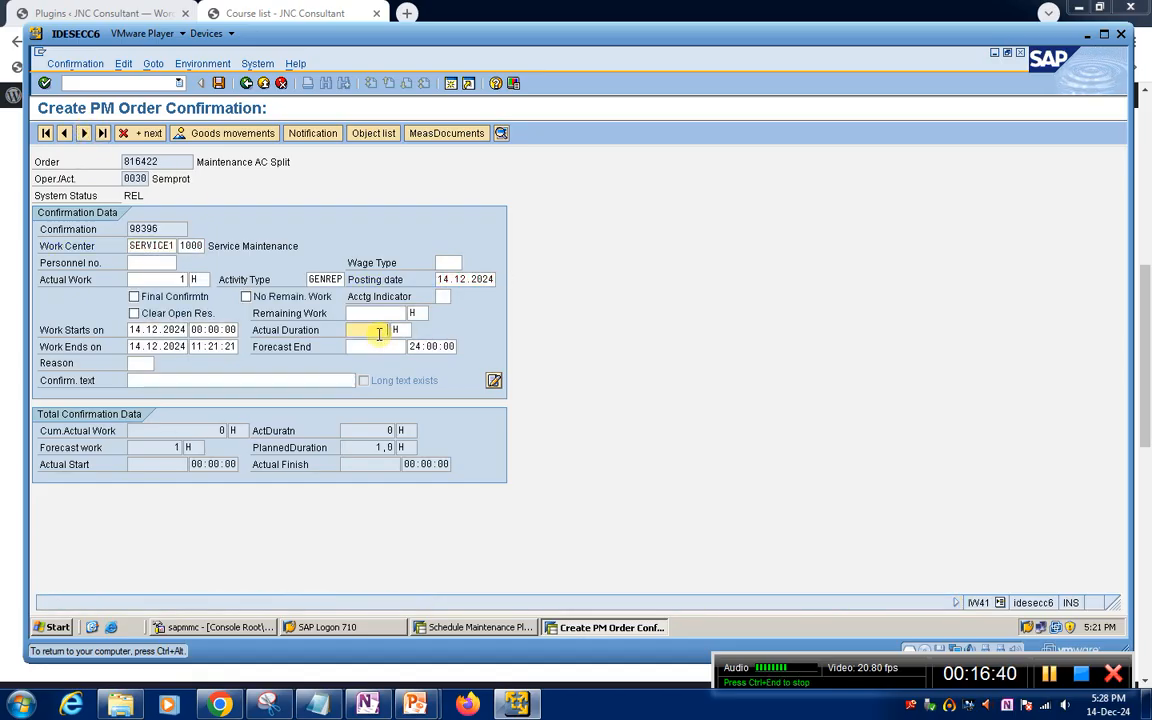
text(2)
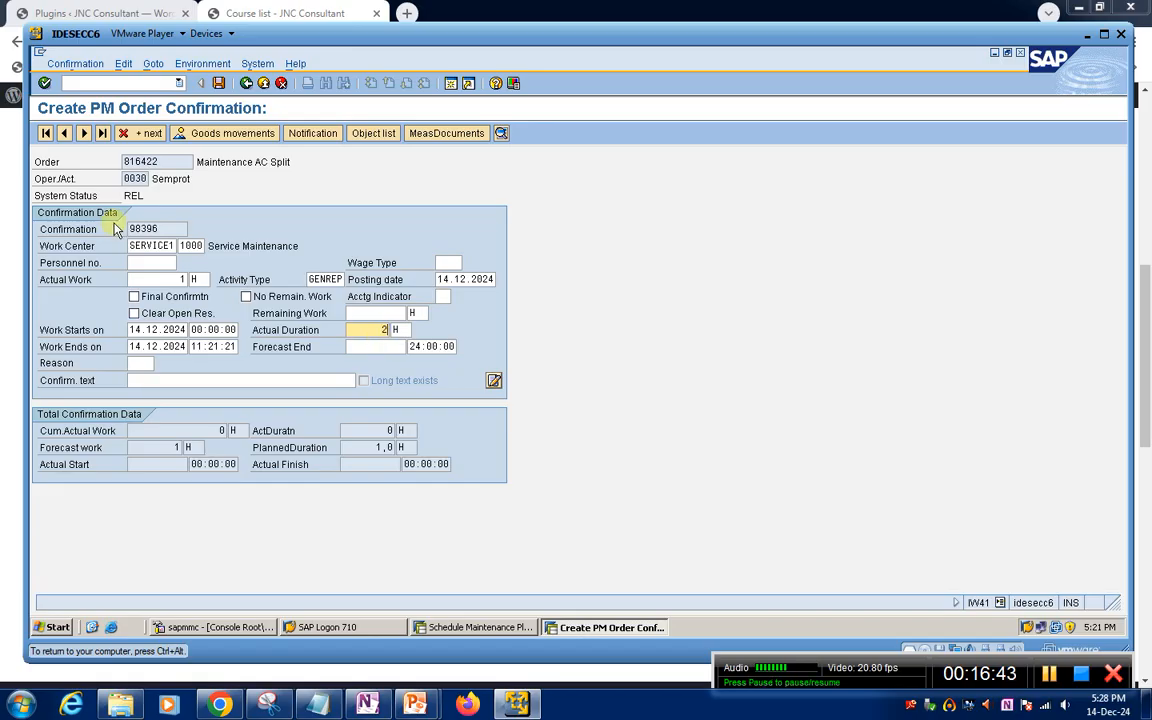
click(86, 134)
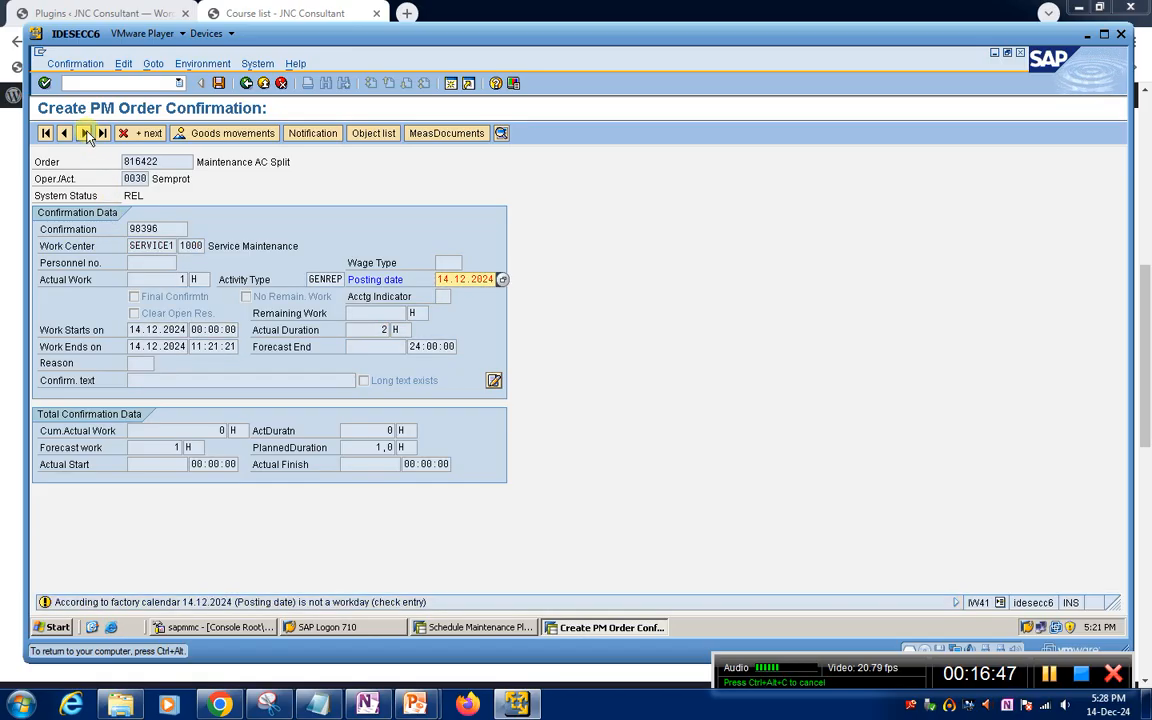
click(86, 134)
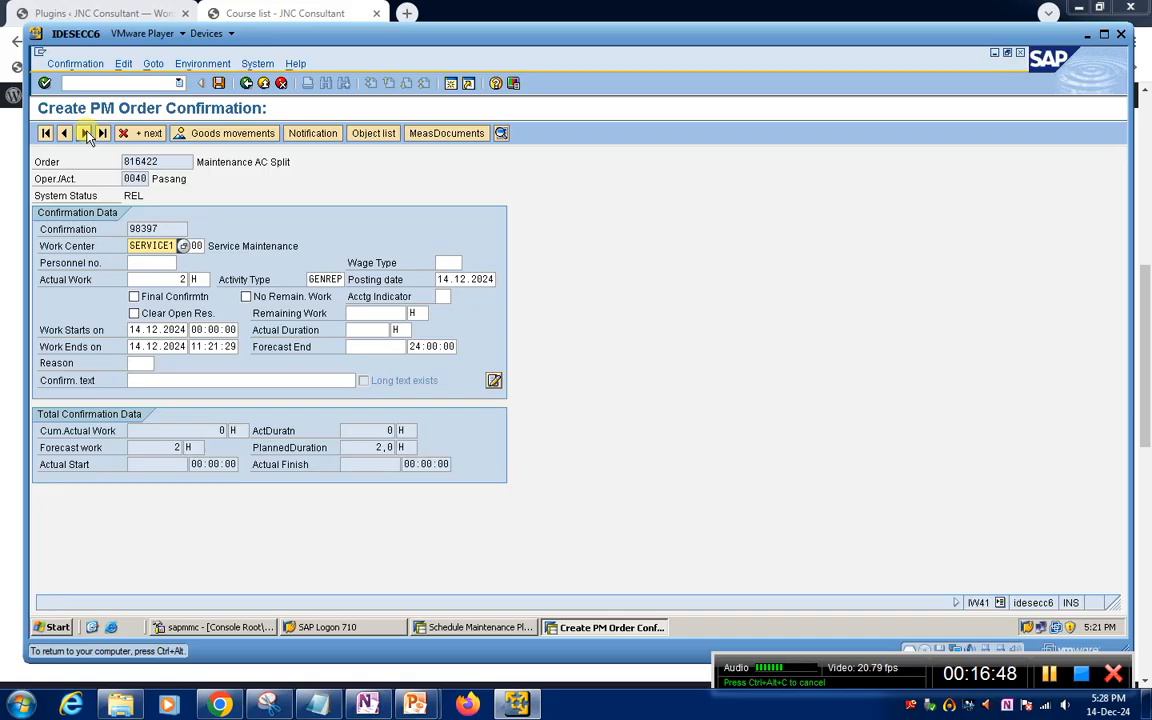
Set the actual duration of operation 0040 Pasang to 3 H and advance to operation 0050
click(364, 329)
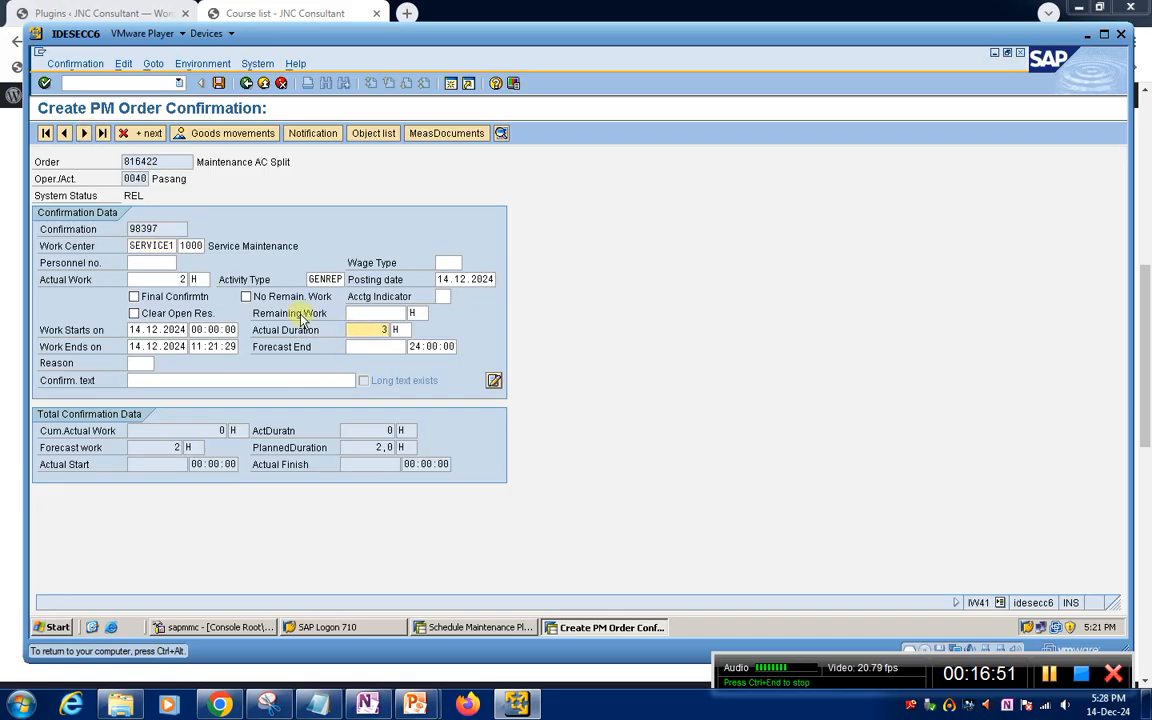
click(84, 133)
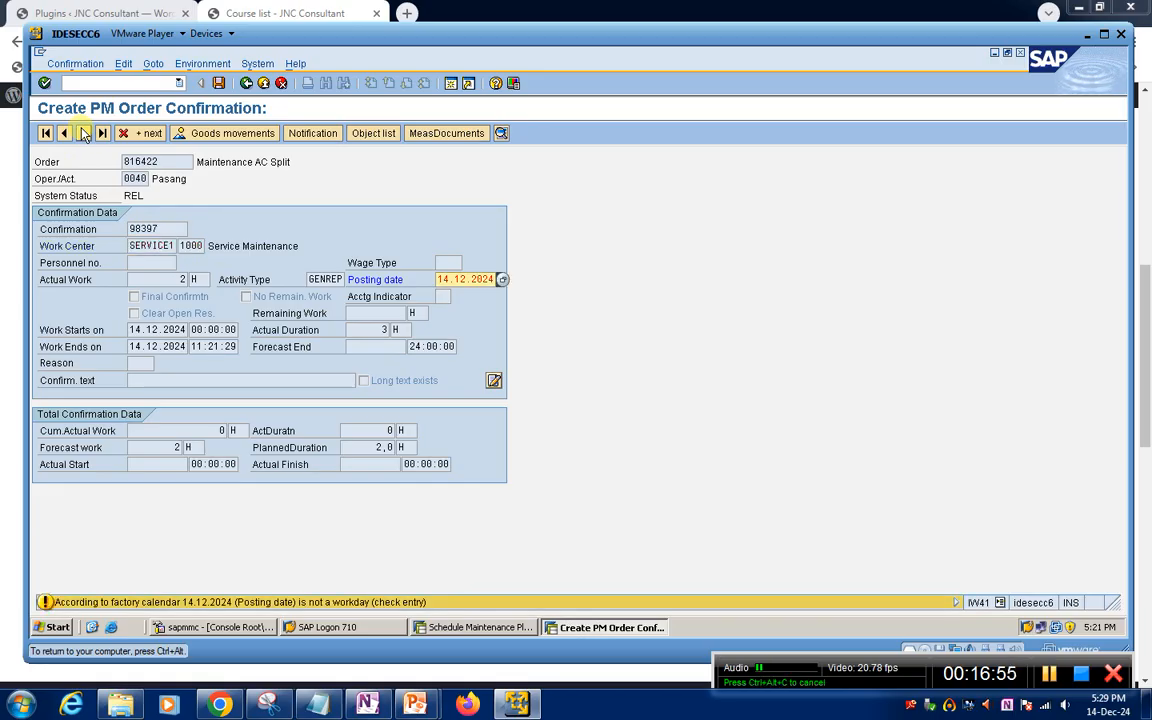
click(84, 133)
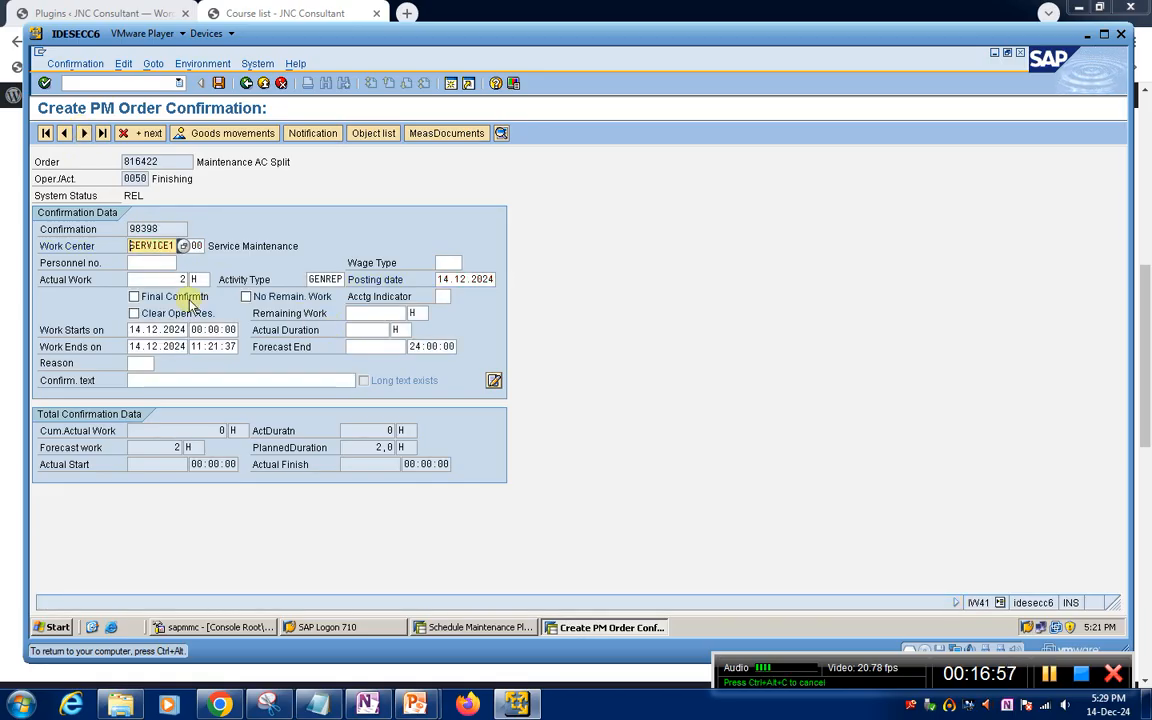
Set the actual duration of operation 0050 Finishing to 3 H and accept the entry
click(368, 328)
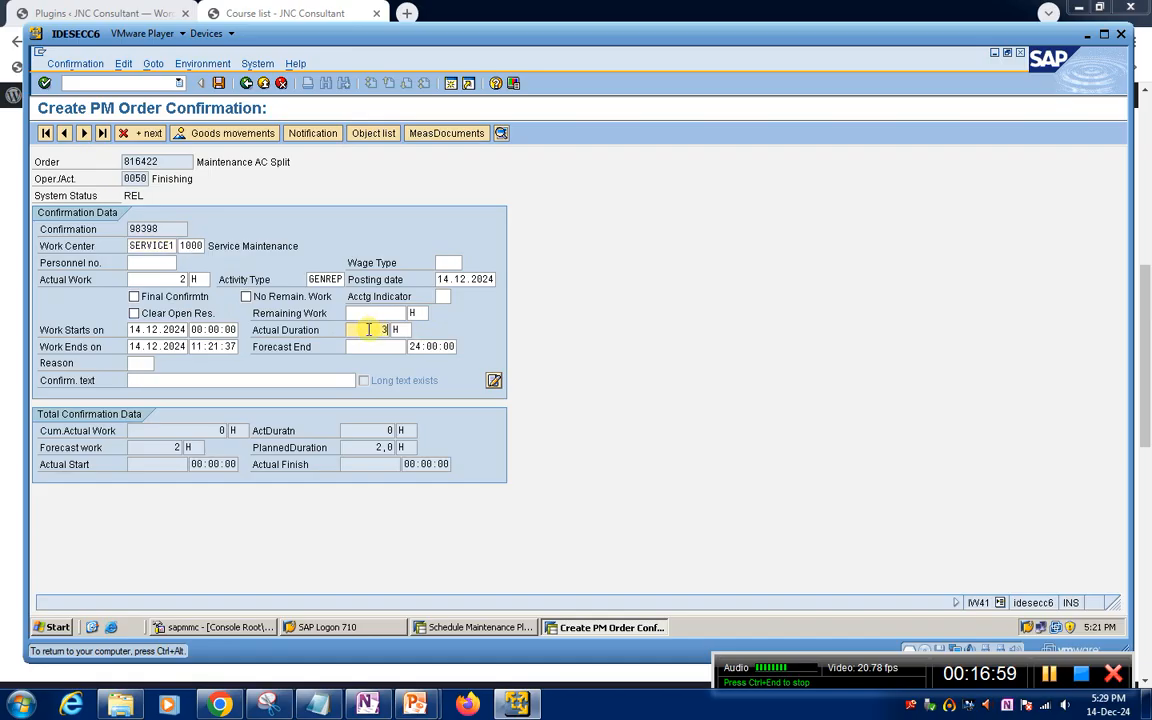
key(Return)
key(Return)
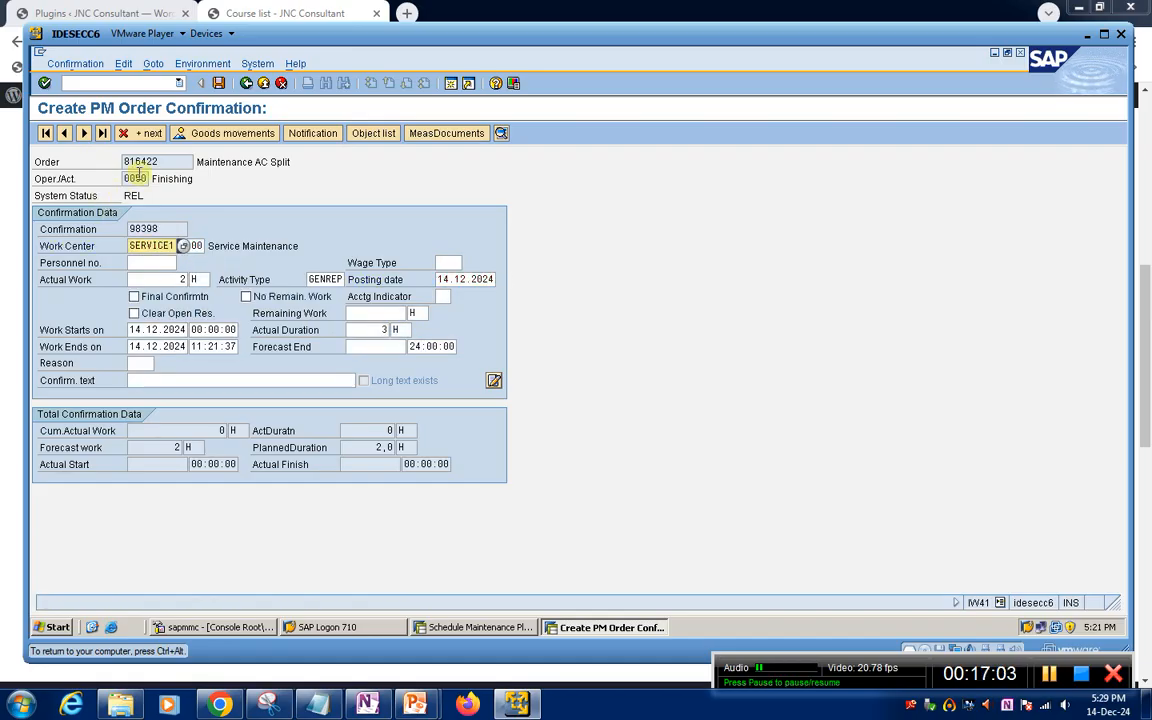
Save the order's confirmations, viewing the actual cost calculation error log and choosing to save despite the error
click(85, 134)
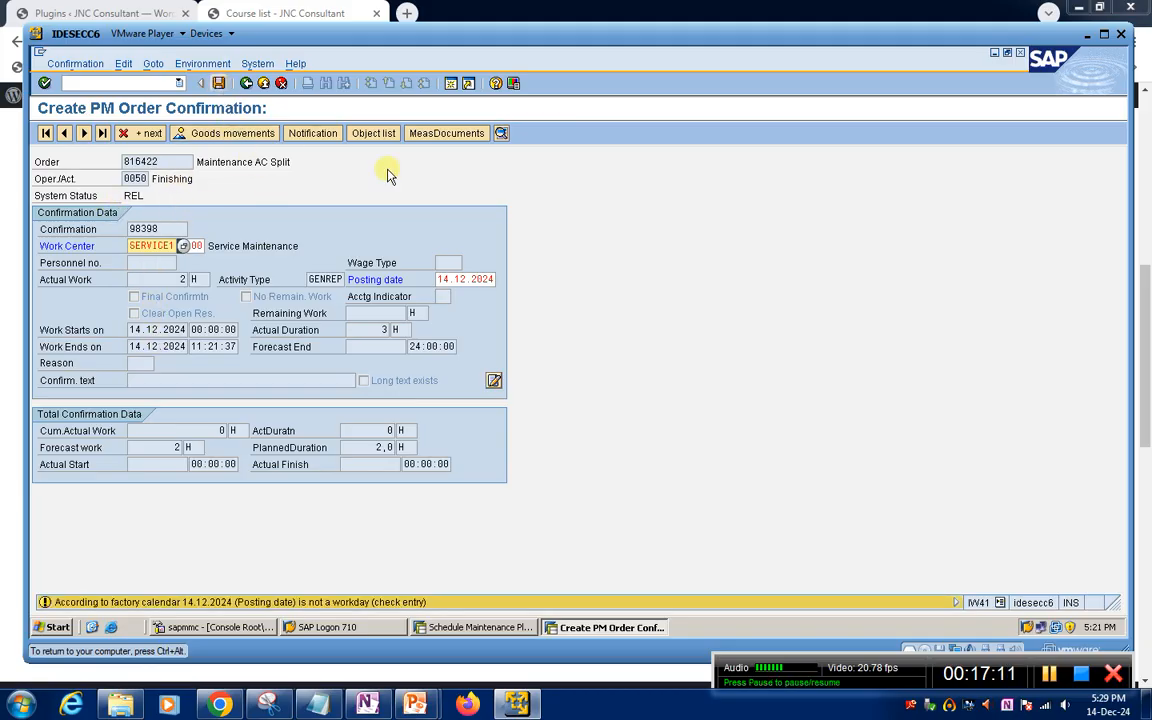
key(Return)
key(Return)
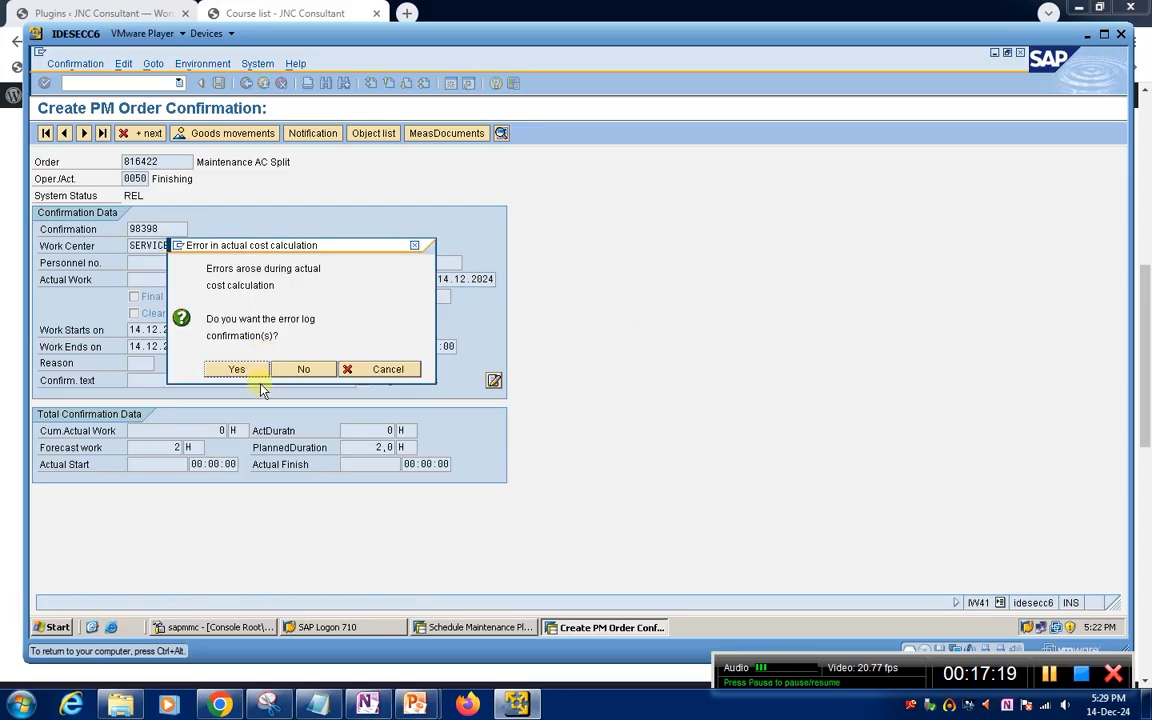
click(250, 370)
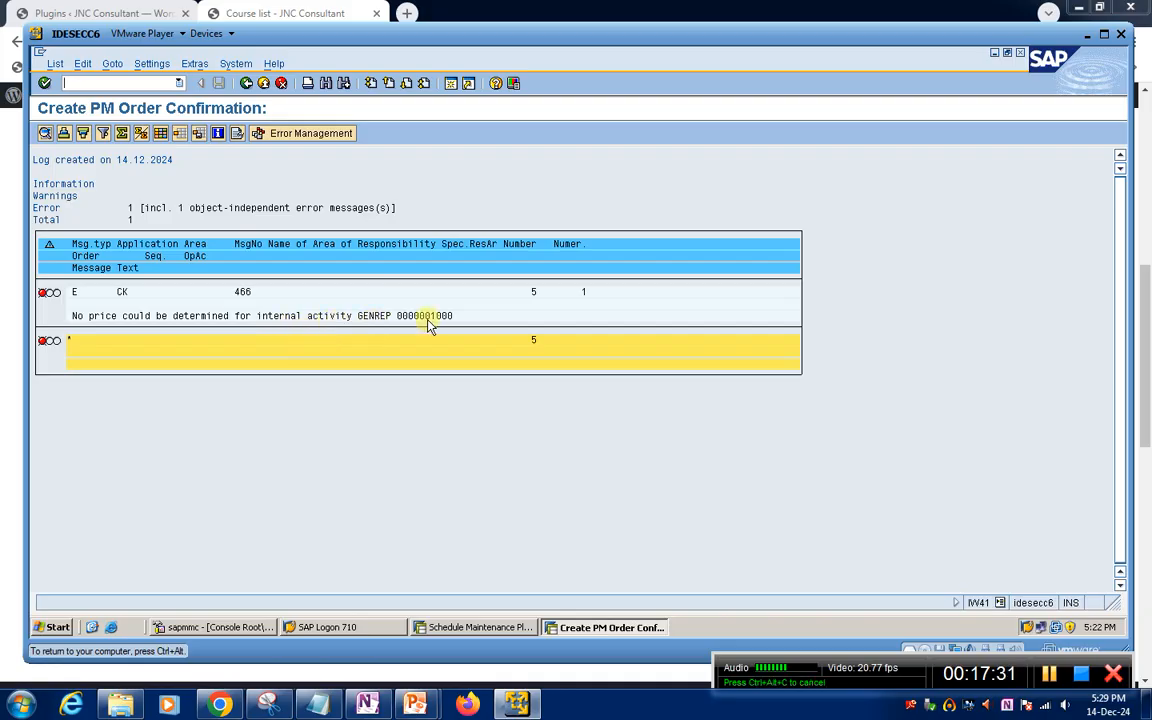
click(246, 84)
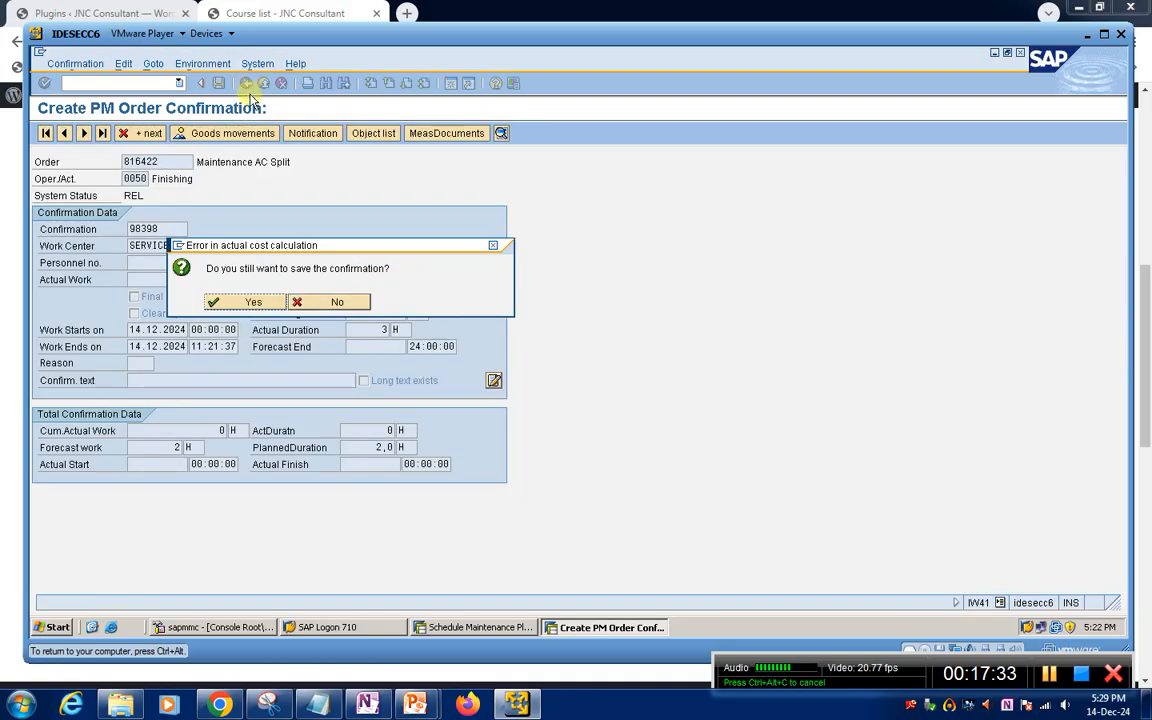
click(250, 301)
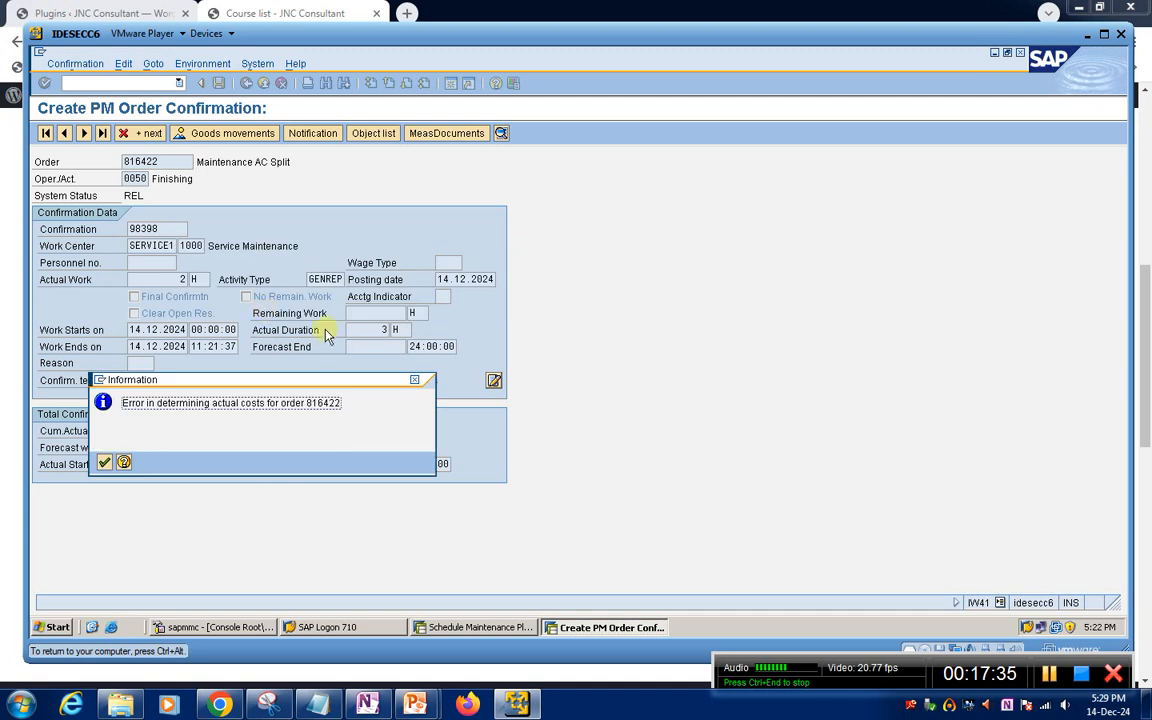
click(106, 462)
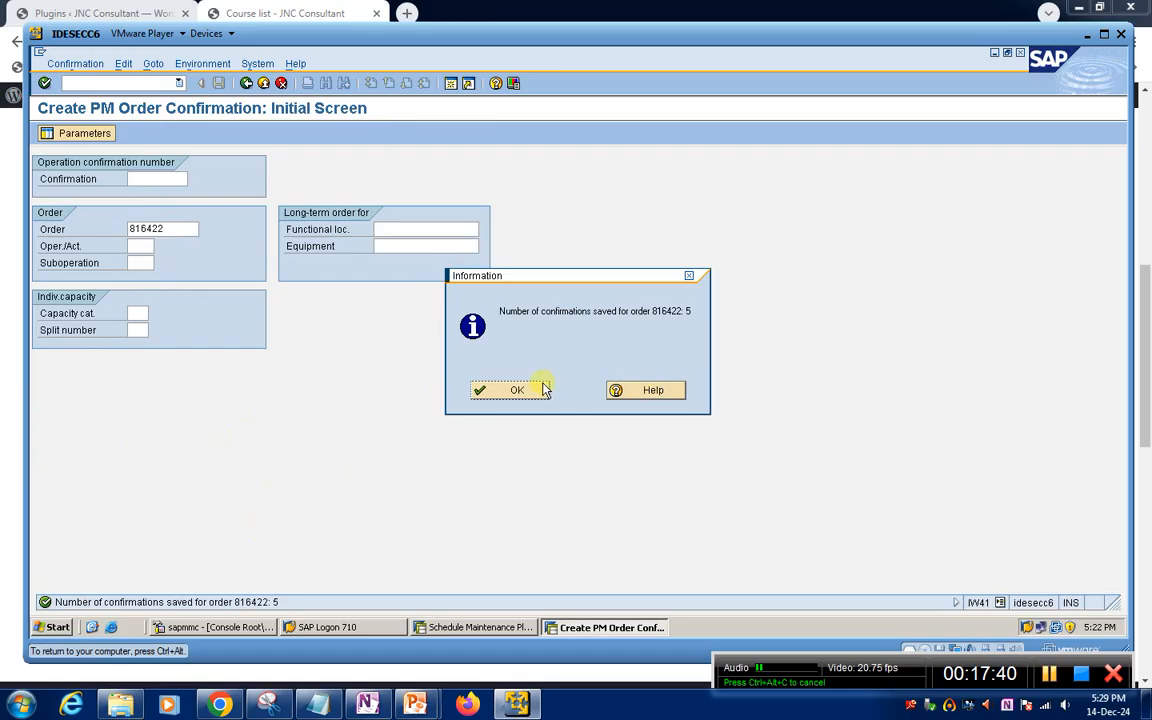
click(546, 390)
Open the confirmed Maintenance AC Split order in change transaction IW32 and check its system status
click(109, 83)
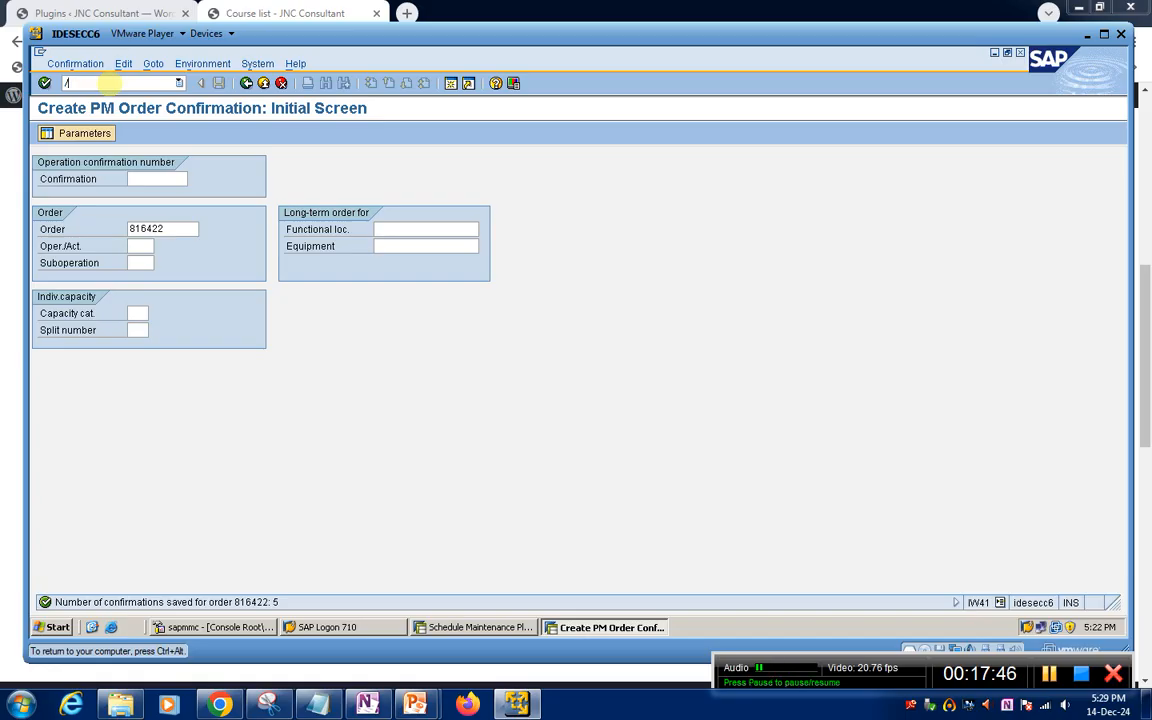
text(/)
key(Return)
key(Return)
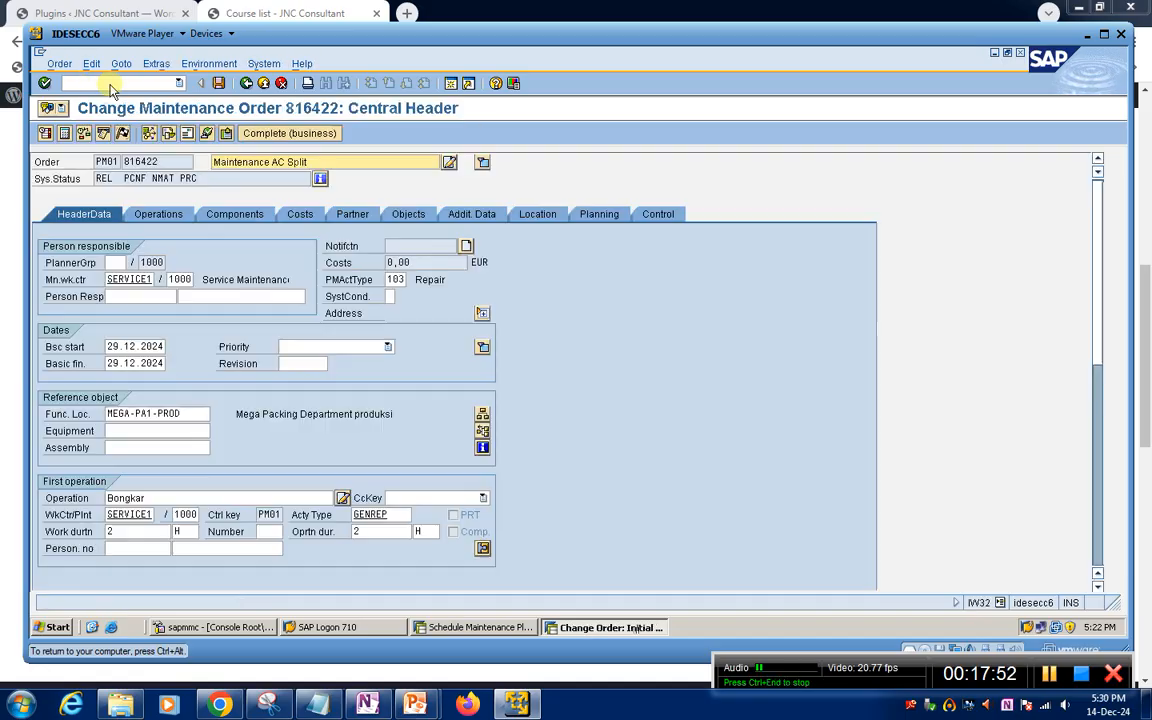
click(143, 178)
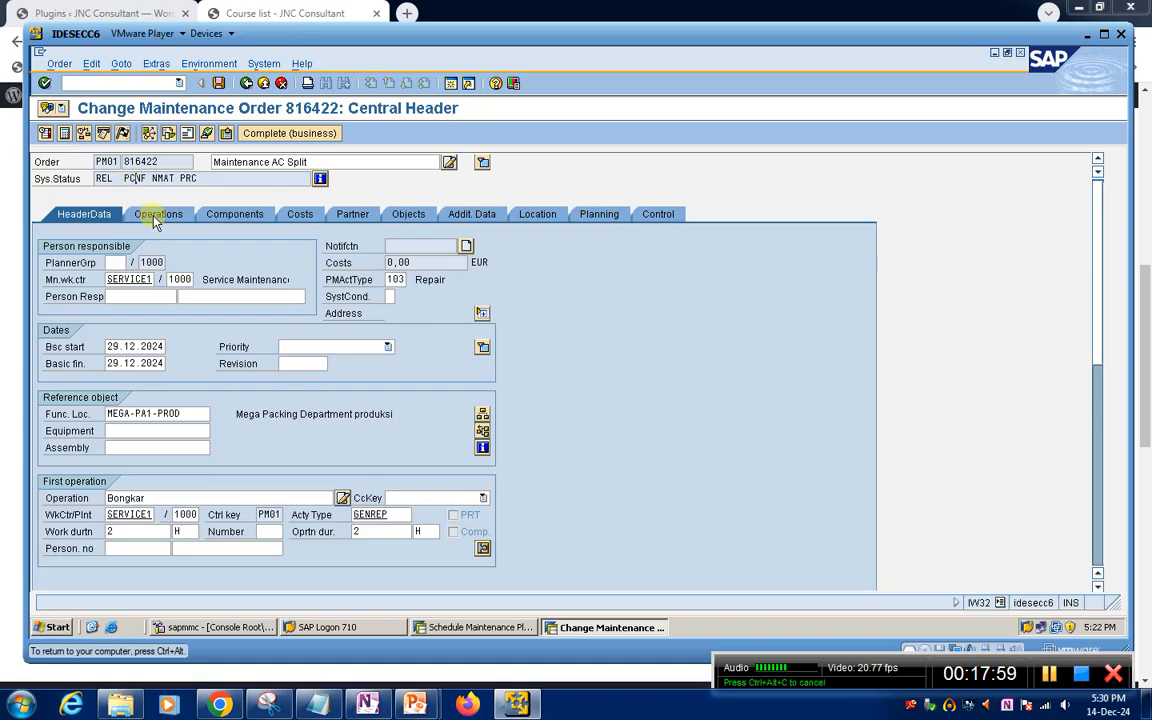
Display the order's operation overview and open the details of operation 0010 Bongkar
click(149, 220)
click(369, 280)
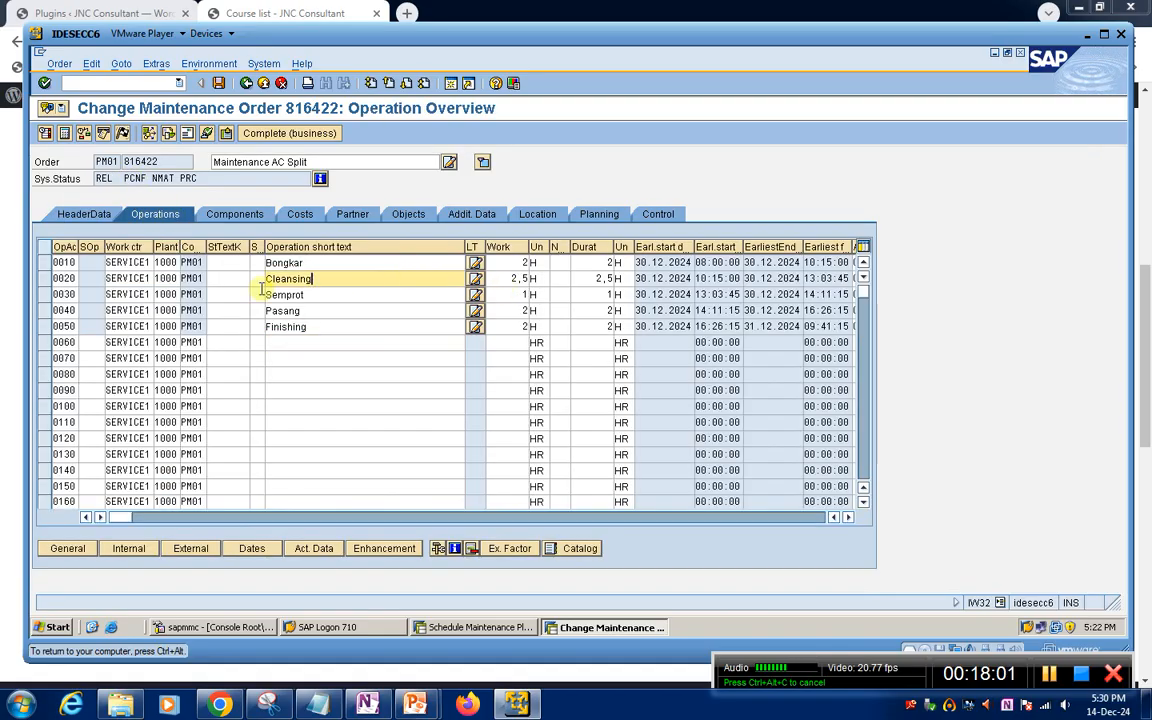
click(45, 262)
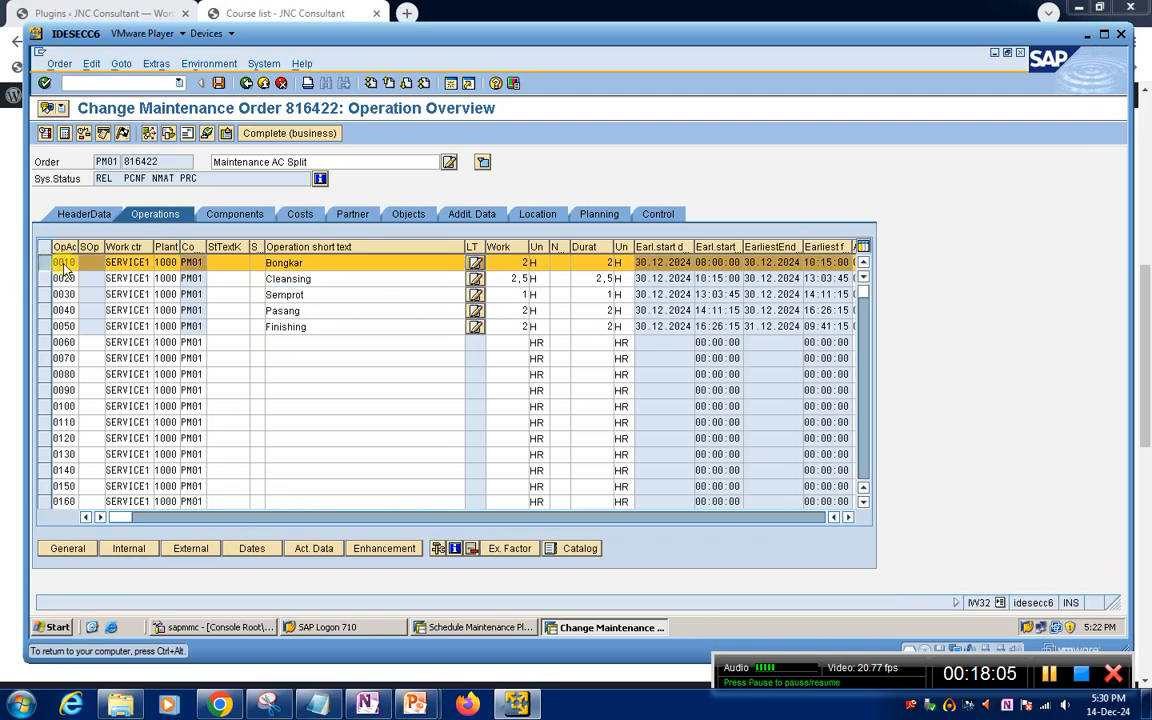
double_click(60, 262)
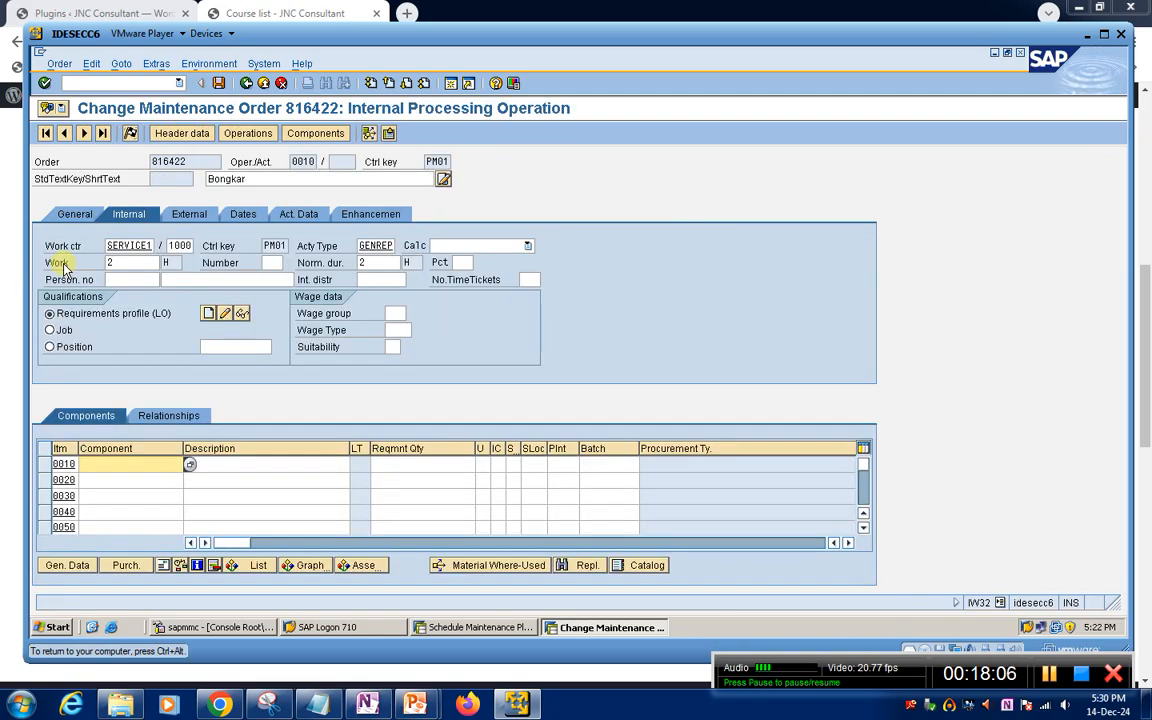
Examine operation 0010's general, internal, external, dates, actual and enhancement data for the confirmed status, work and dates
click(182, 216)
click(97, 218)
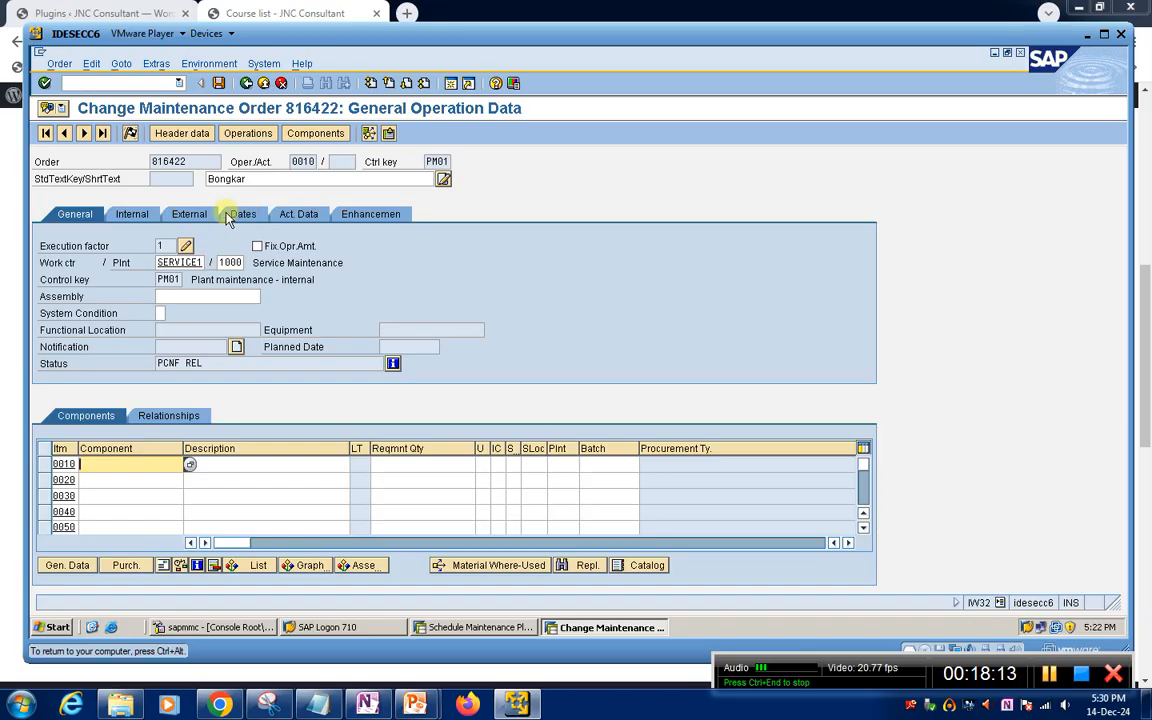
click(145, 218)
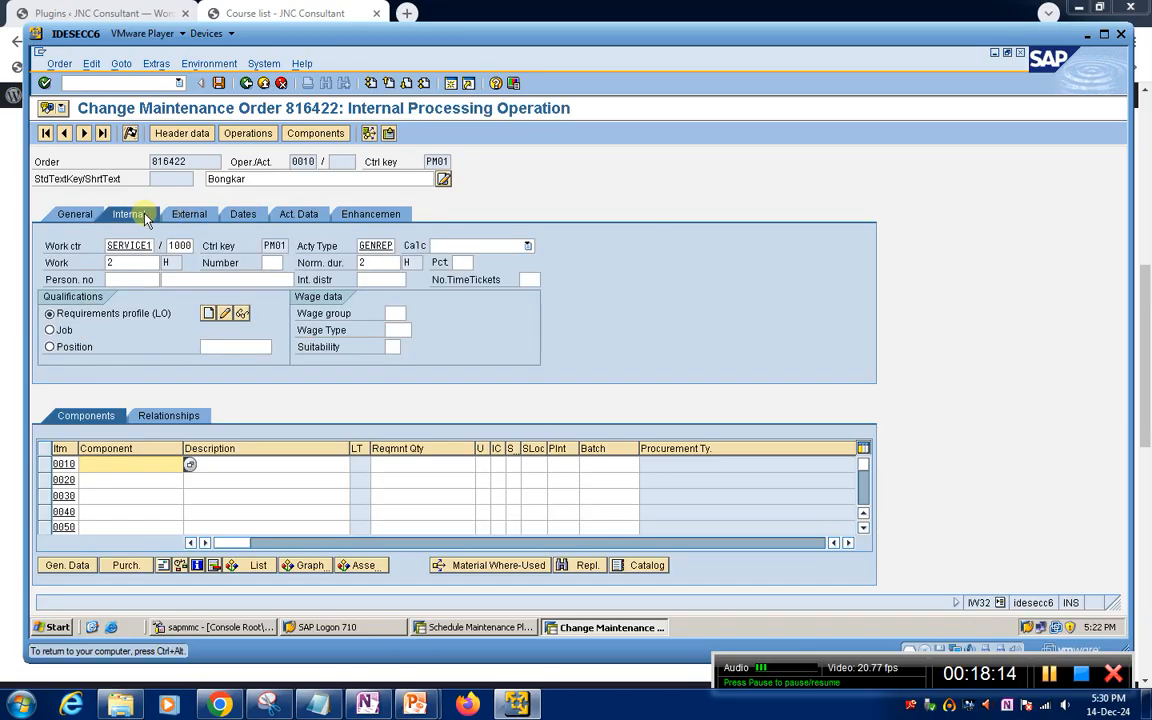
click(203, 222)
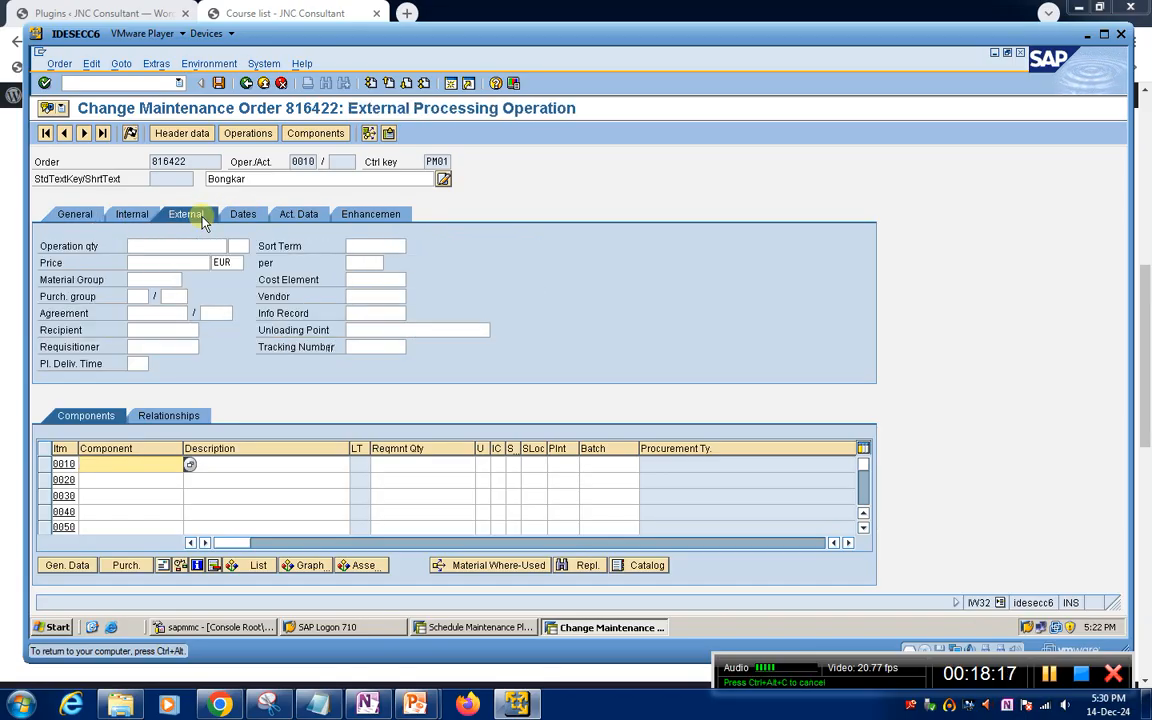
click(257, 218)
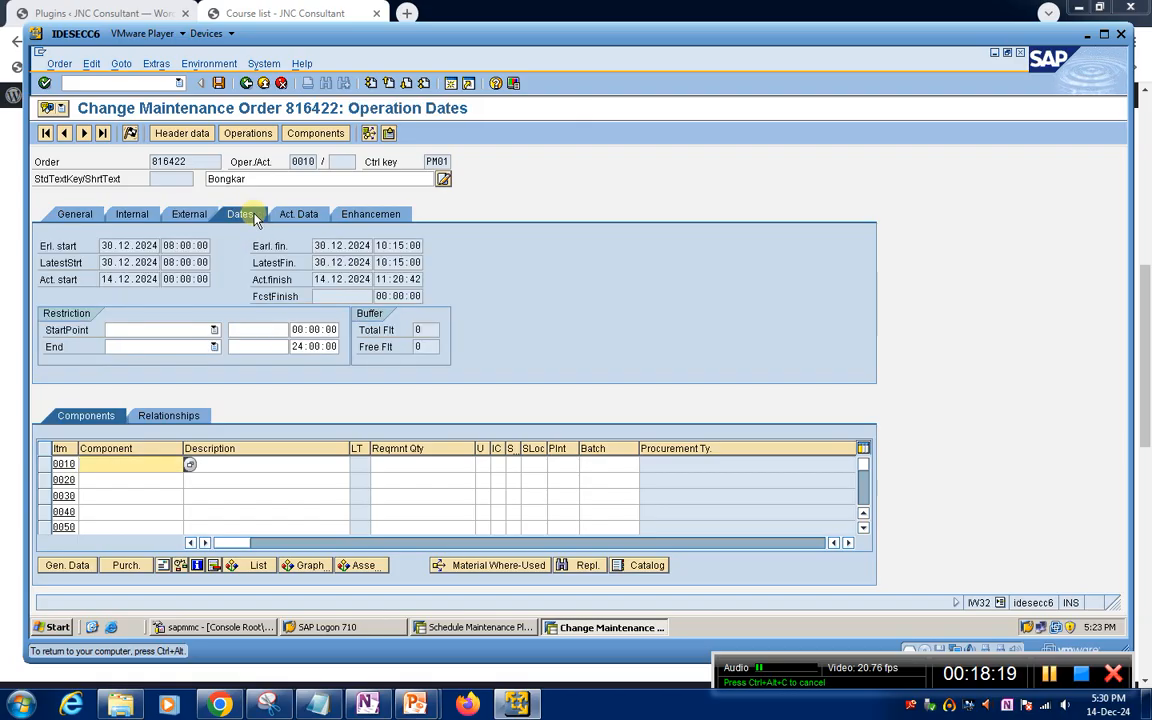
click(296, 217)
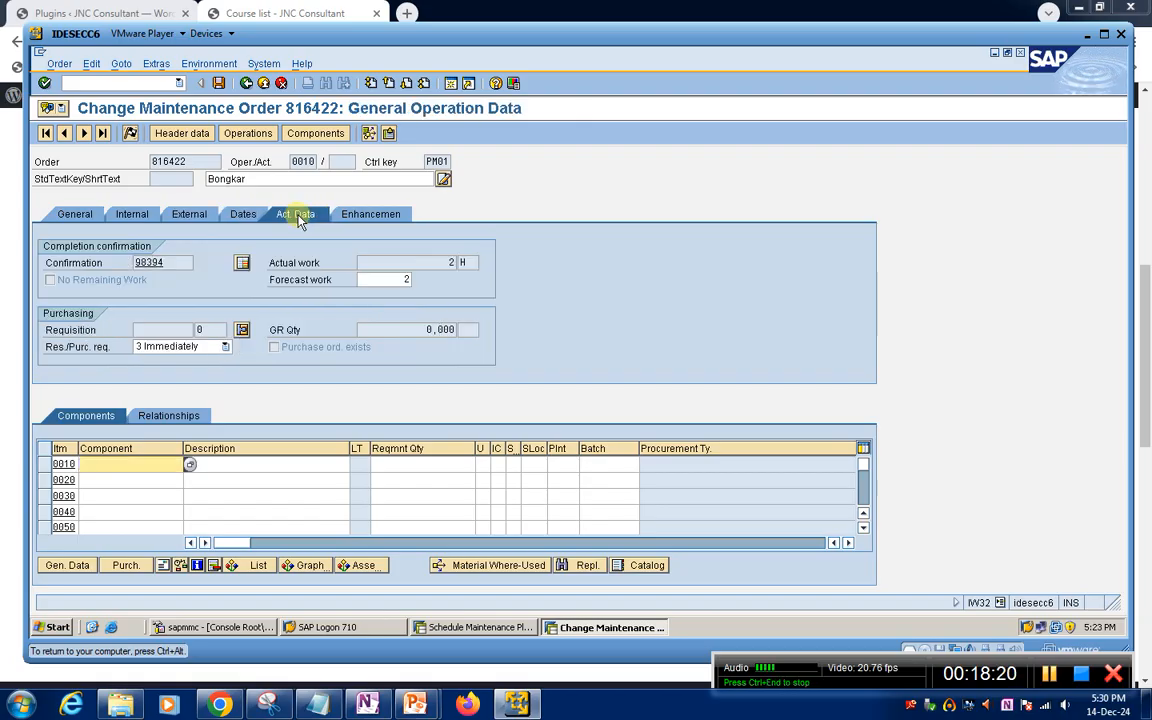
double_click(150, 262)
click(358, 216)
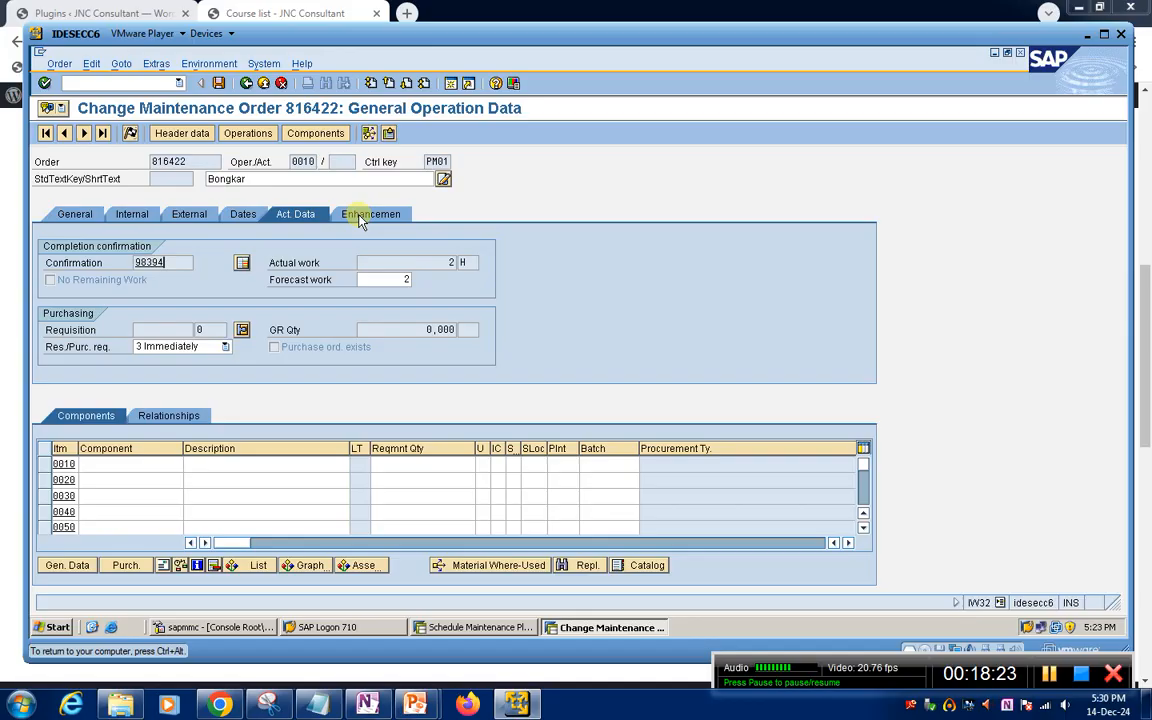
Review the general and actual data of operation 0010 Bongkar and return to the operation overview
click(80, 215)
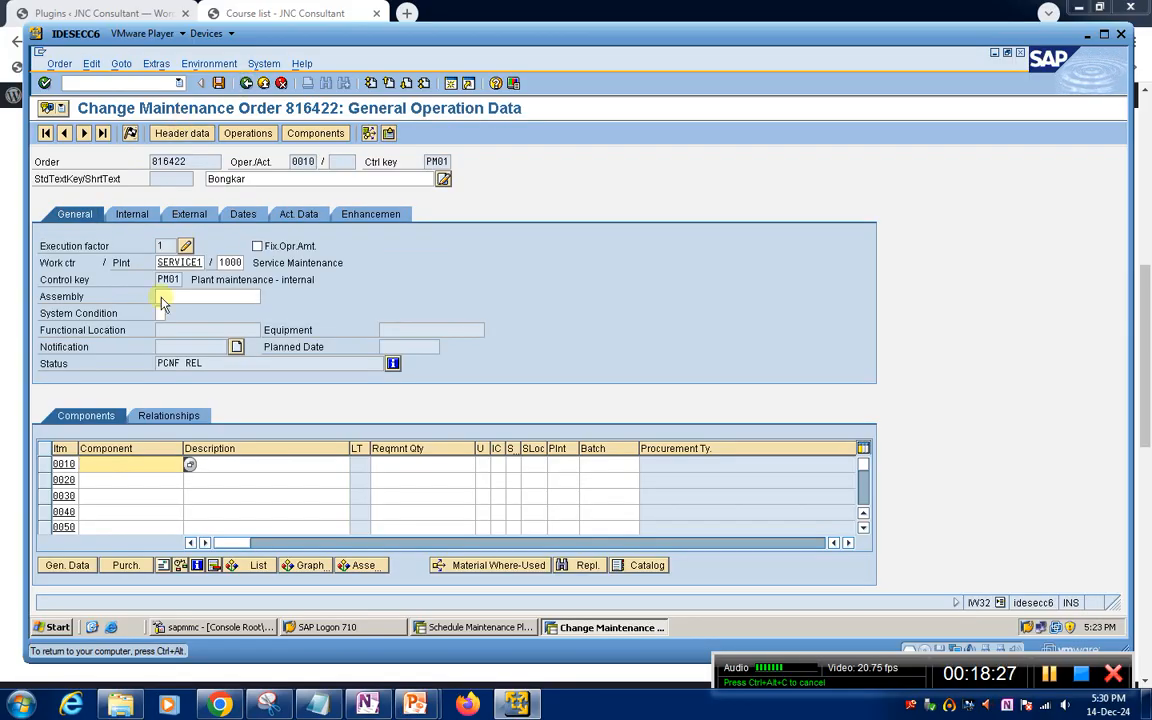
click(294, 215)
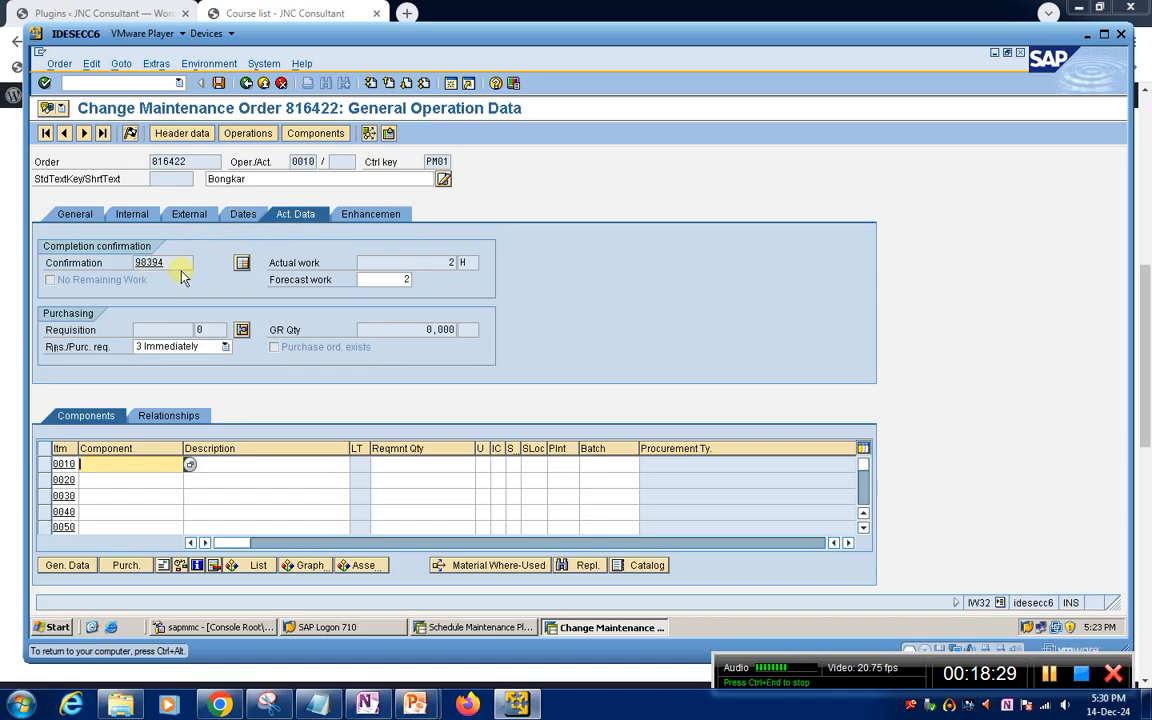
click(247, 84)
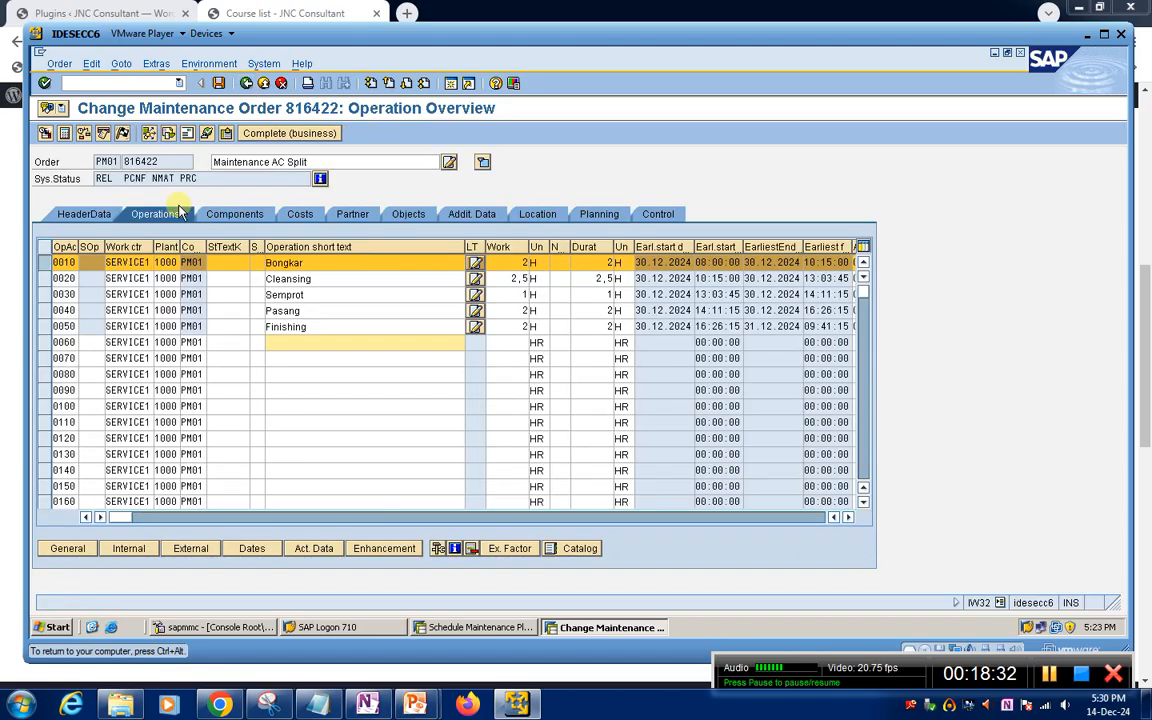
Open the details of operation 0030 Semprot, check its actual confirmation data and return to the operation overview
click(44, 294)
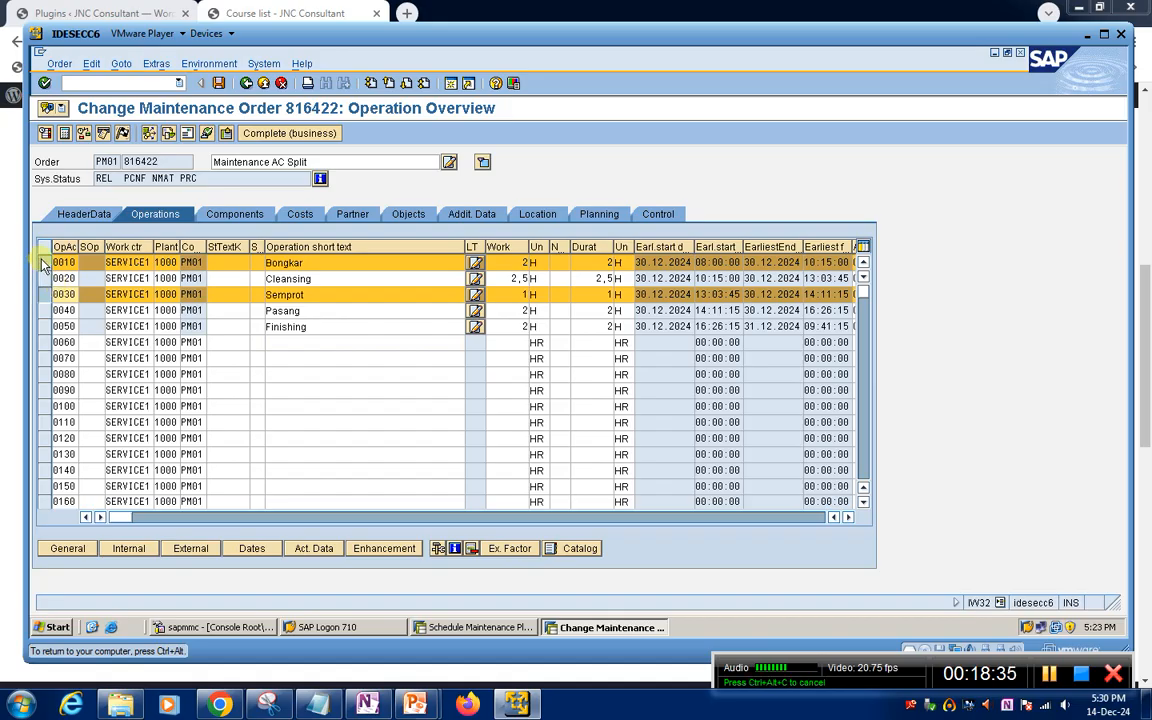
click(44, 262)
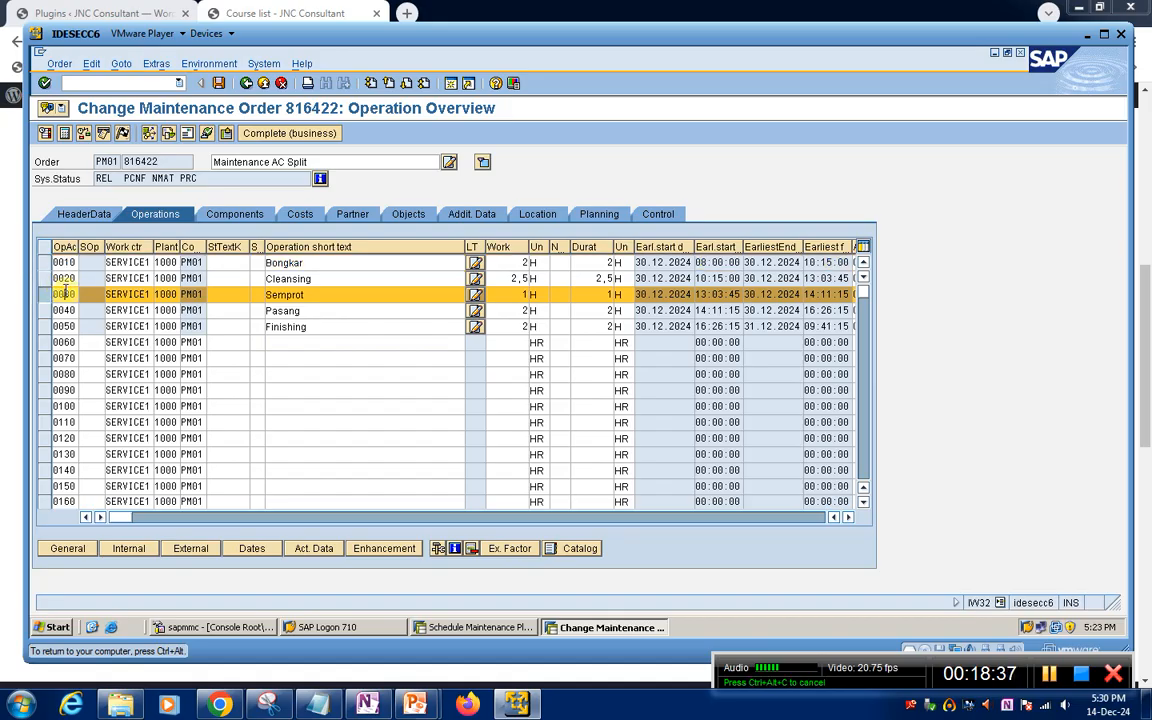
double_click(64, 290)
click(280, 216)
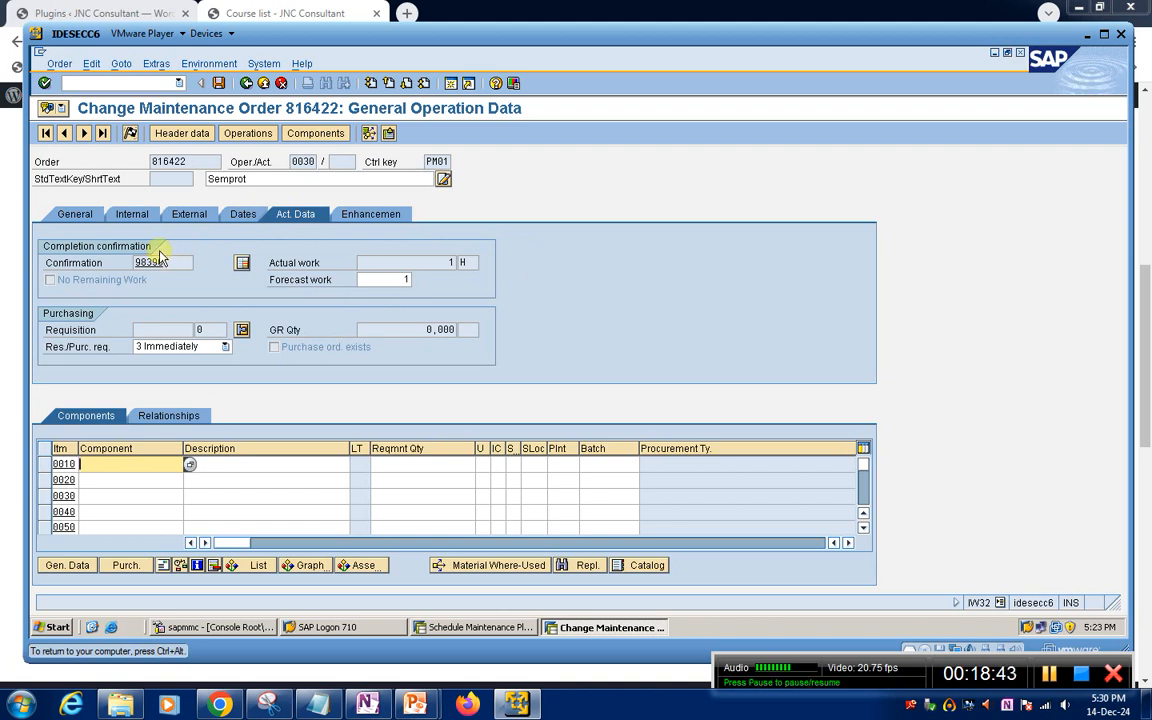
click(245, 85)
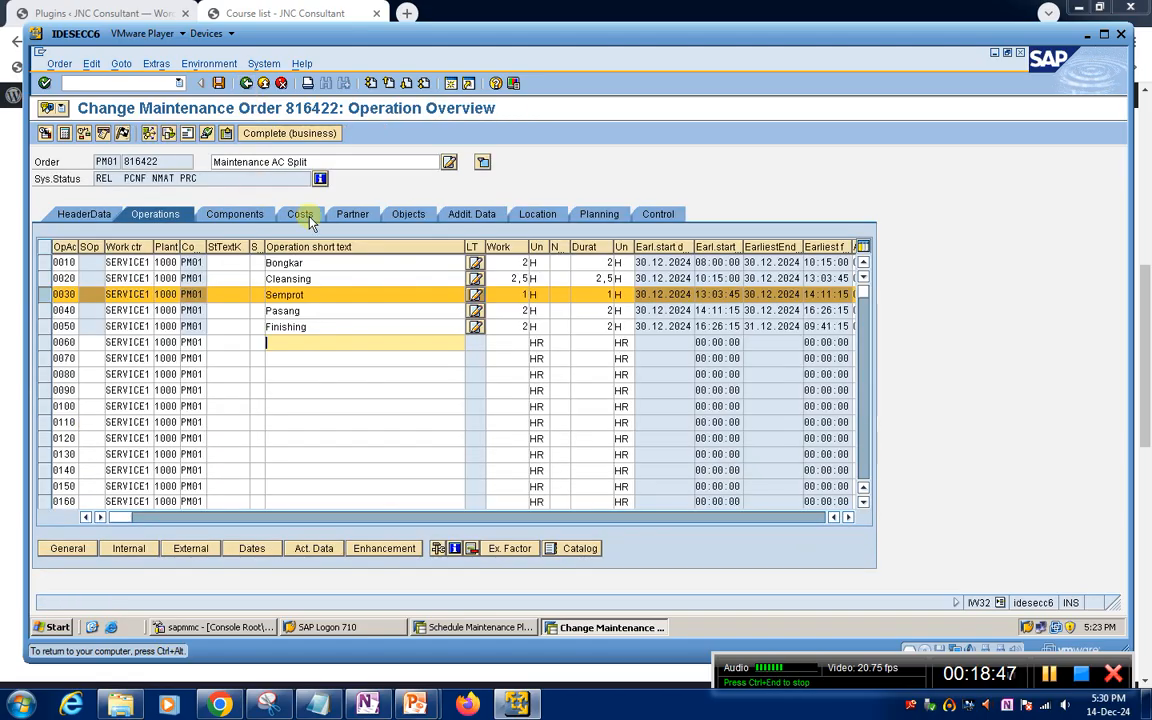
Display the order's component overview and check the system status line
click(393, 279)
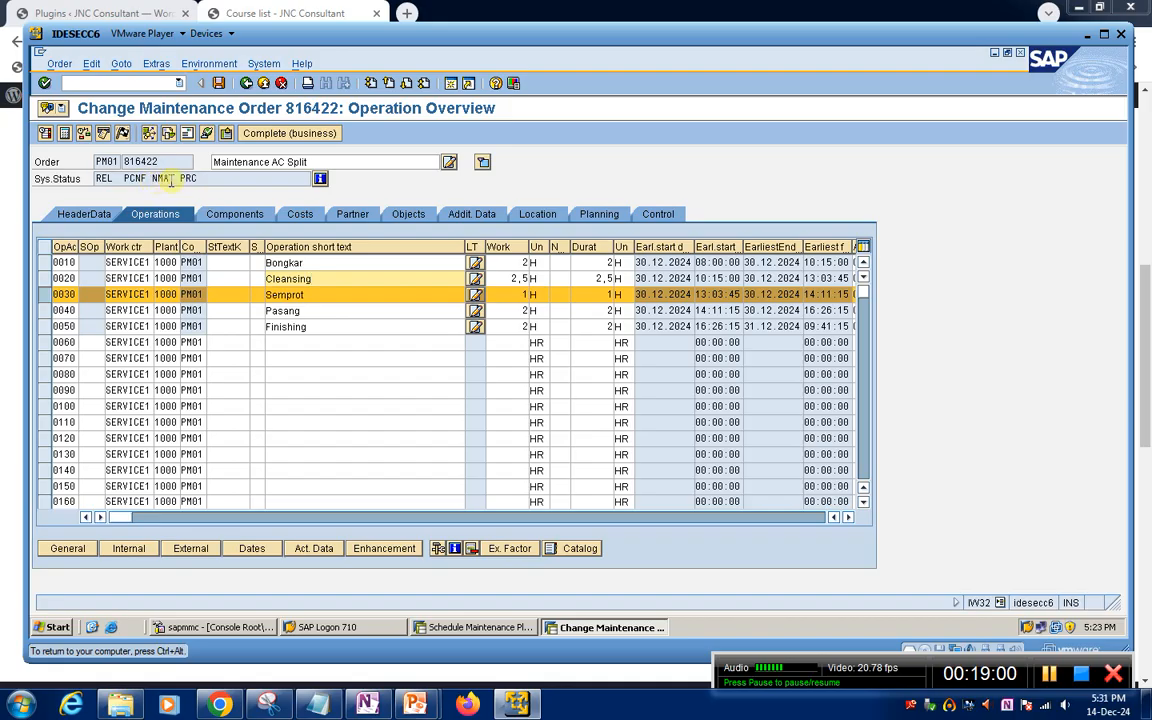
click(202, 212)
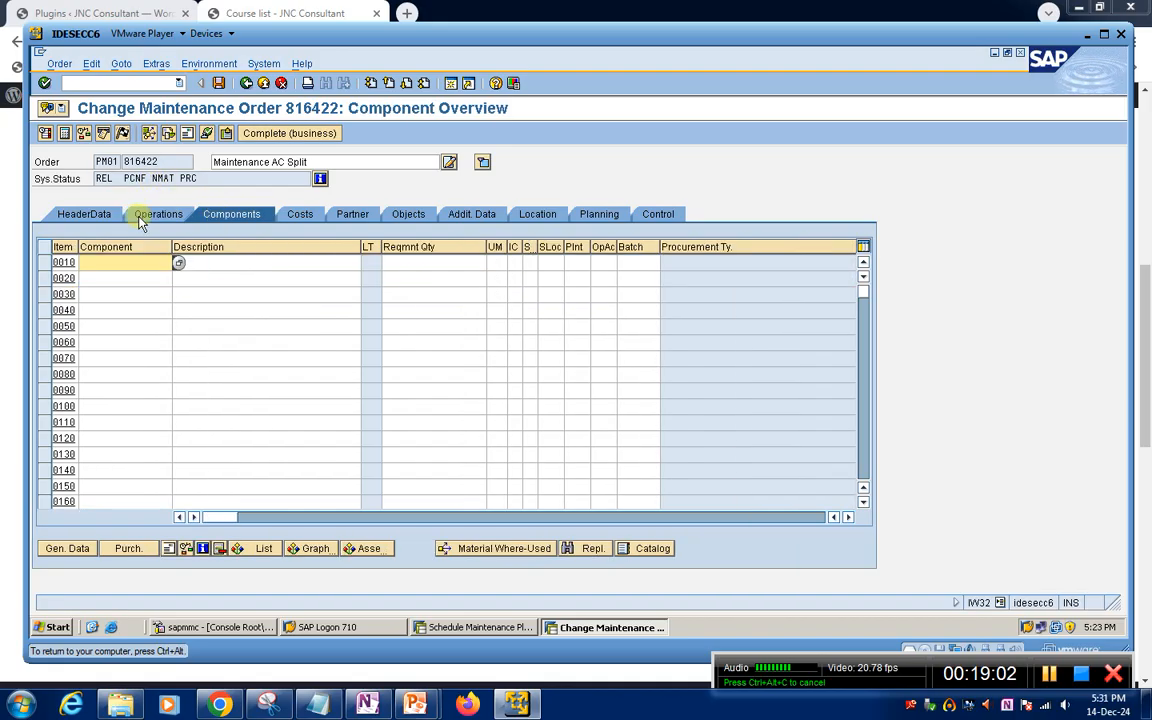
click(216, 179)
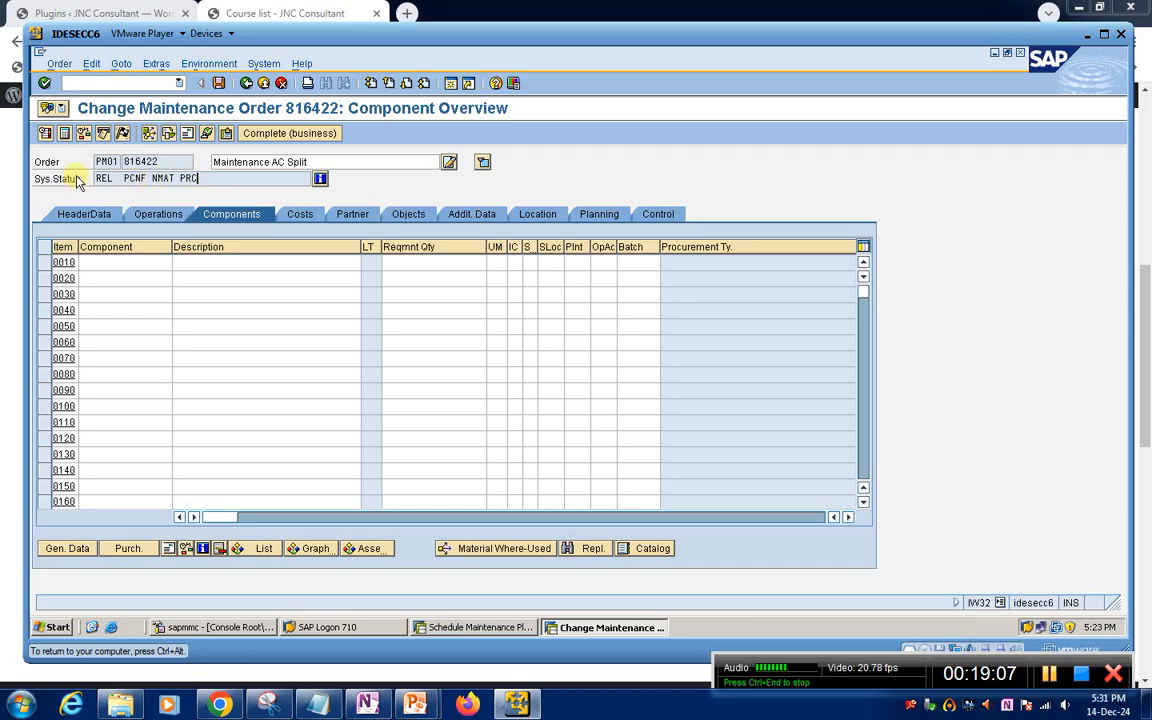
Open the order's settlement rule maintenance and set the first distribution rule's category to CTR (cost center)
click(122, 134)
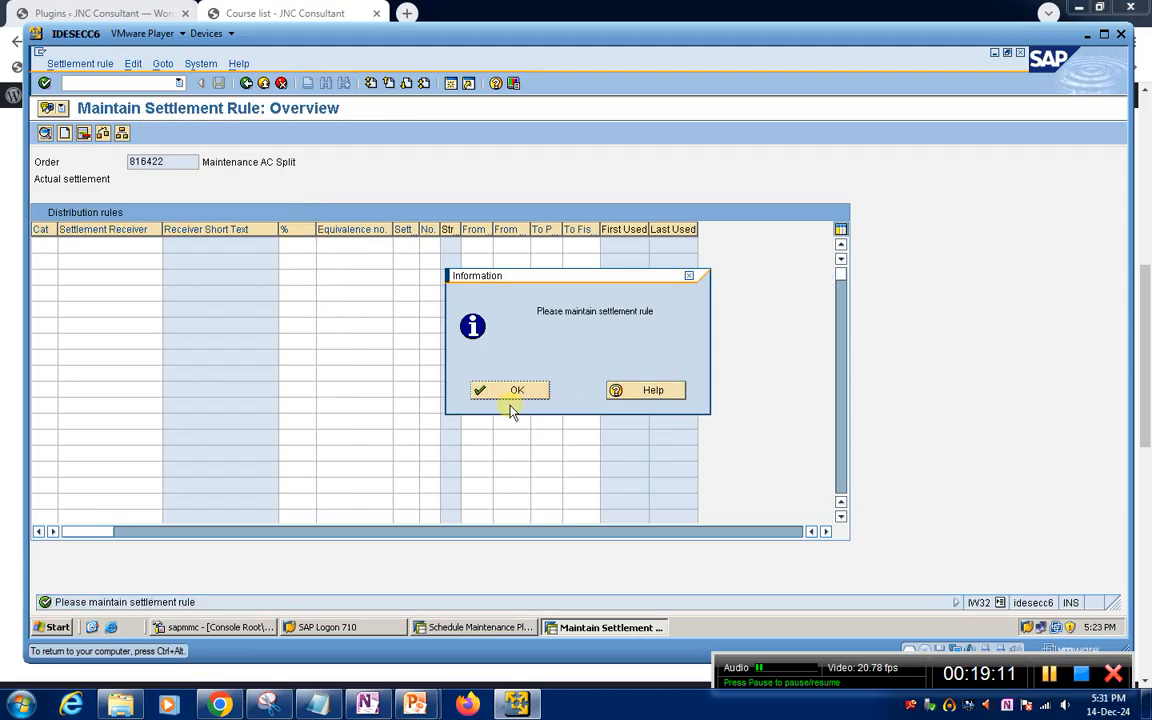
click(512, 393)
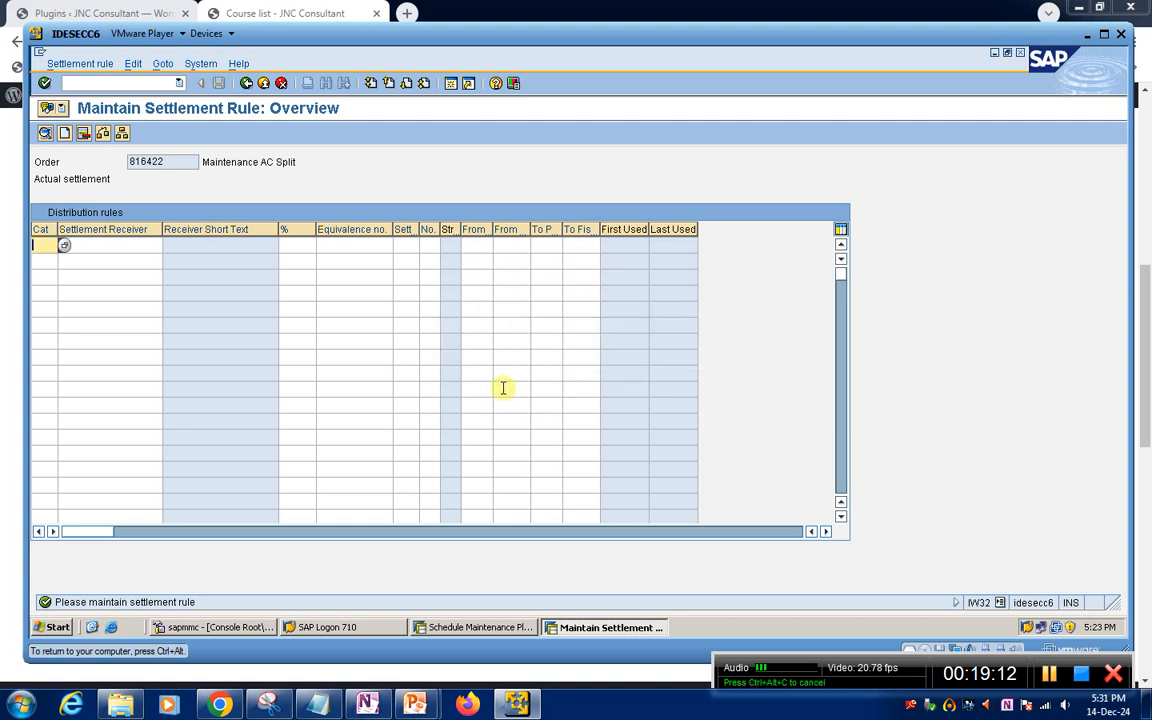
click(63, 248)
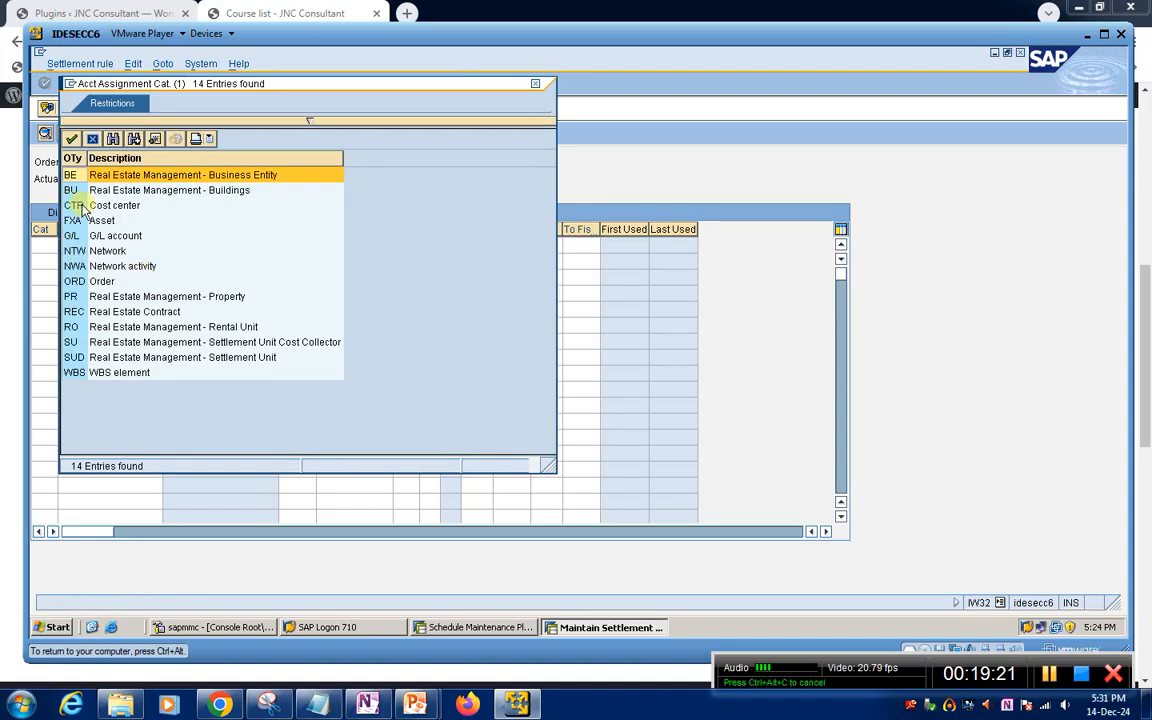
double_click(83, 207)
Try COST as the cost center settlement receiver with a 100 percent share, and clear the receiver entry
click(105, 245)
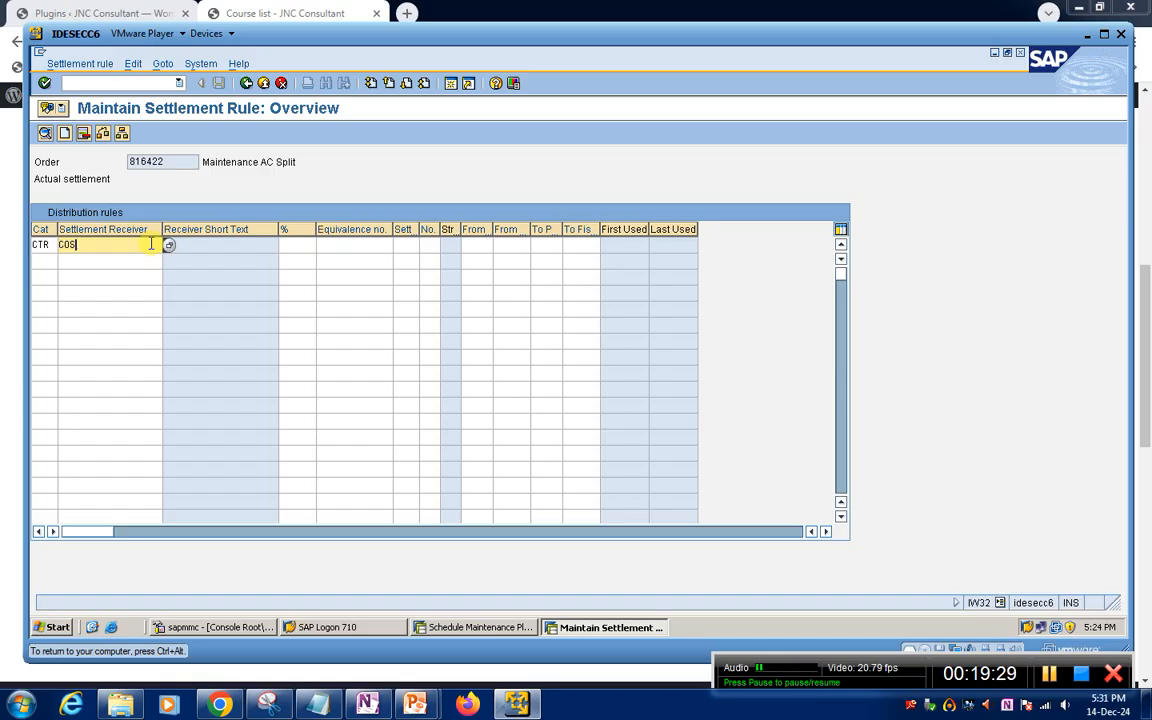
text(COST)
key(Return)
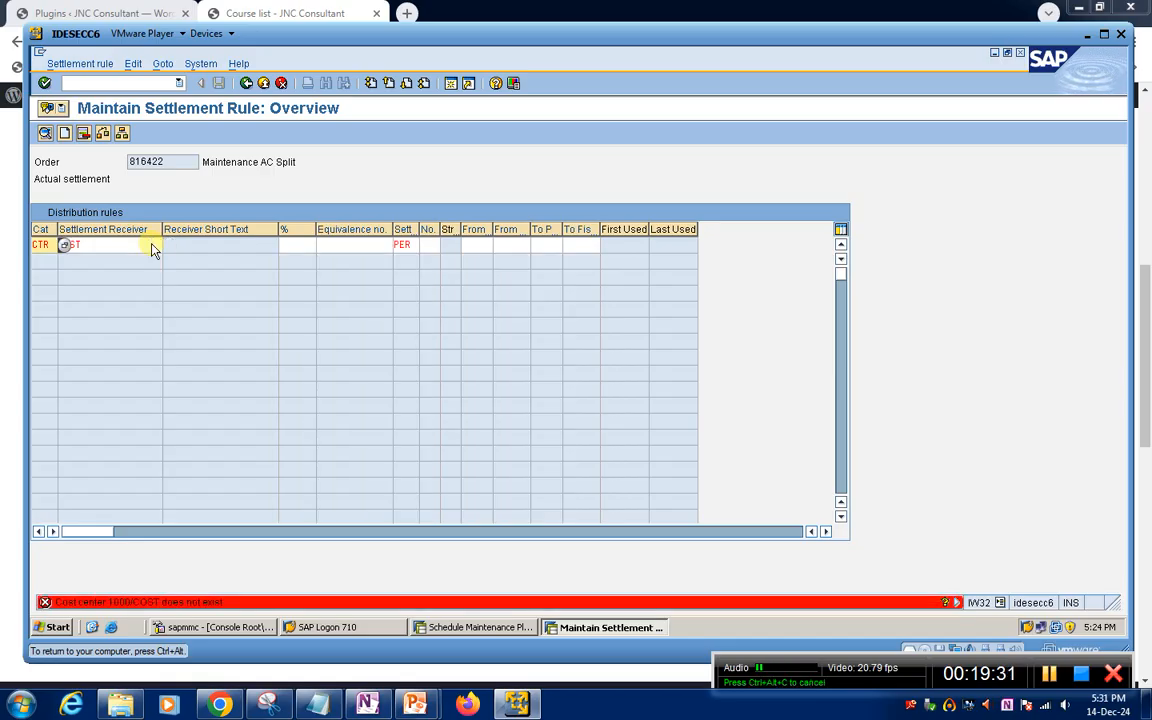
click(305, 246)
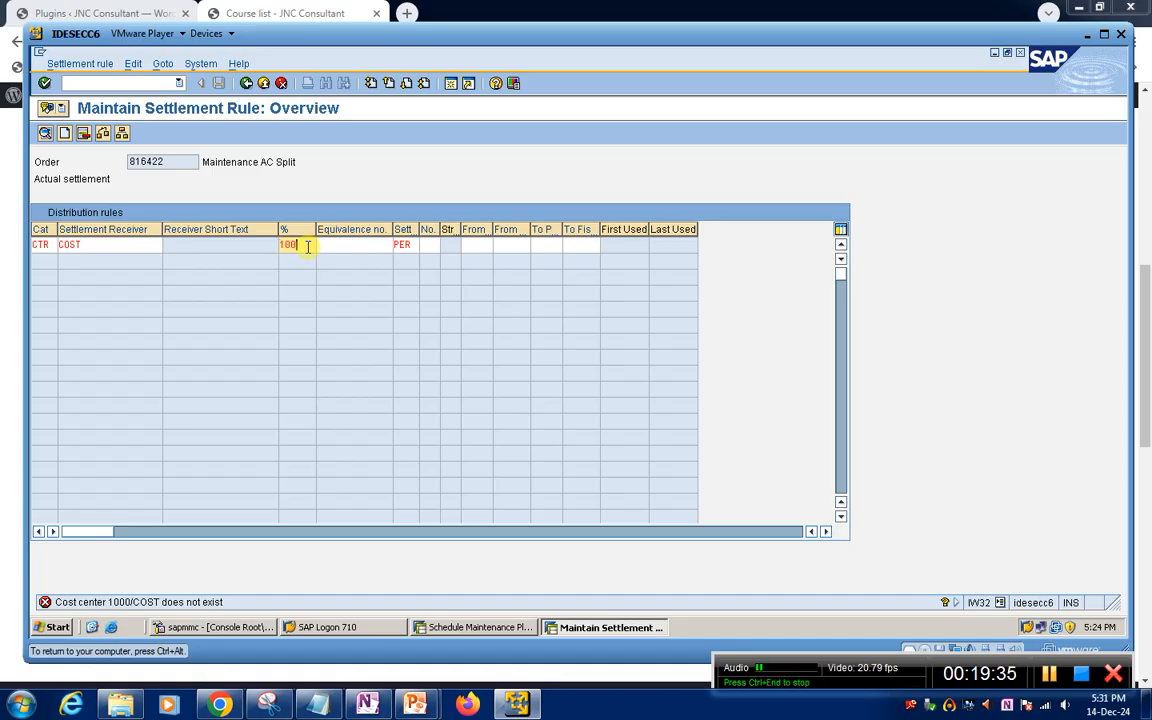
click(372, 243)
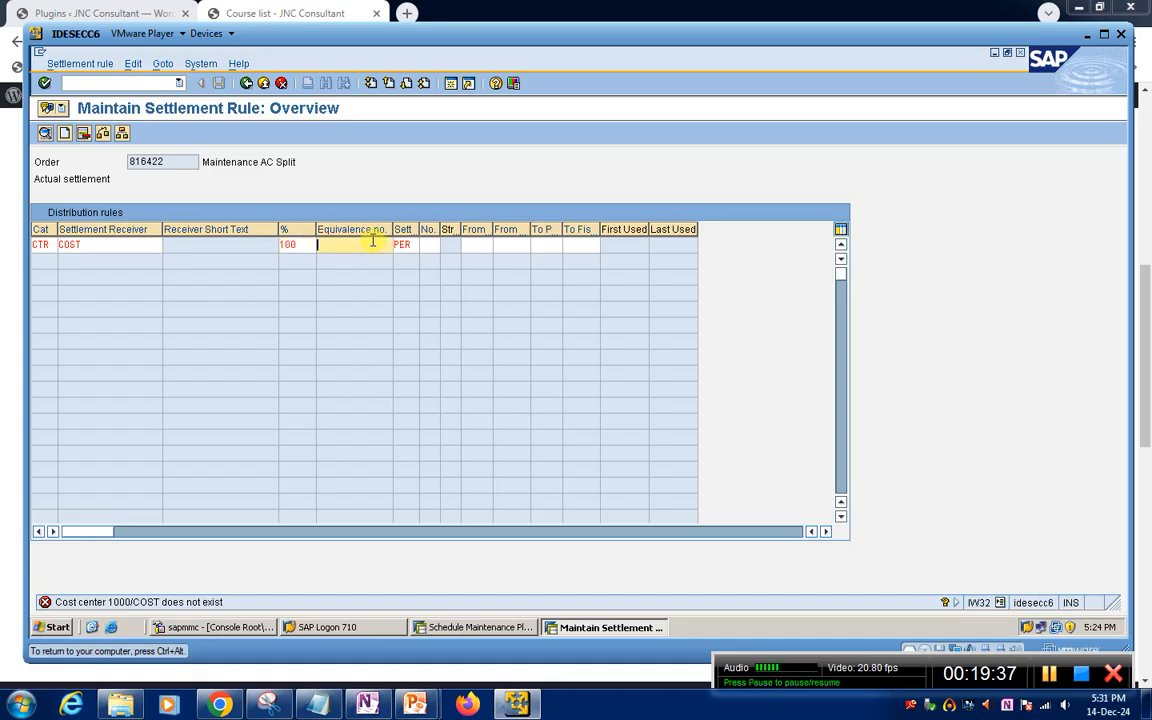
key(Return)
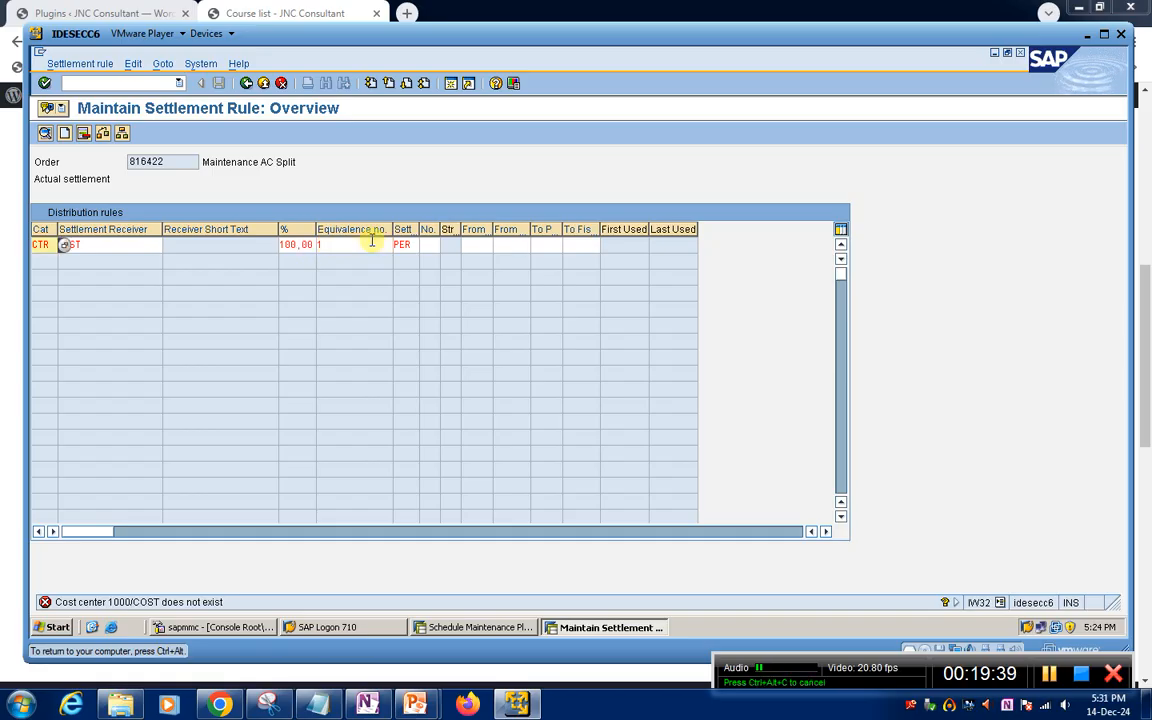
click(245, 84)
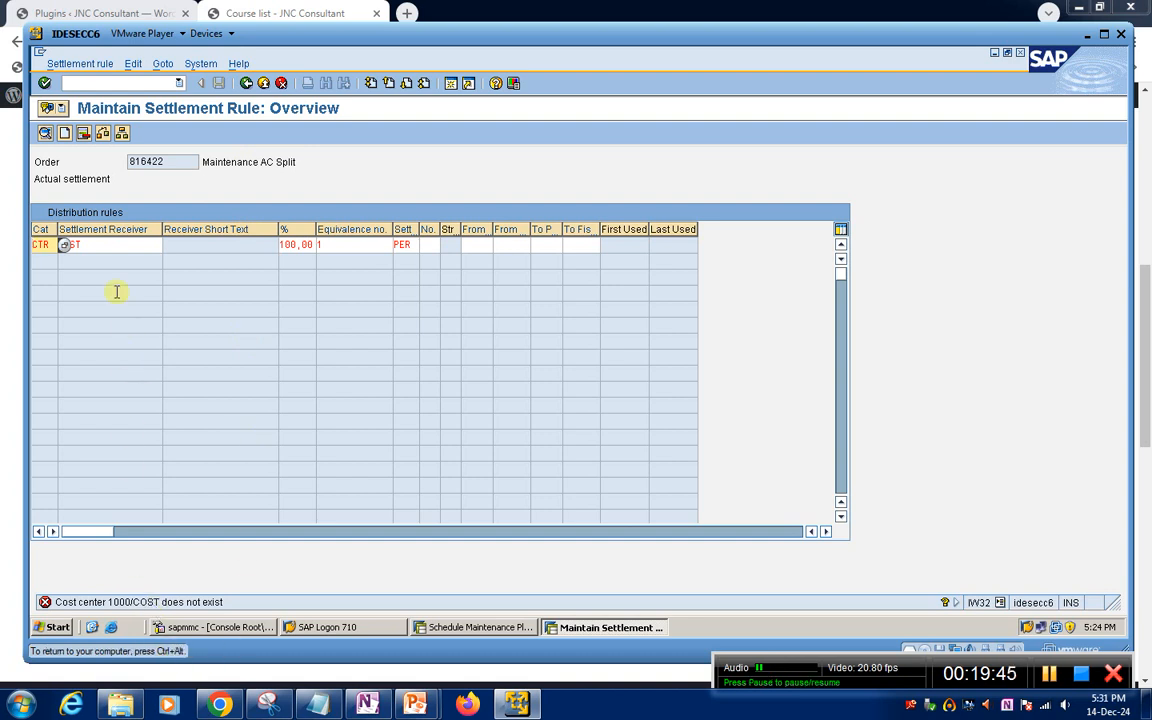
click(125, 248)
key(BackSpace)
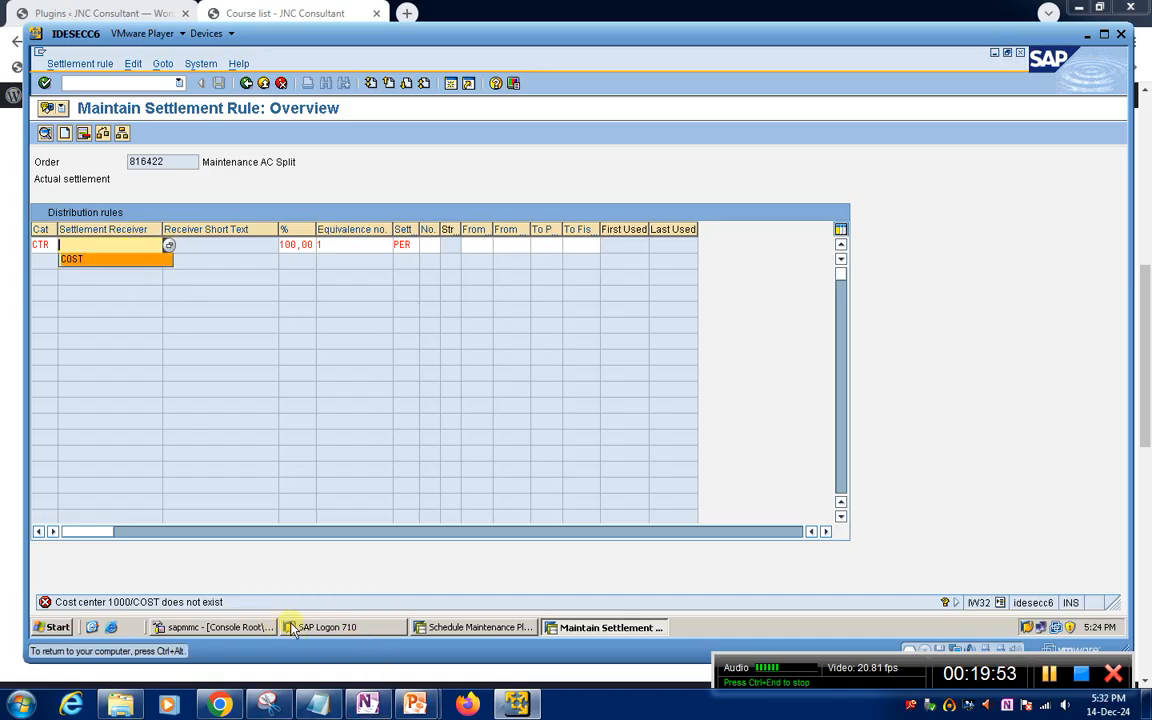
Try to open the same order with IW32 in the other session, view the lock log and leave the transaction
click(478, 627)
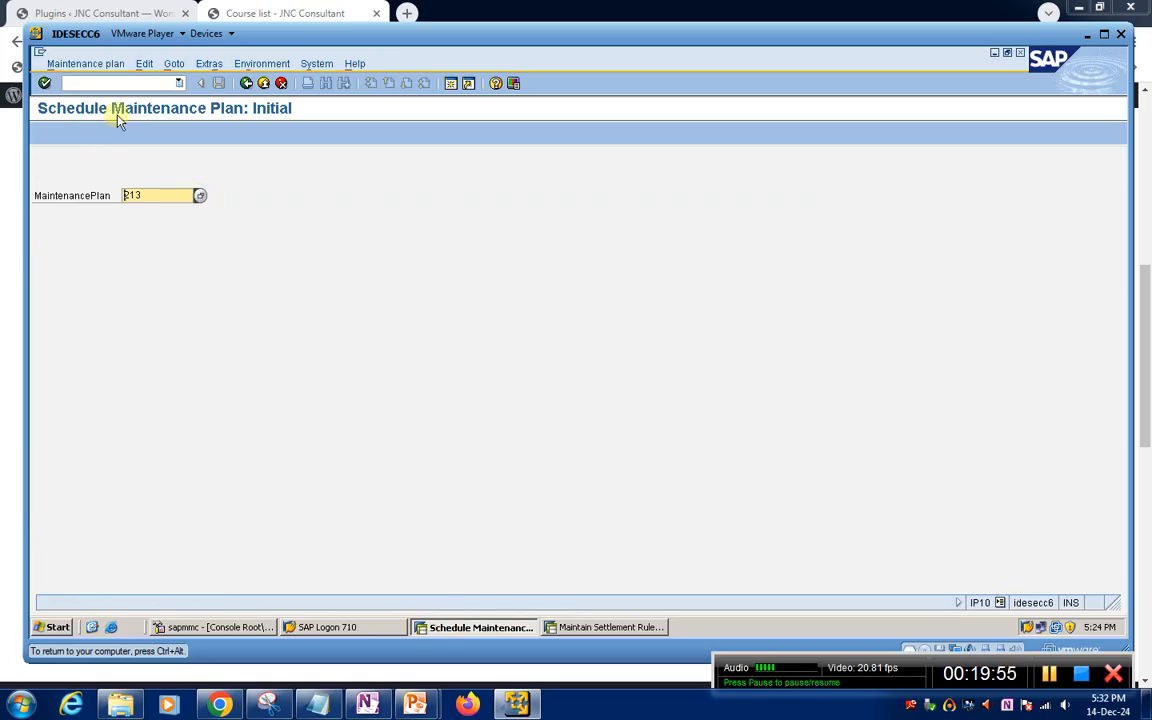
click(96, 83)
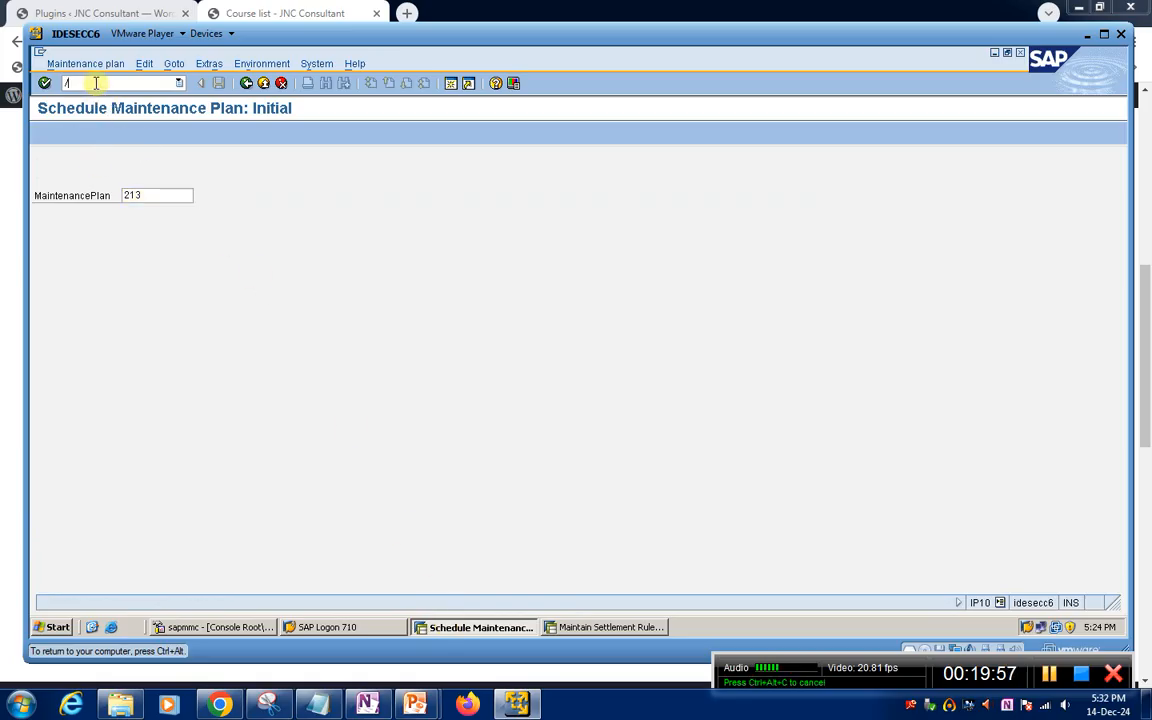
text(/niw32)
key(Return)
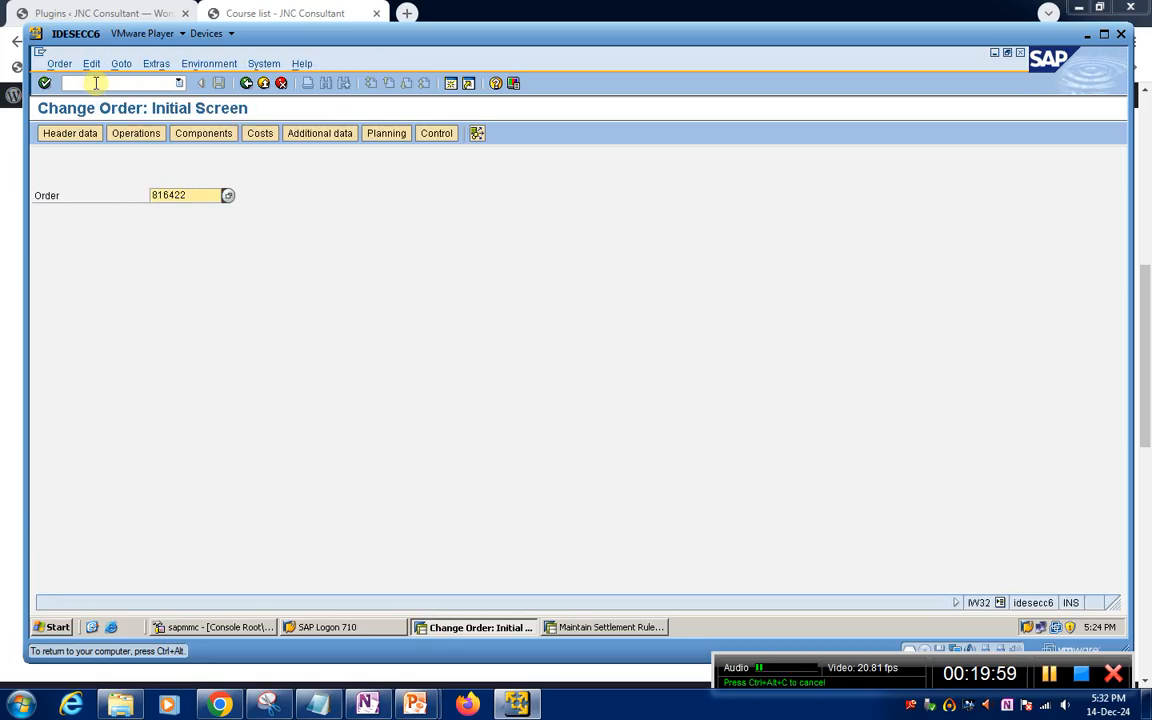
key(Return)
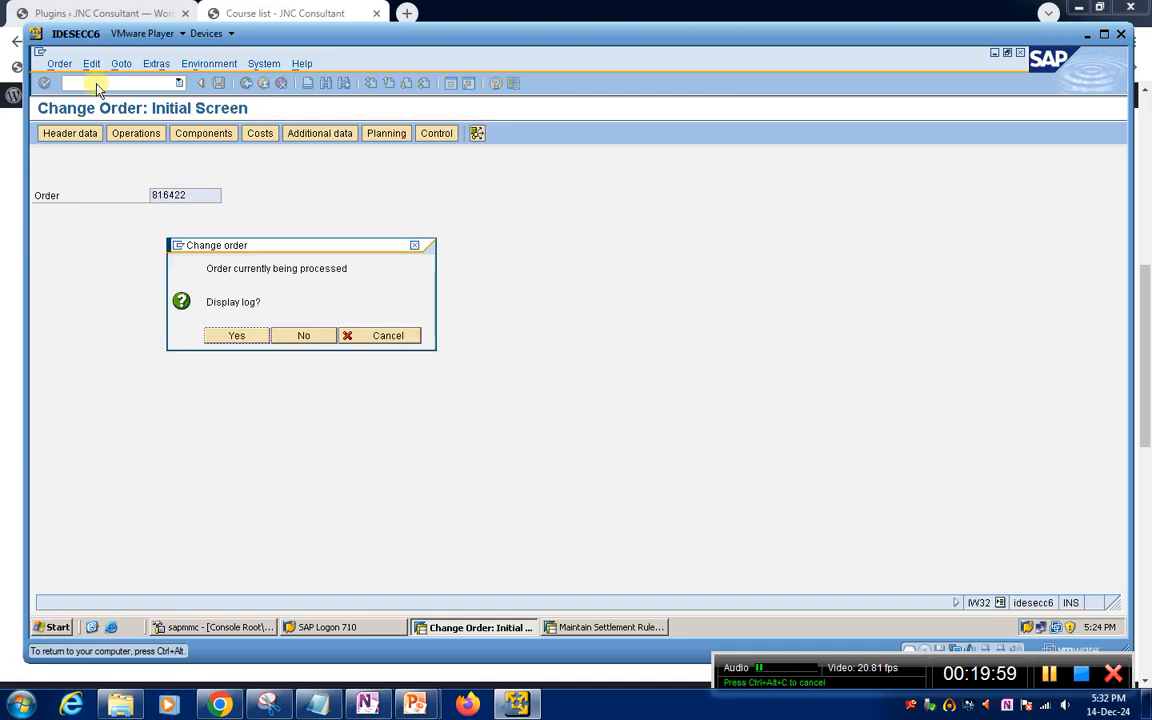
click(227, 336)
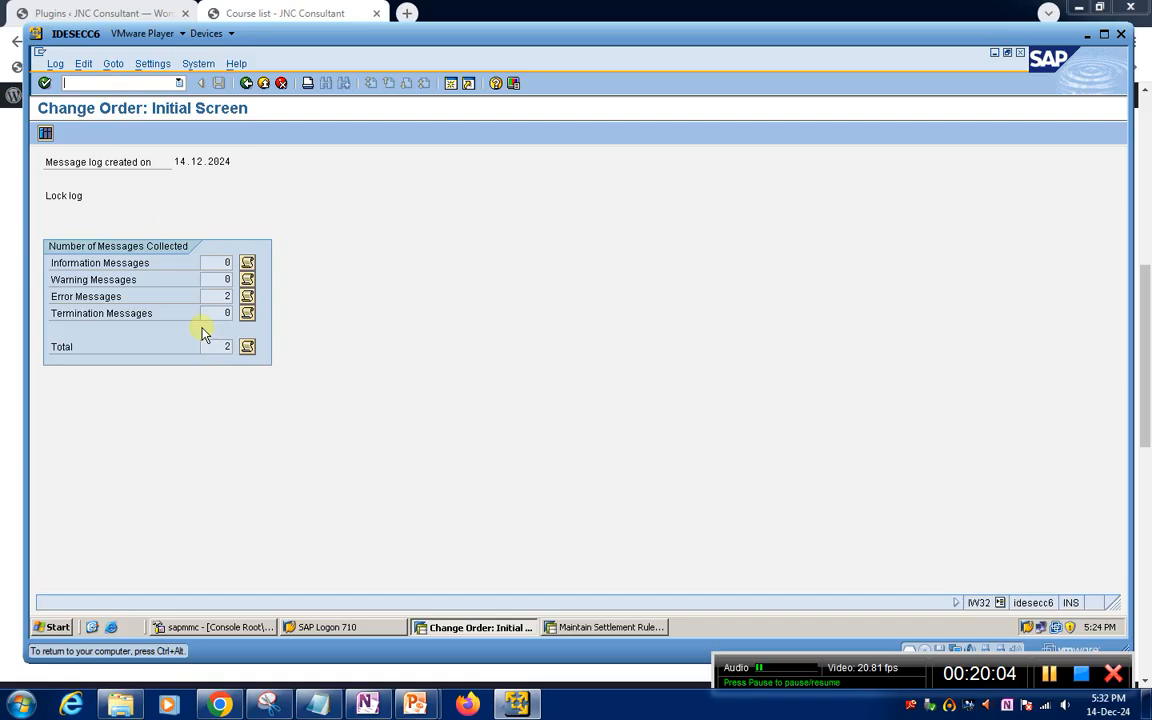
key(F3)
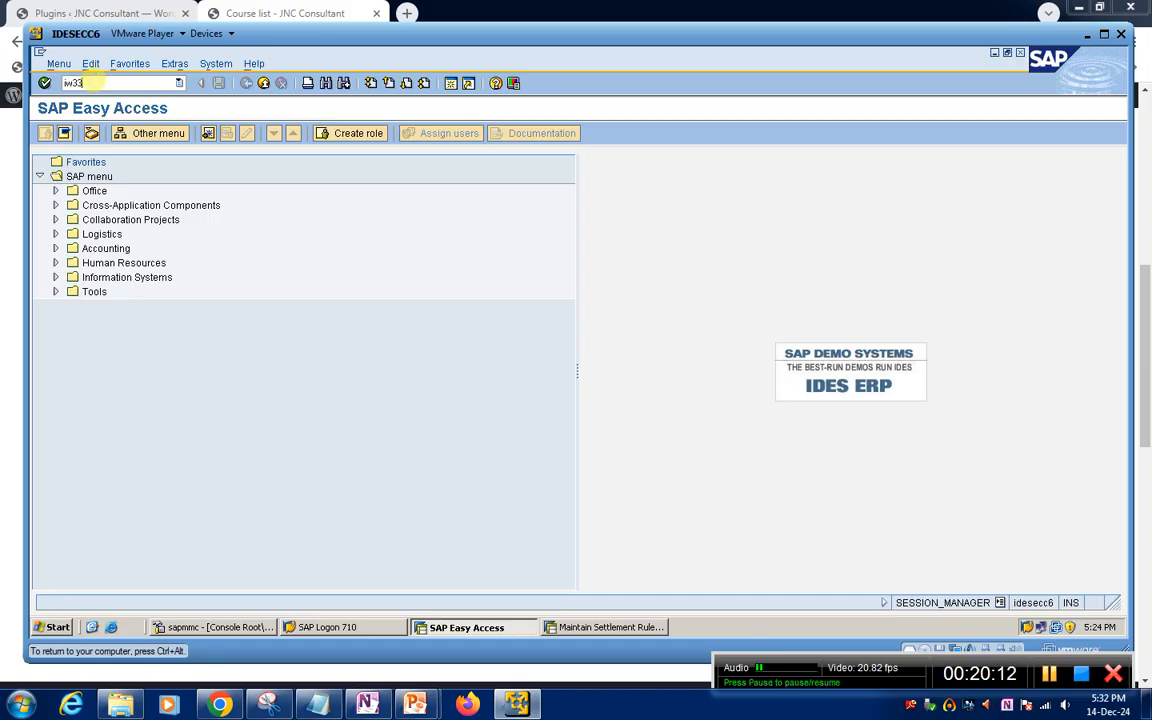
Display the order in IW33, open operation 0010's work center SERVICE1 and copy the cost center from its costing data
key(Return)
key(Return)
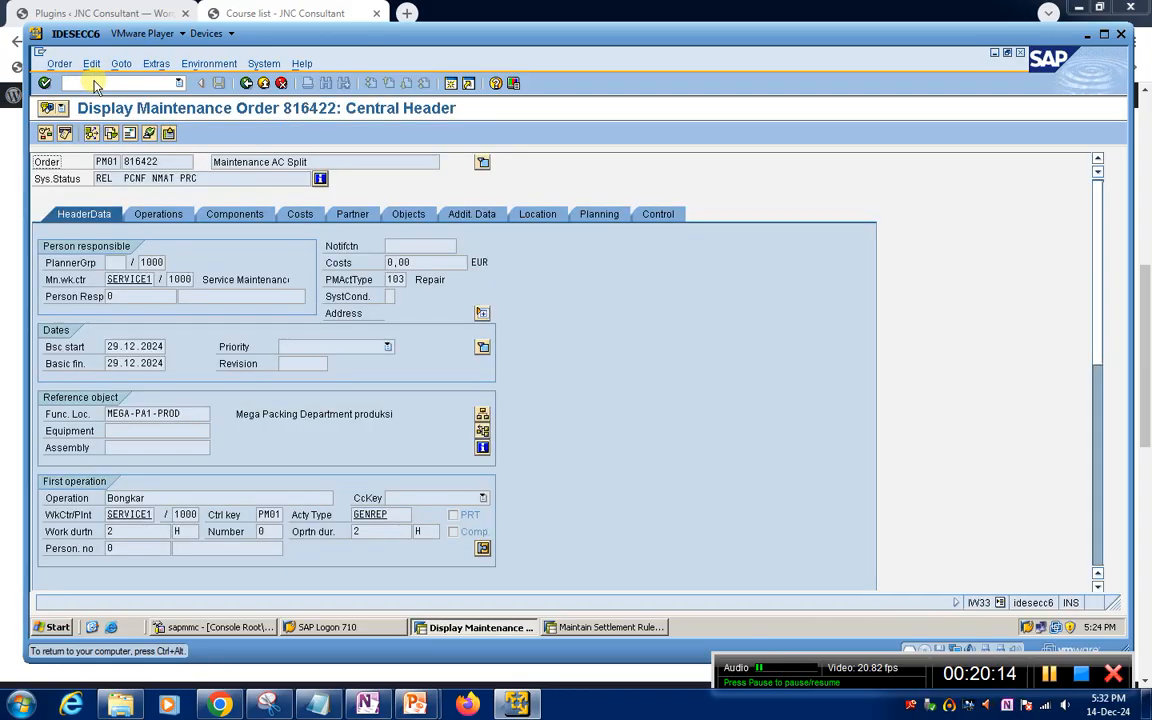
click(155, 213)
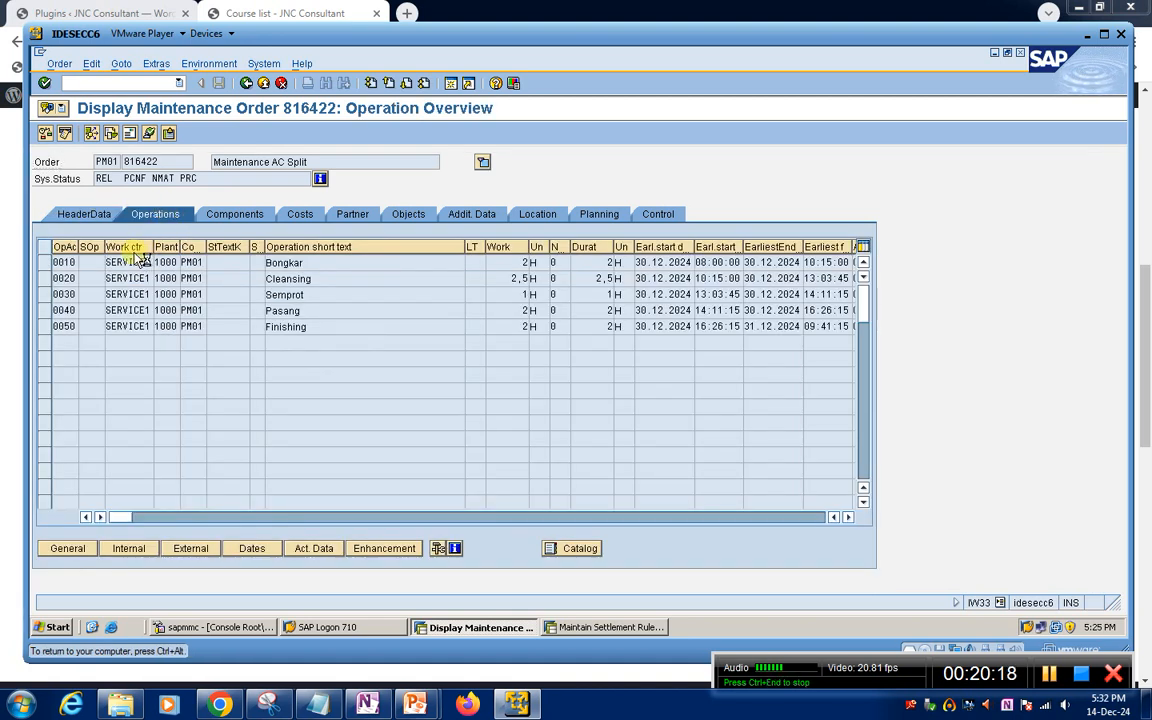
double_click(130, 262)
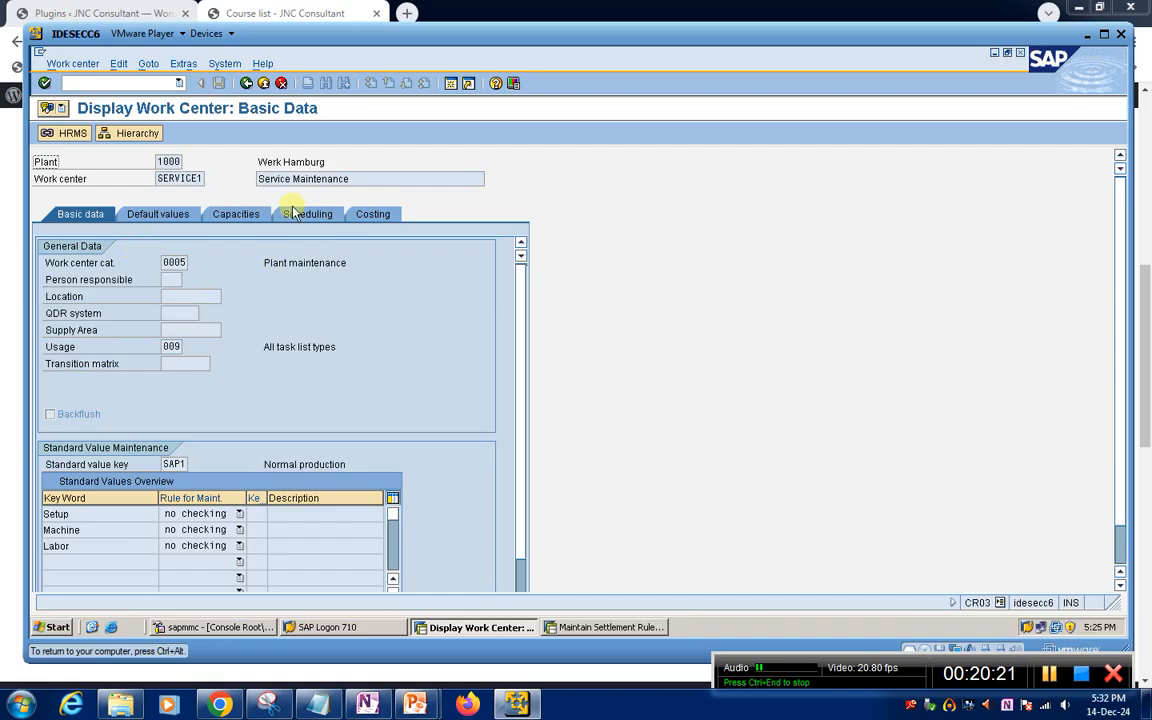
click(372, 215)
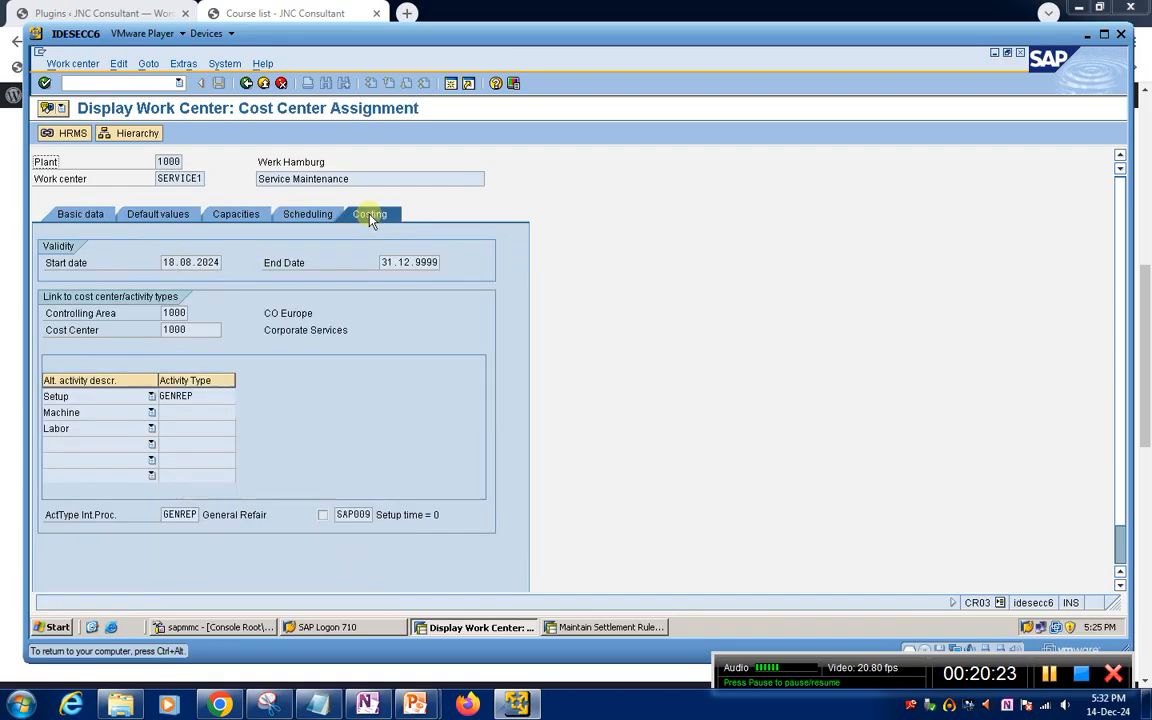
double_click(206, 330)
key(ctrl+c)
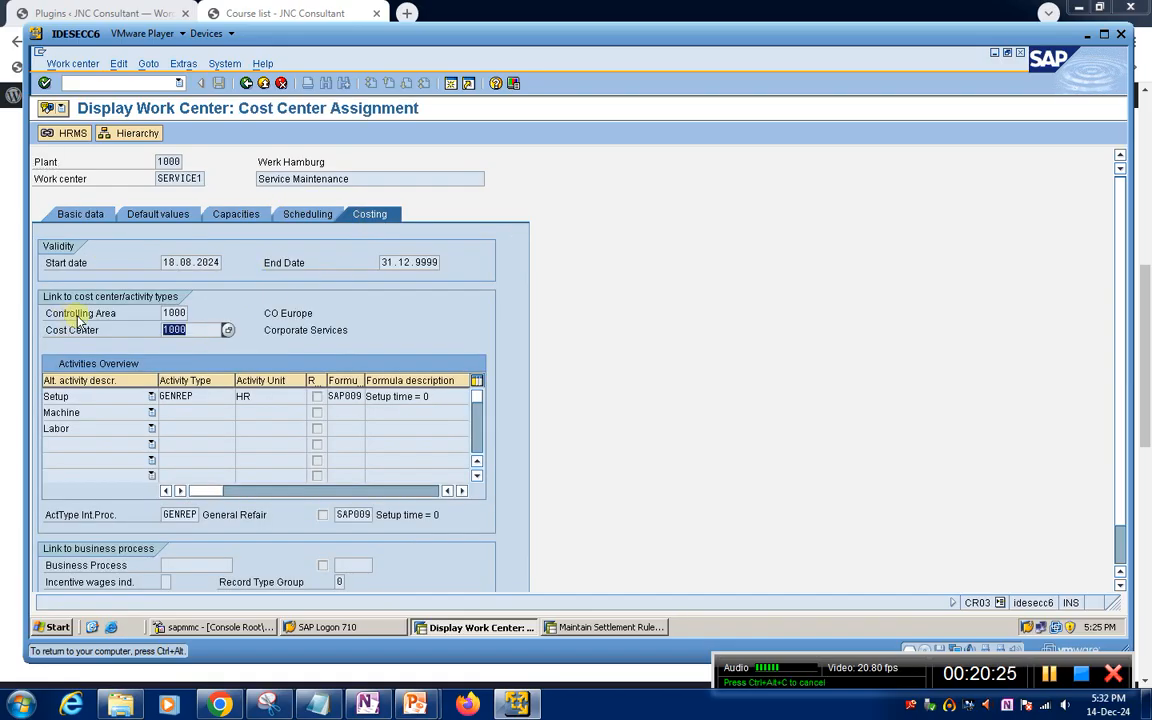
Enter cost center 1000 as the settlement receiver in the distribution rule, acknowledge the message and return to the order header
click(598, 627)
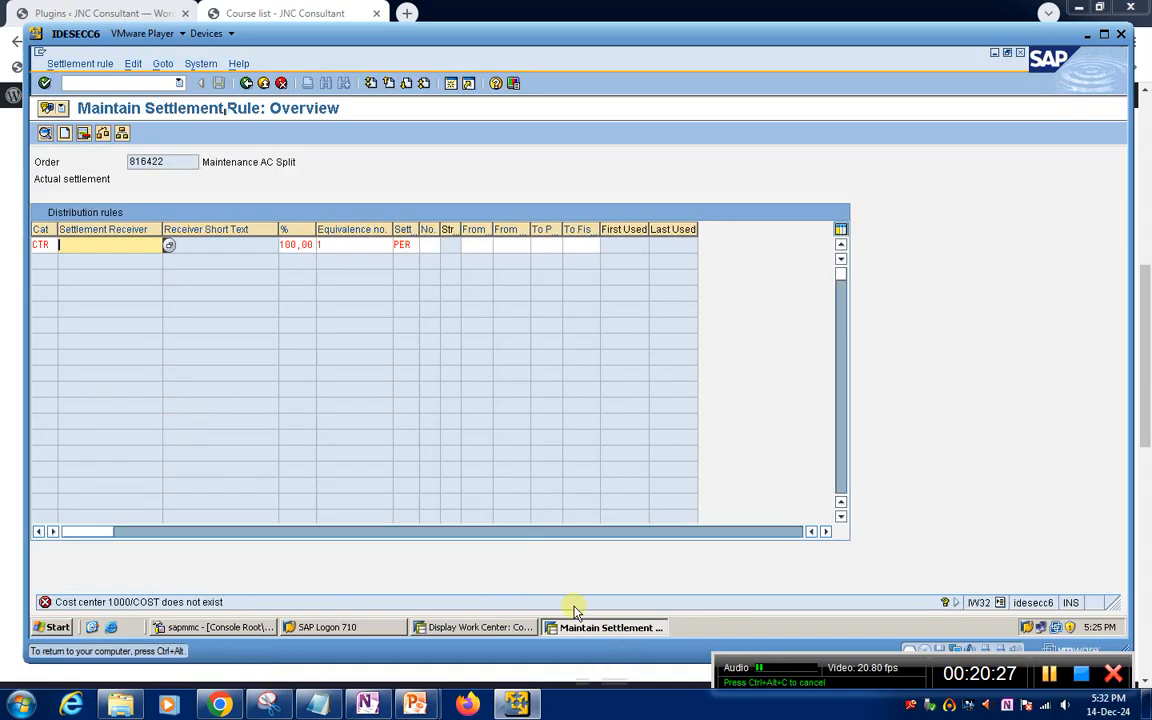
key(ctrl+v)
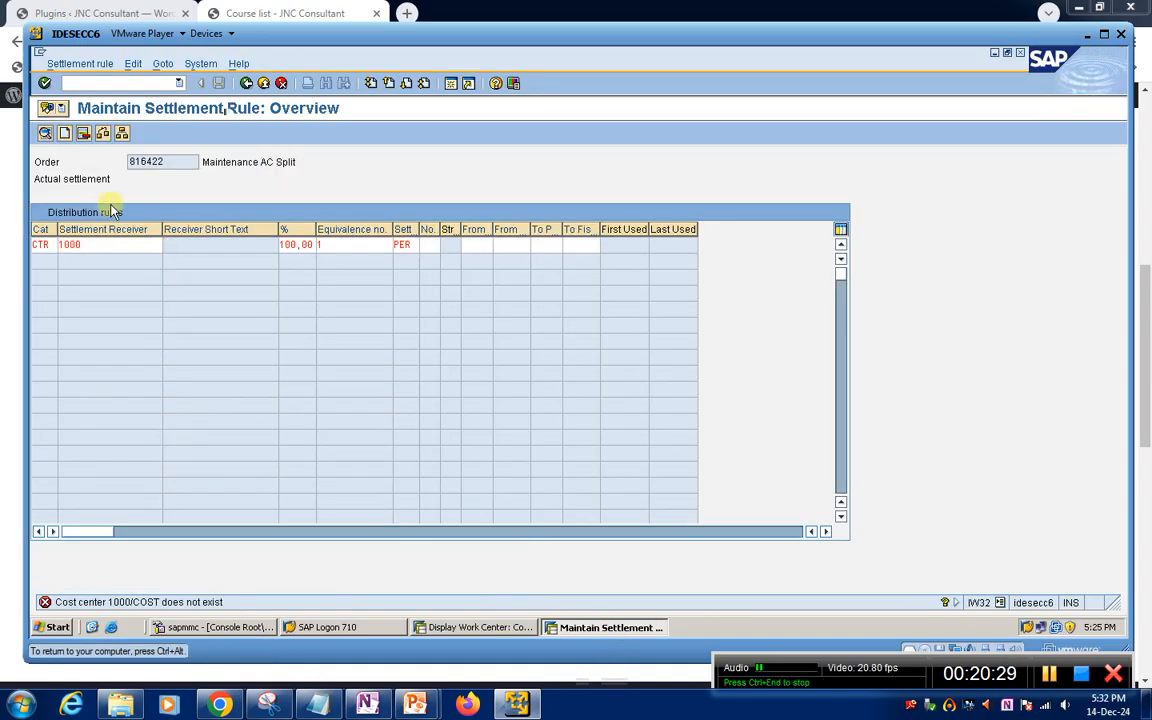
key(Return)
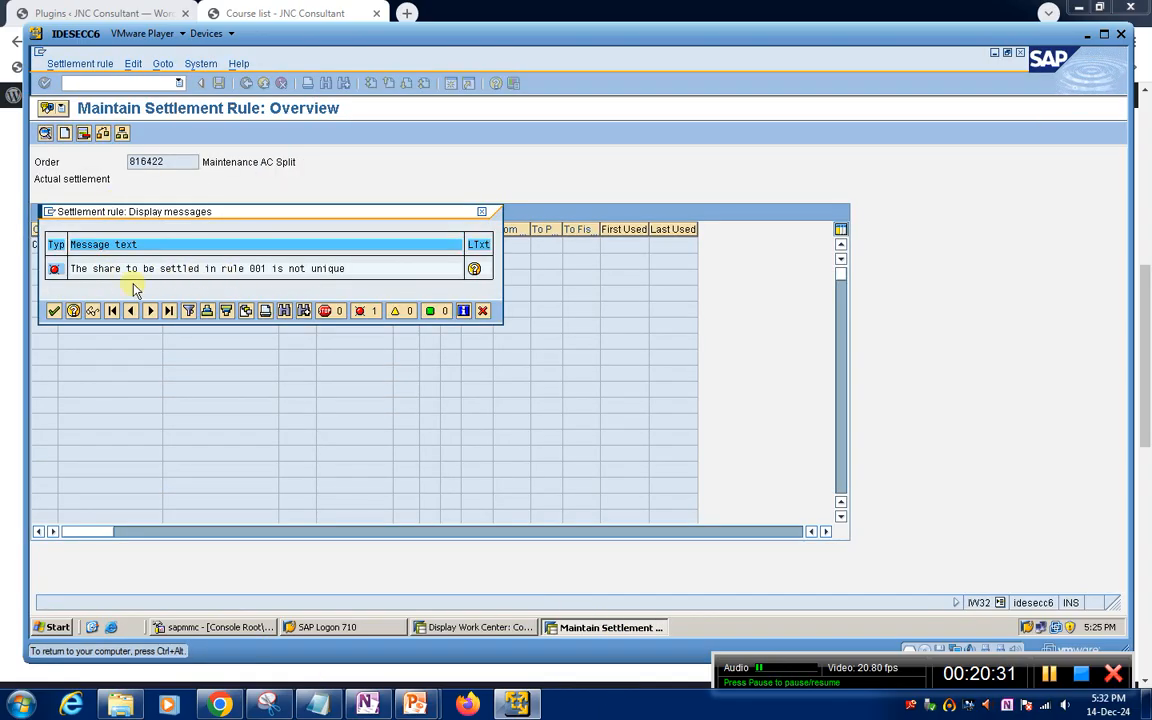
click(54, 311)
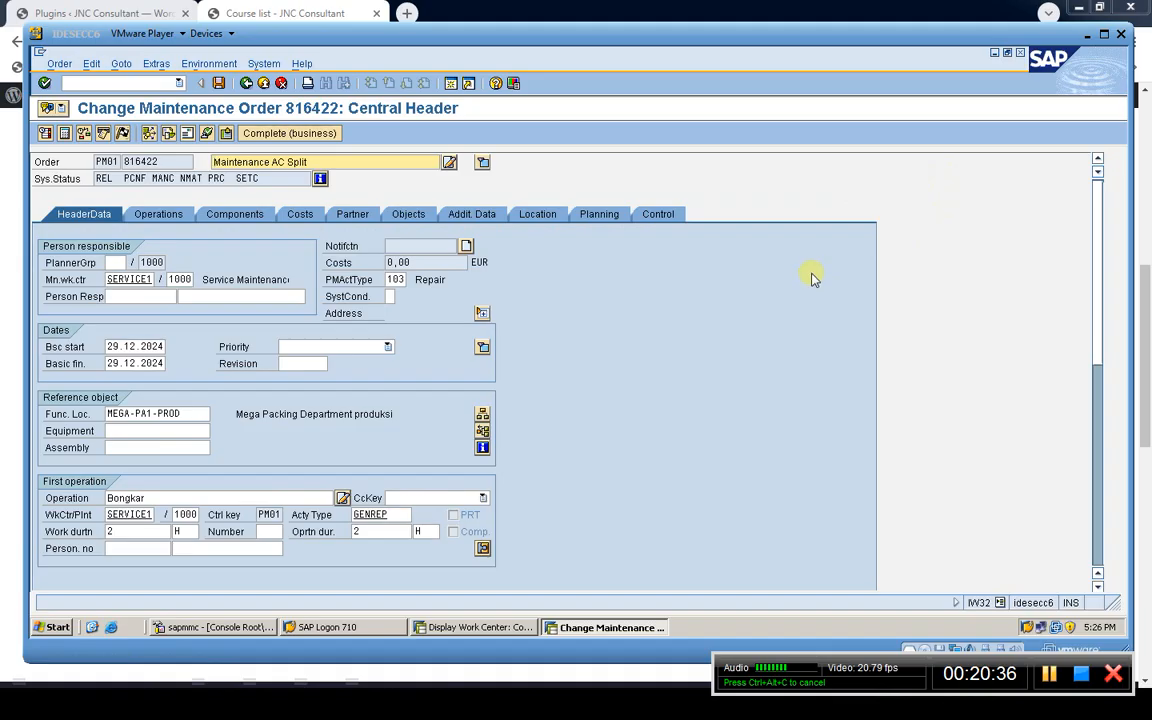
Review the order's settlement rule, checking the cost center receiver, percentage and equivalence number, and return to the order header
click(541, 173)
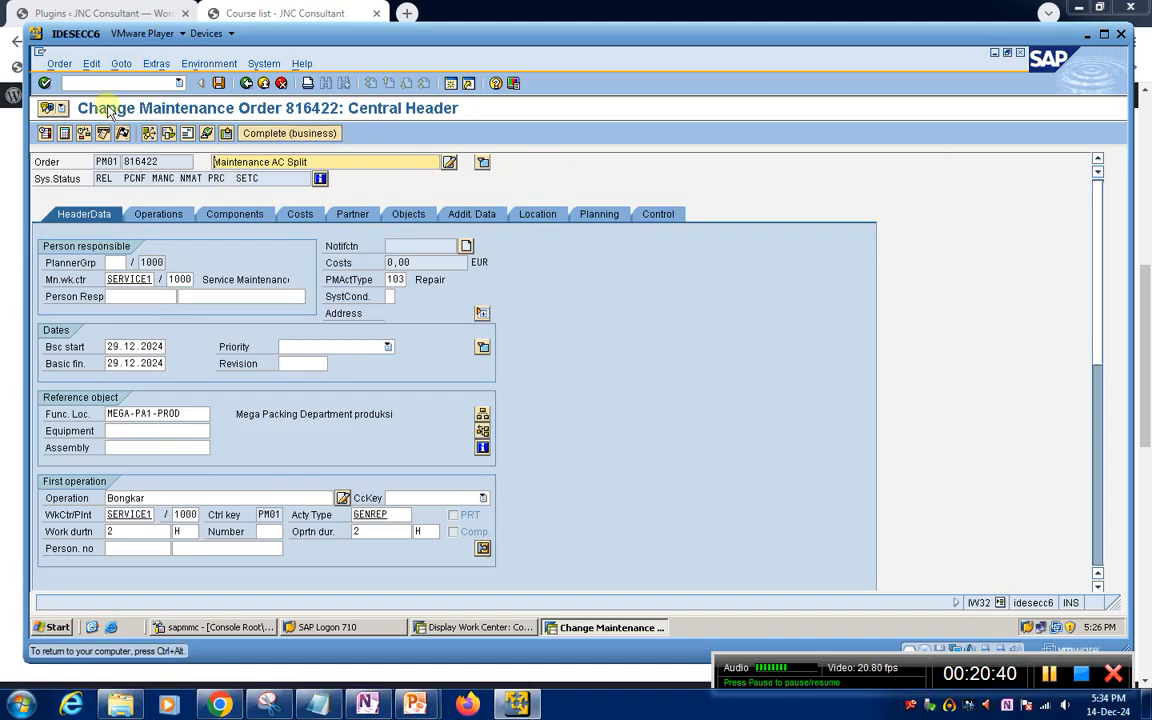
click(120, 63)
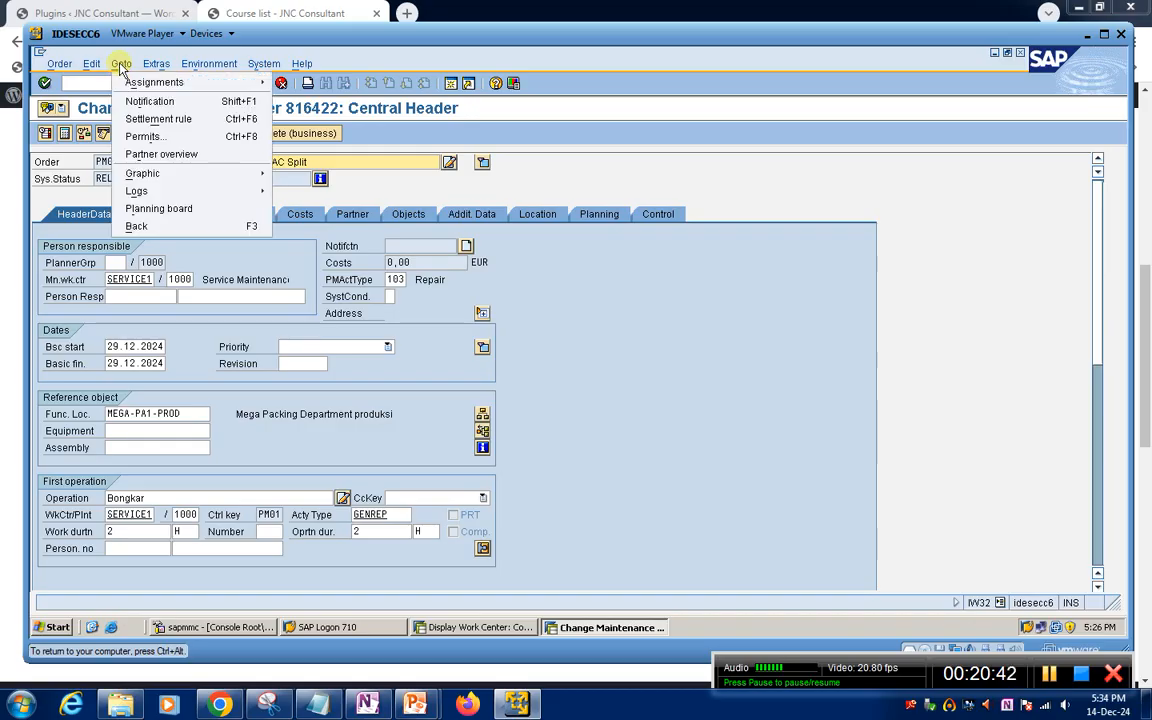
click(150, 118)
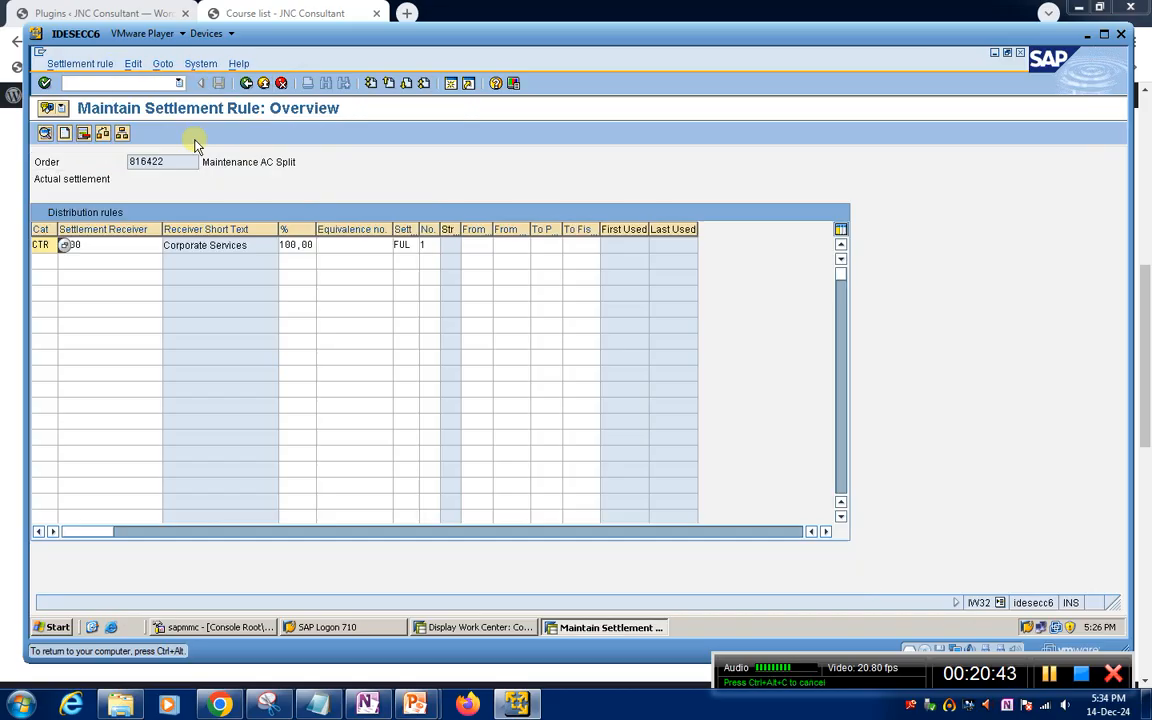
click(348, 245)
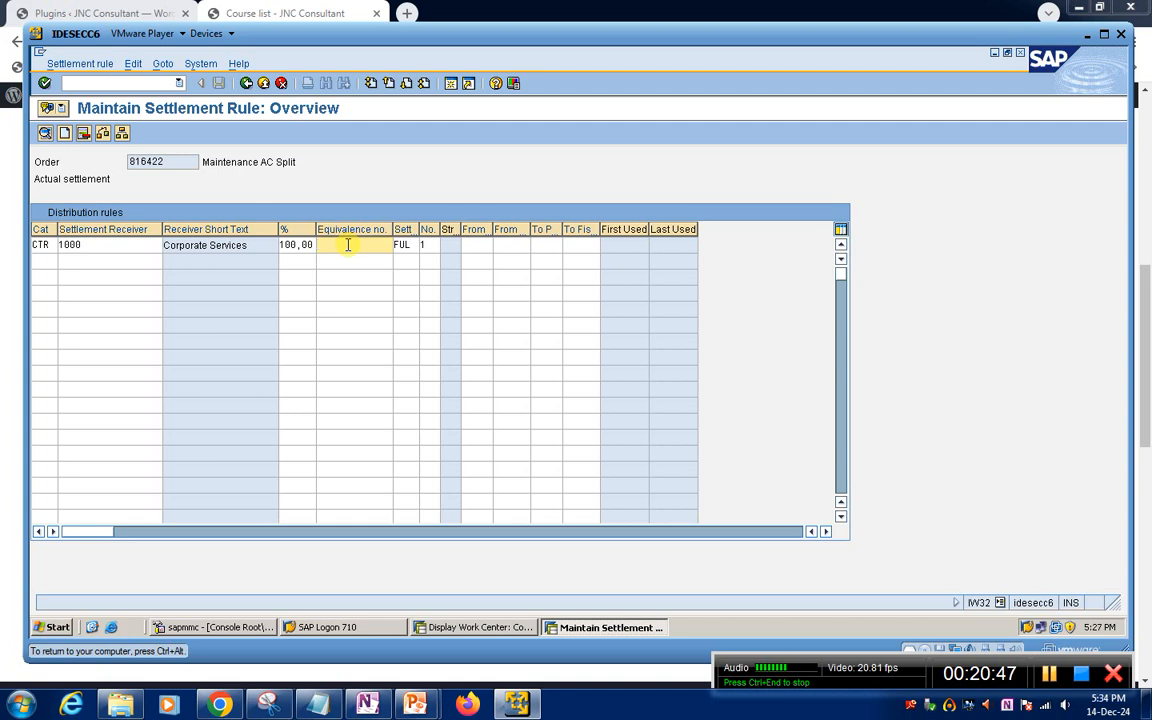
click(125, 245)
click(90, 258)
click(92, 248)
click(113, 258)
click(113, 250)
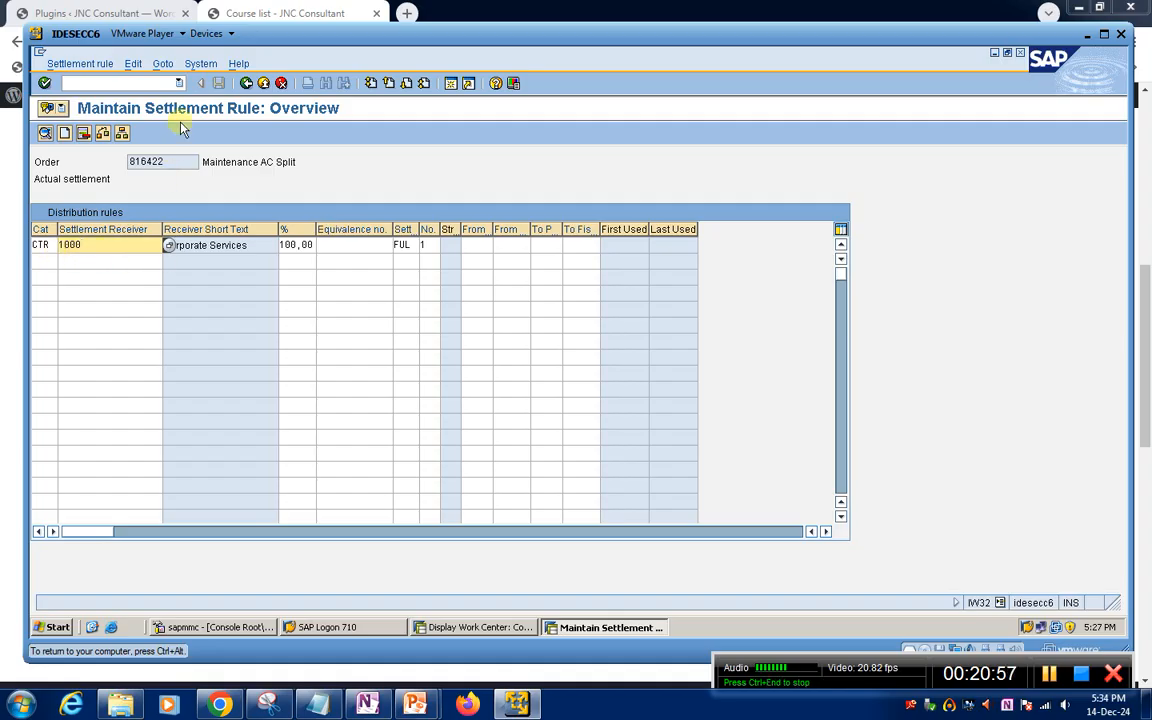
click(247, 84)
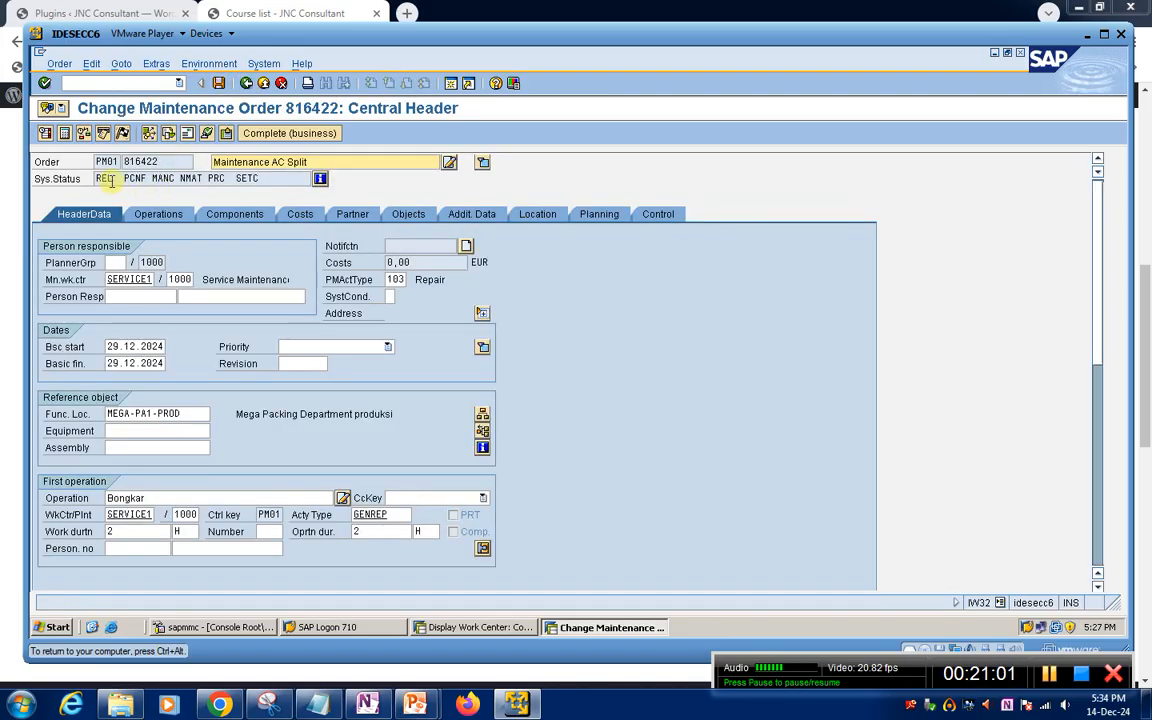
Review the order's operations, and technically complete the order with reference date 14.12.2024 and its notifications included
click(163, 214)
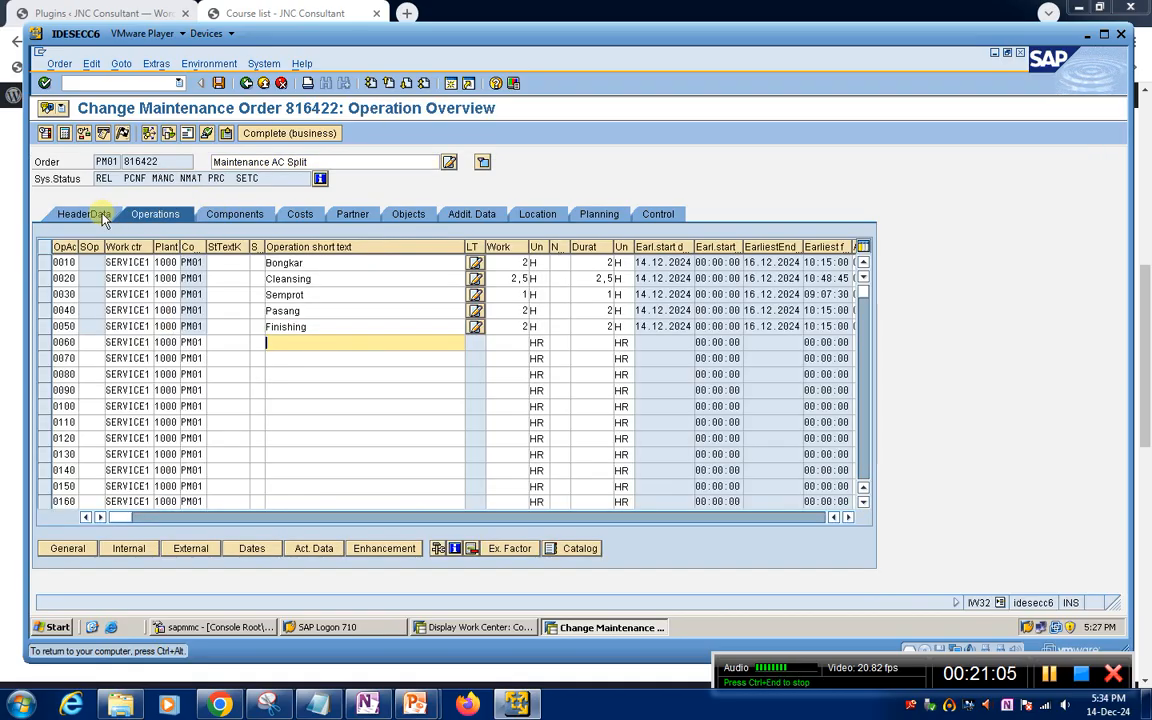
click(84, 214)
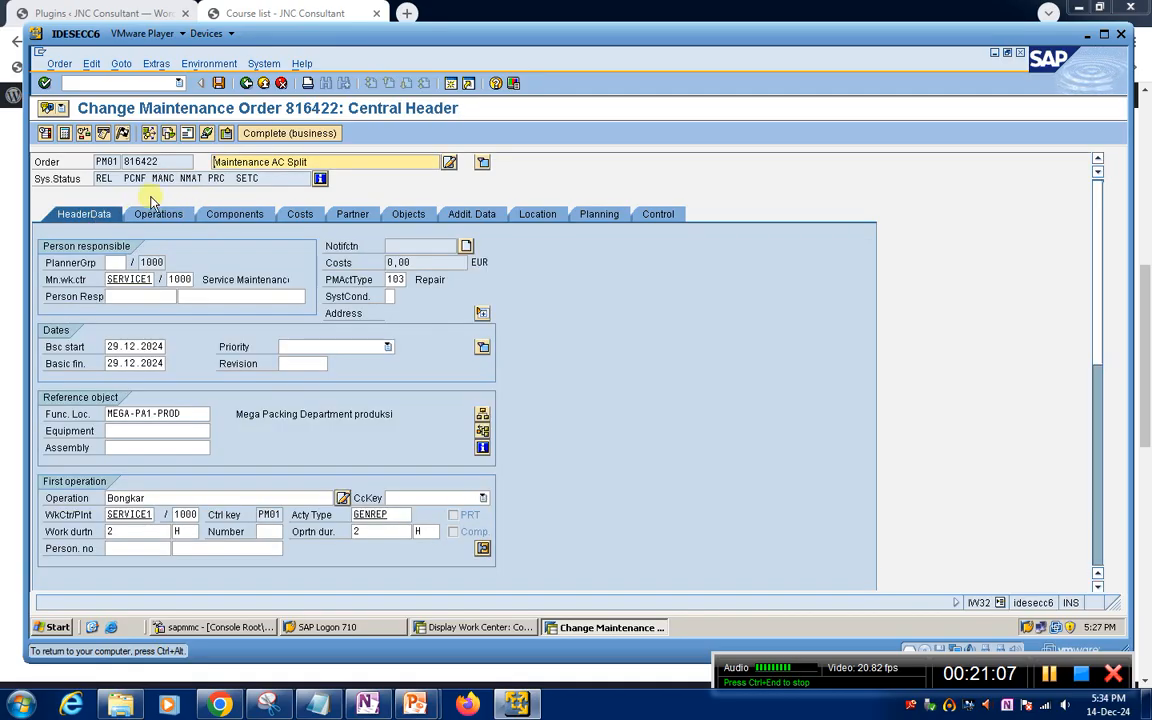
click(124, 134)
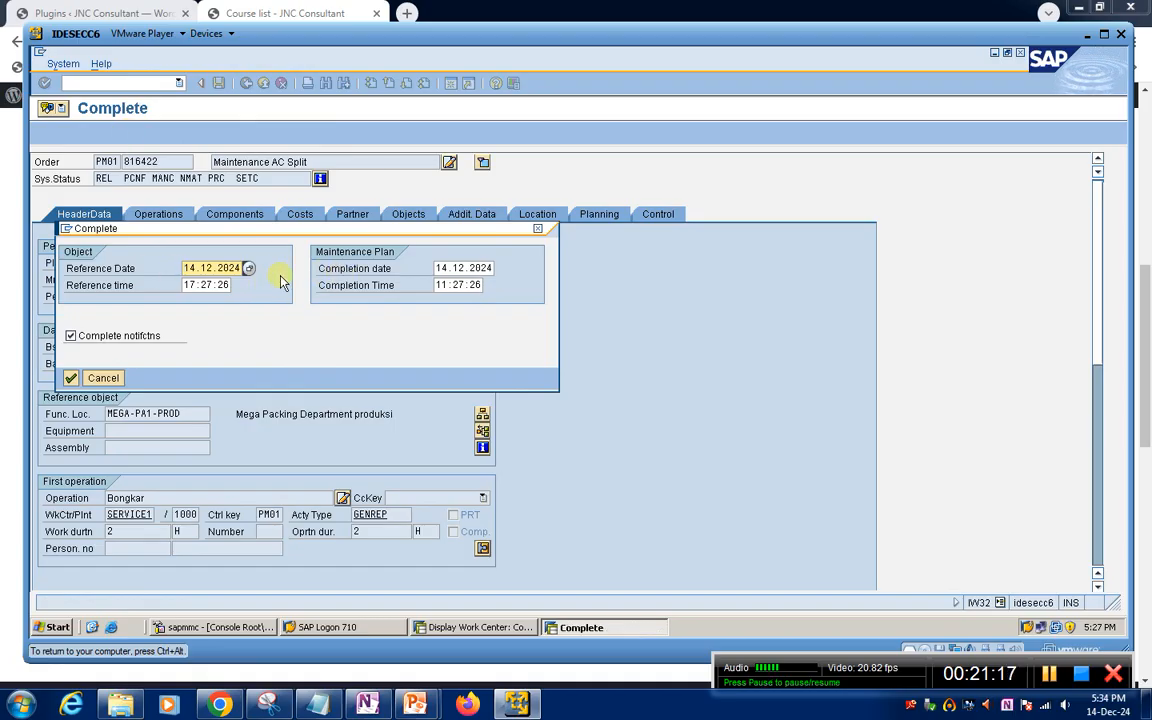
click(71, 379)
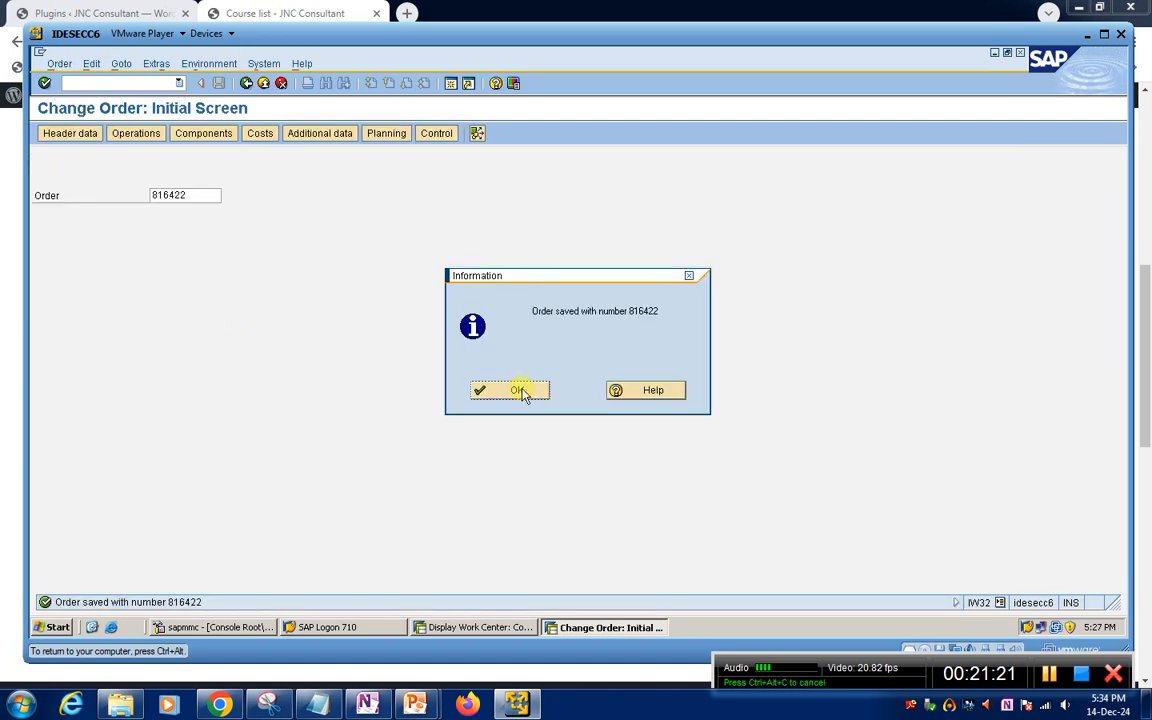
click(522, 393)
Reopen the same order in IW32 and display its detailed system status list
key(Return)
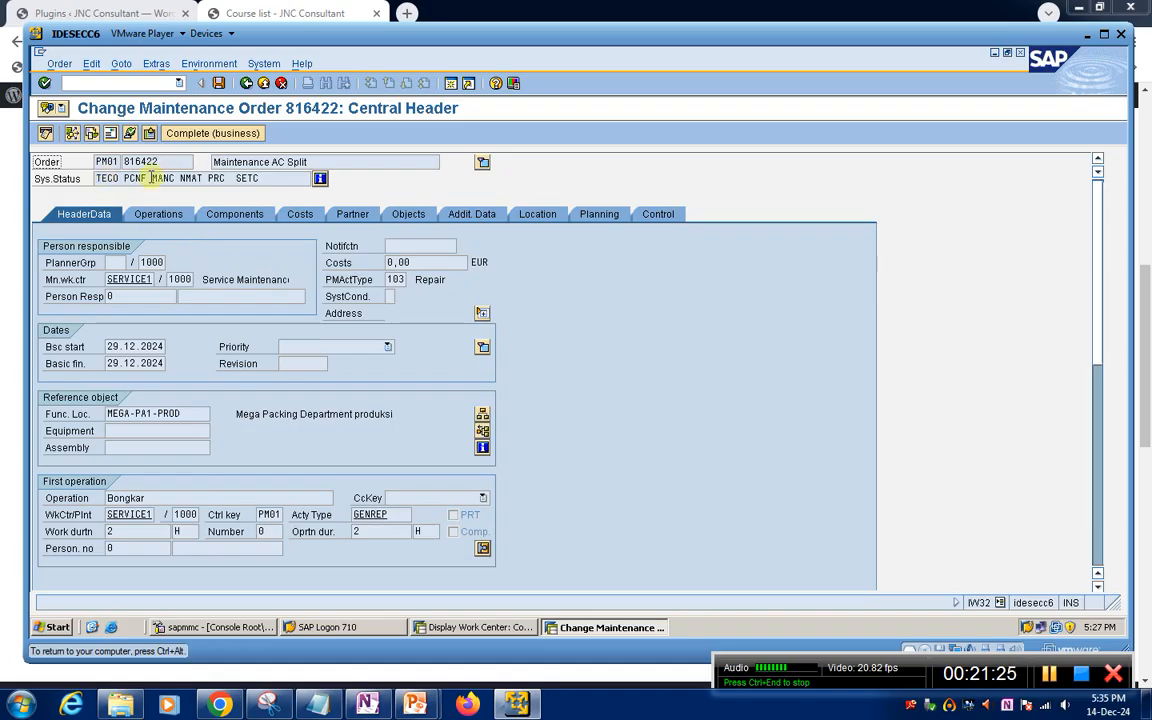
click(320, 179)
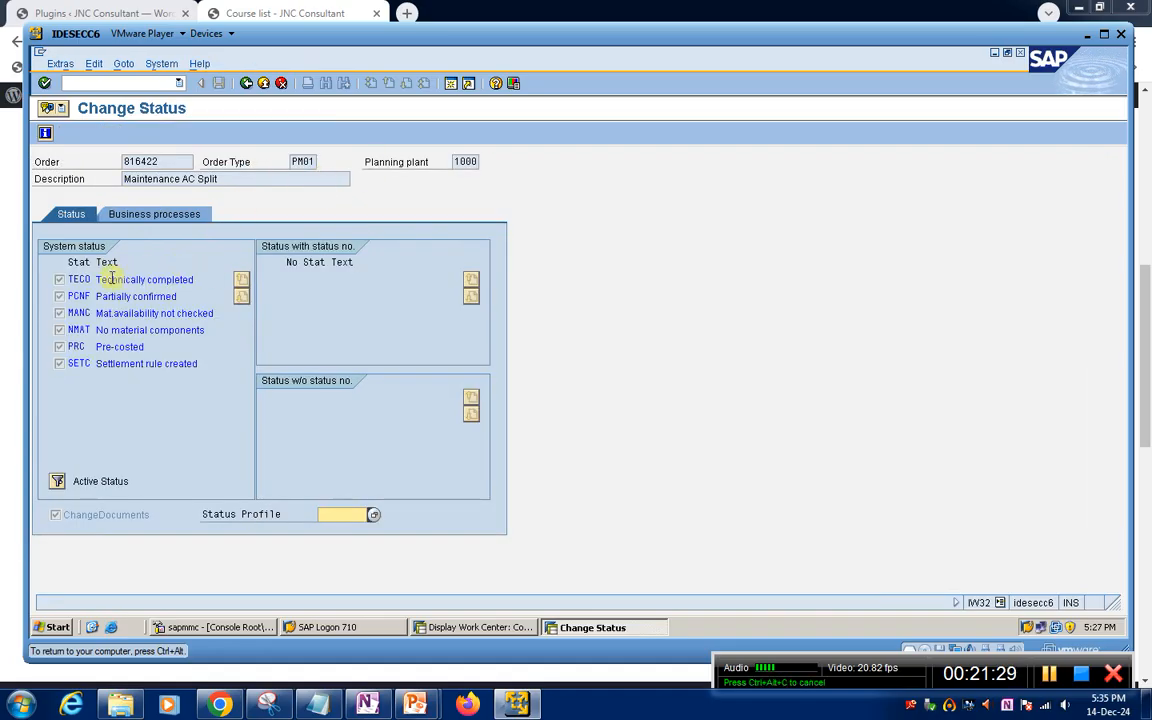
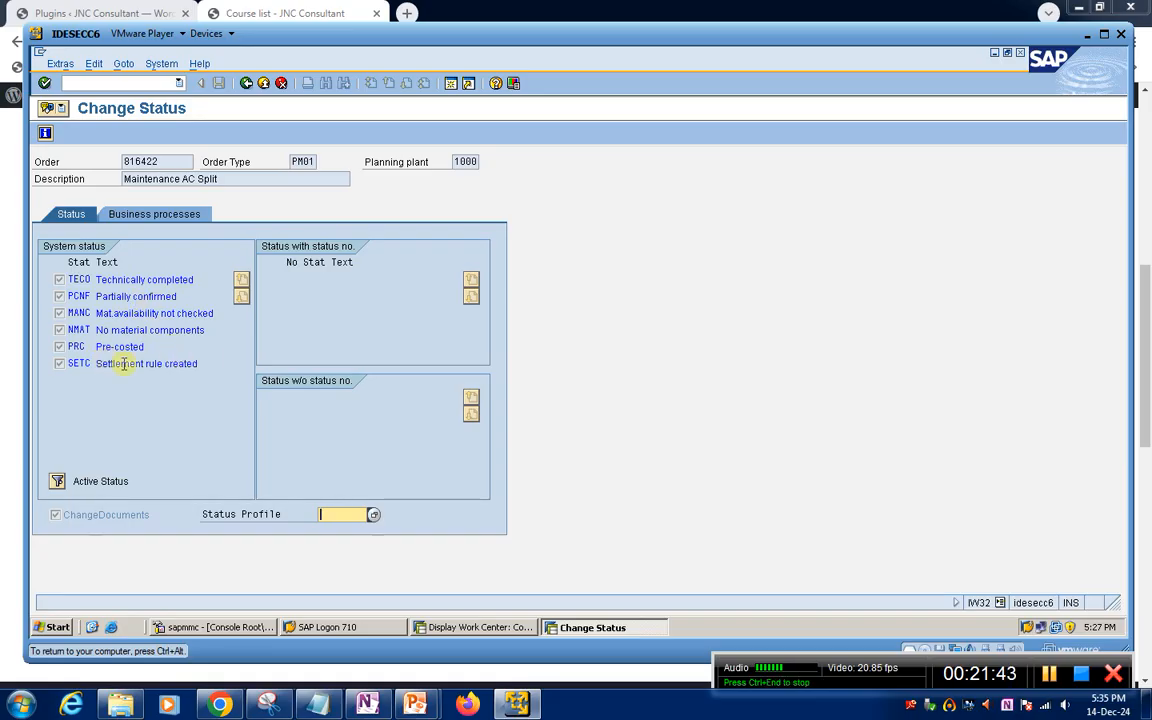
Return from the status list to the order header, and in the other session back out of the work center and order displays
click(246, 83)
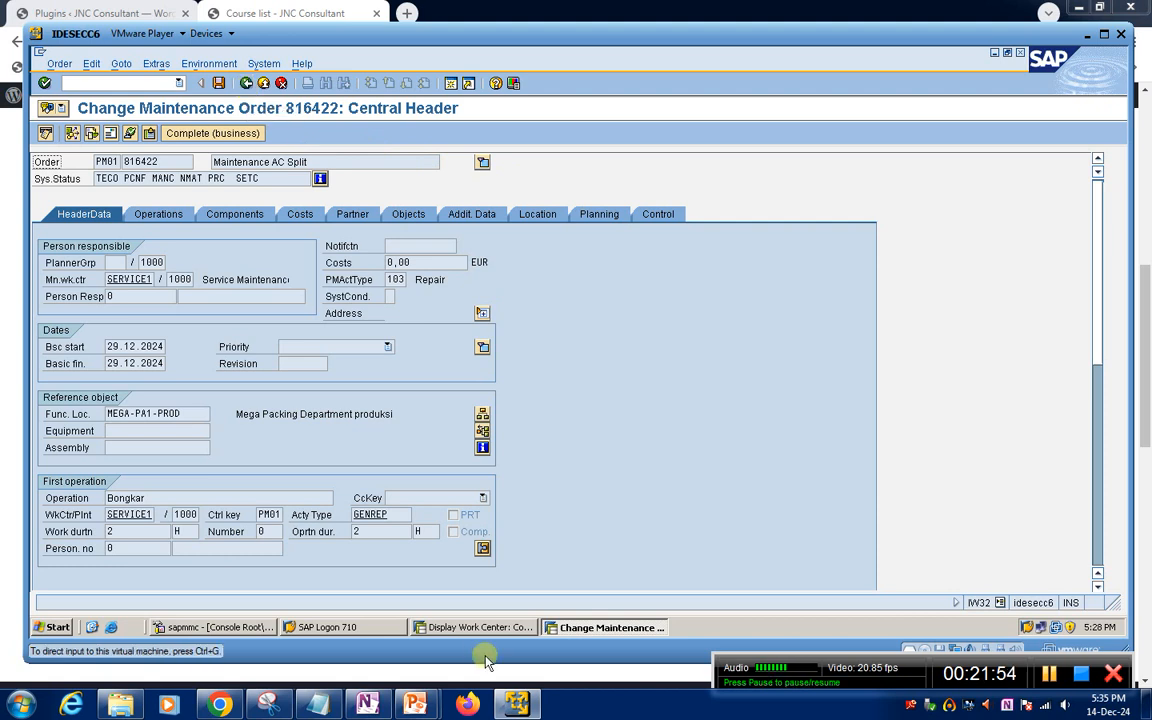
click(440, 627)
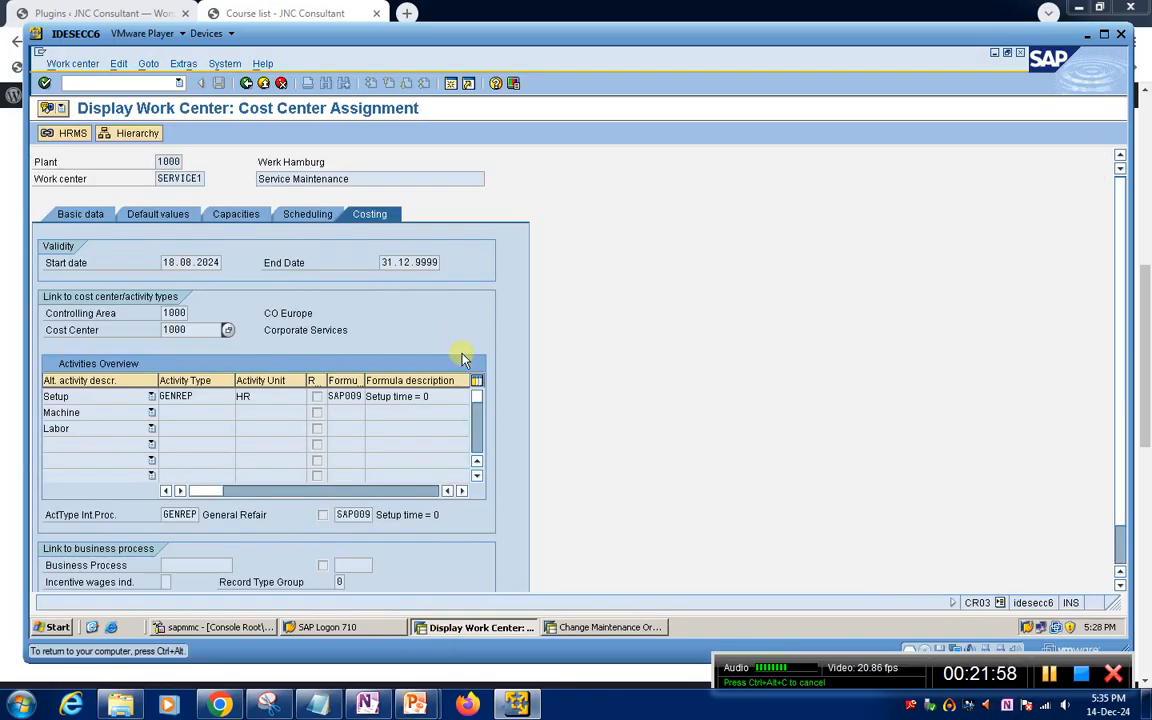
click(247, 84)
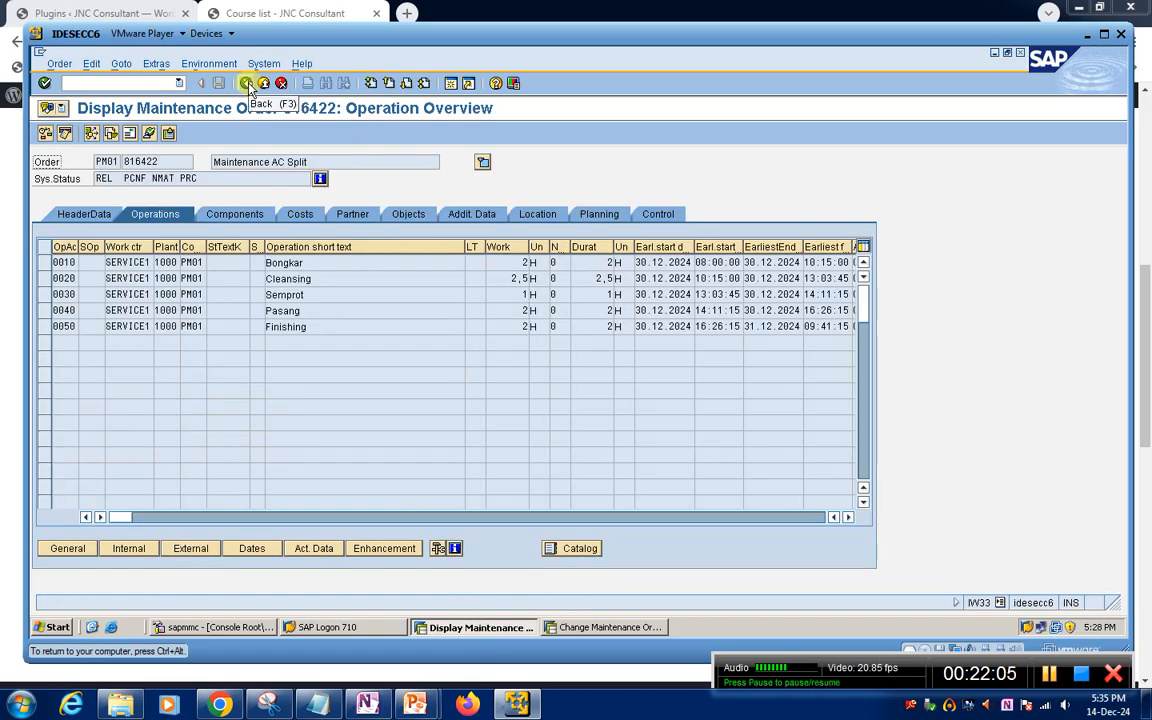
click(247, 84)
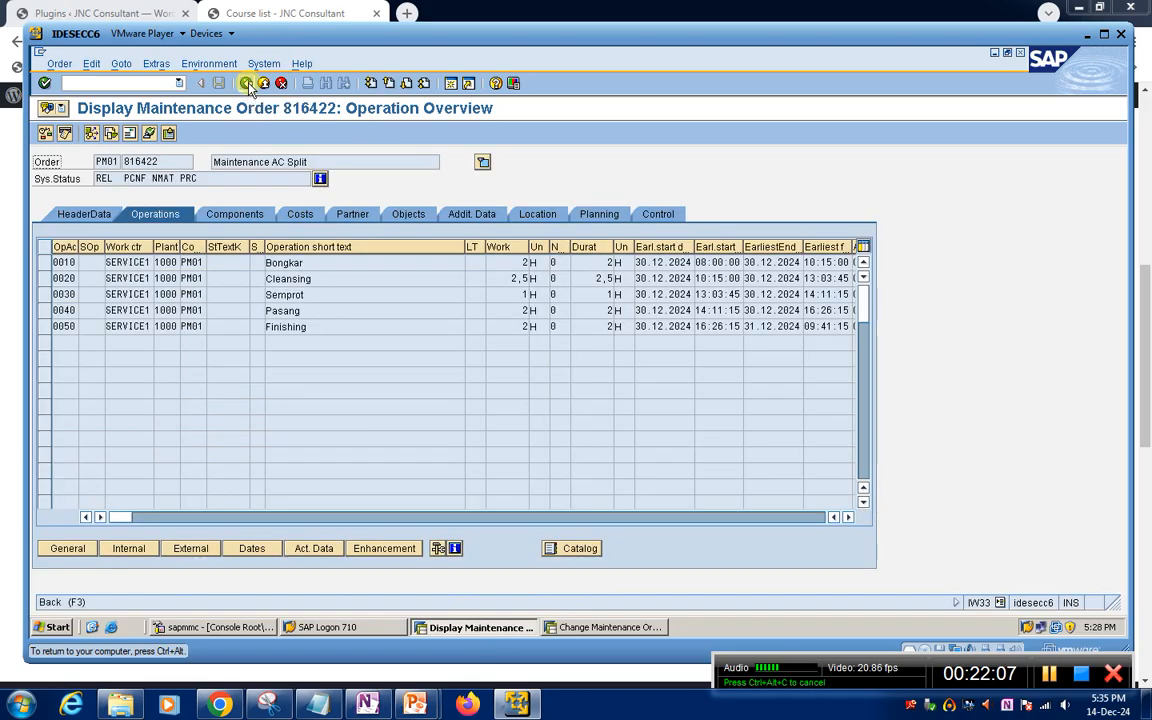
right_click(77, 83)
click(397, 270)
Open maintenance plan 213 for scheduling with transaction IP10
click(97, 83)
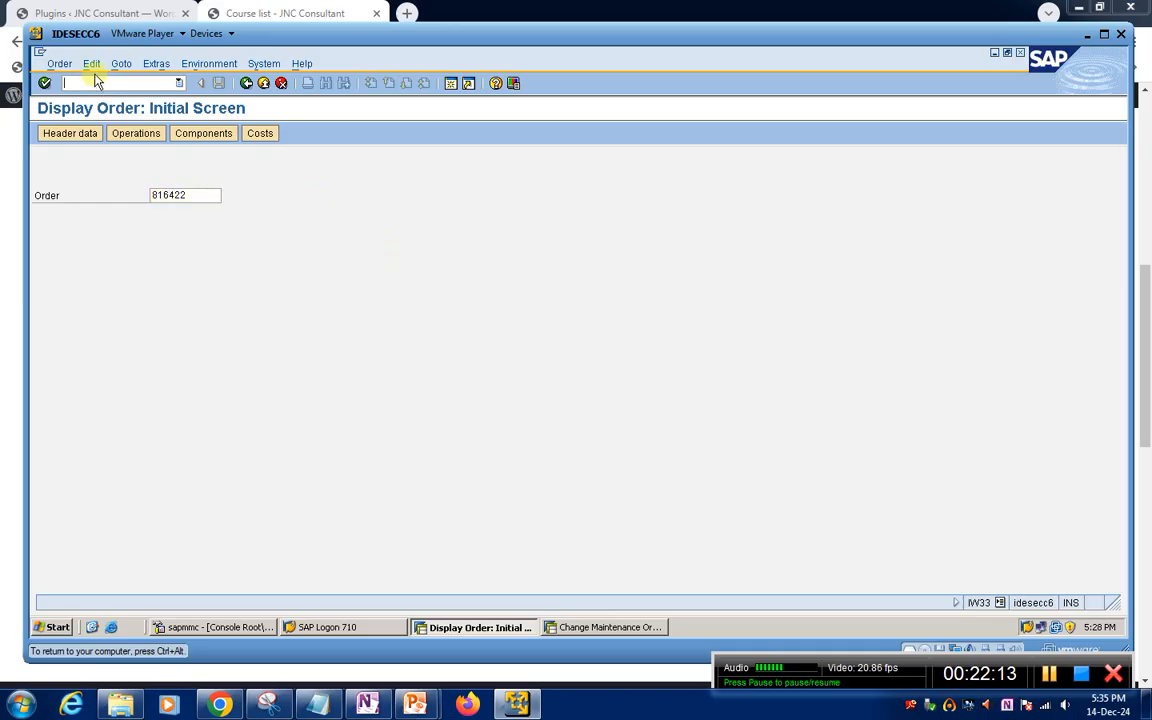
text(/n)
key(Return)
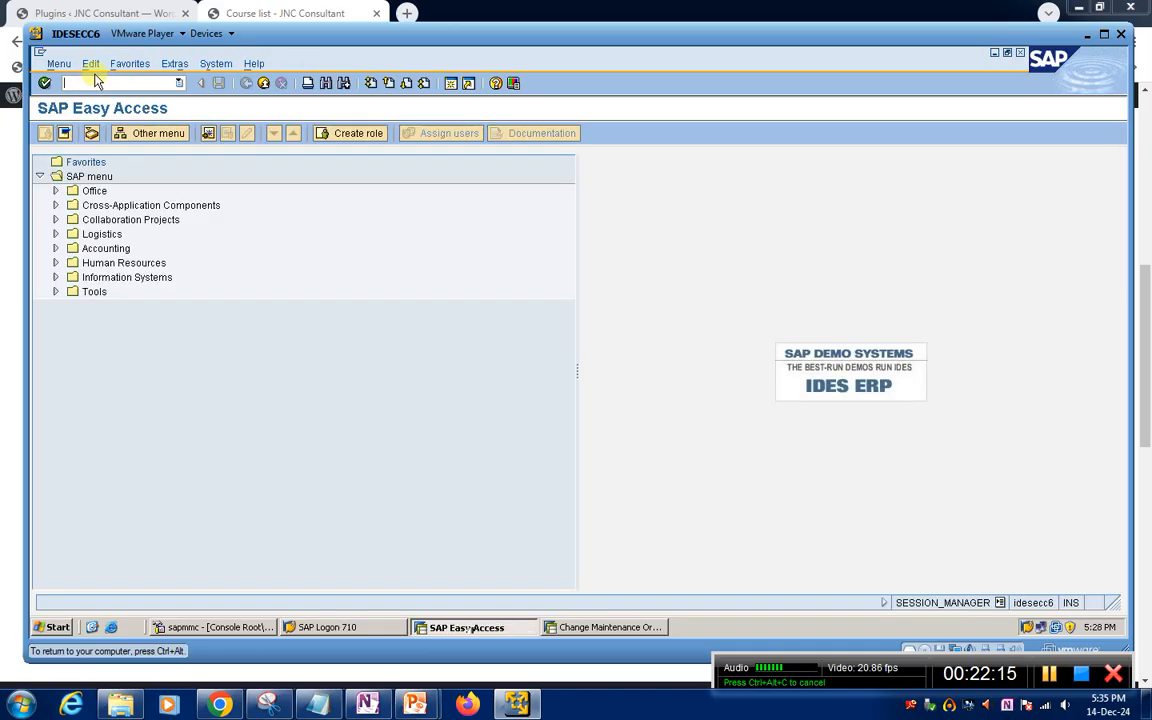
key(Return)
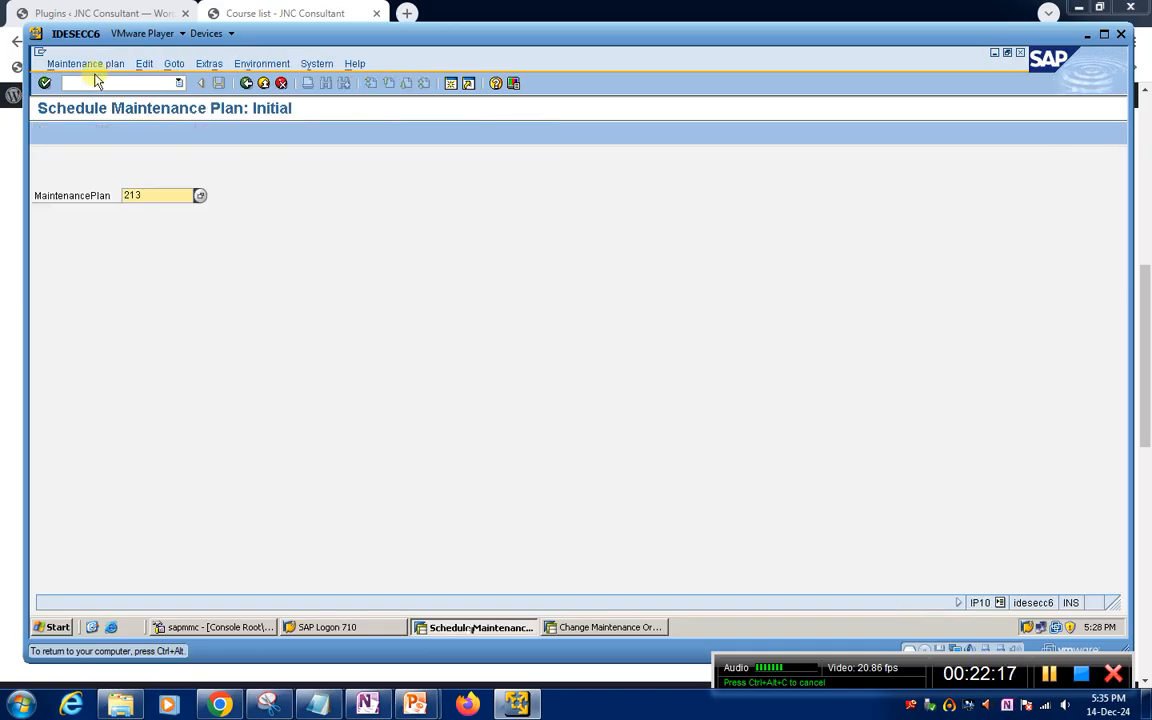
key(Return)
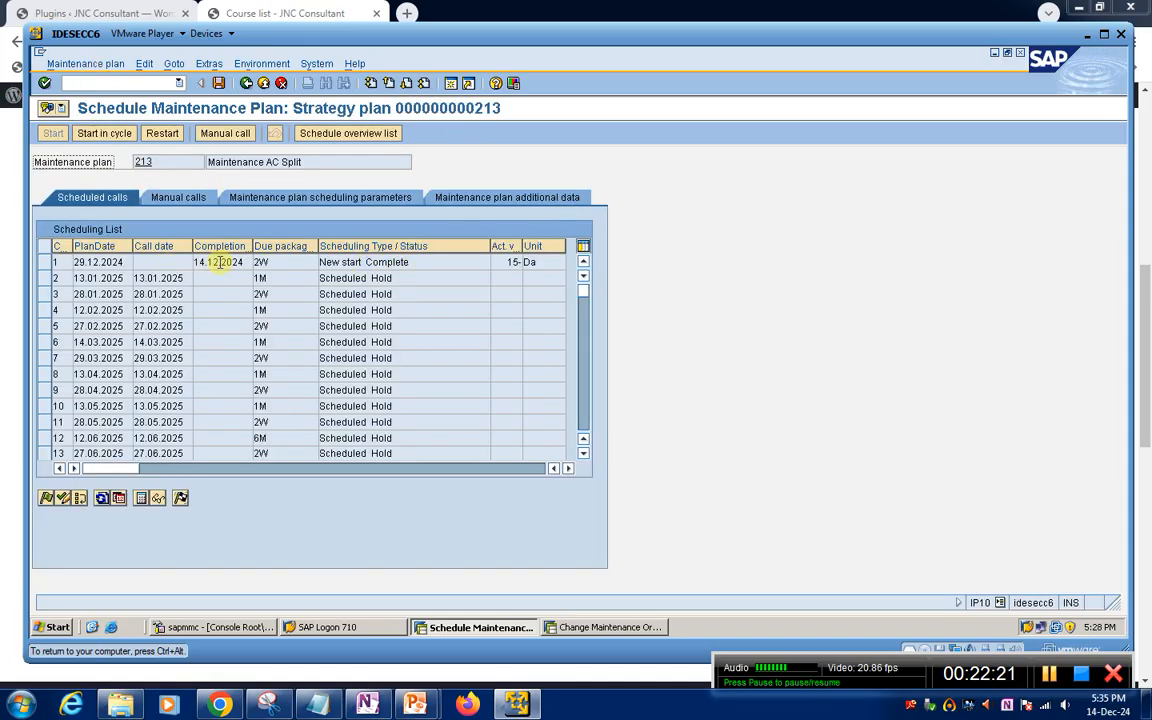
Review call 1 in the plan's scheduling list and the planned calls in the schedule overview list
click(45, 263)
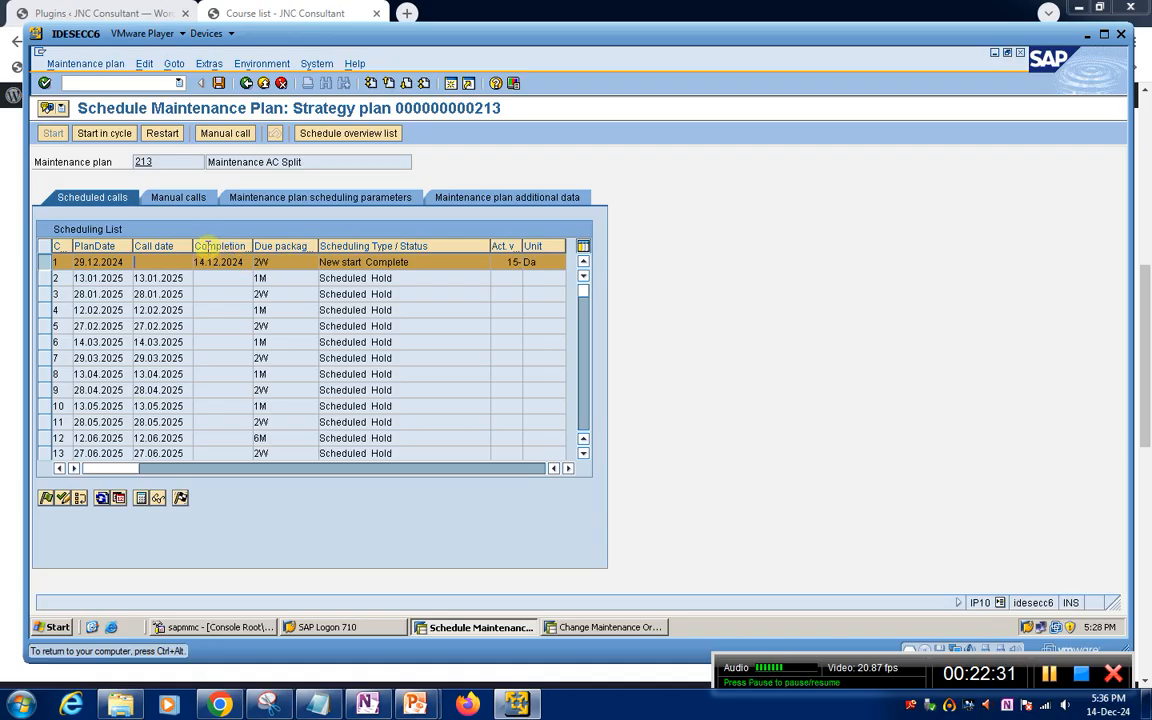
click(567, 469)
click(567, 469)
click(567, 469)
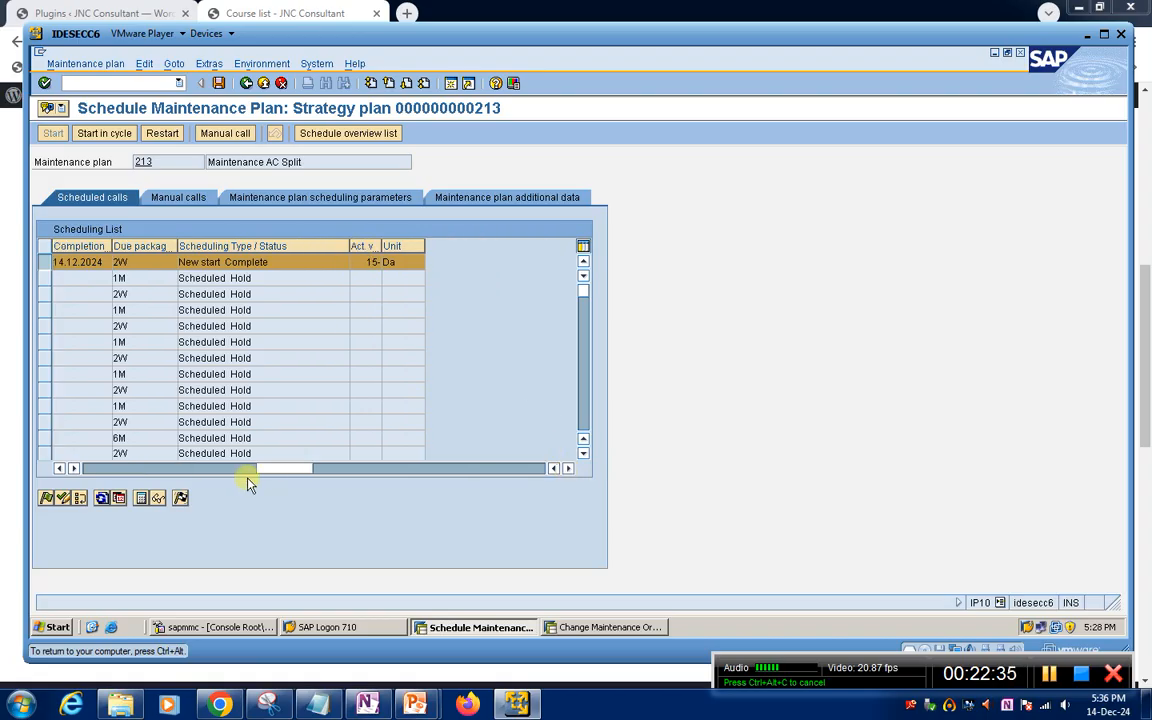
click(332, 133)
click(275, 124)
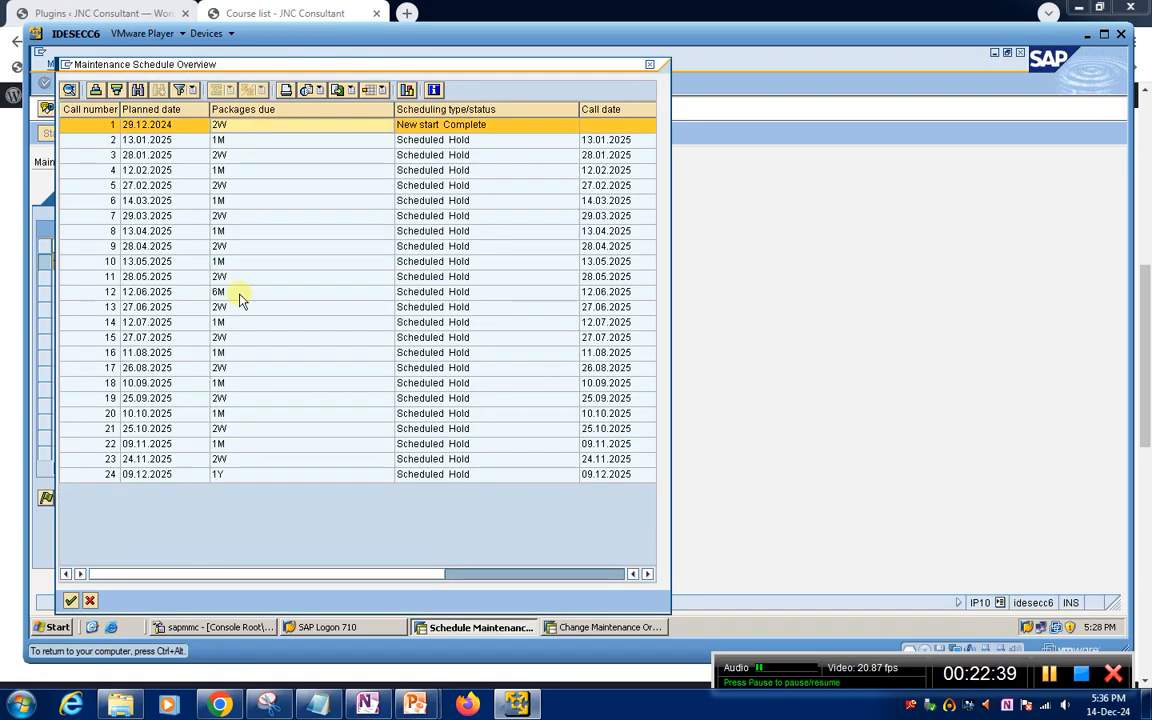
click(649, 64)
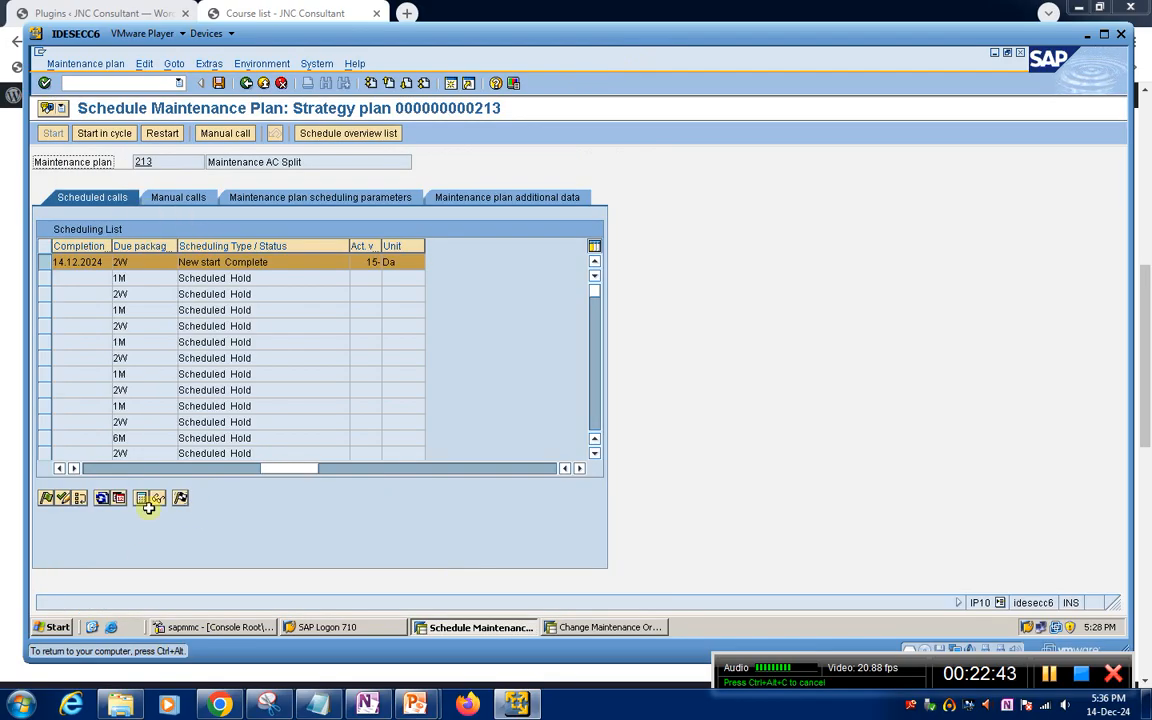
drag(288, 471, 112, 470)
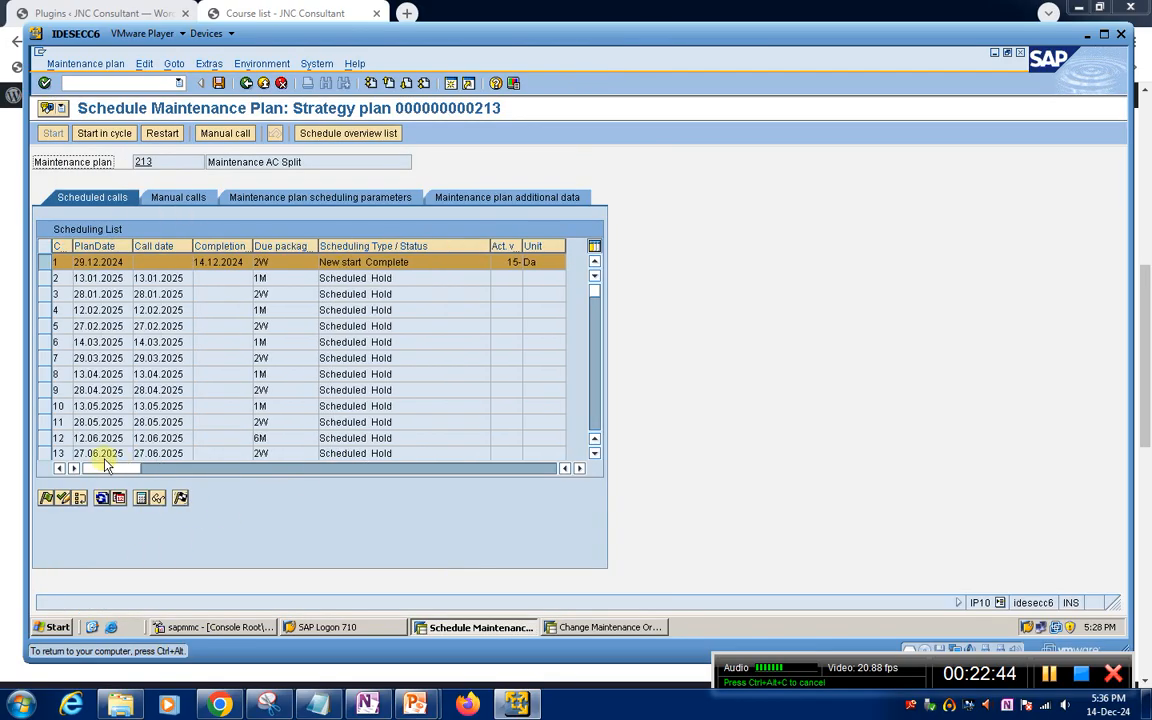
Release call 2, planned for 13.01.2025, and save the plan despite the cost calculation error
click(42, 279)
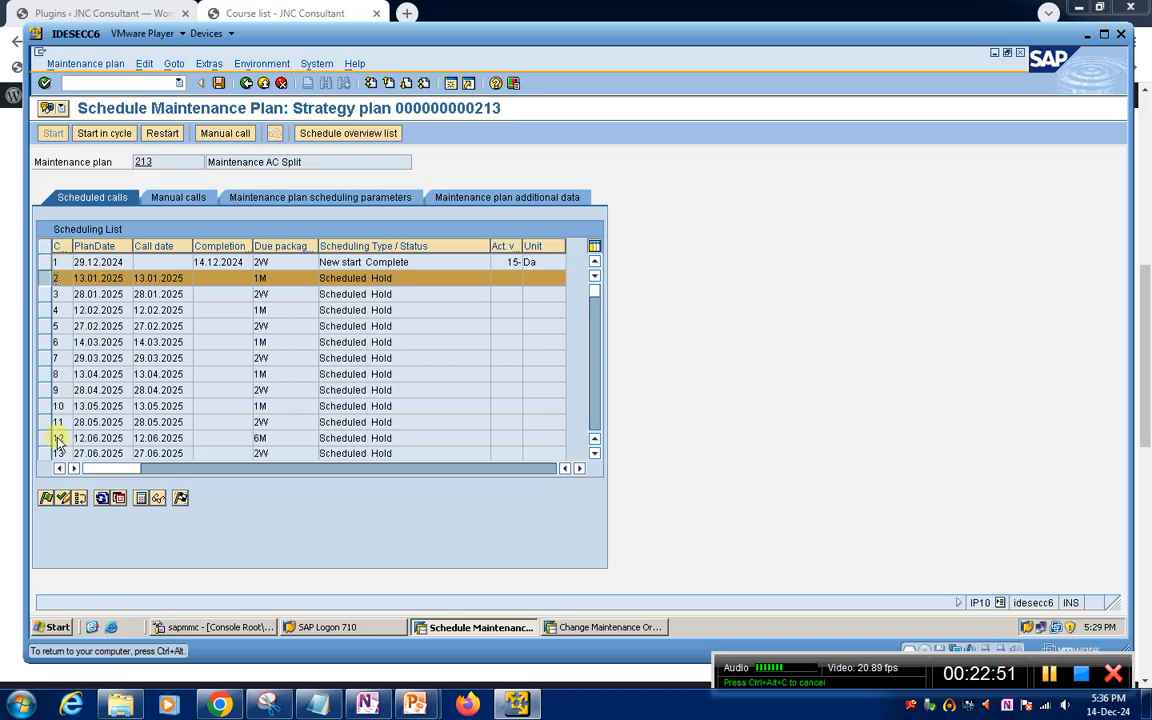
click(48, 502)
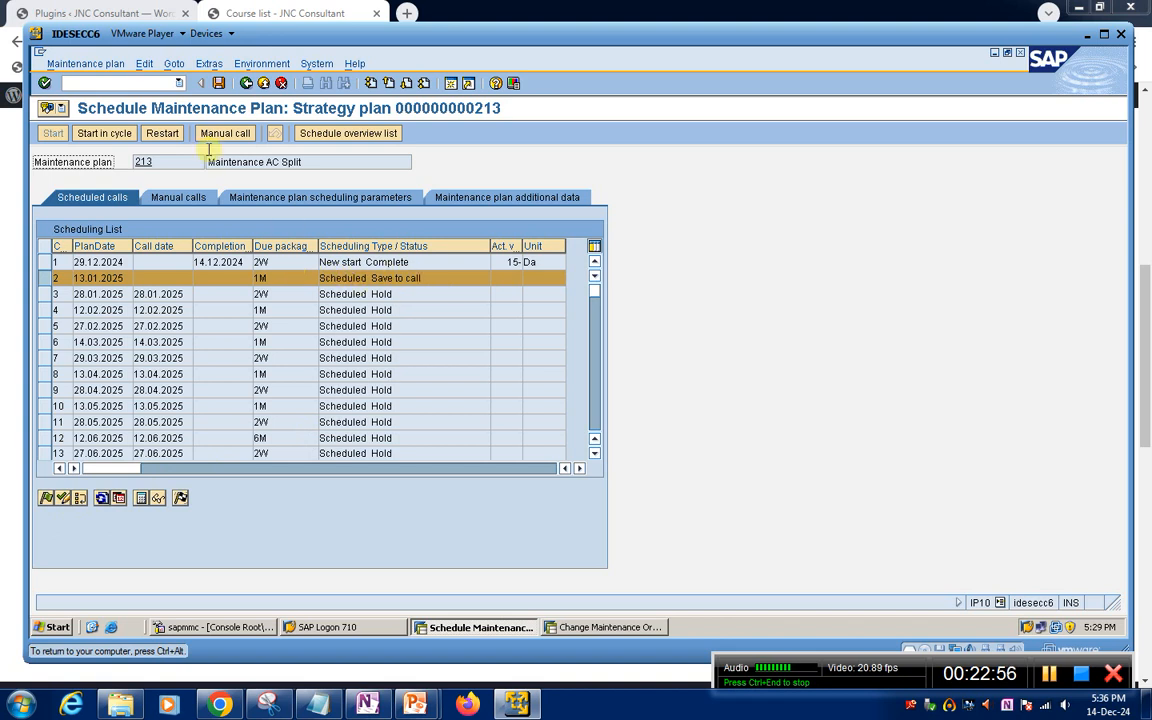
click(219, 83)
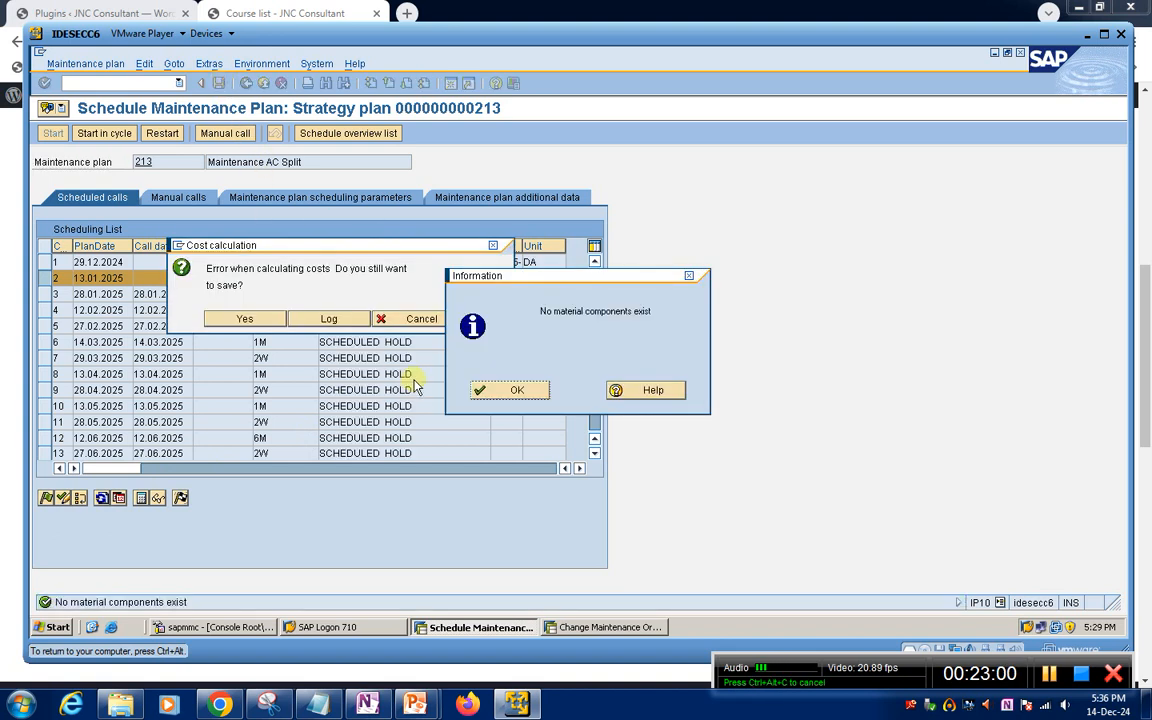
click(521, 395)
click(246, 319)
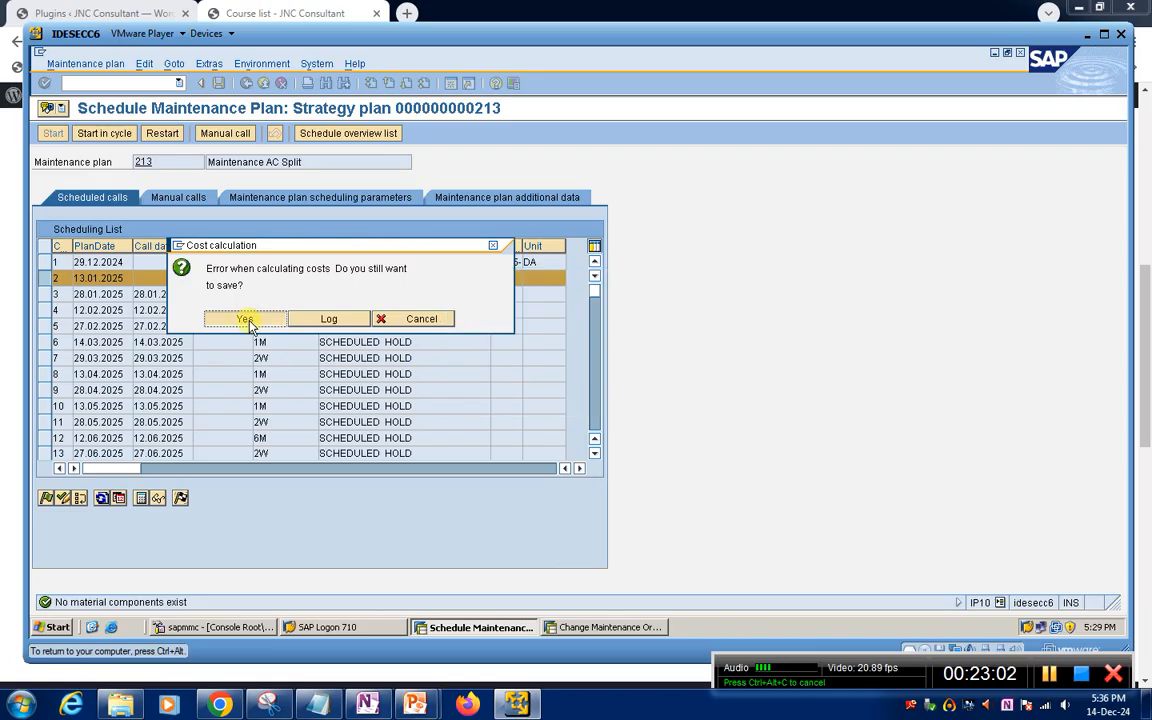
click(522, 390)
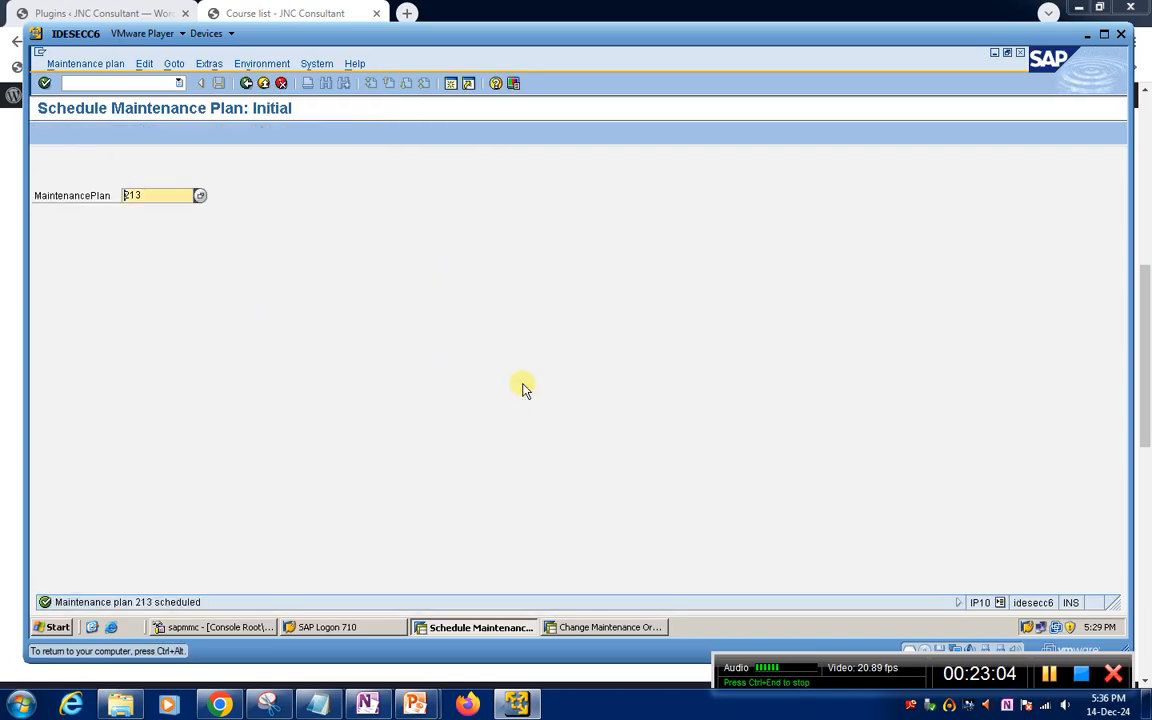
Reopen maintenance plan 213 and review the order generated for call 2 and the scheduling status of calls 3 and 4
key(Return)
click(405, 278)
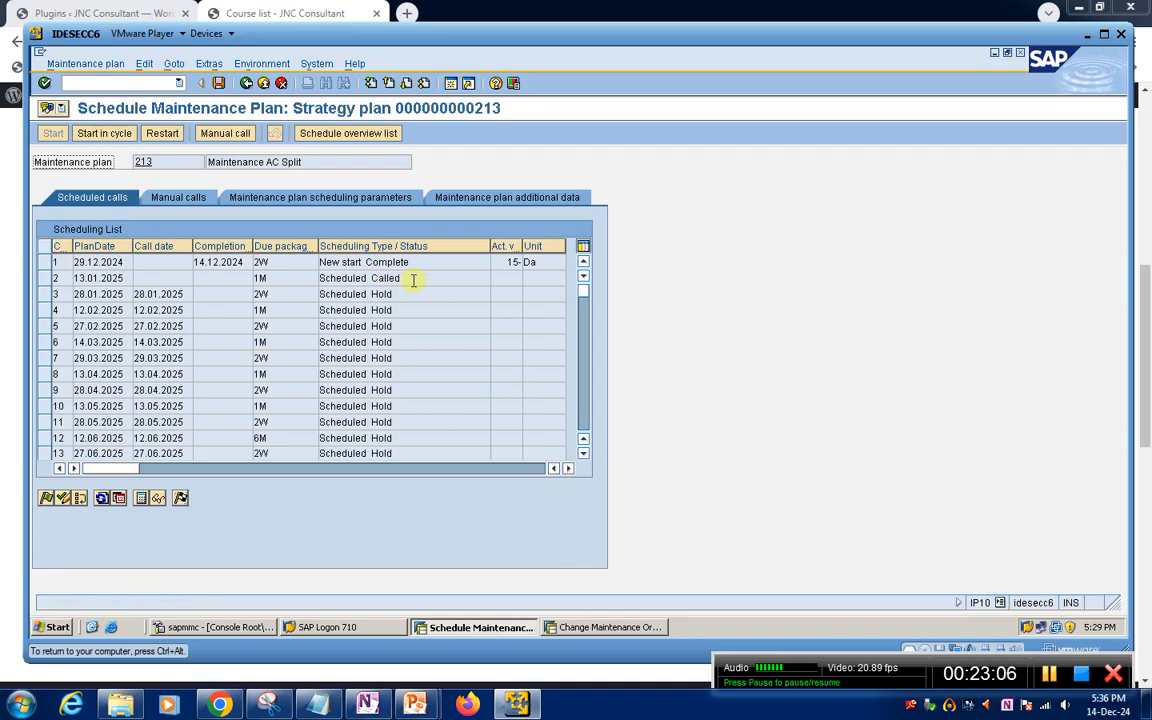
click(45, 278)
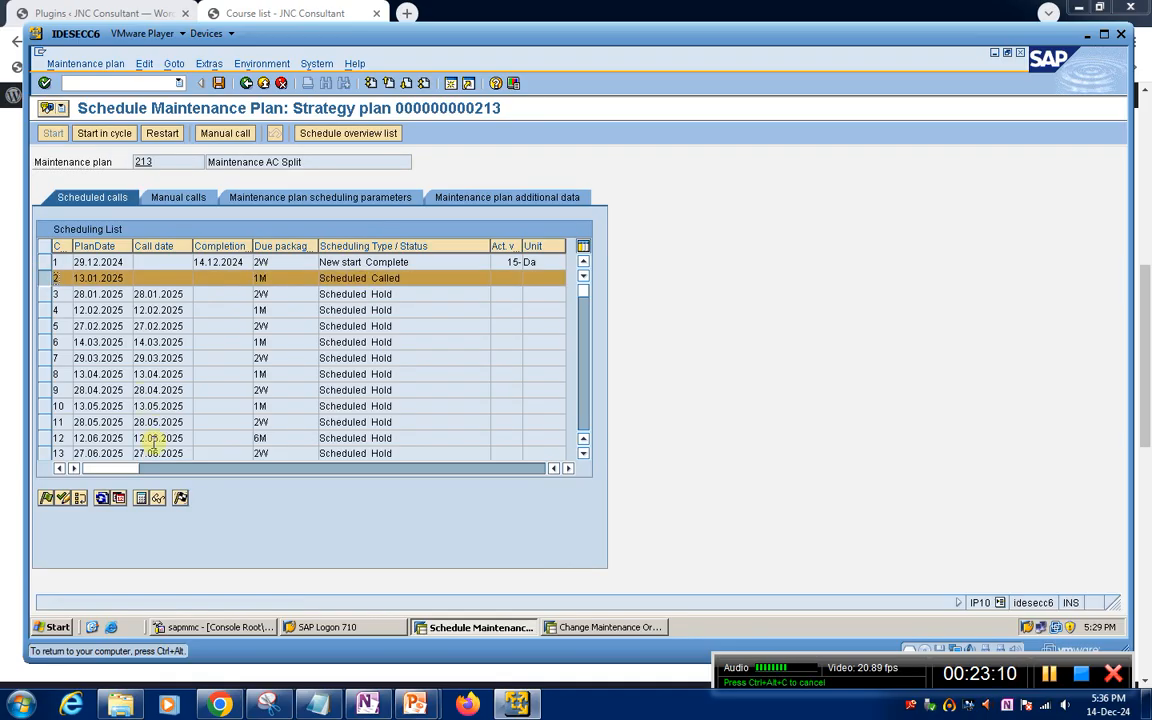
click(158, 498)
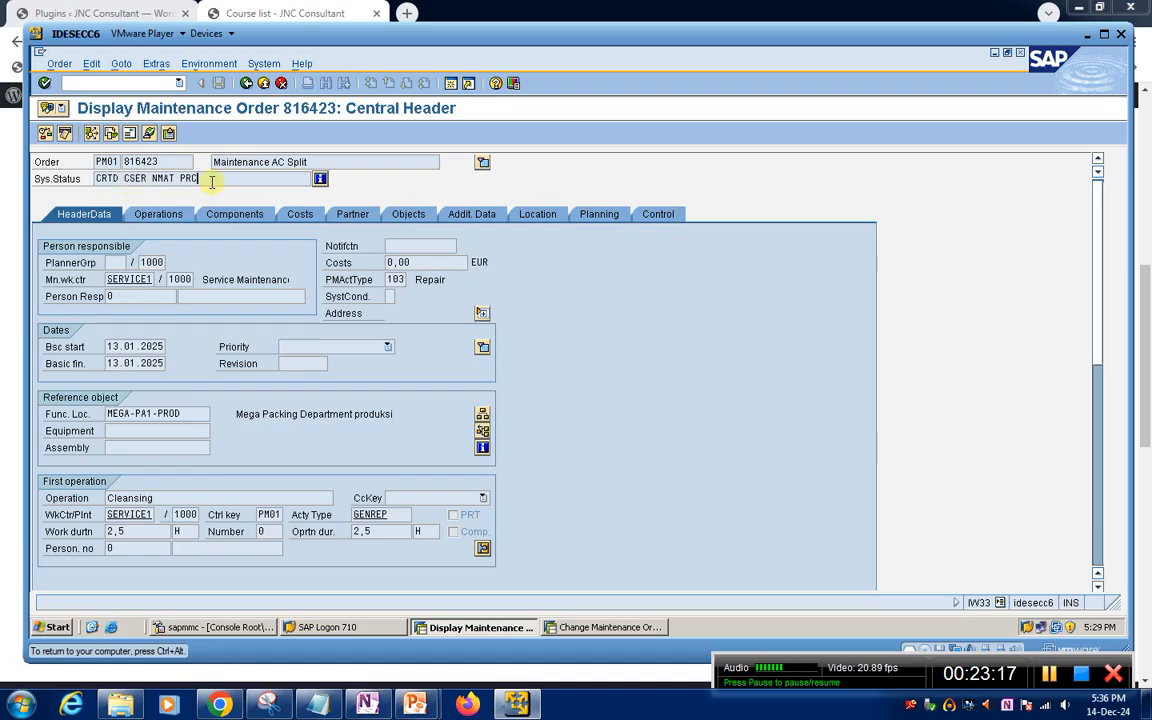
click(245, 83)
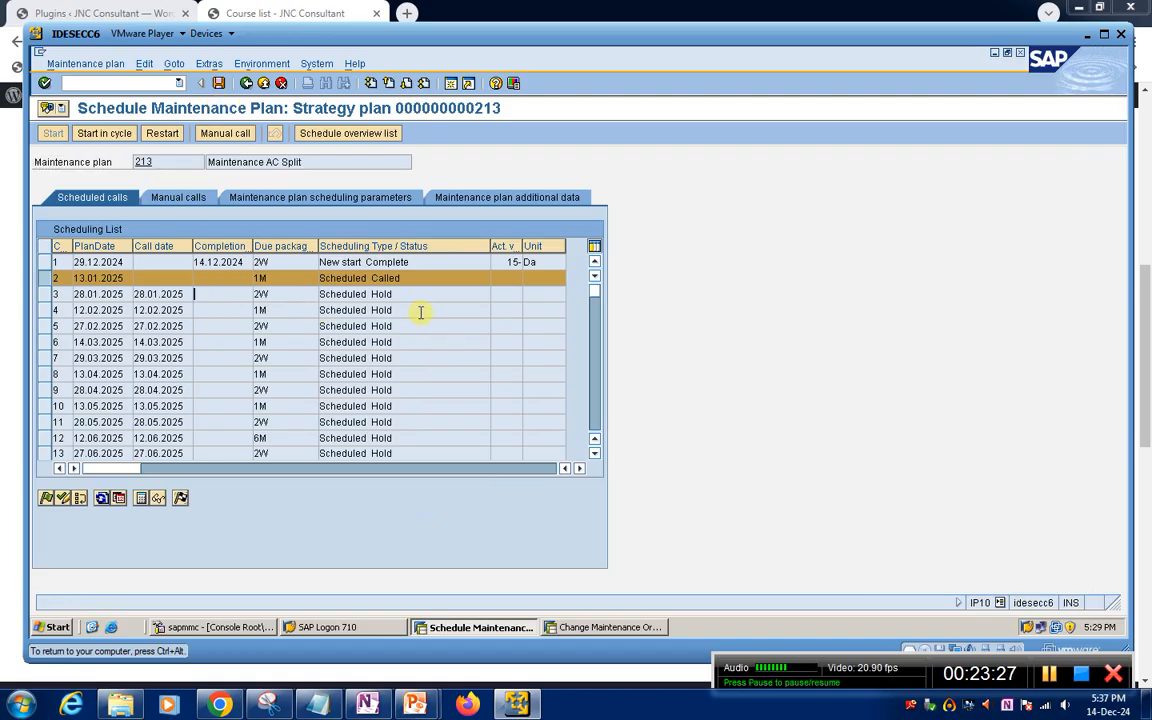
click(325, 296)
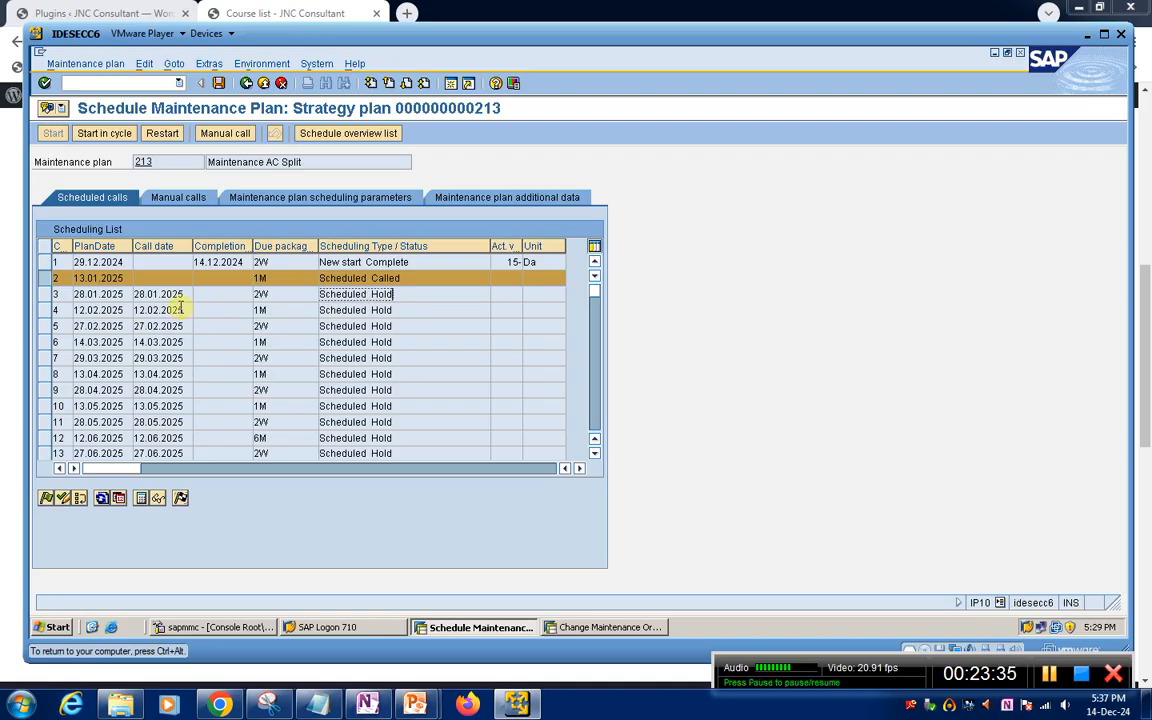
click(411, 306)
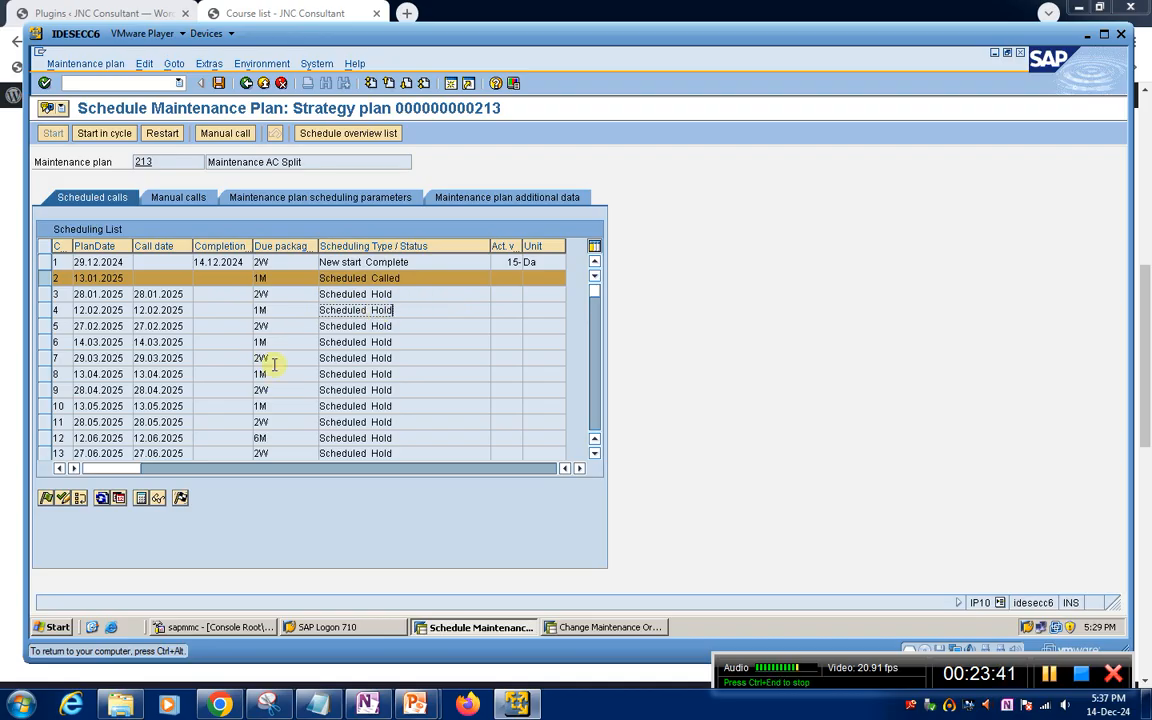
Start a new PM maintenance order strategy plan in IP42 with strategy MEGA_T and the description Maintenance AC Split
click(91, 84)
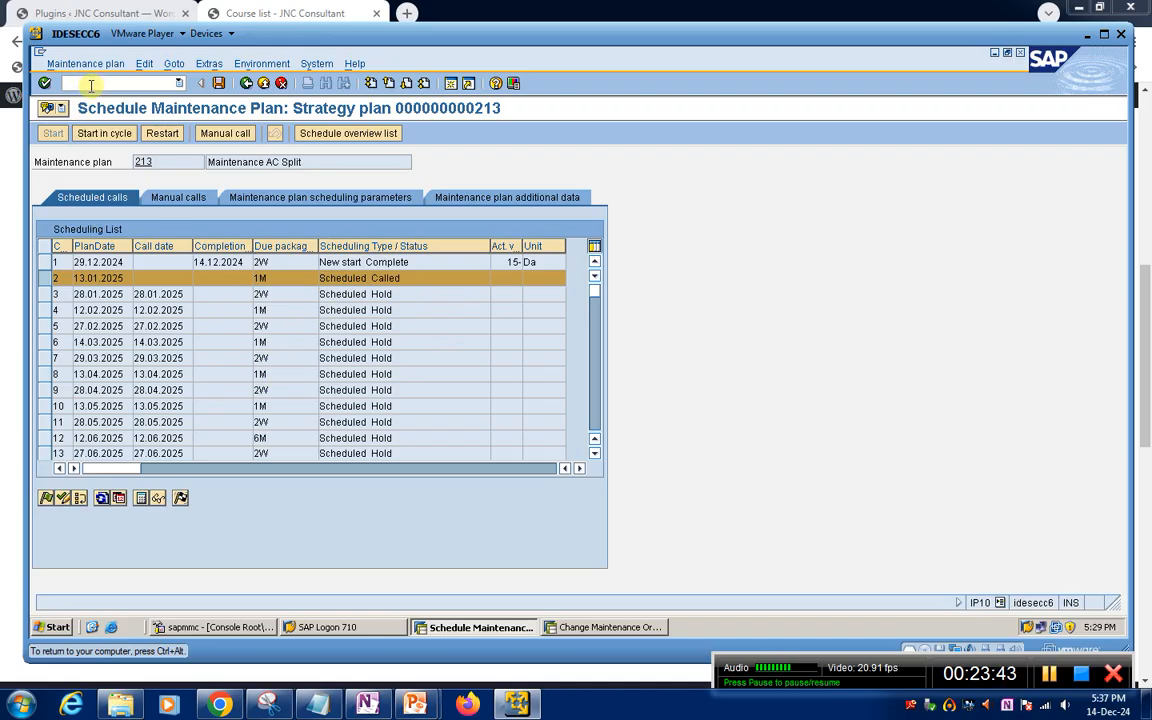
text(/nip12)
key(Return)
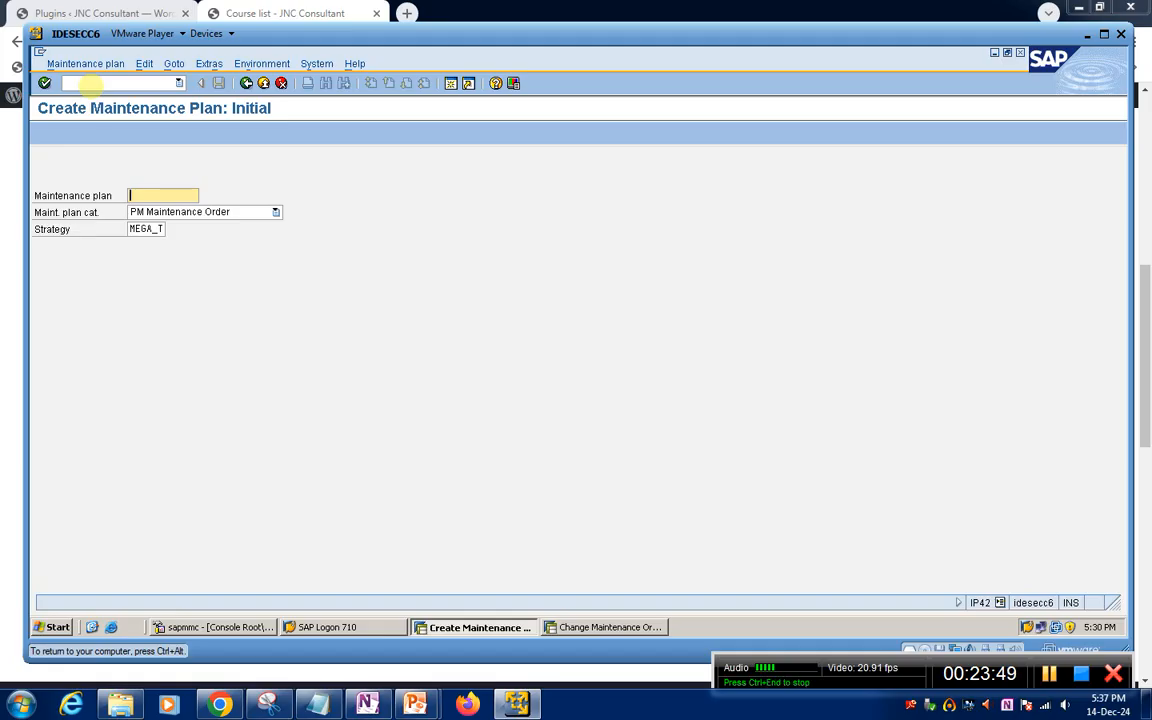
key(Return)
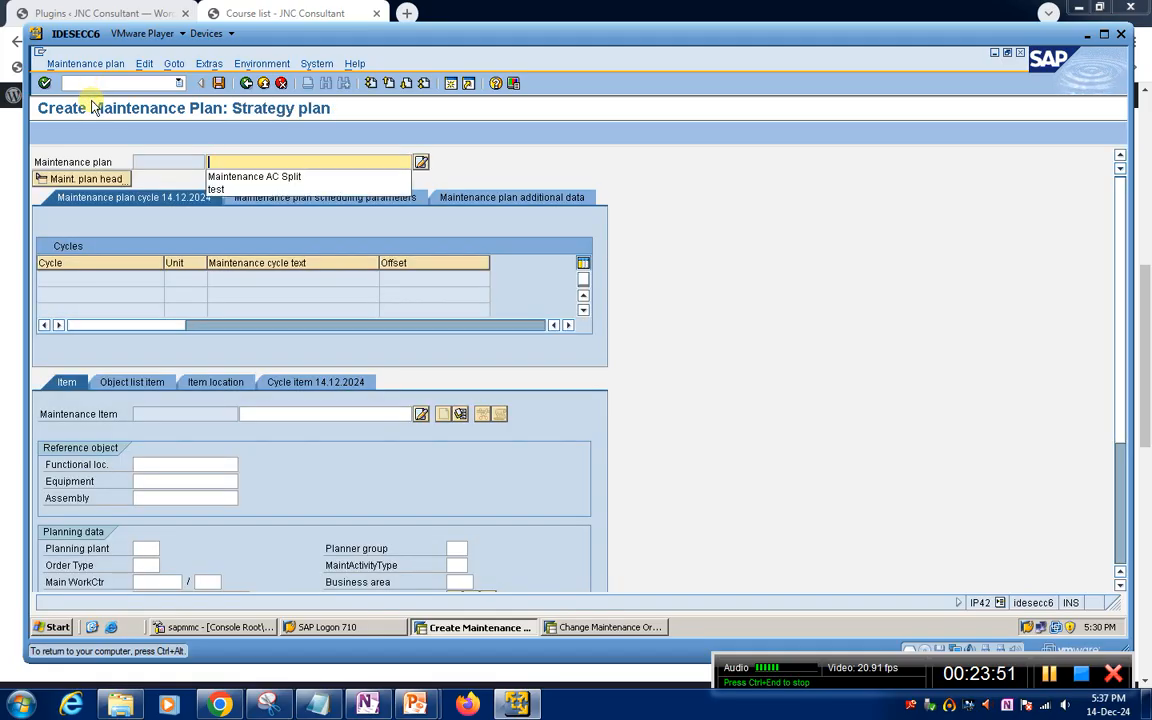
key(Down)
key(Return)
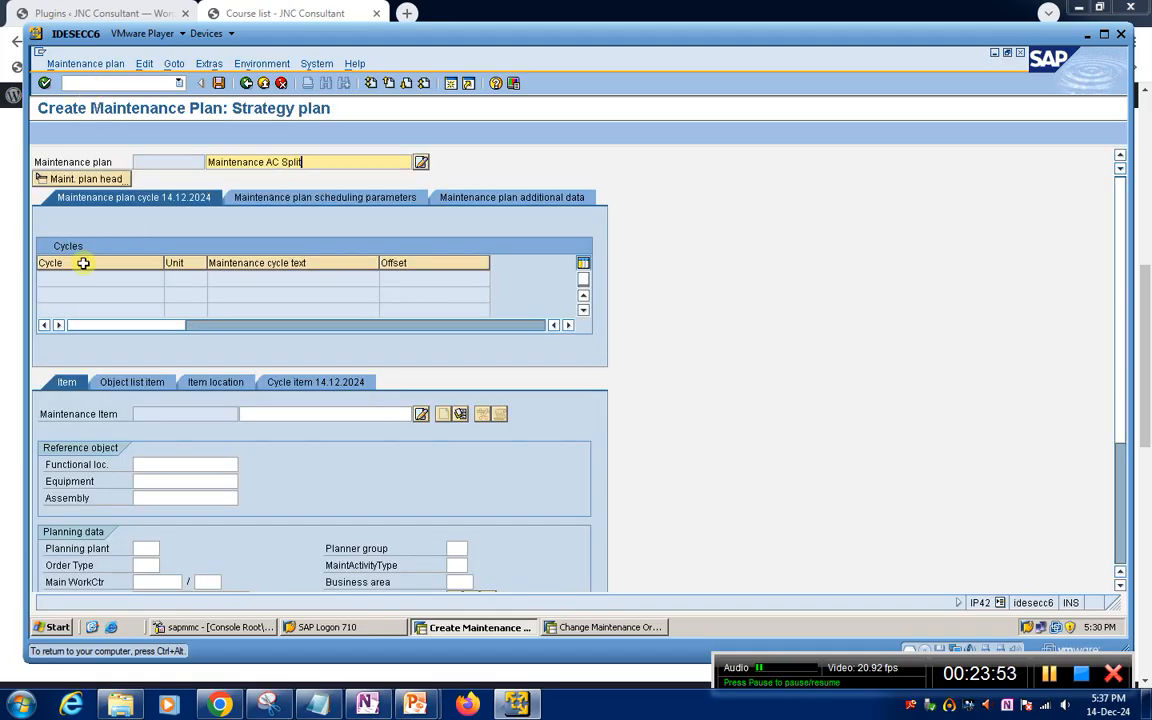
key(Return)
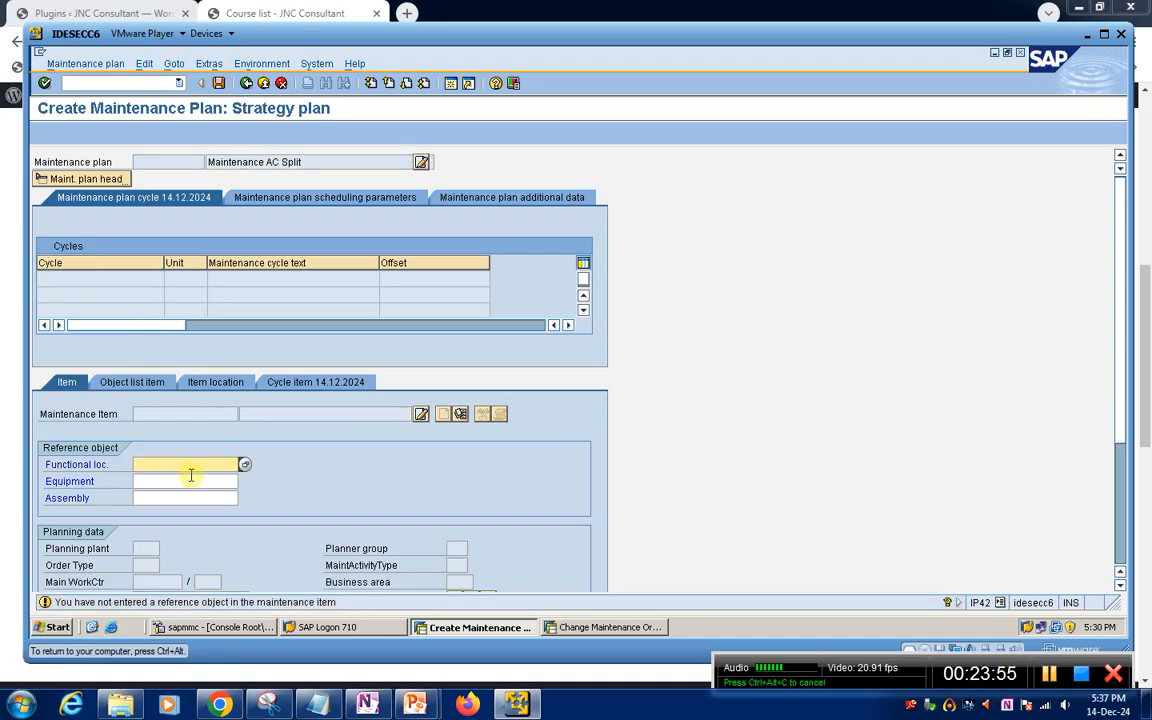
Set functional location MEGA-PA1-PROD as the maintenance item's reference object
click(162, 464)
click(160, 479)
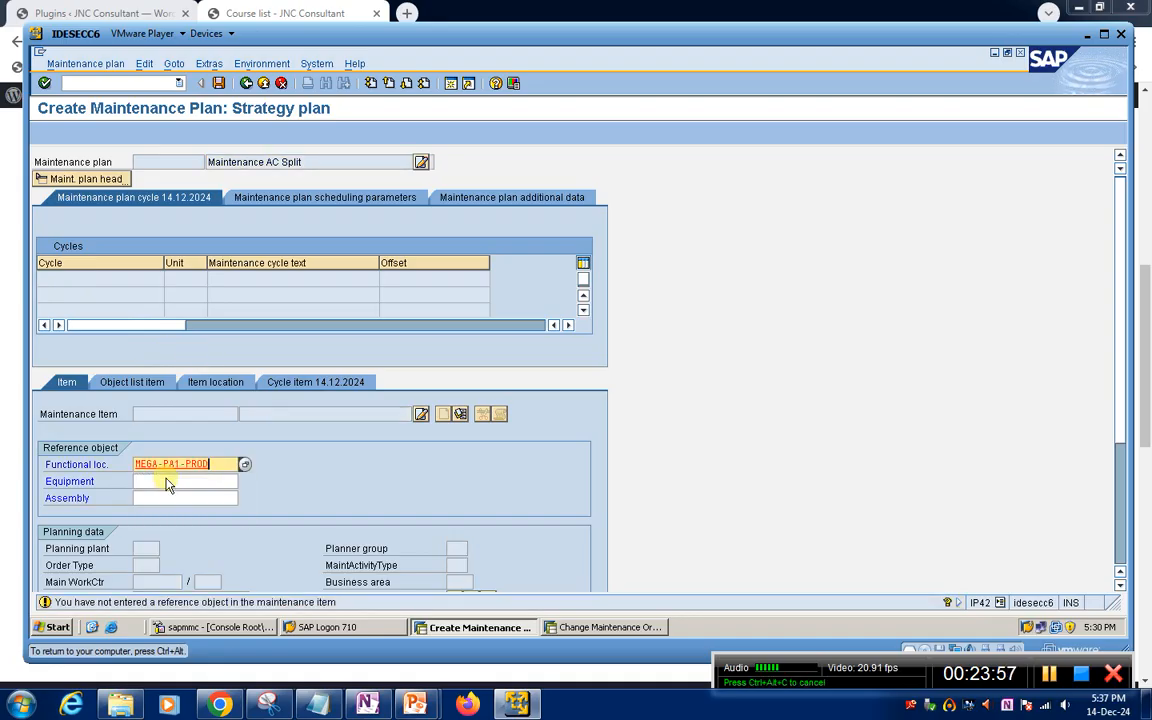
key(Return)
Fill the item's planning data with order type PM01, main work center SERVICE1 in plant 1000, and planning plant 1000
text(PM01)
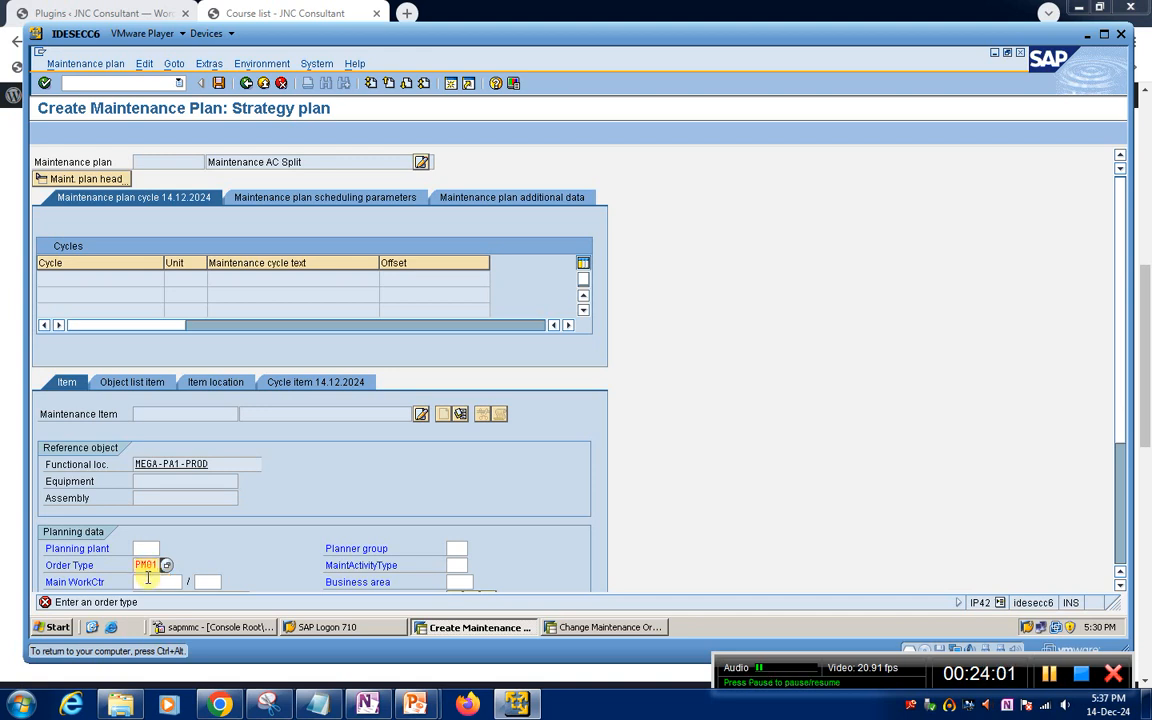
click(148, 581)
text(SERVICE1)
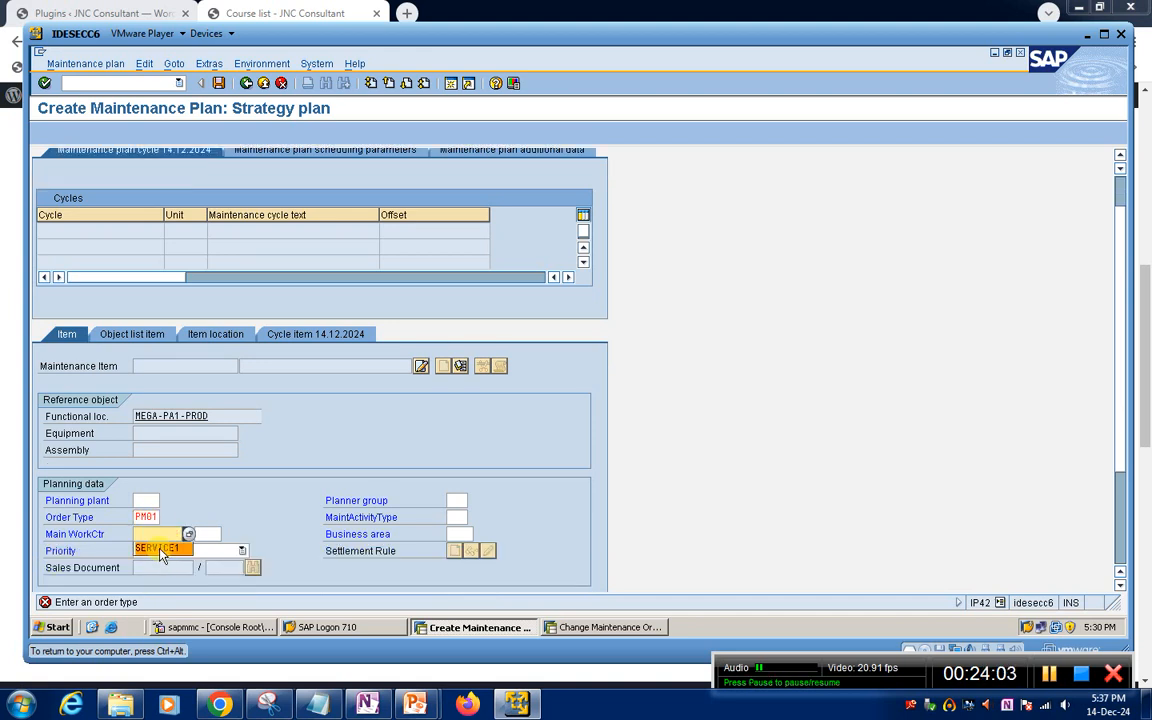
key(Tab)
text(1000)
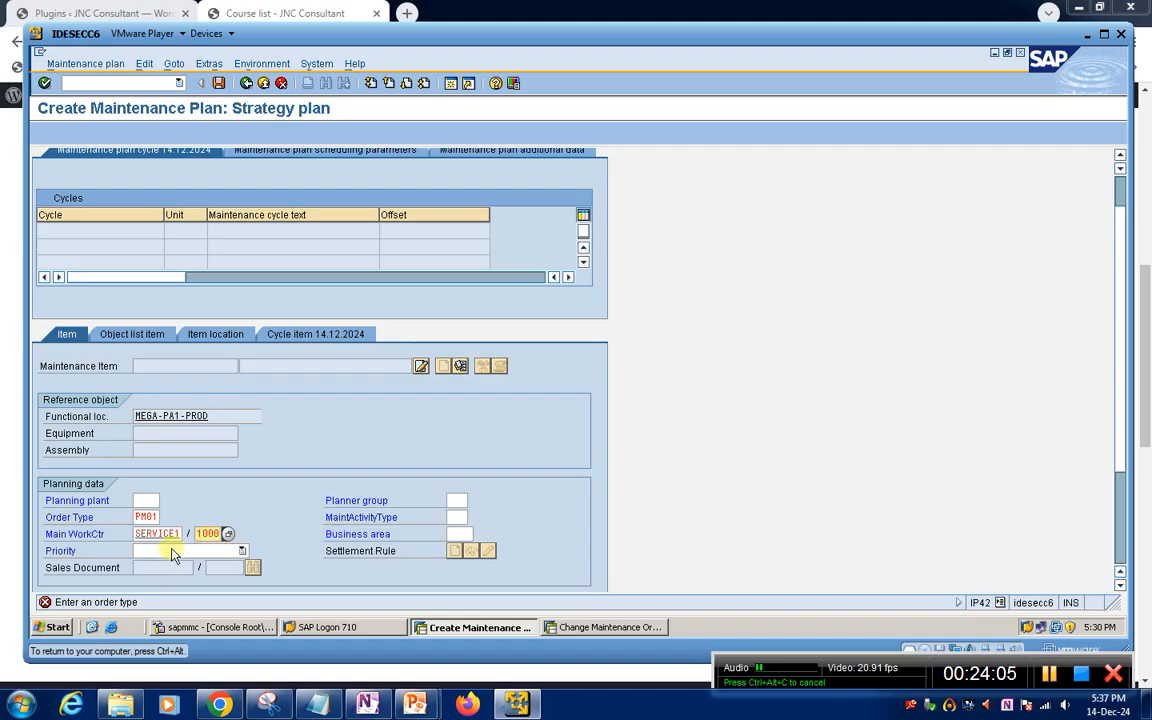
key(Return)
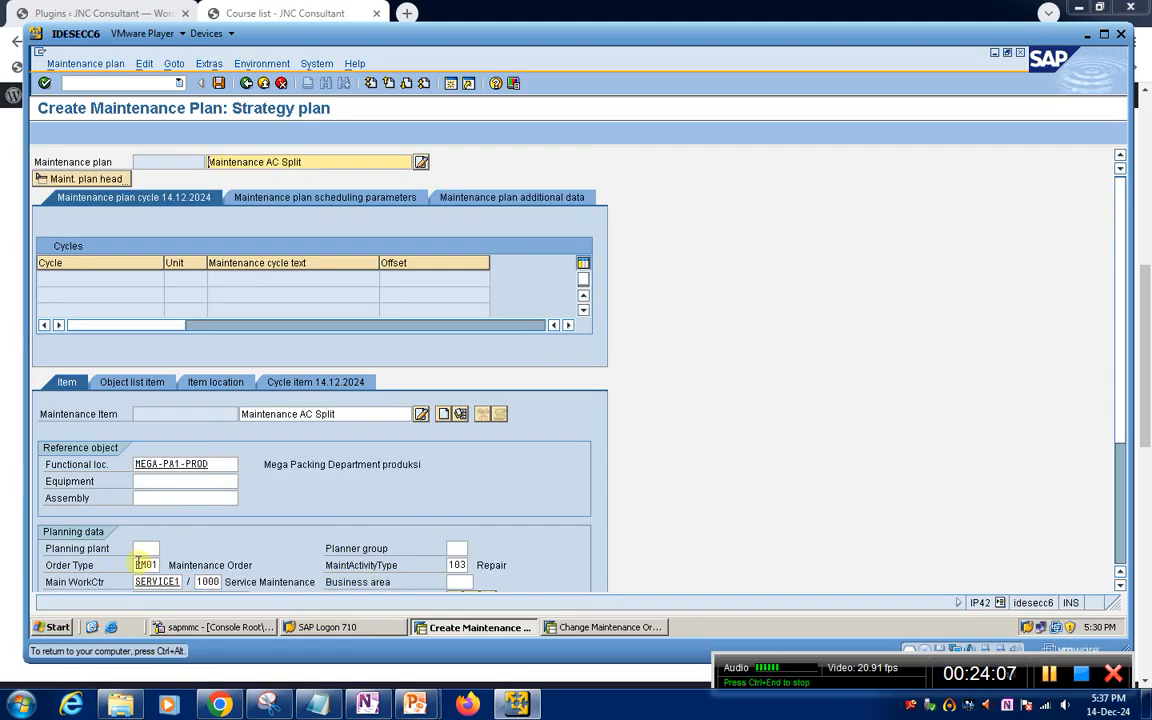
text(1000)
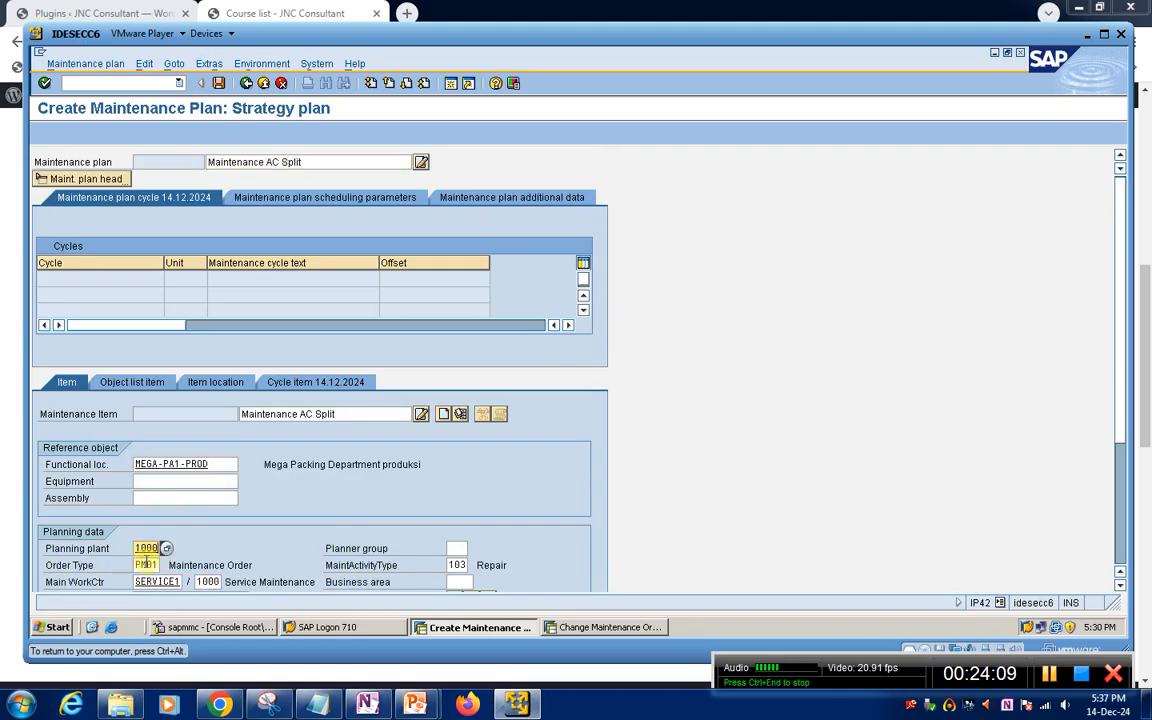
Assign business area 1000 in the maintenance item's planning data
key(Return)
click(460, 582)
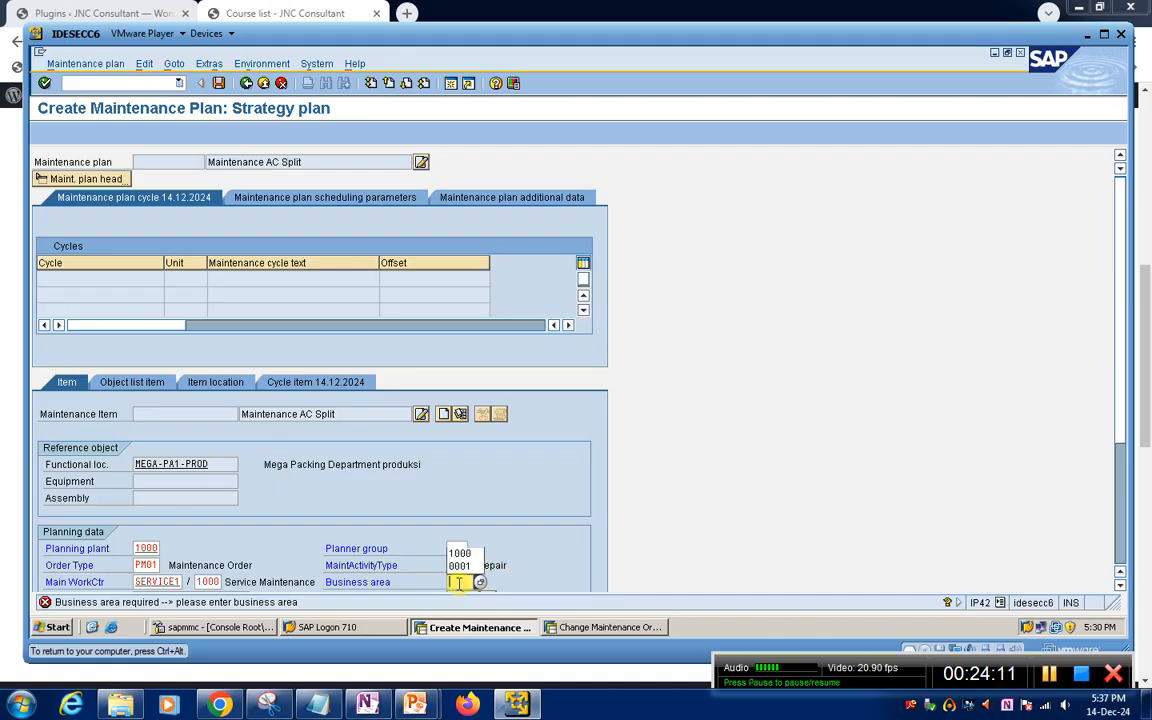
click(459, 553)
key(Return)
Select the general task list FAC_SERV, Maintenance Service AC_Group, for the maintenance item using the preset functional location and strategy filters
scroll(335, 513, down, 1)
scroll(335, 513, down, 3)
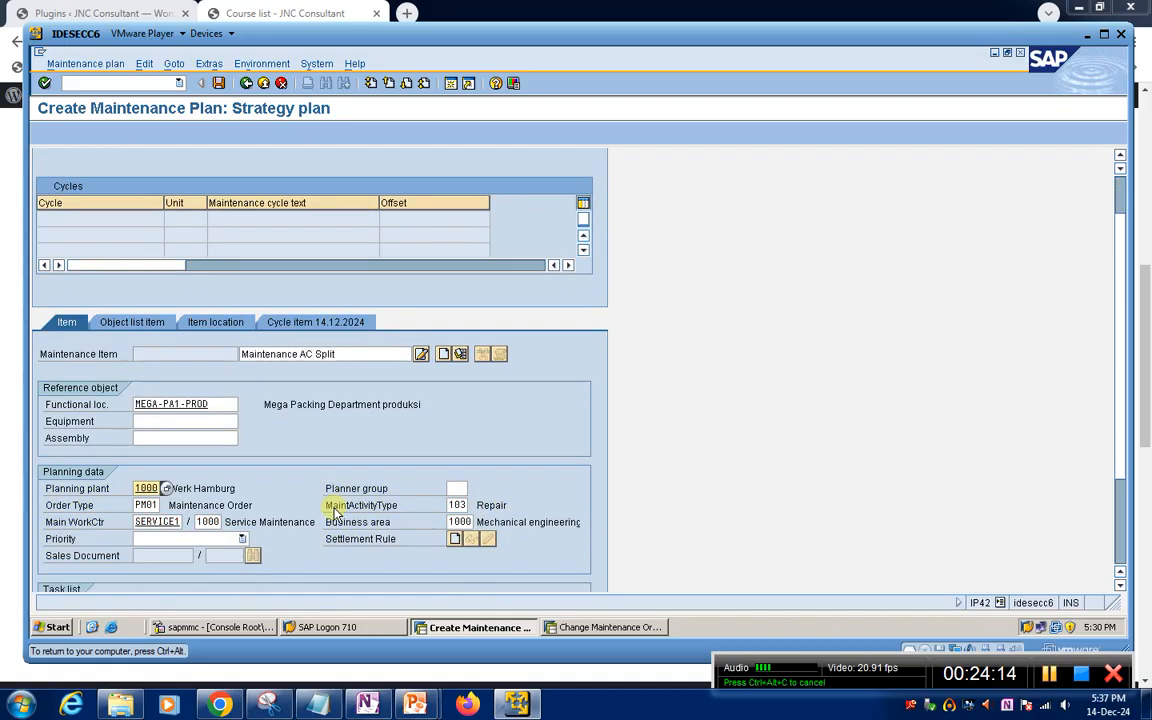
click(163, 514)
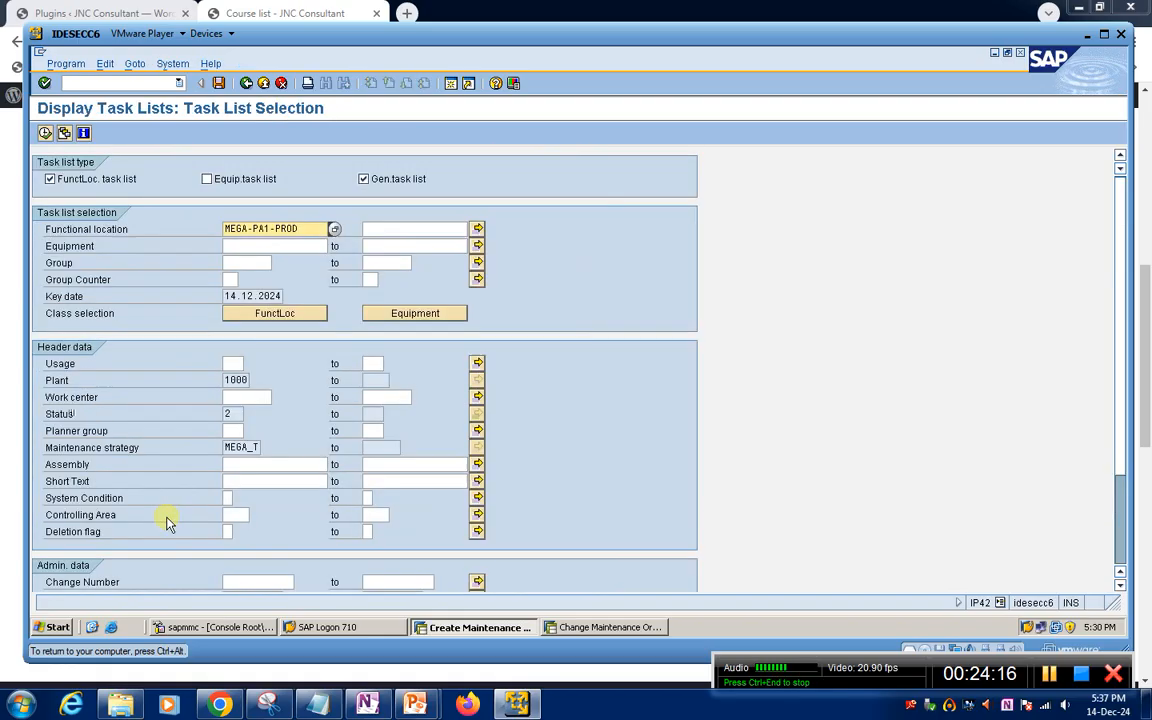
click(44, 135)
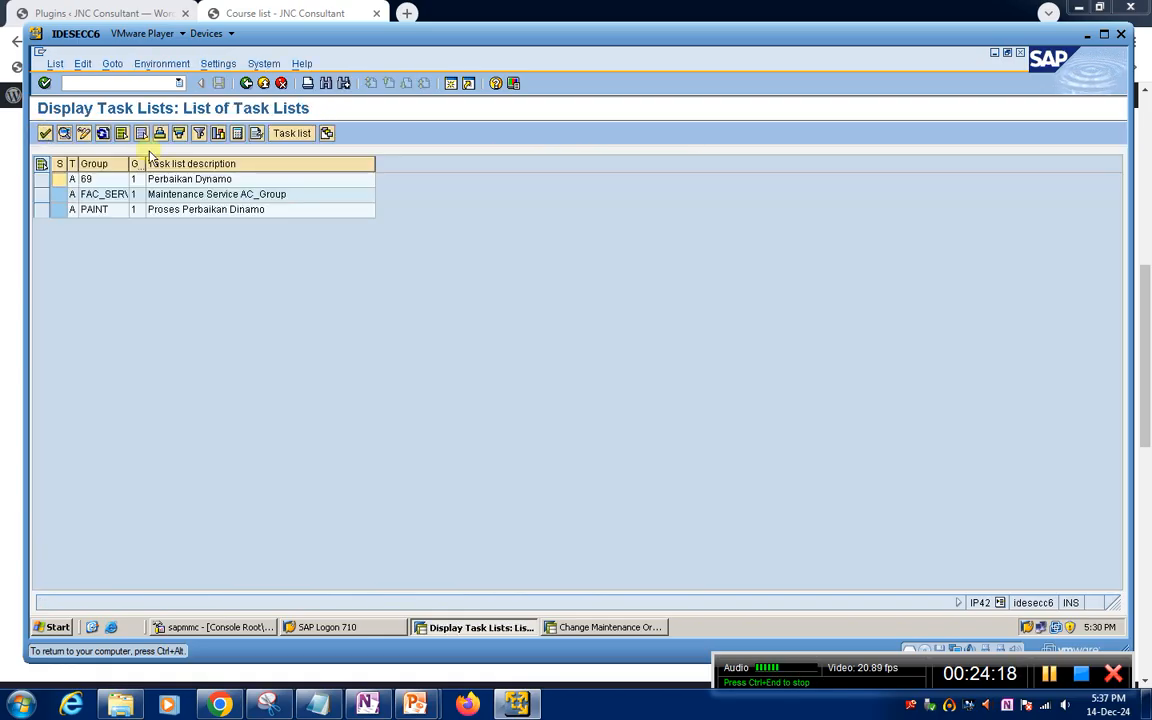
double_click(118, 191)
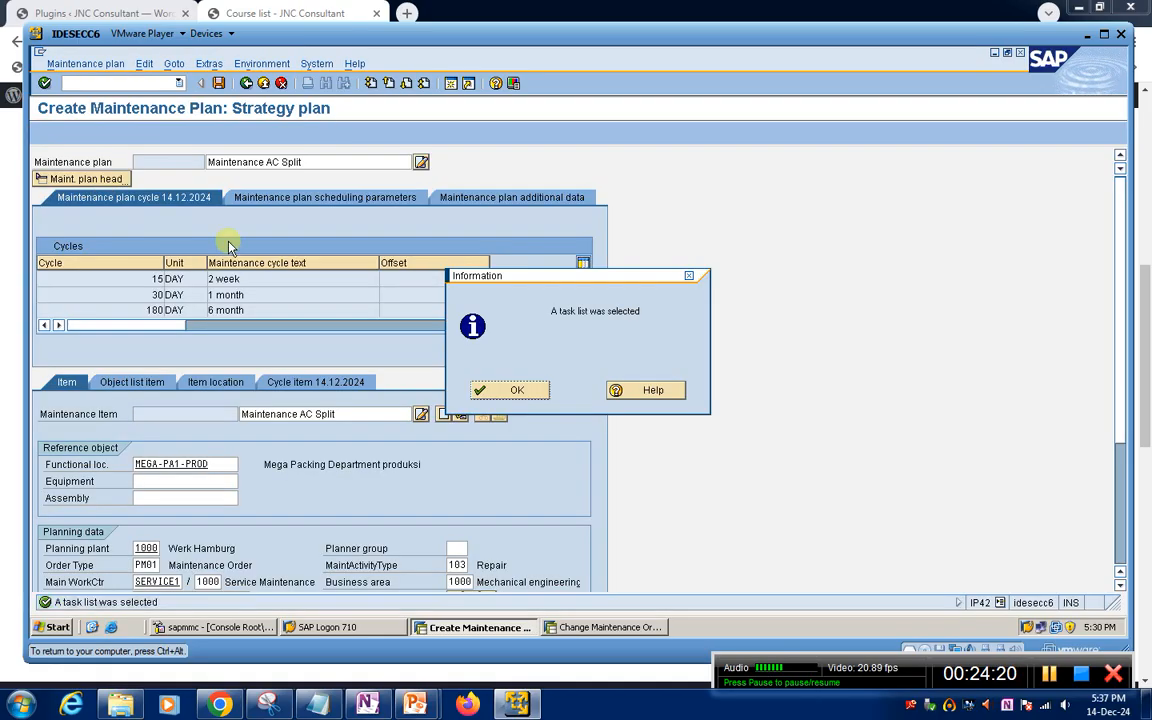
click(514, 389)
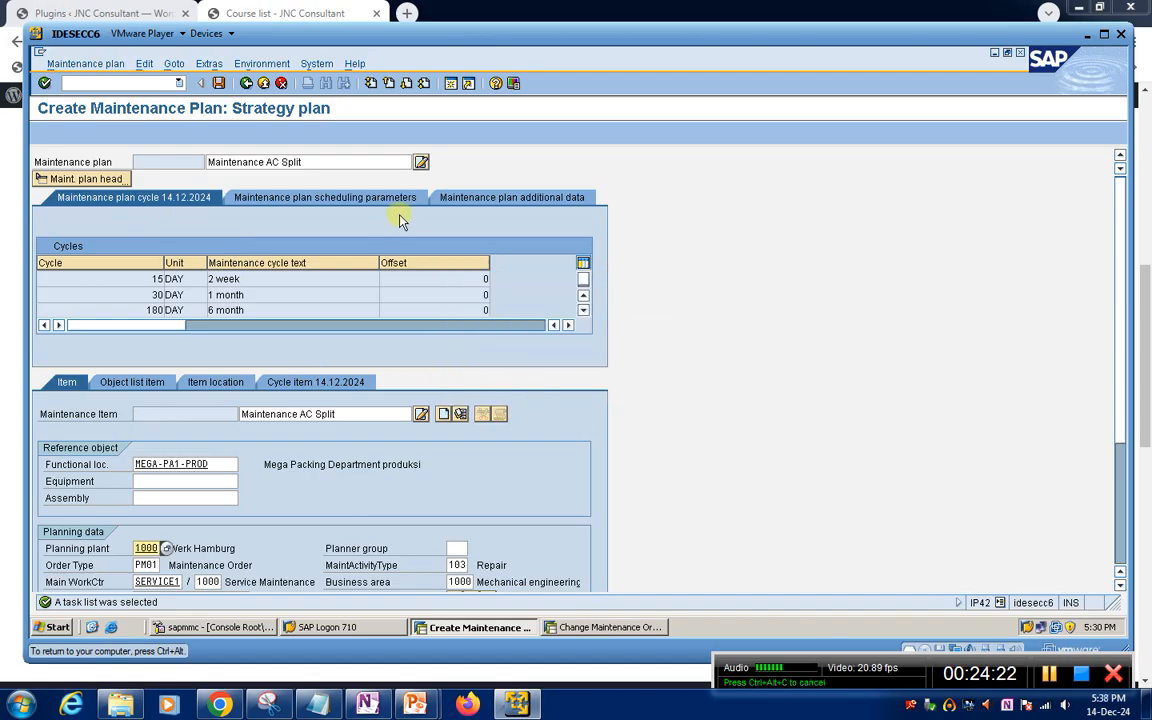
Check the cycles used in the item and save the maintenance plan with cycle start 14.12.2024
click(309, 381)
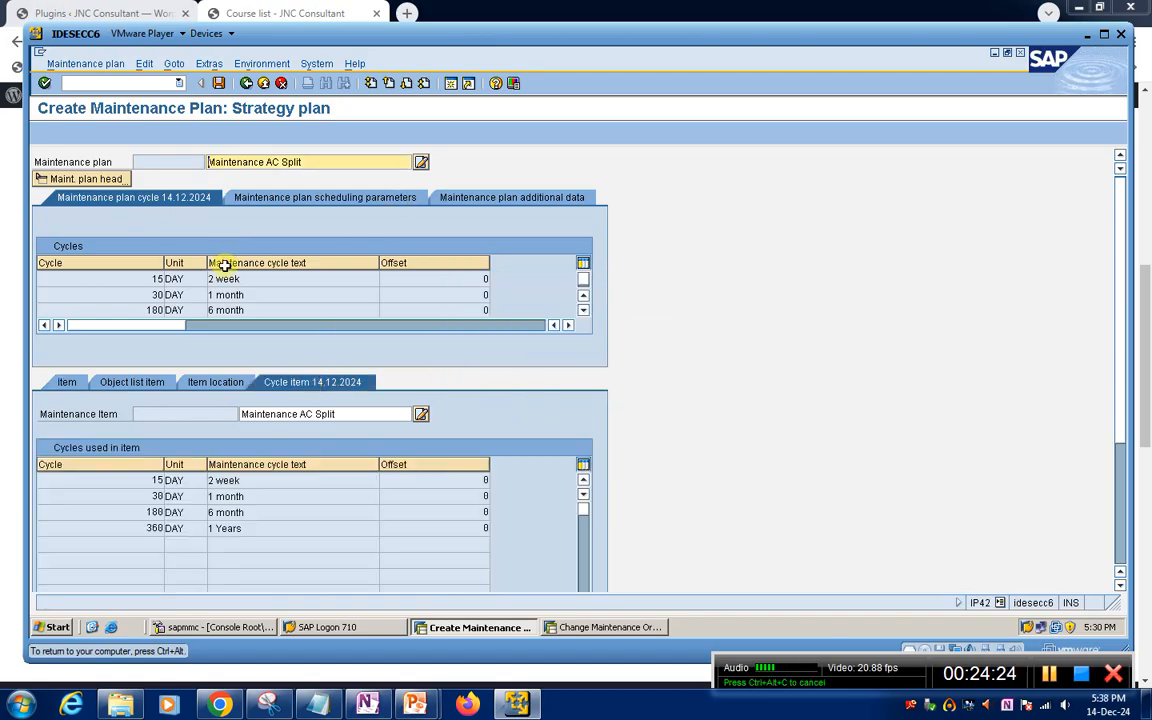
click(219, 84)
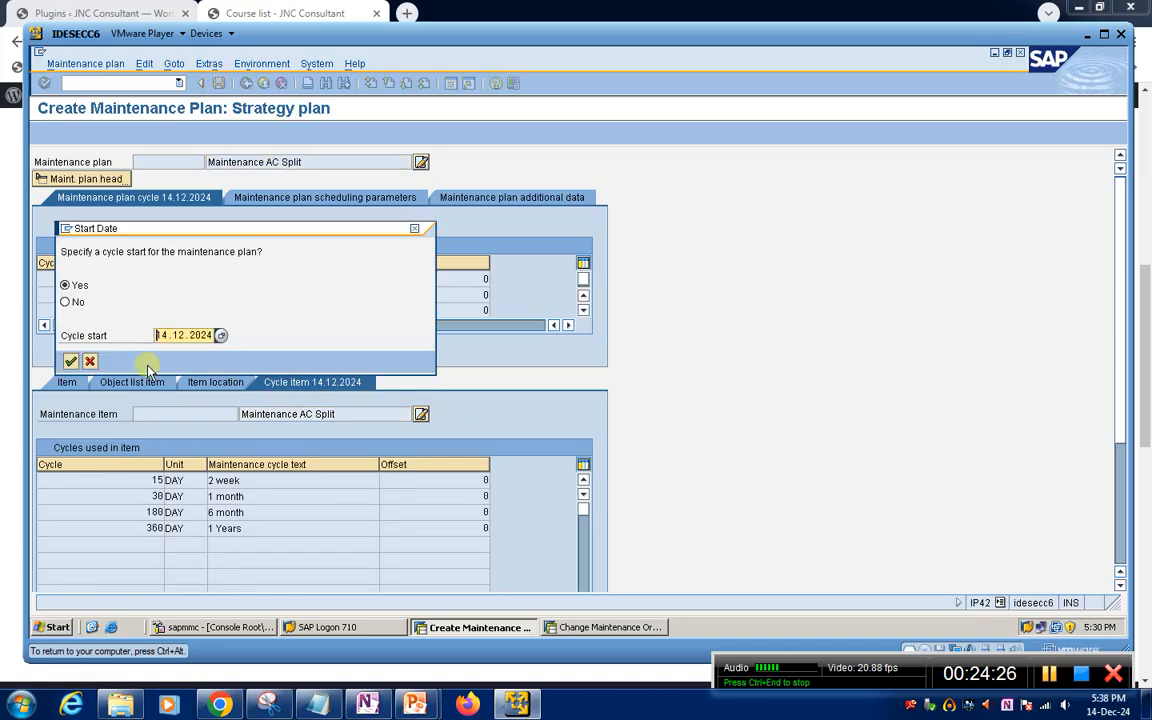
click(71, 362)
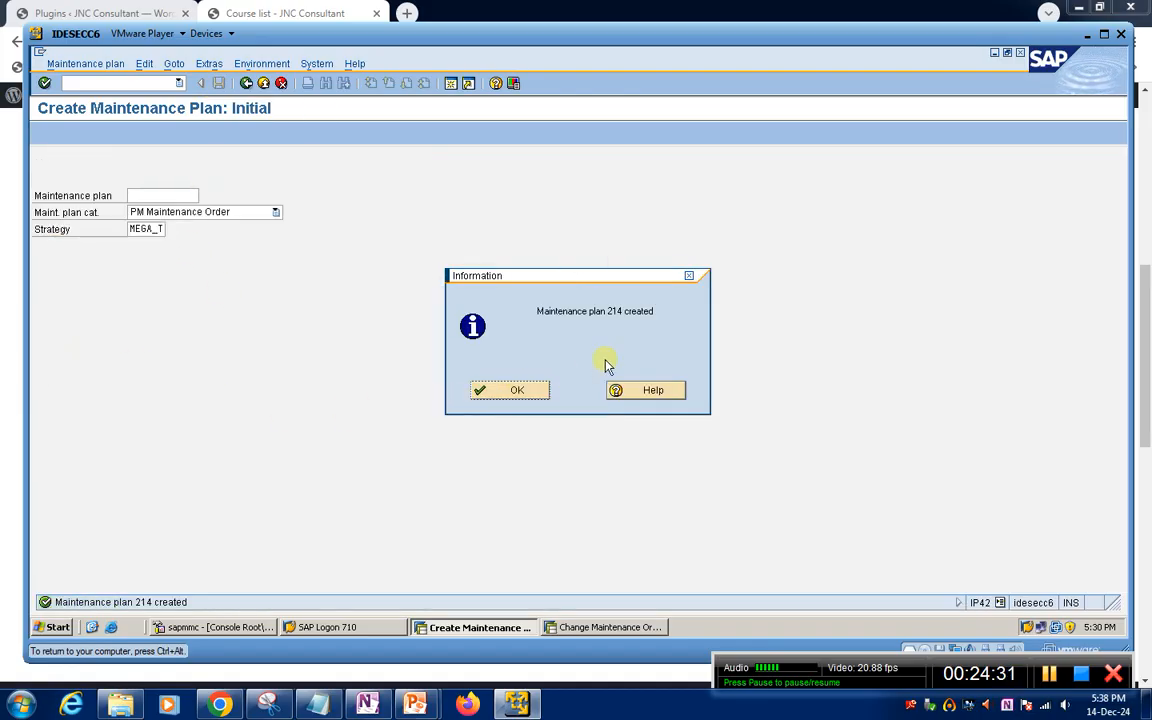
click(517, 390)
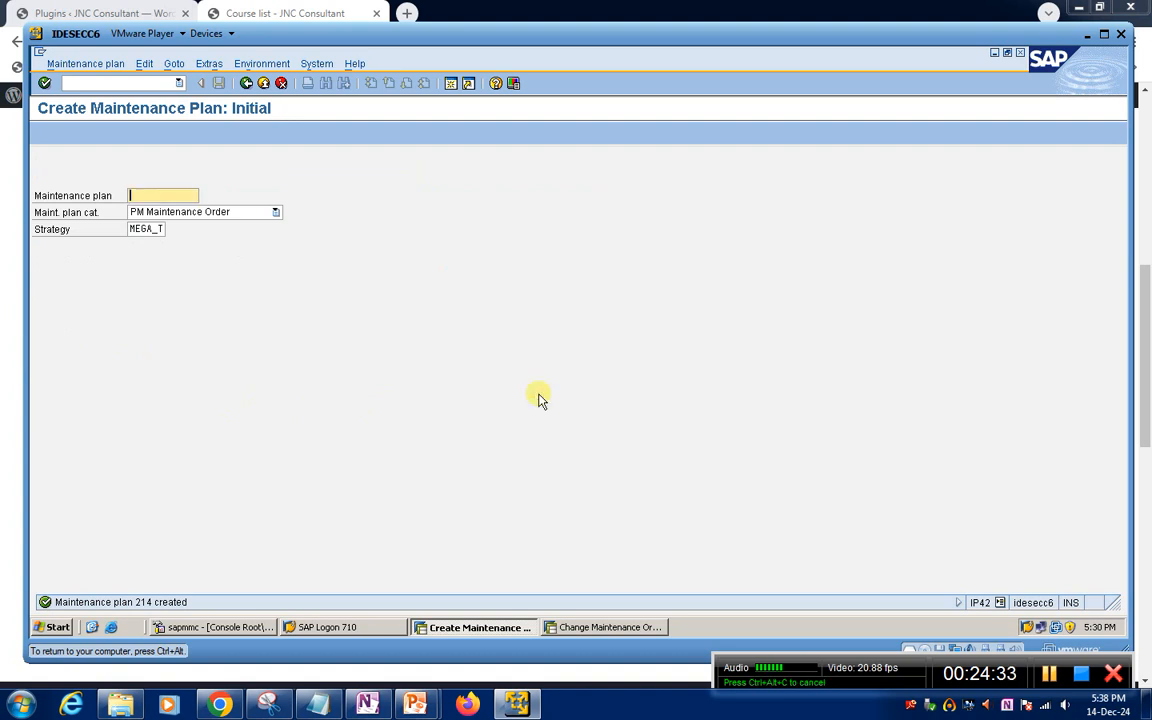
Open maintenance plan 214 in IP10 to check its scheduled calls, and return to SAP Easy Access
click(101, 87)
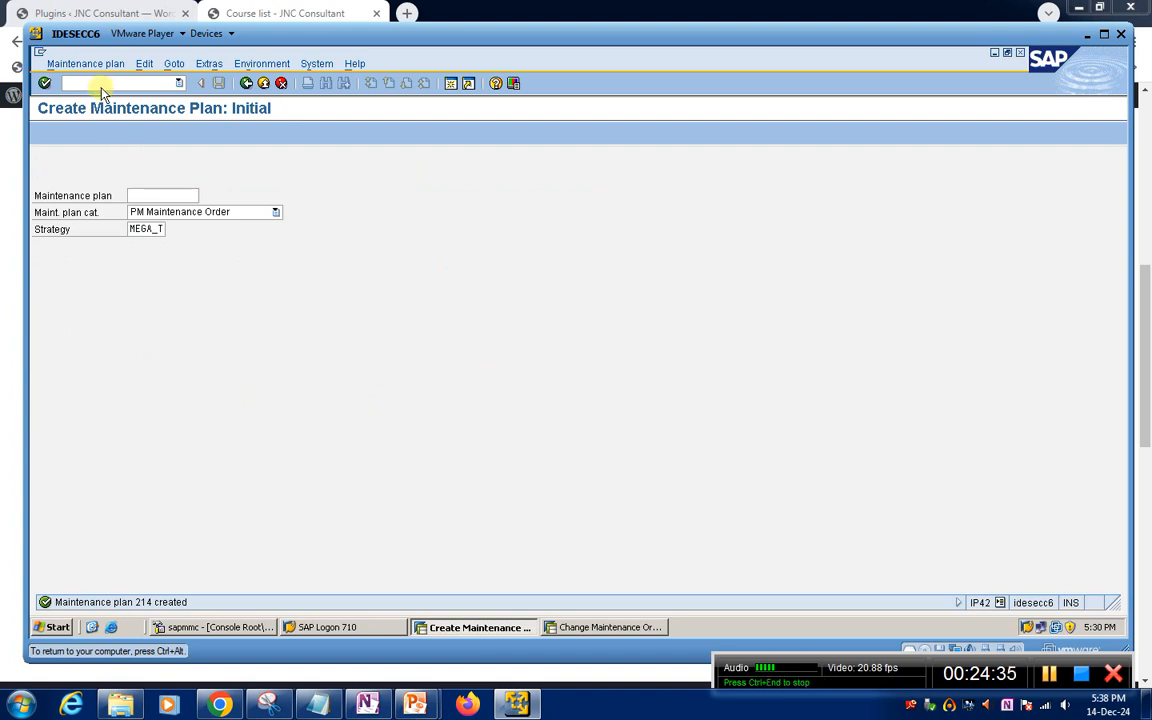
text(/nip10)
key(Return)
key(Return)
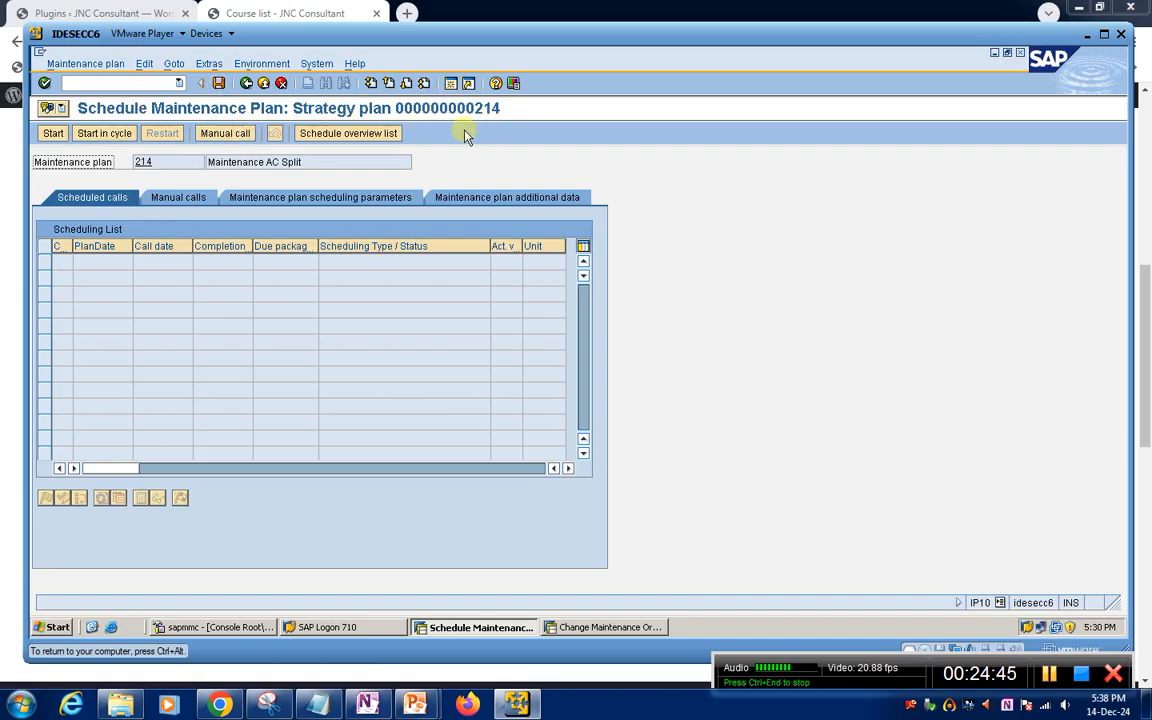
click(126, 85)
text(/n)
key(Return)
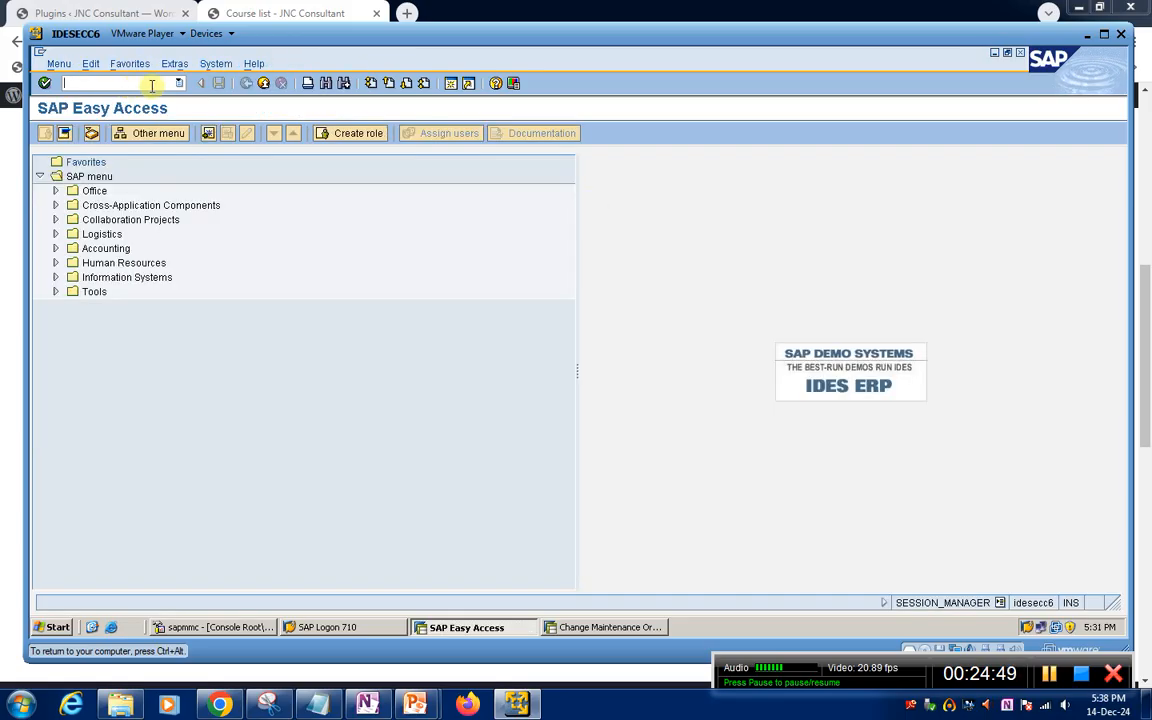
Open deadline monitoring for maintenance plans in IP30 and choose Log (Batch Input) as the log control
click(179, 84)
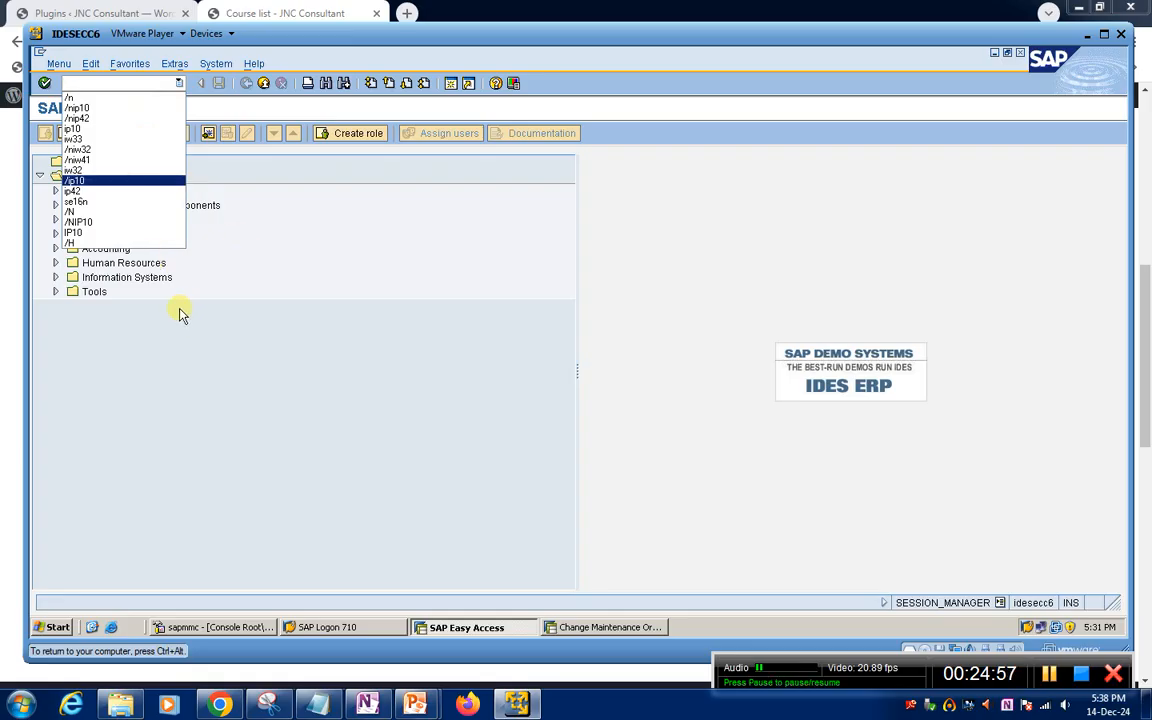
click(398, 300)
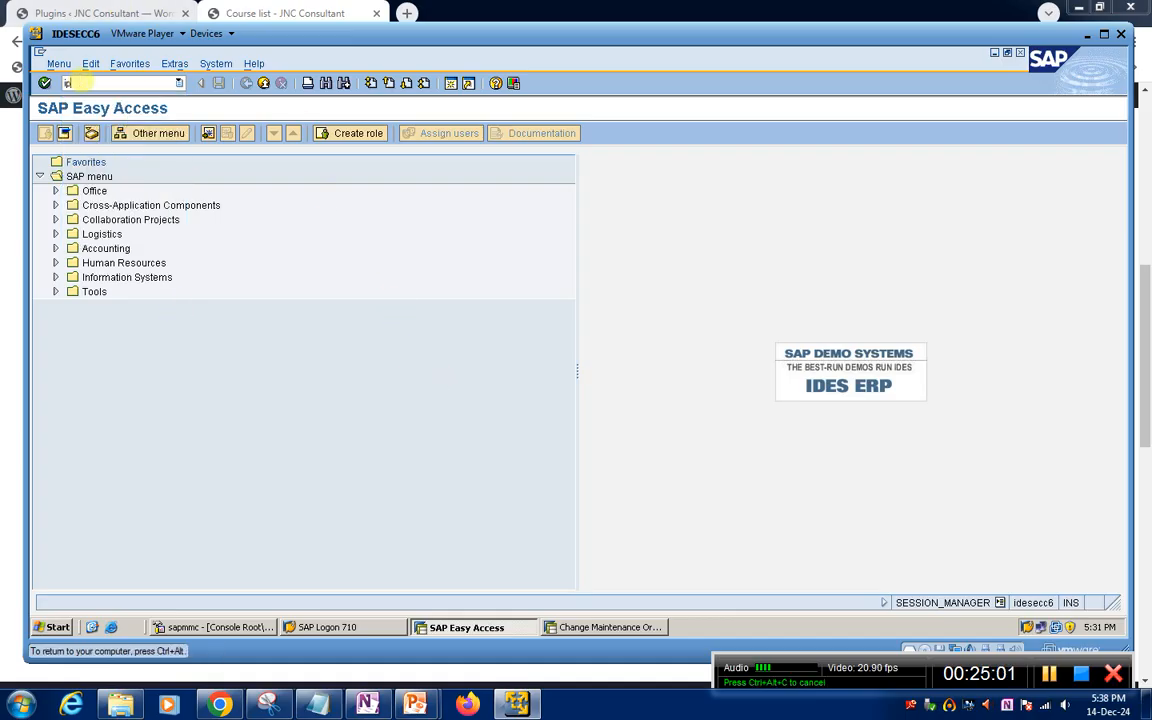
key(Return)
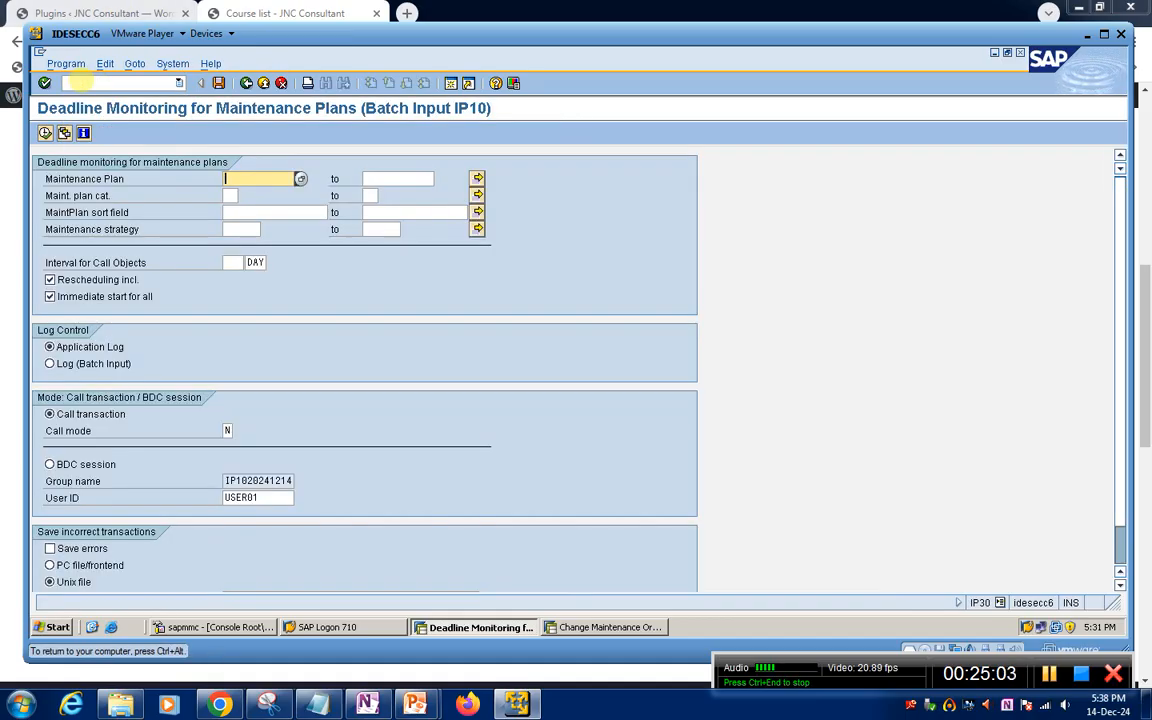
click(50, 364)
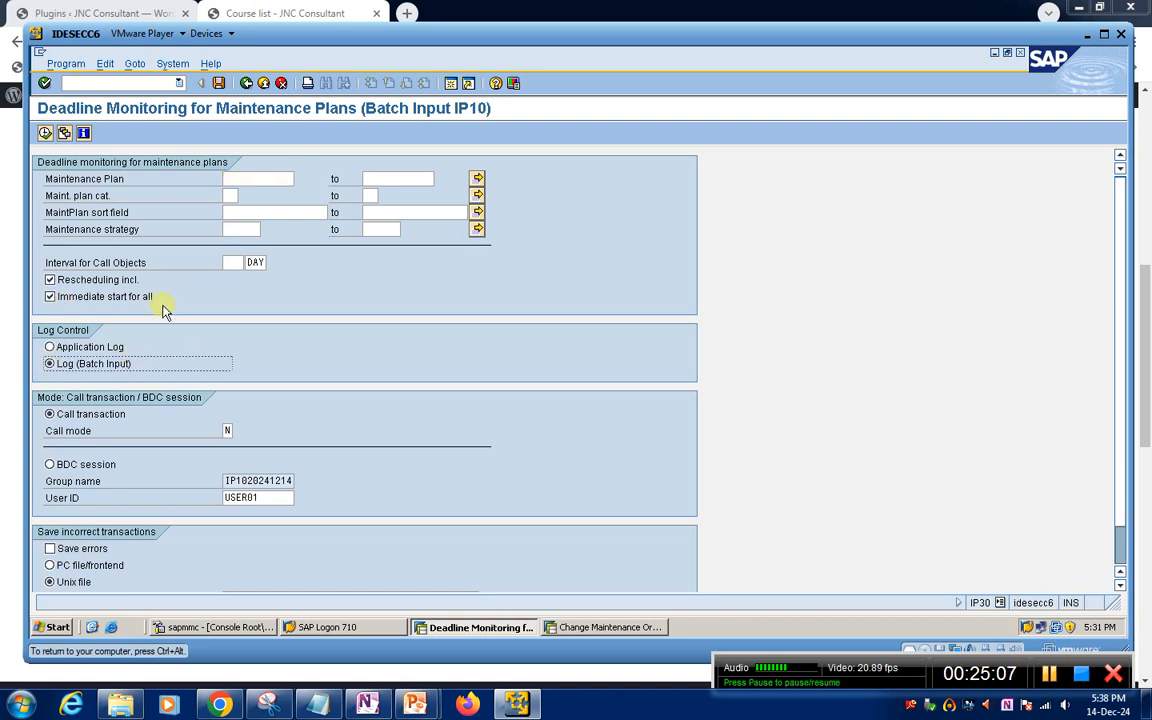
Run deadline monitoring for maintenance plan 214 and acknowledge the scheduling message
click(257, 180)
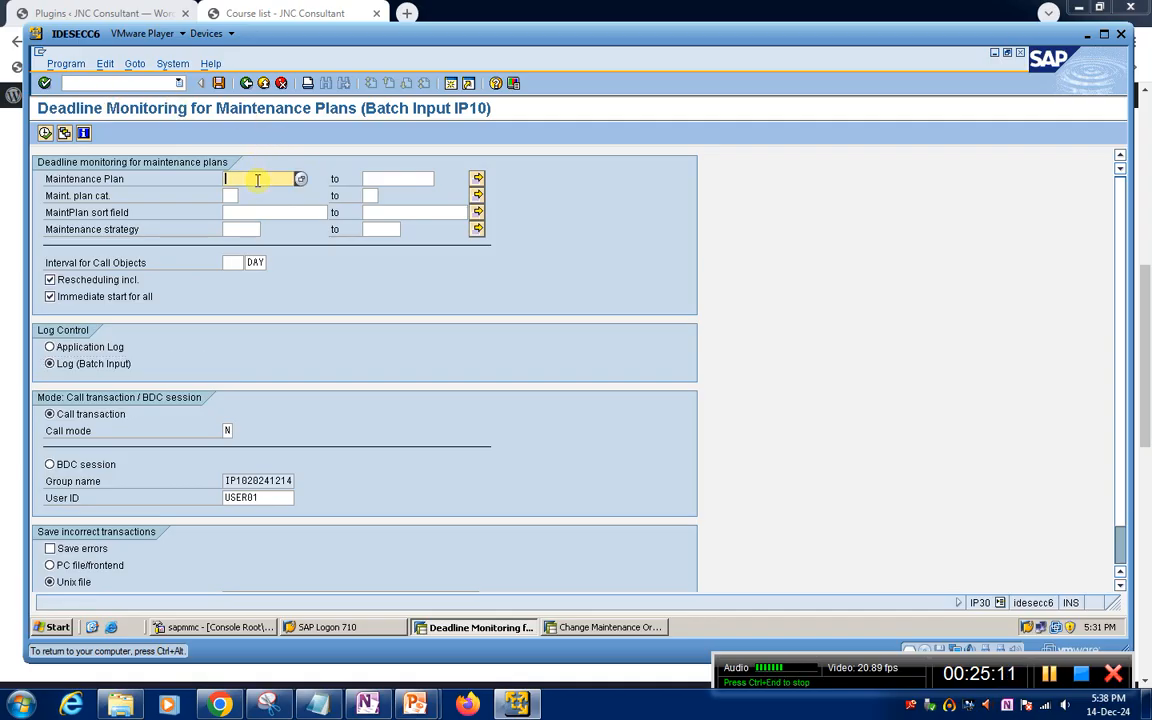
text(212)
key(BackSpace)
text(4)
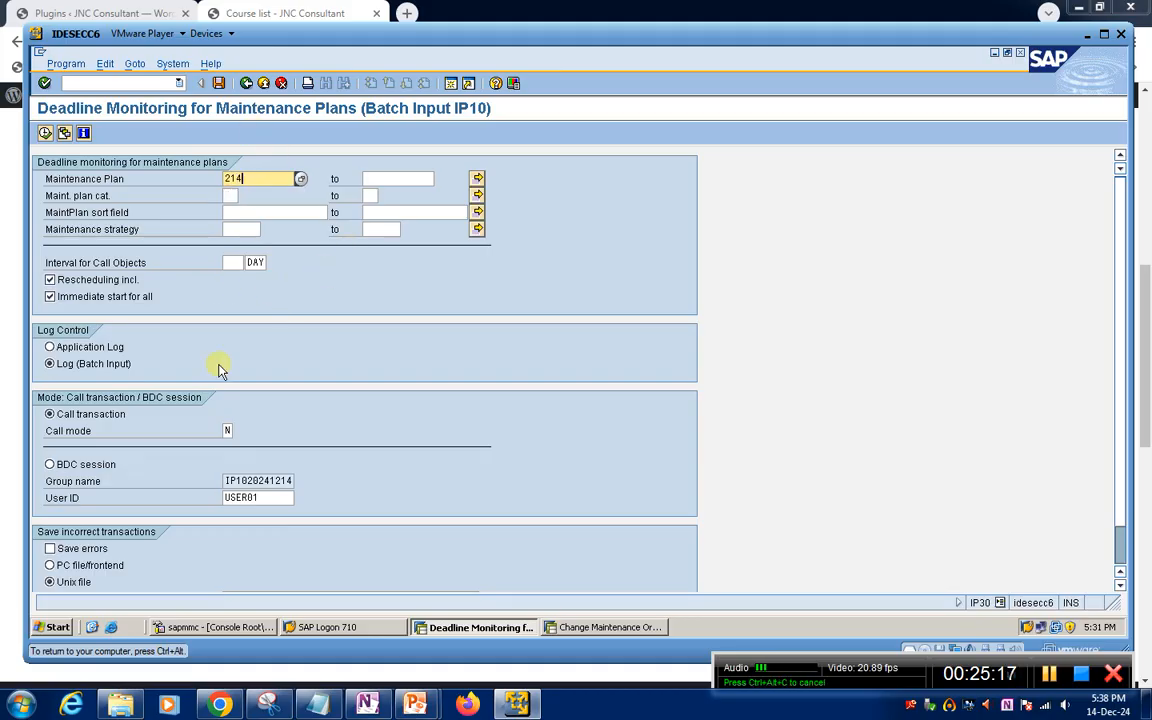
scroll(226, 437, down, 2)
scroll(226, 442, up, 2)
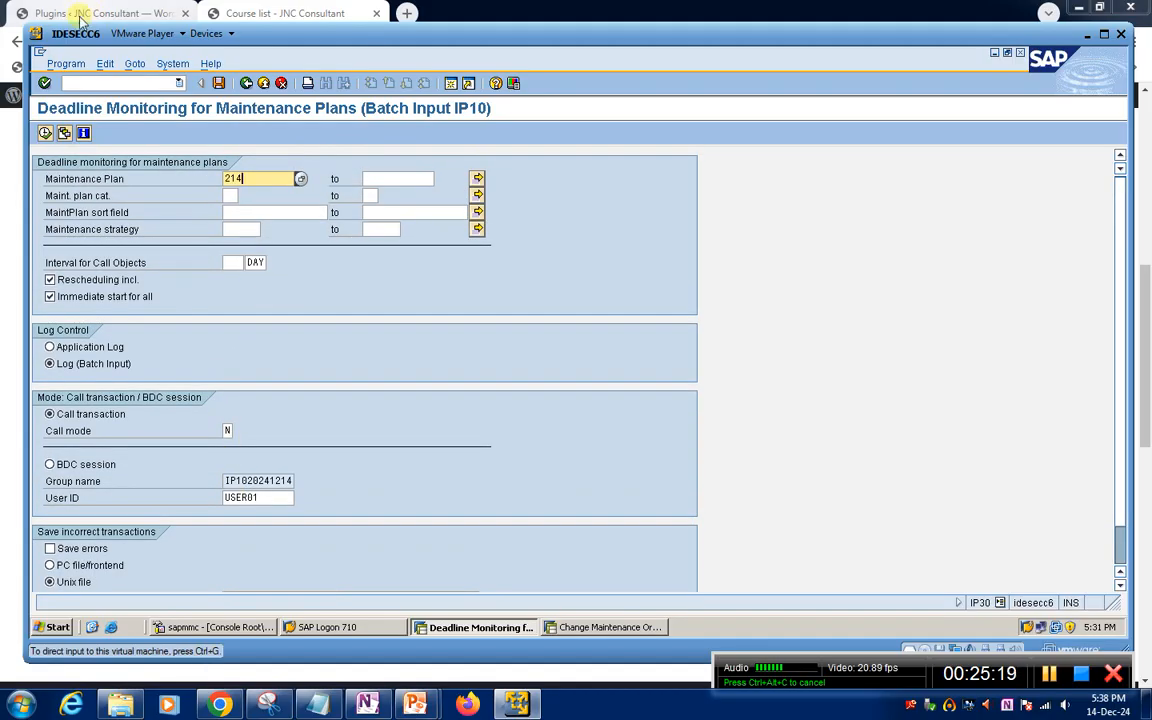
click(45, 133)
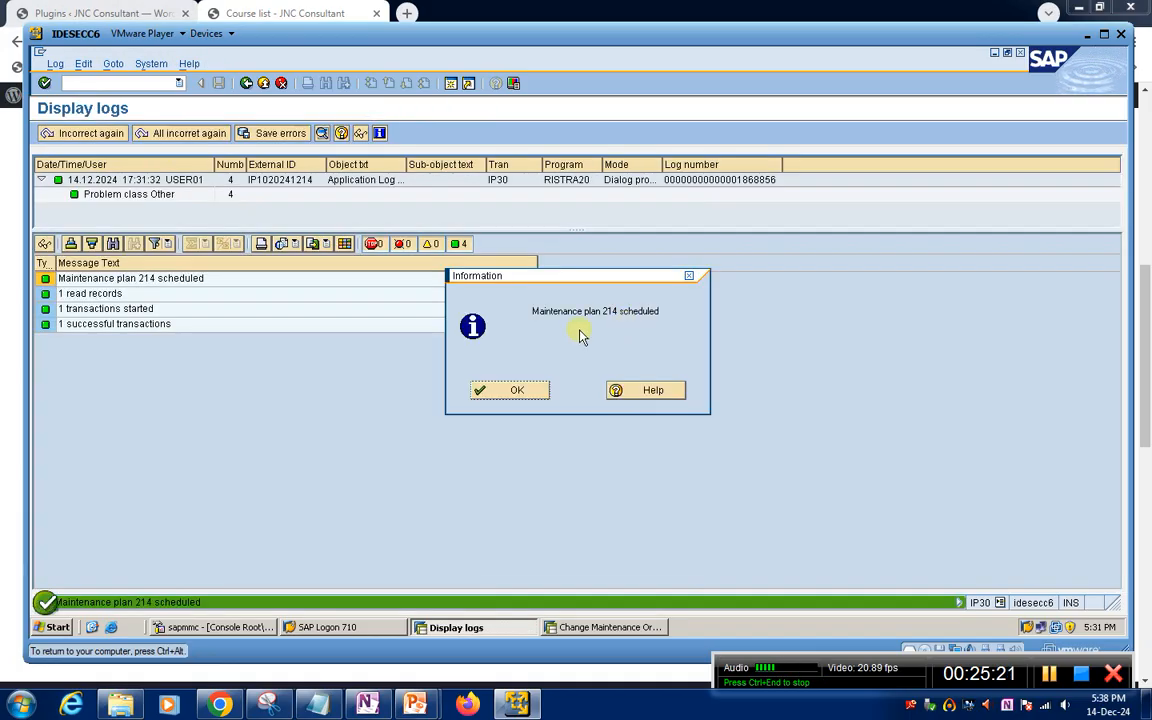
click(517, 393)
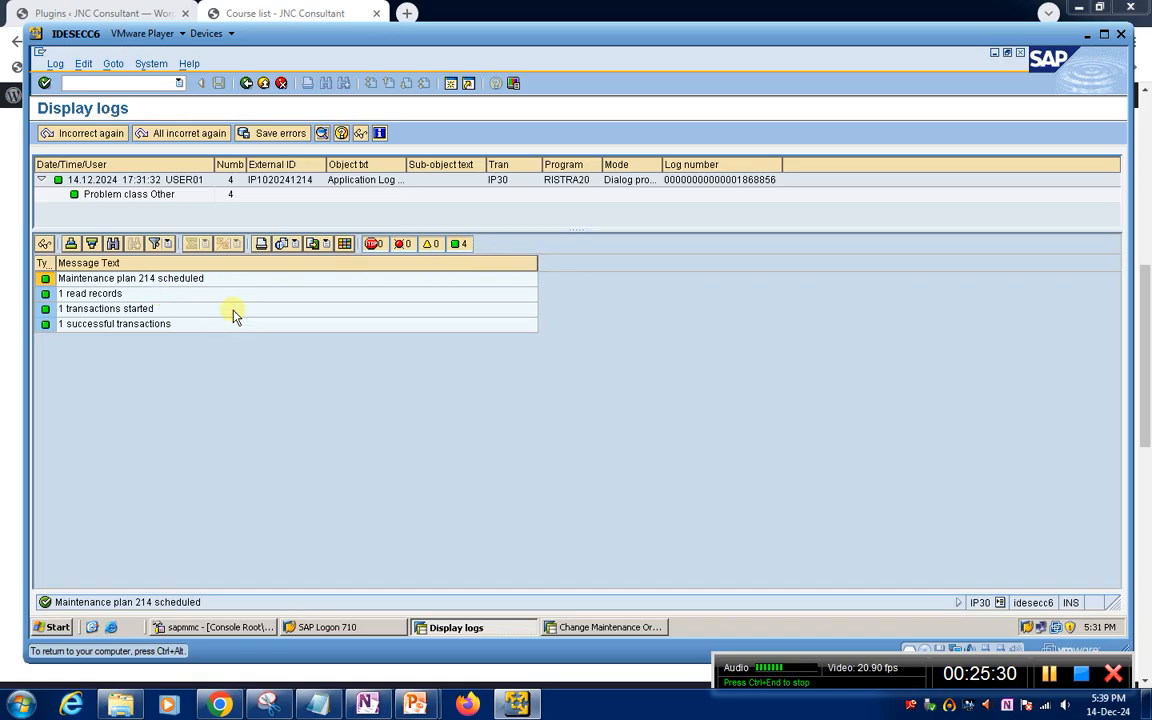
Switch to the other SAP session and review the scheduling list of maintenance plan 214 in IP10
click(575, 627)
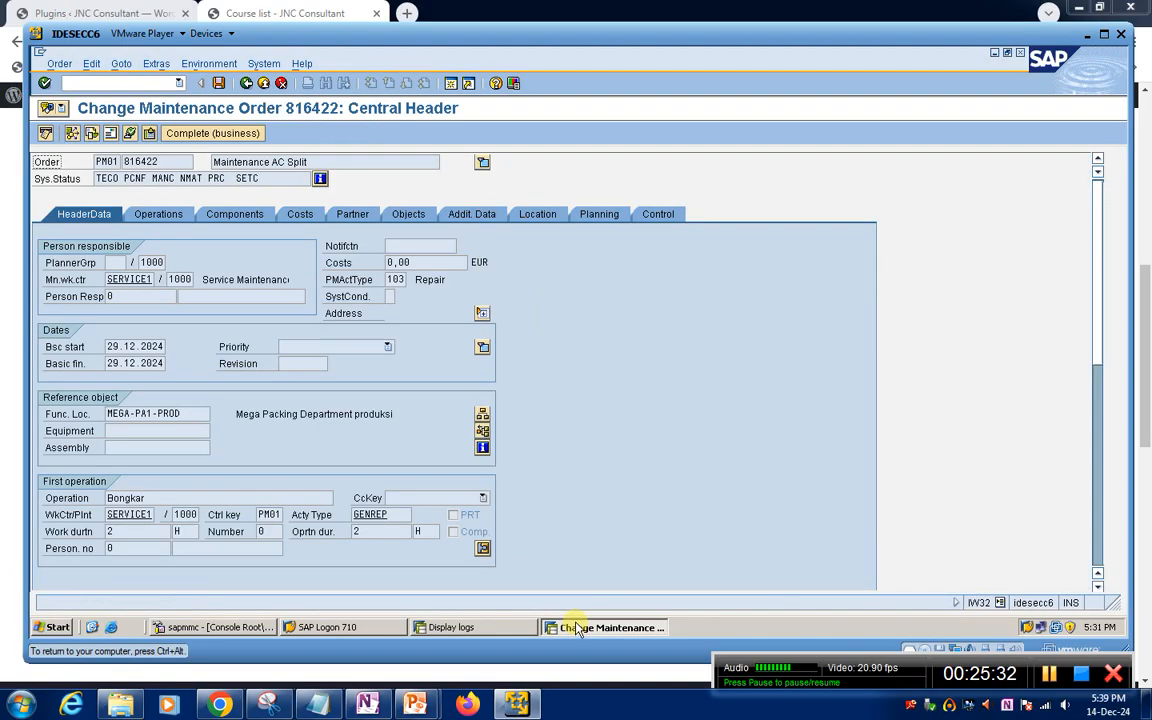
text(/n)
key(Return)
text(ip10)
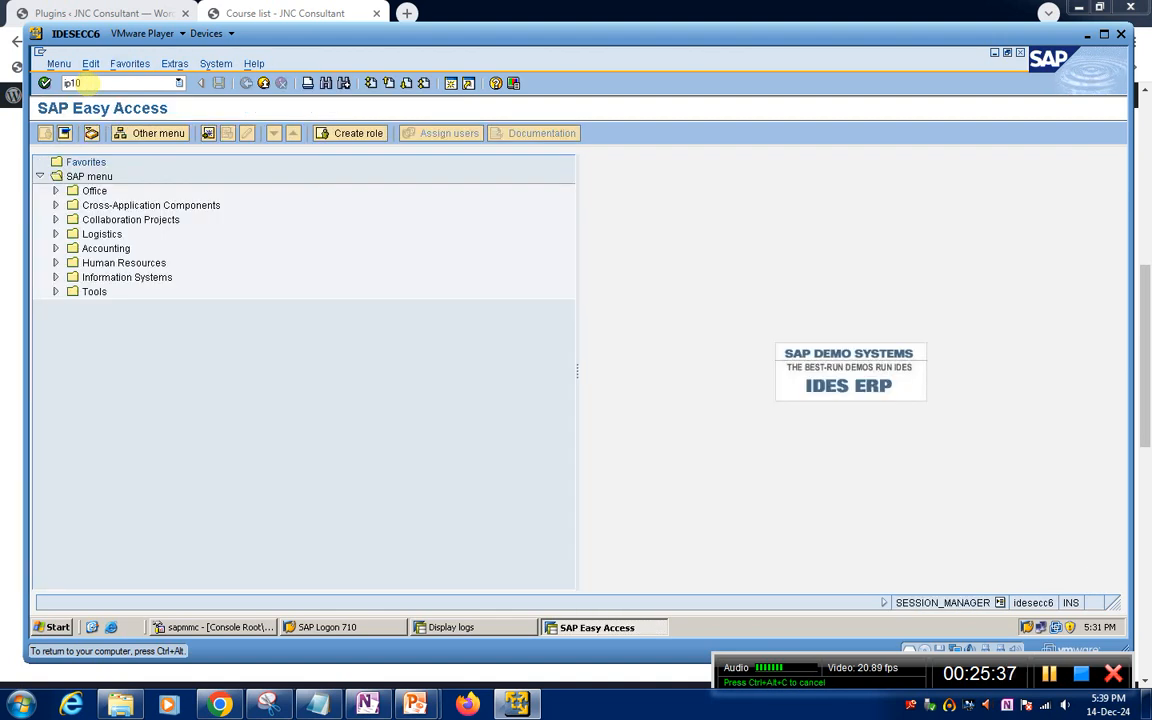
key(Return)
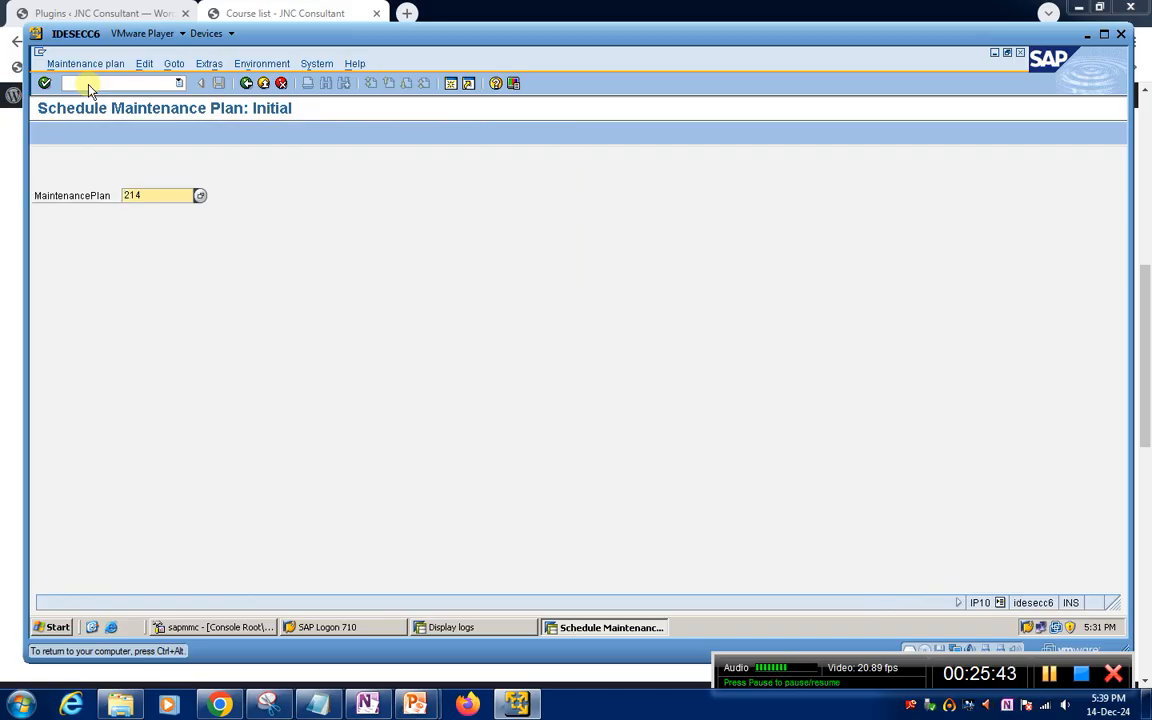
key(Return)
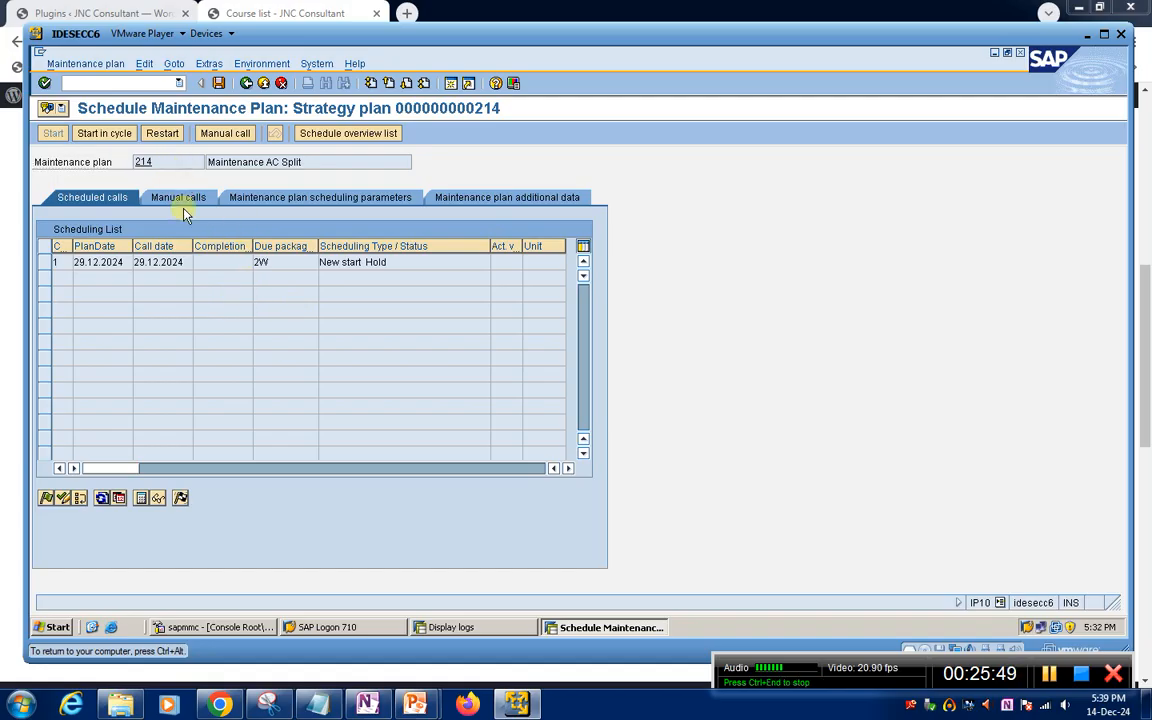
click(165, 161)
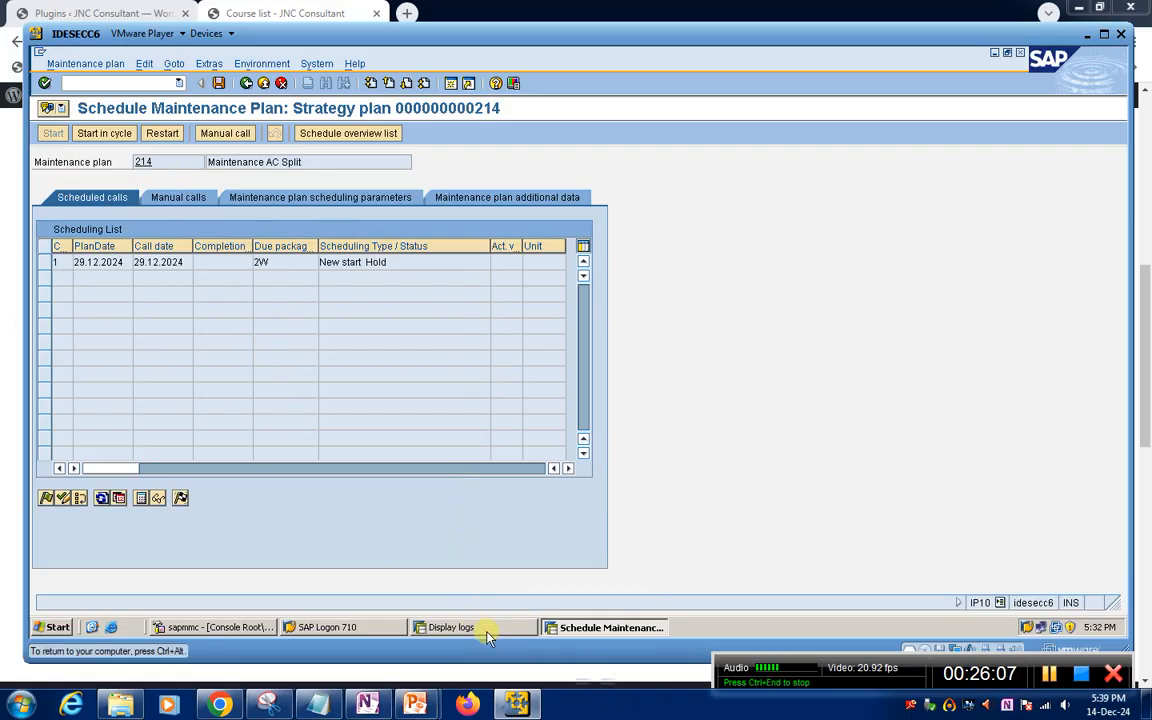
Exit the schedule to SAP Easy Access and reopen maintenance plan 214 in IP10 to view its scheduled call
click(117, 85)
text(/n)
key(Return)
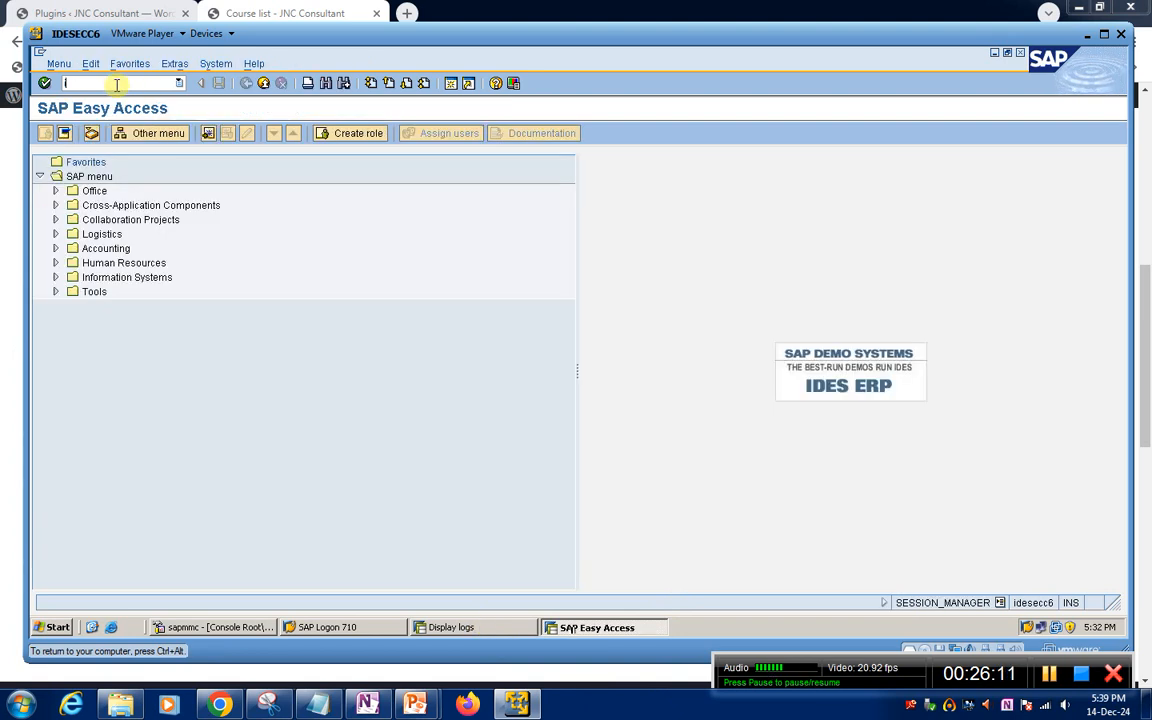
text(dp4)
key(BackSpace)
key(BackSpace)
key(BackSpace)
text(p)
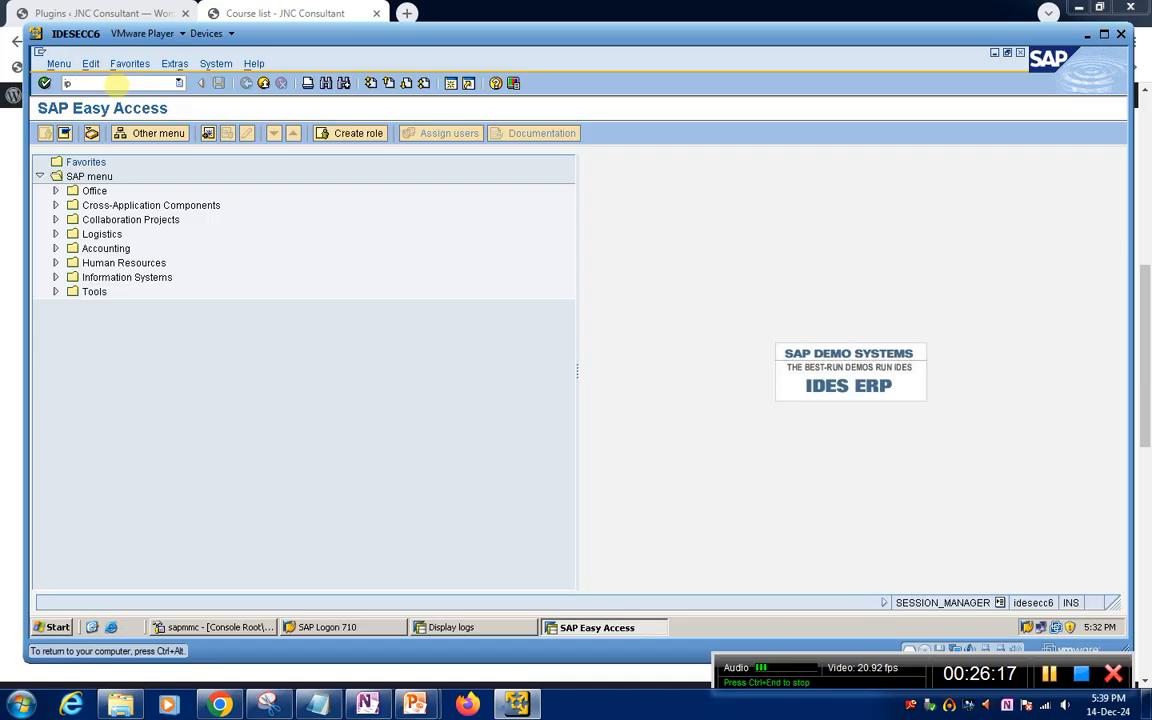
key(Return)
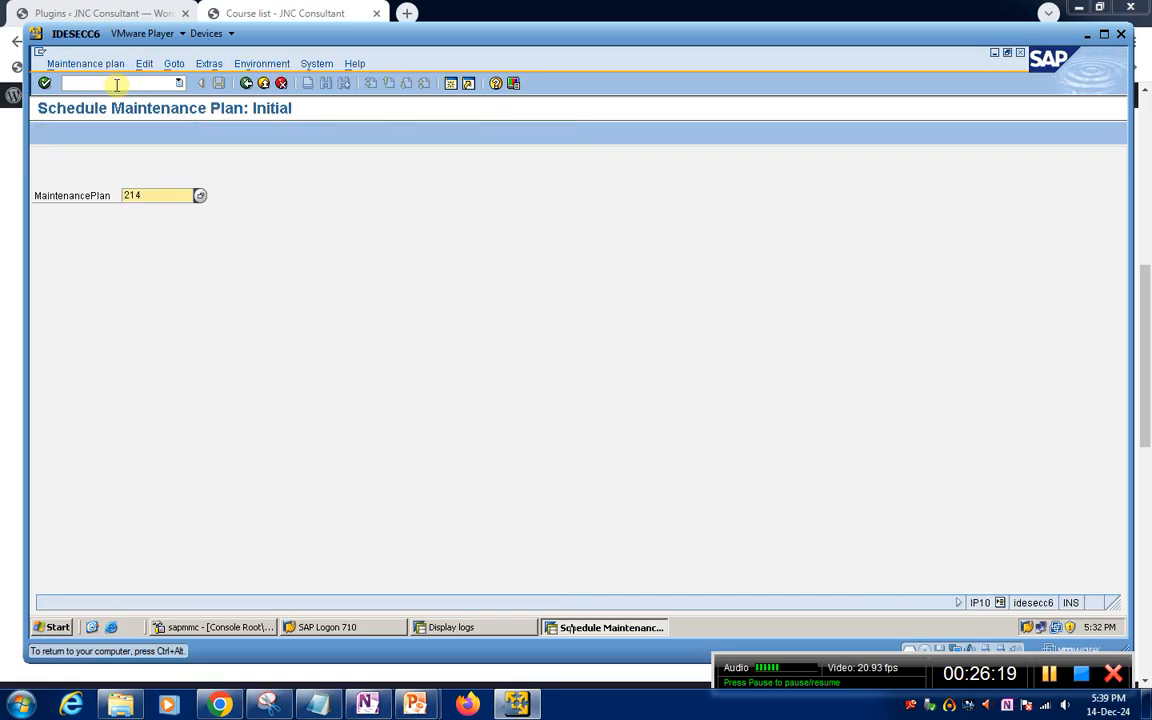
key(Return)
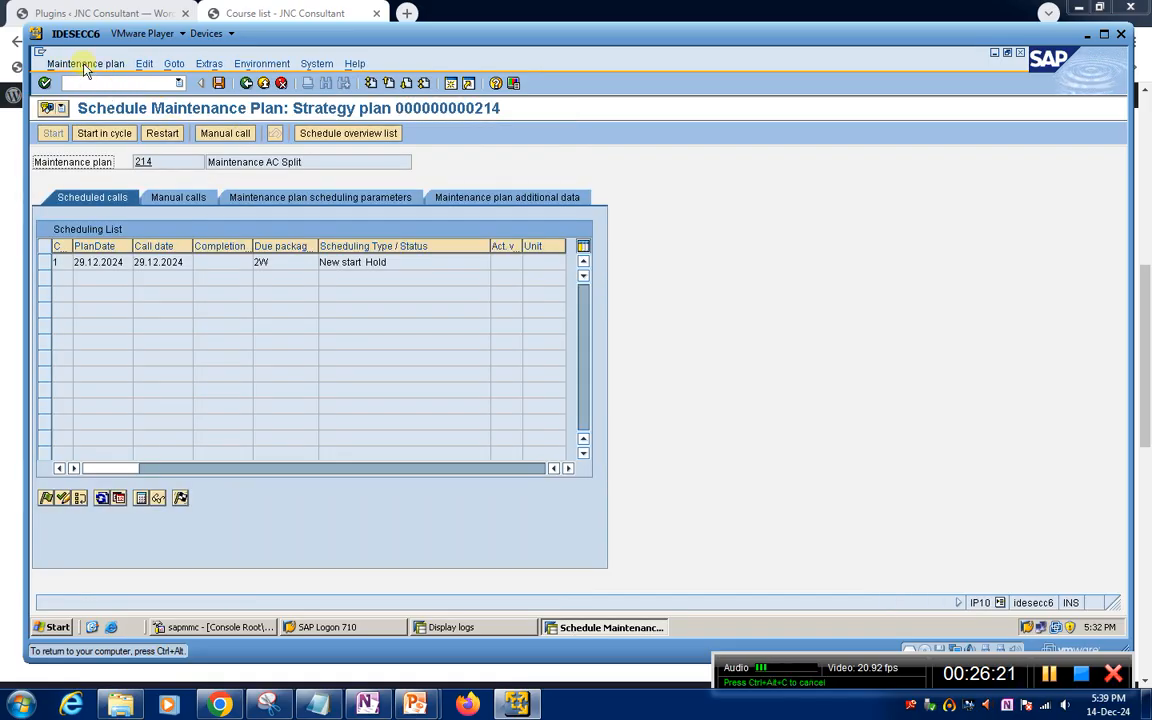
Go to IP42 and open maintenance plan 214 in change mode from there
click(86, 80)
text(/nip42)
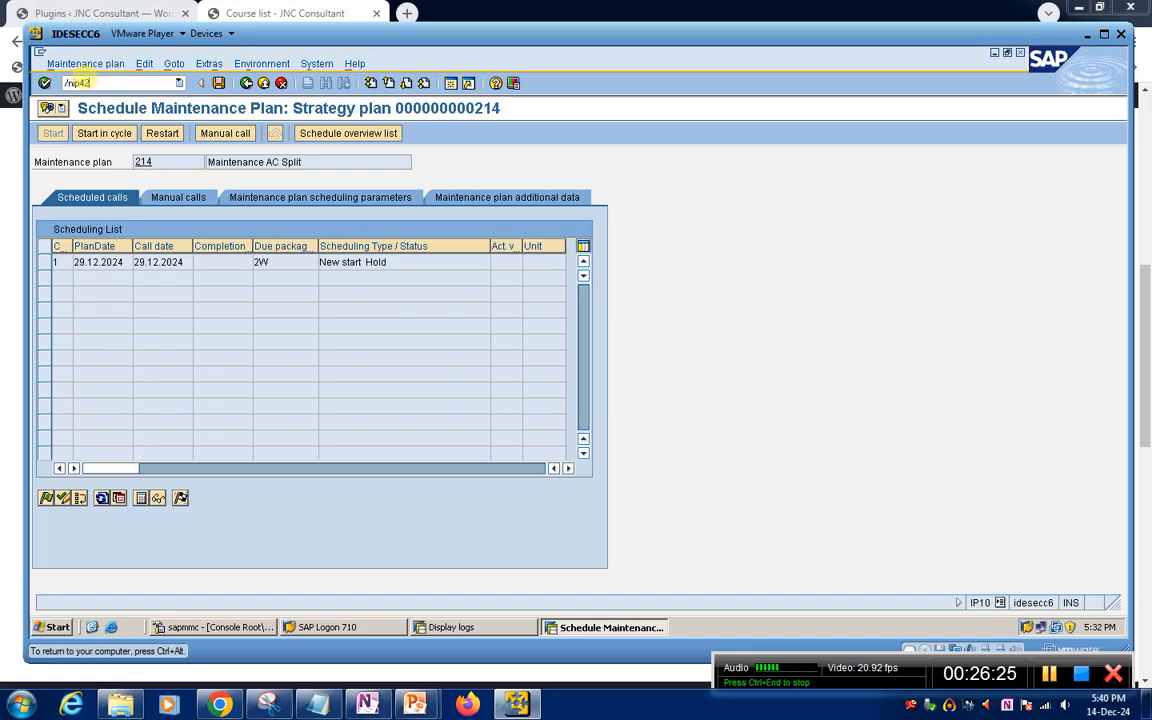
key(Return)
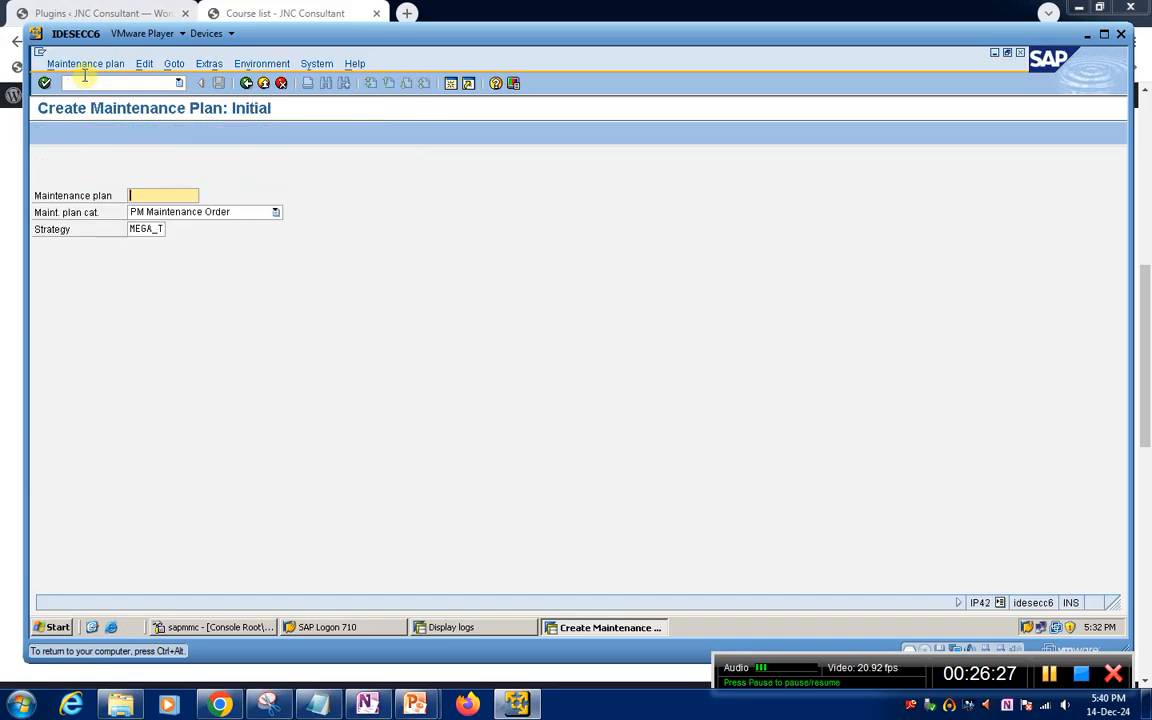
click(75, 63)
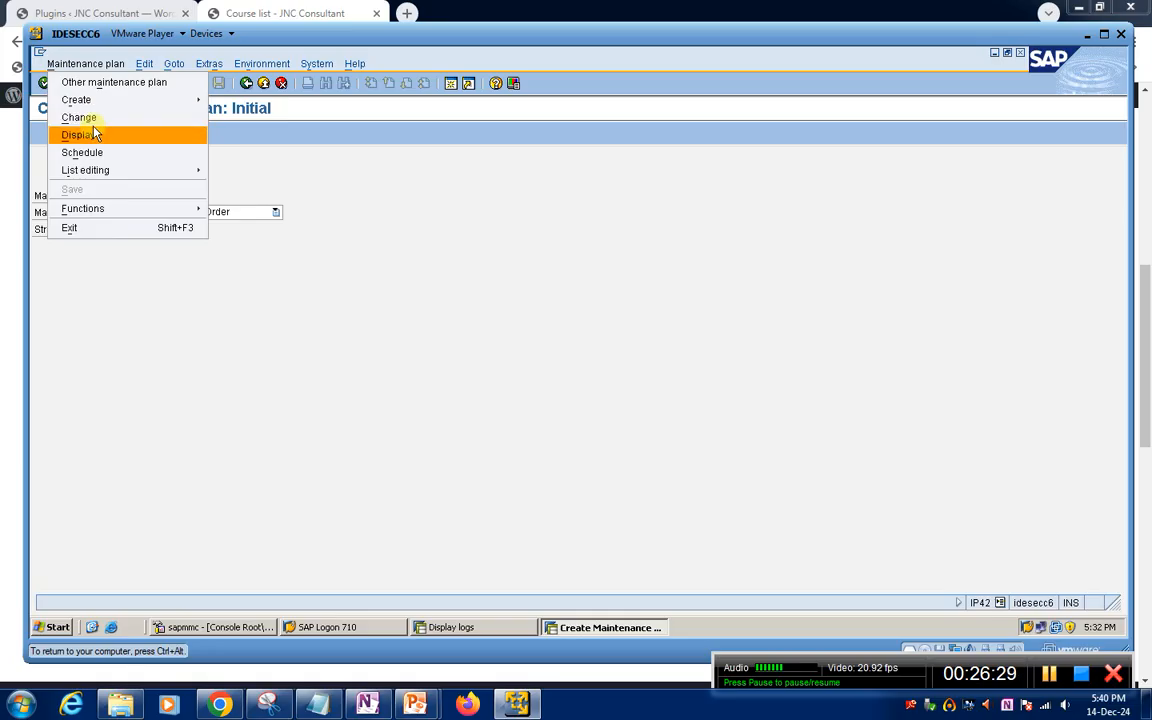
click(90, 117)
key(Return)
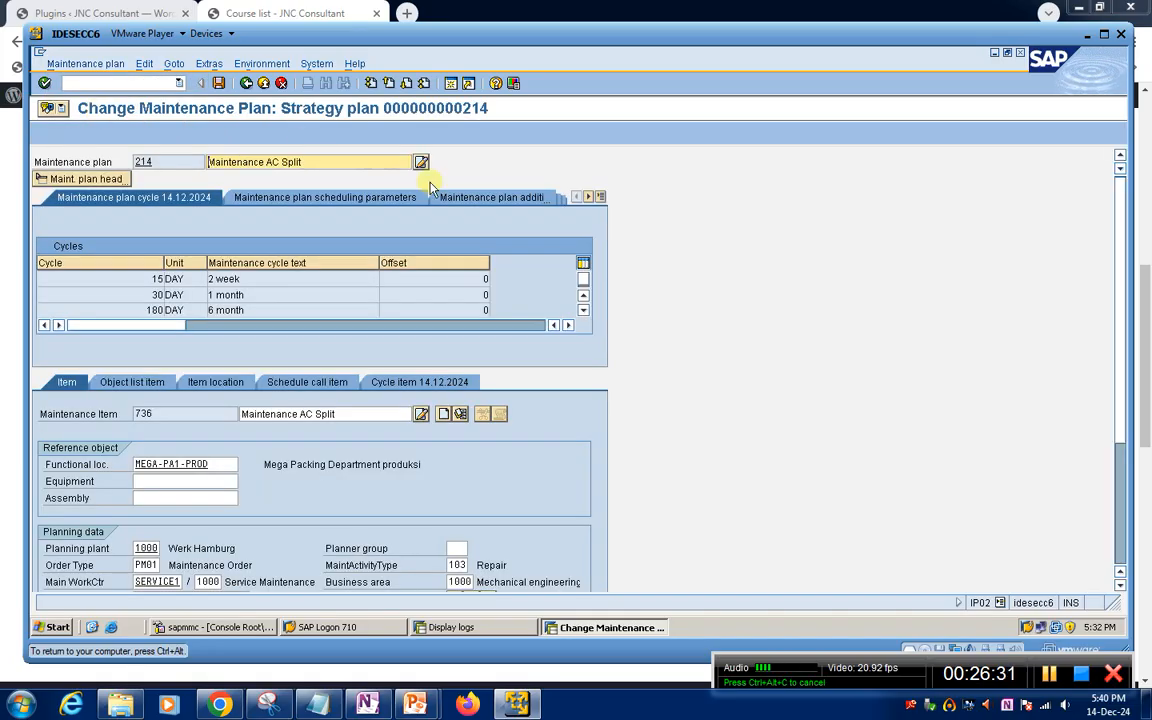
Set the scheduling period of maintenance plan 214 to 365 days, save the plan and acknowledge the message
click(380, 197)
click(383, 265)
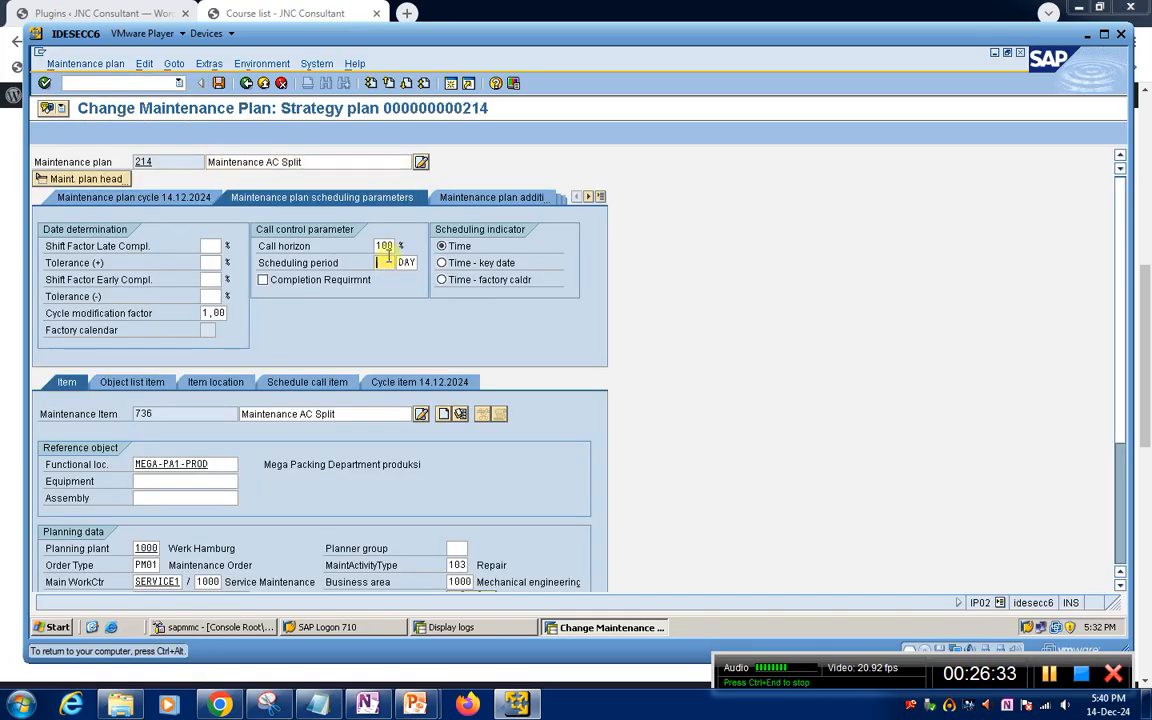
text(365)
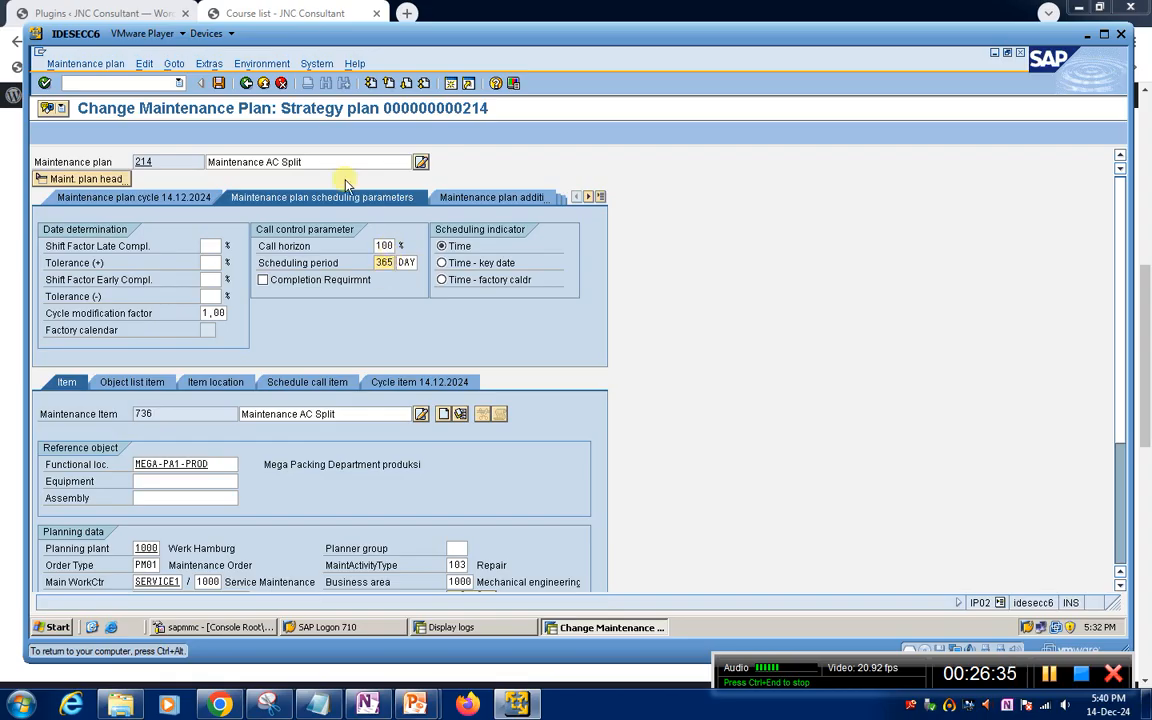
click(219, 83)
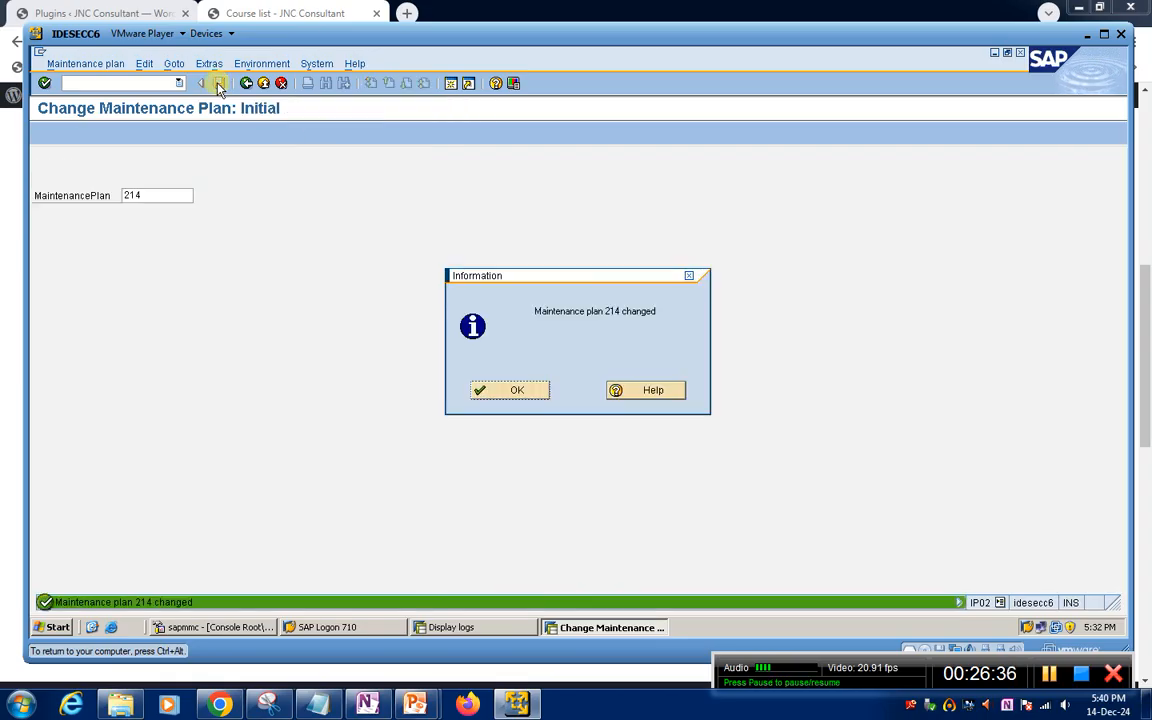
click(510, 391)
Return to SAP Easy Access and open deadline monitoring with transaction IP30
click(126, 82)
text(/n)
key(Return)
text(ip30)
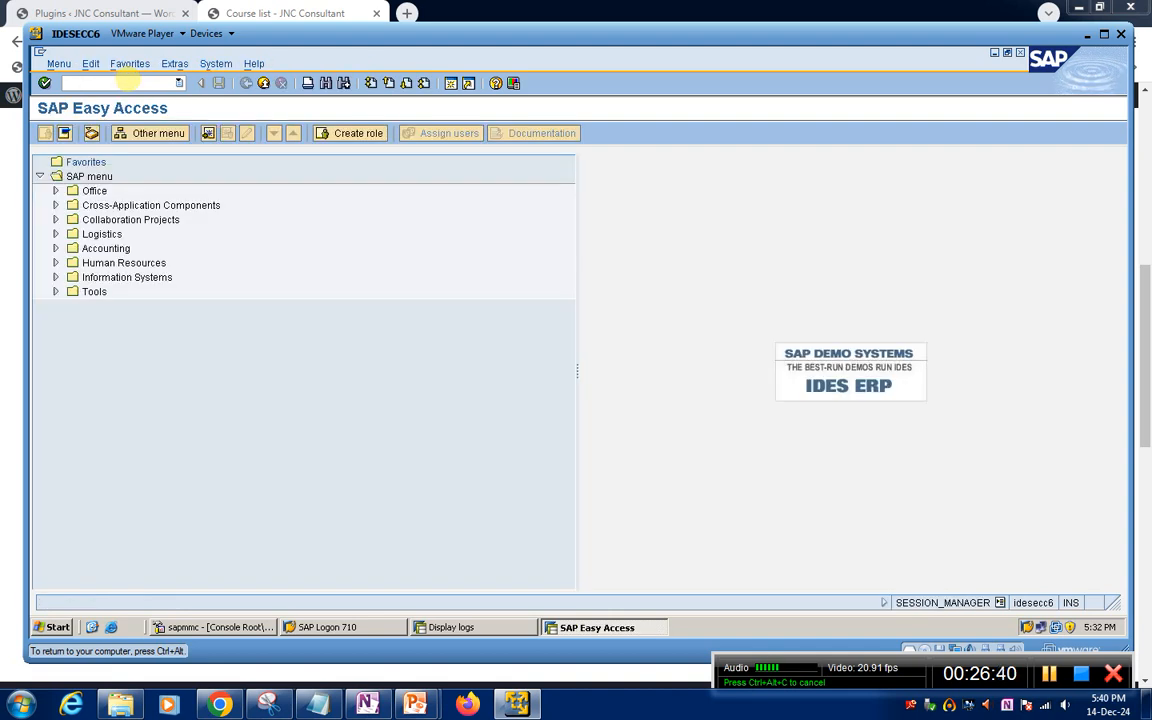
key(Return)
key(BackSpace)
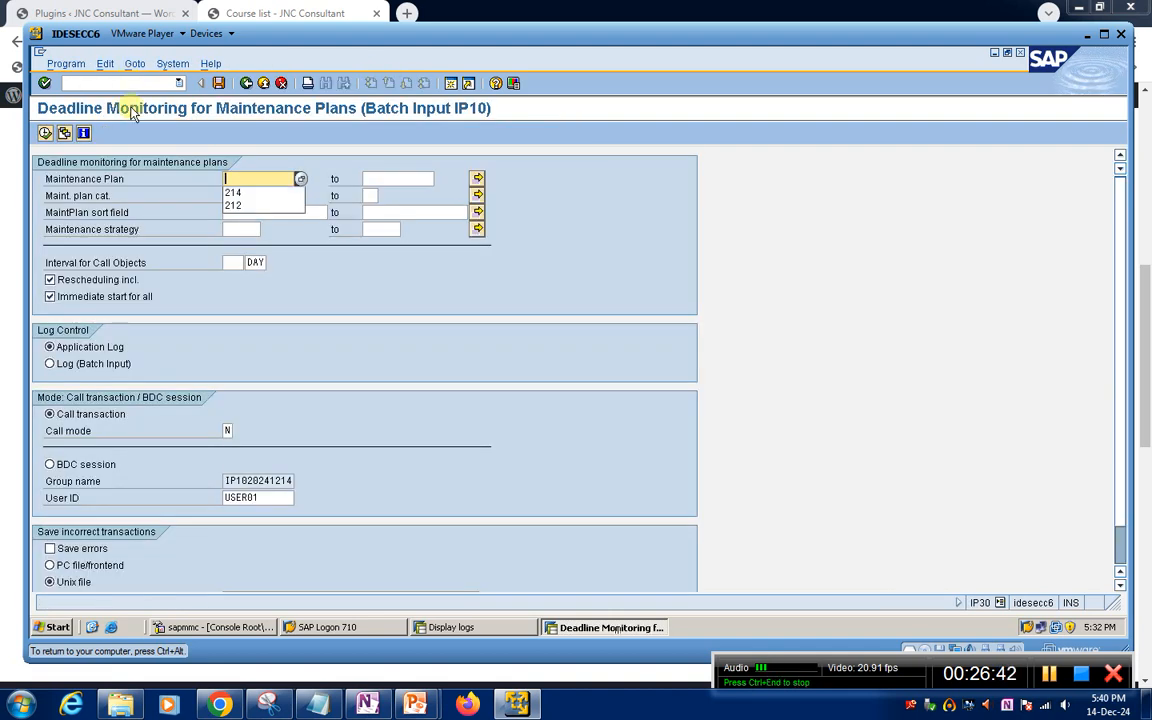
Run deadline monitoring for maintenance plan 214 with the Log (Batch Input) option and acknowledge the scheduling message
click(235, 184)
key(BackSpace)
click(240, 205)
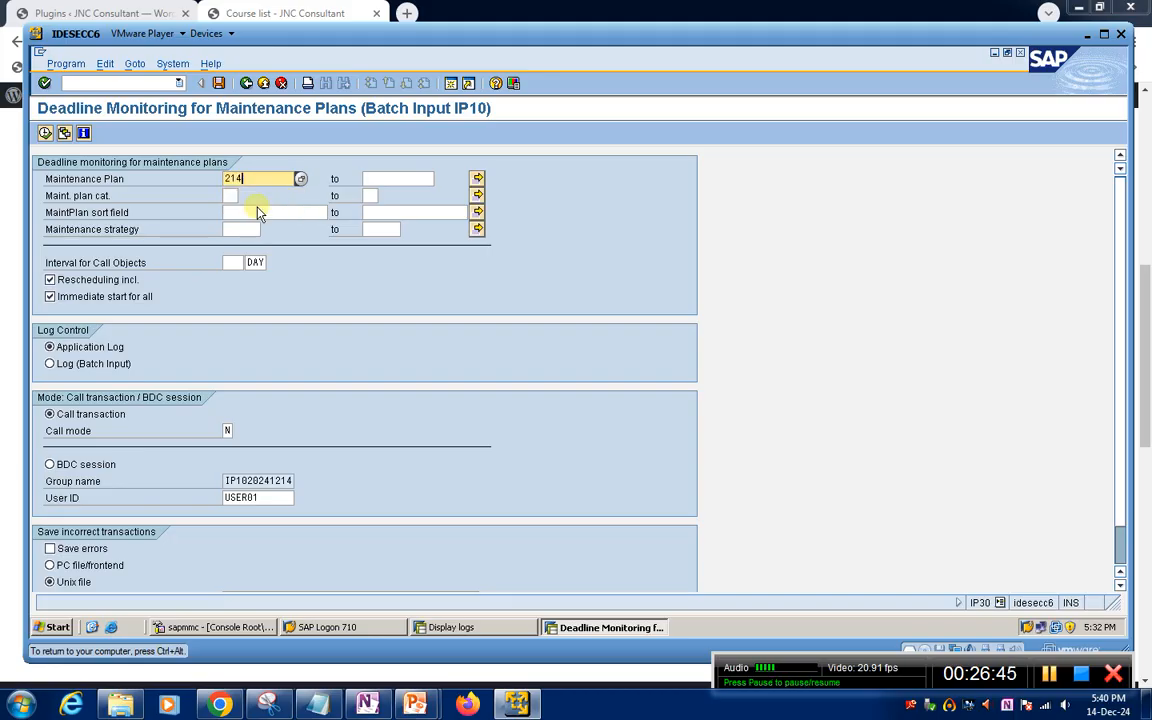
click(50, 363)
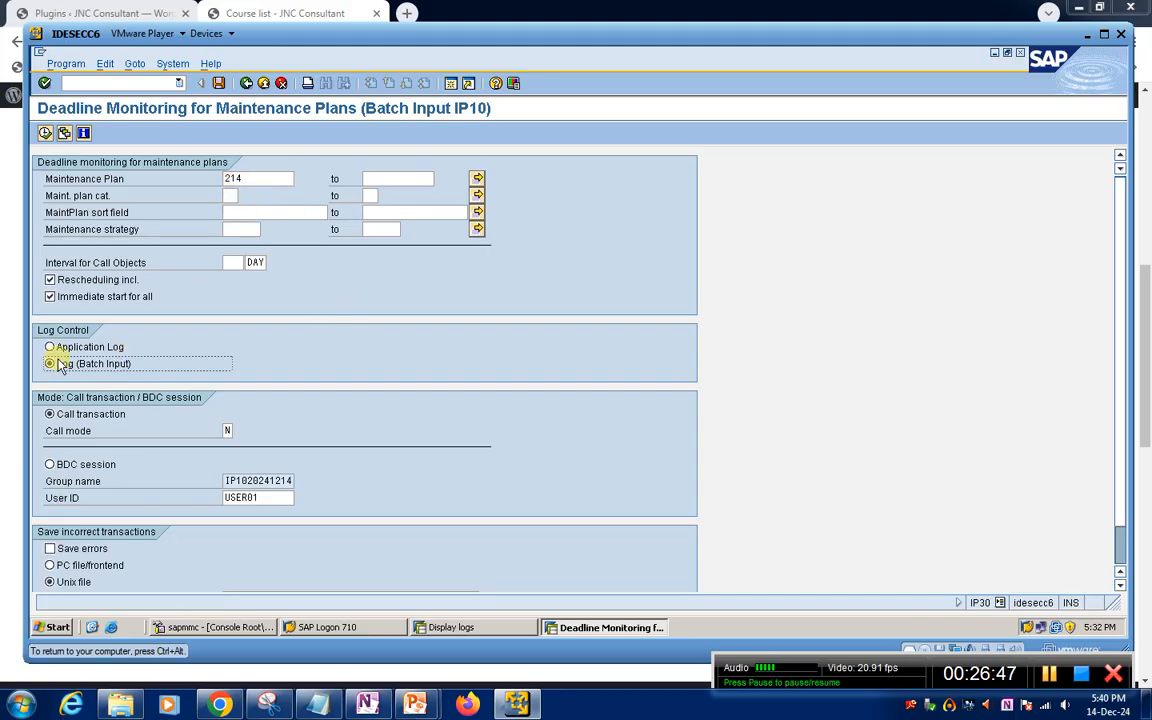
click(45, 132)
click(514, 391)
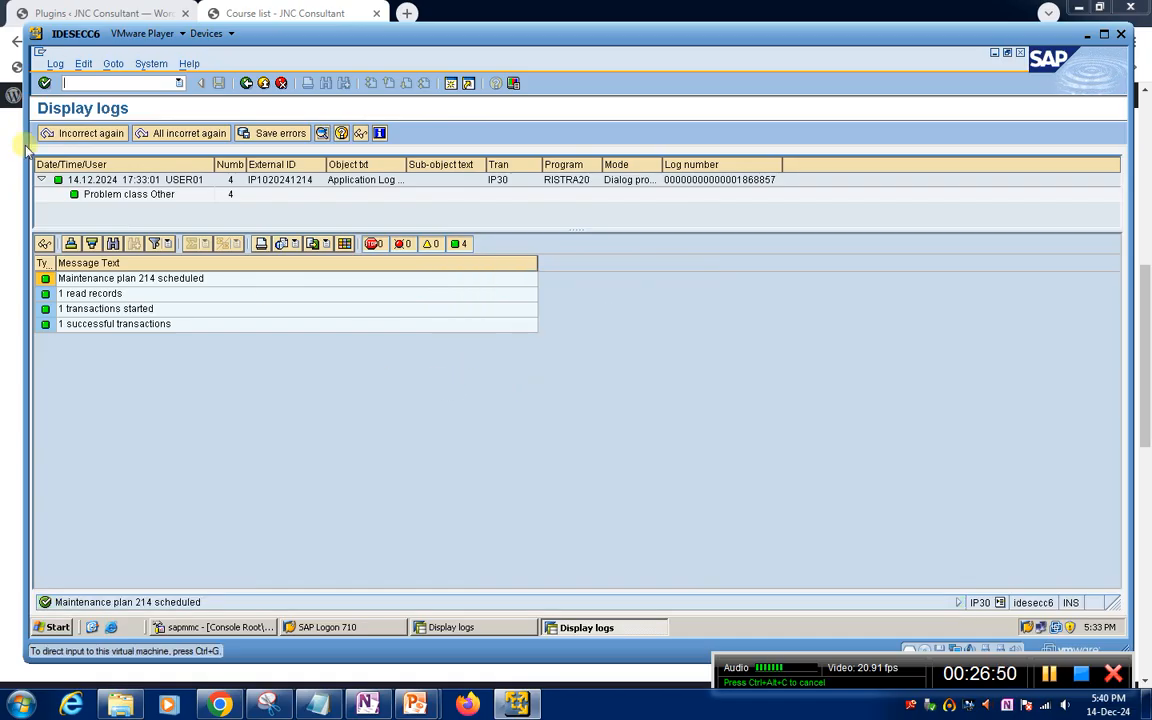
Go directly to IP10, open maintenance plan 214 and review its scheduled calls
click(108, 84)
text(/n)
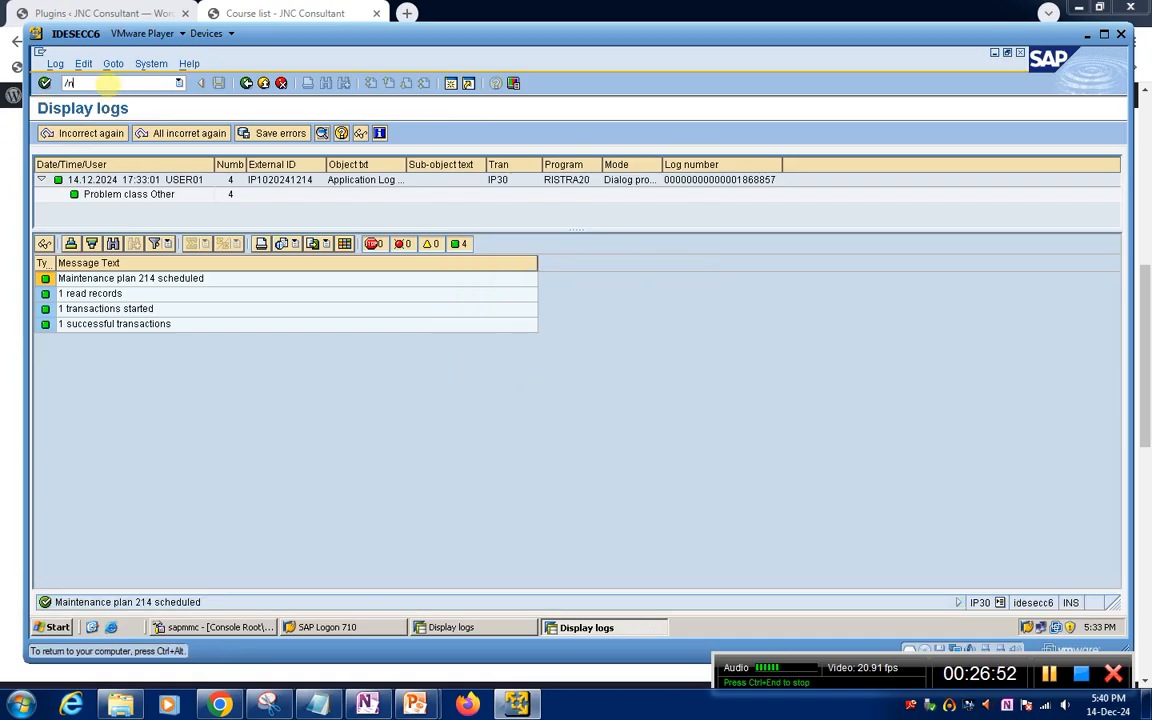
text(ip10)
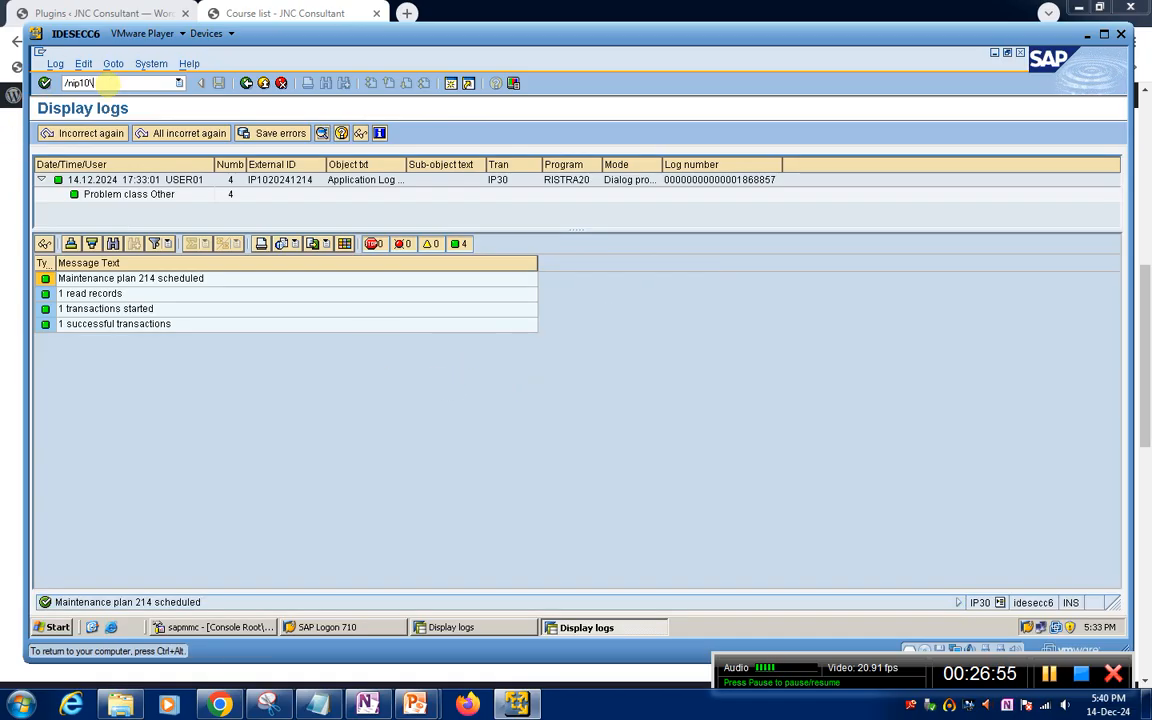
key(Return)
key(Return)
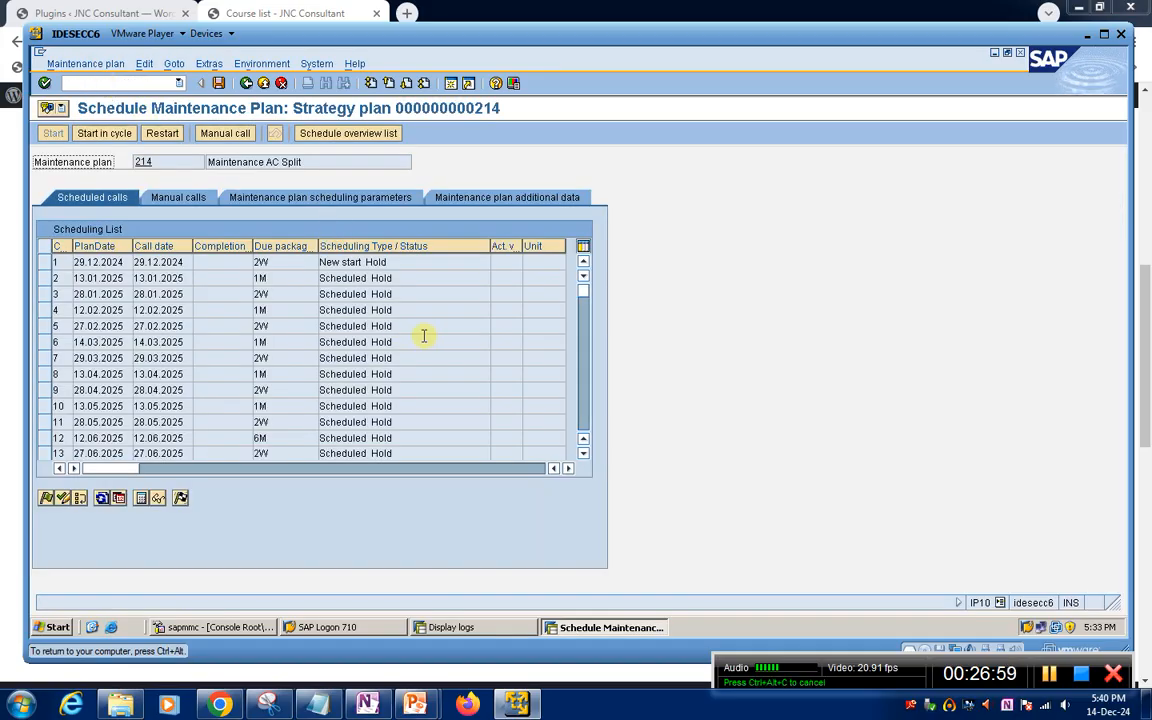
scroll(424, 337, down, 3)
scroll(424, 337, up, 3)
scroll(424, 340, down, 5)
scroll(424, 345, up, 5)
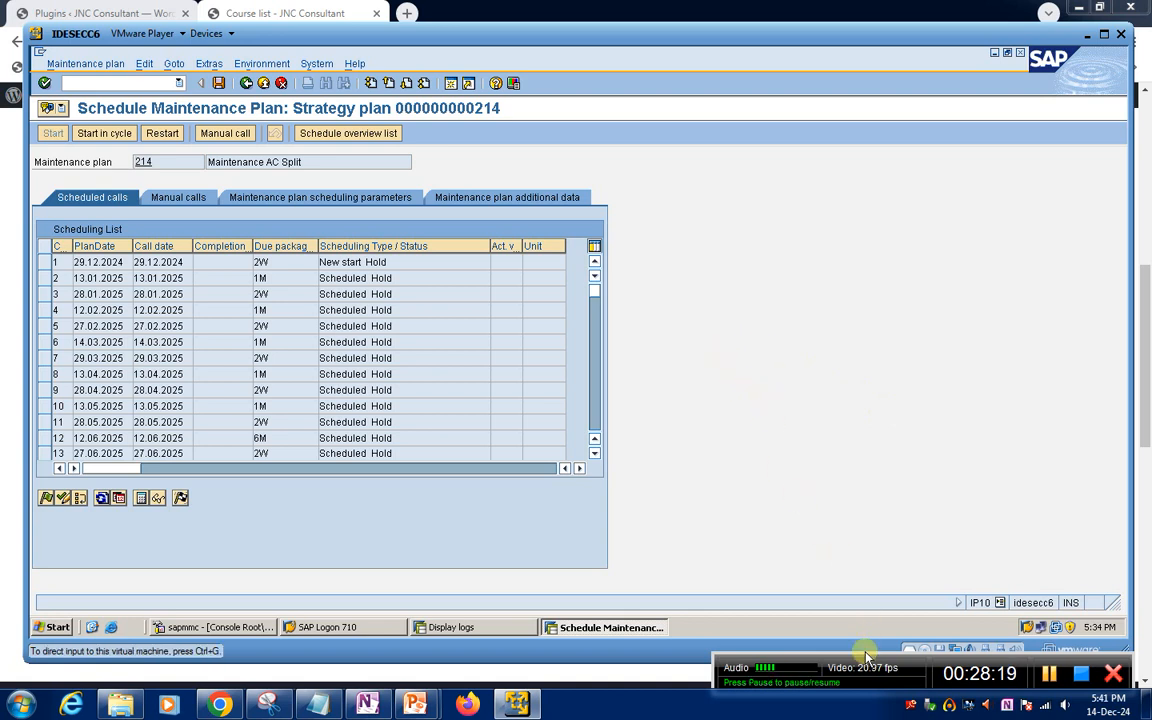
drag(866, 658, 797, 622)
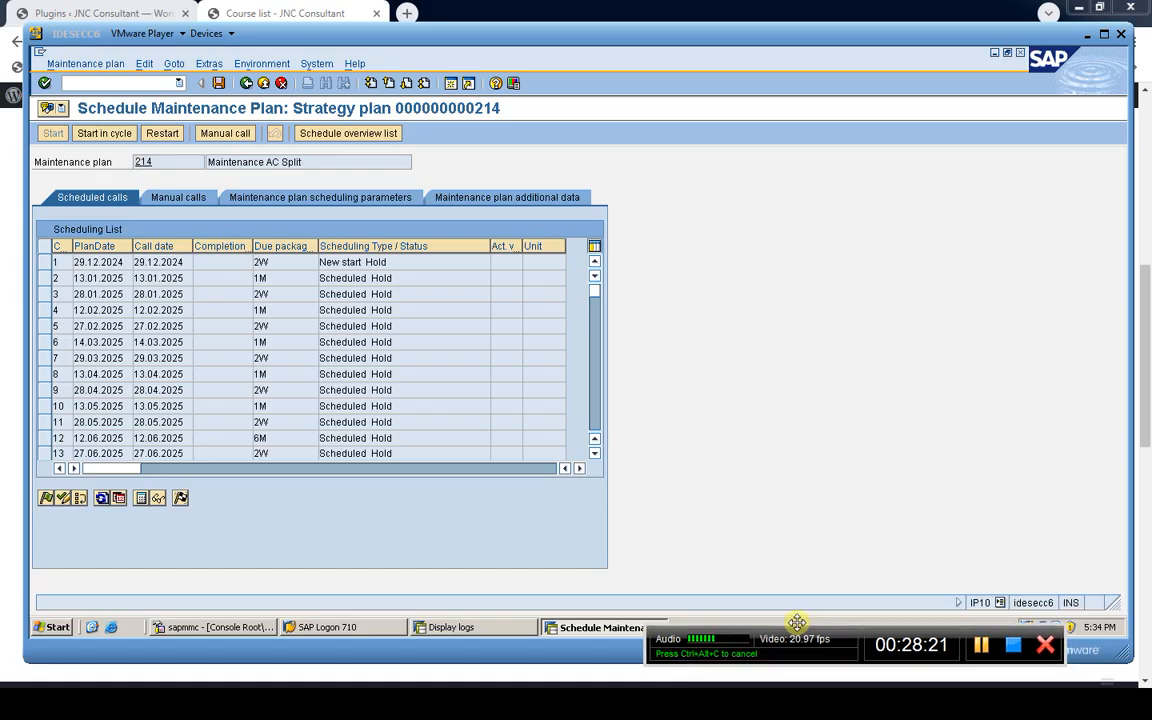